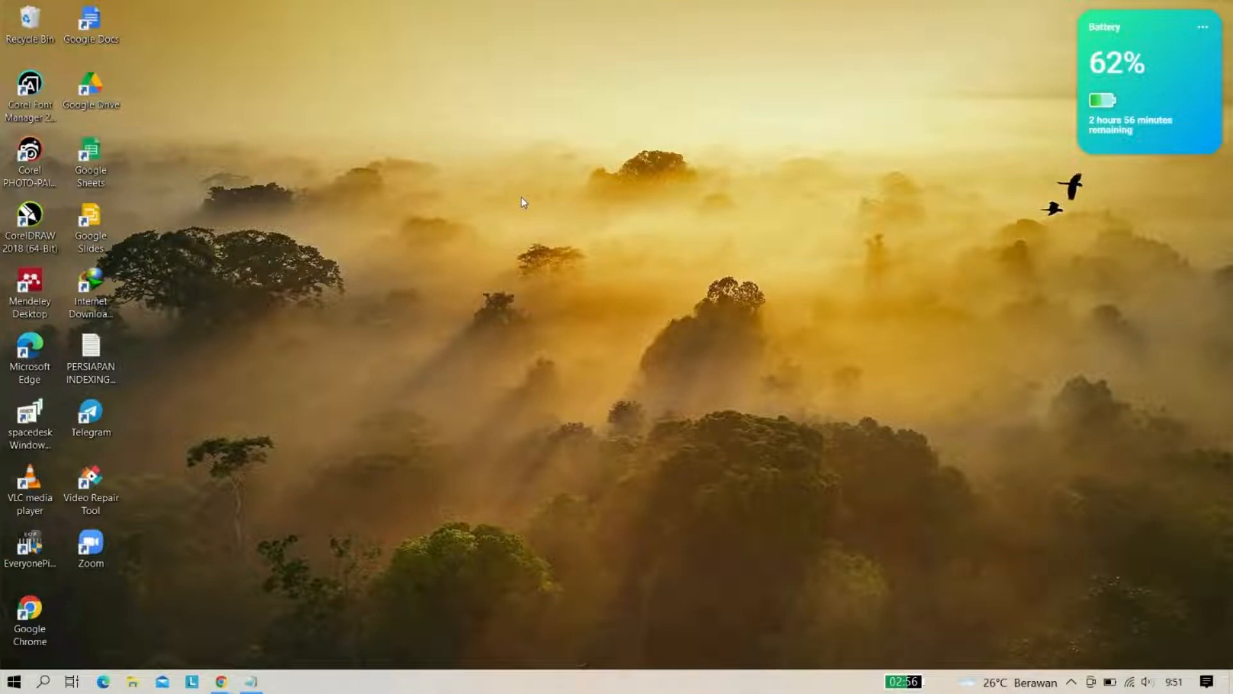
Refresh the desktop and restore the PERSIAPAN INDEXING PORTAL GARUDA notes in Notepad
{"action": "right_click", "coordinate": [655, 155]}
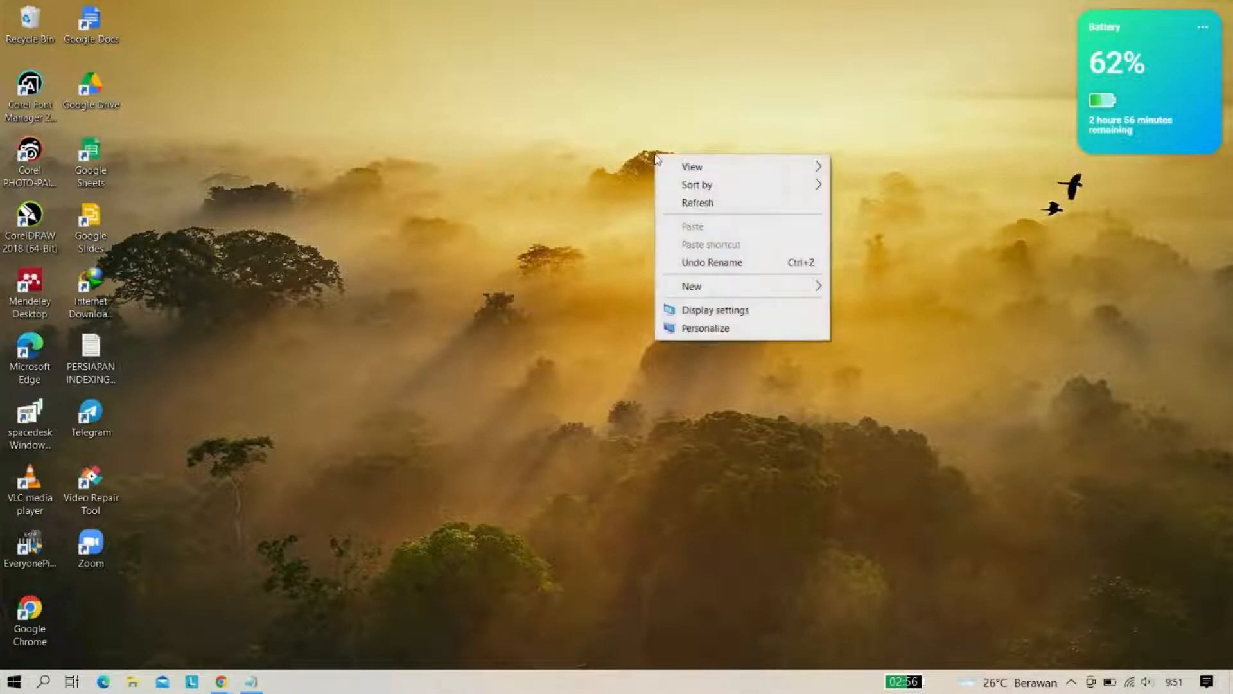
{"action": "left_click", "coordinate": [723, 212]}
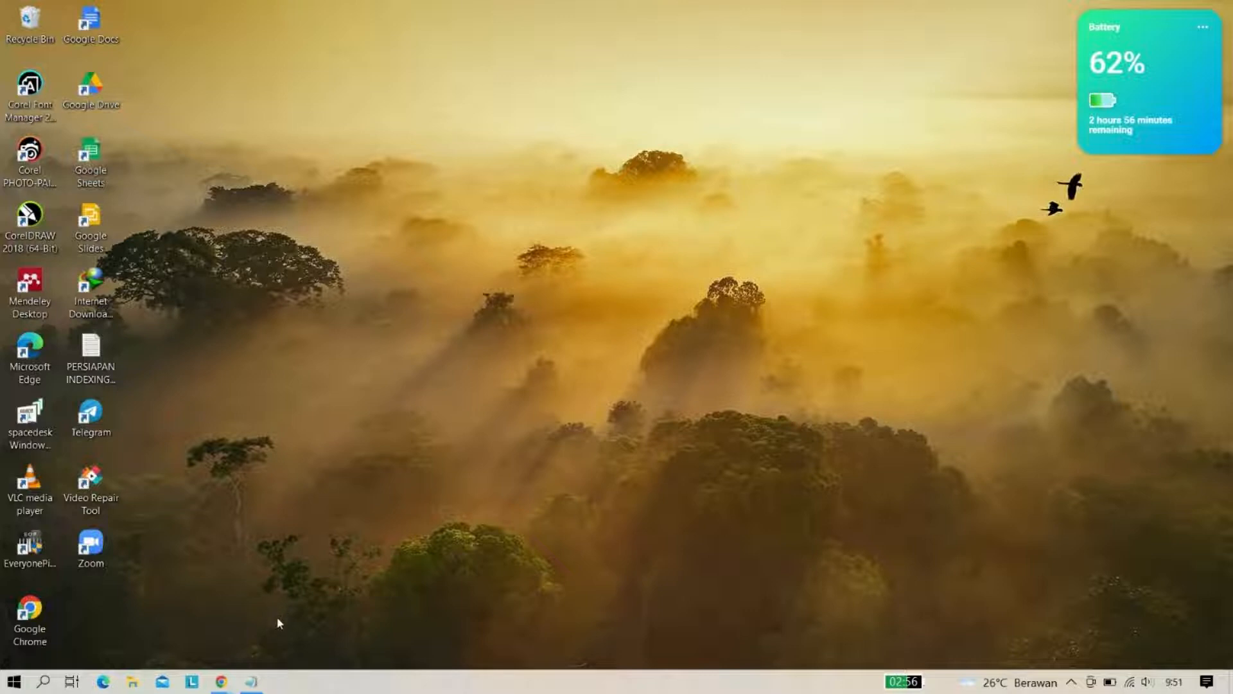
{"action": "left_click", "coordinate": [252, 681]}
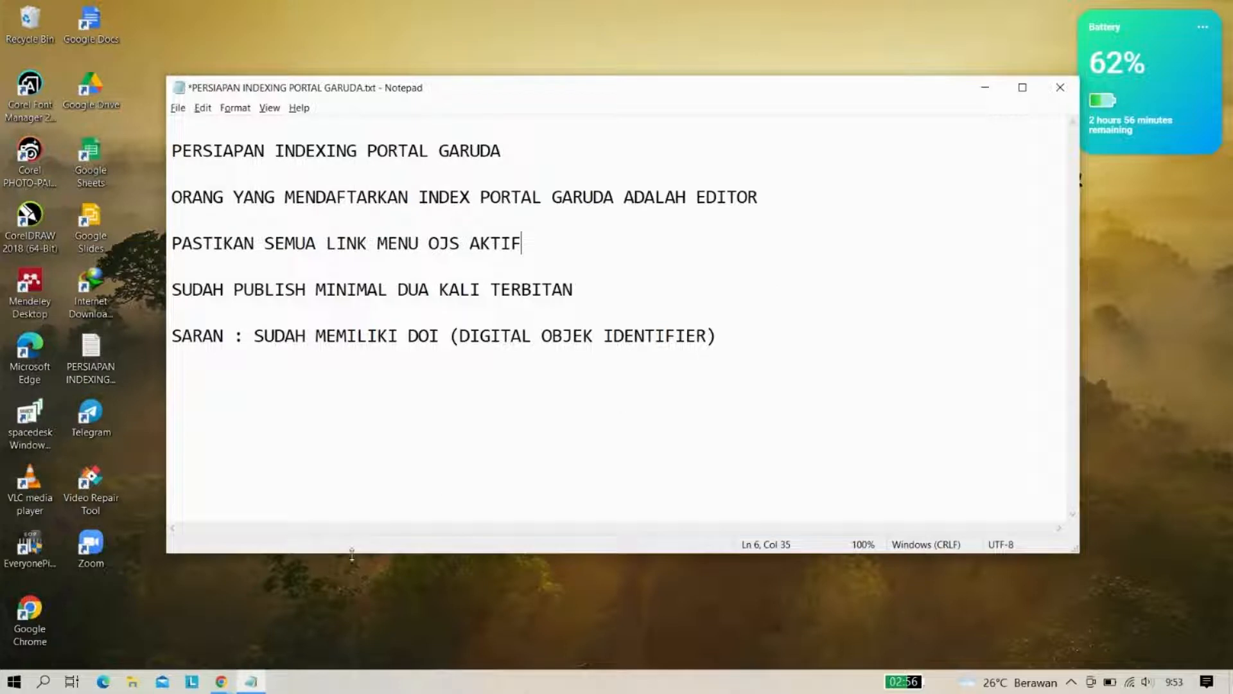
Switch Chrome to the Jurnal Syntax Imperatif window and look over its homepage
{"action": "left_click", "coordinate": [222, 681]}
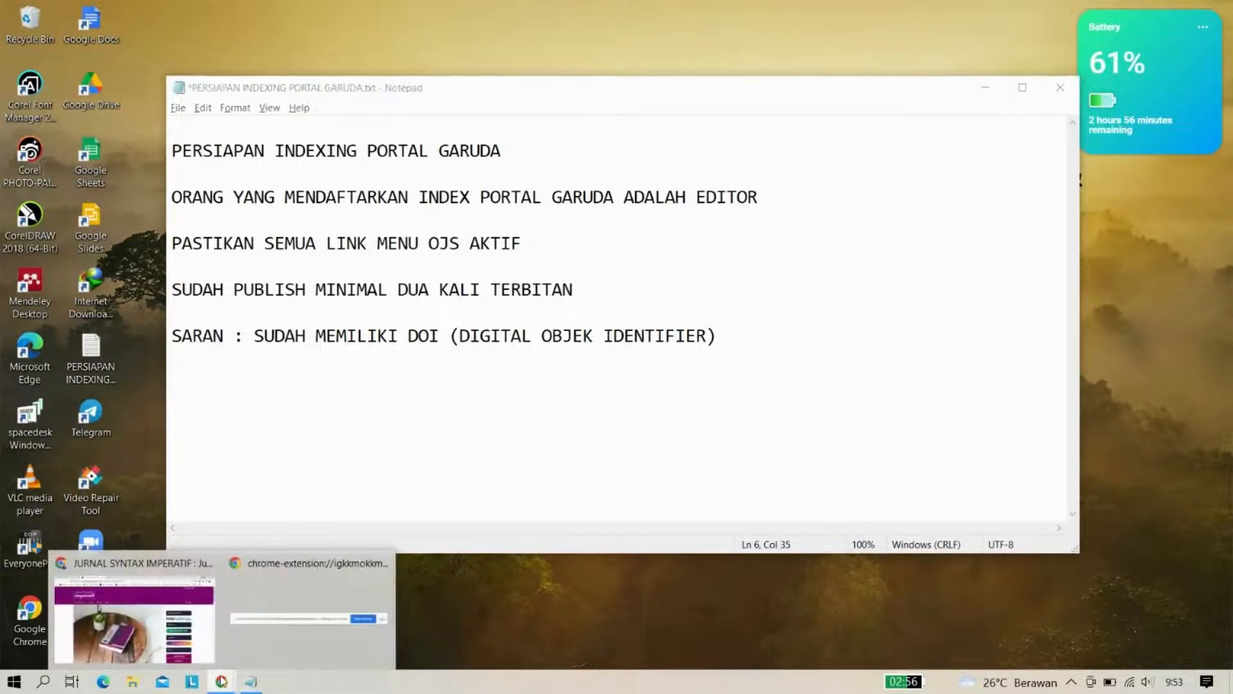
{"action": "left_click", "coordinate": [209, 632]}
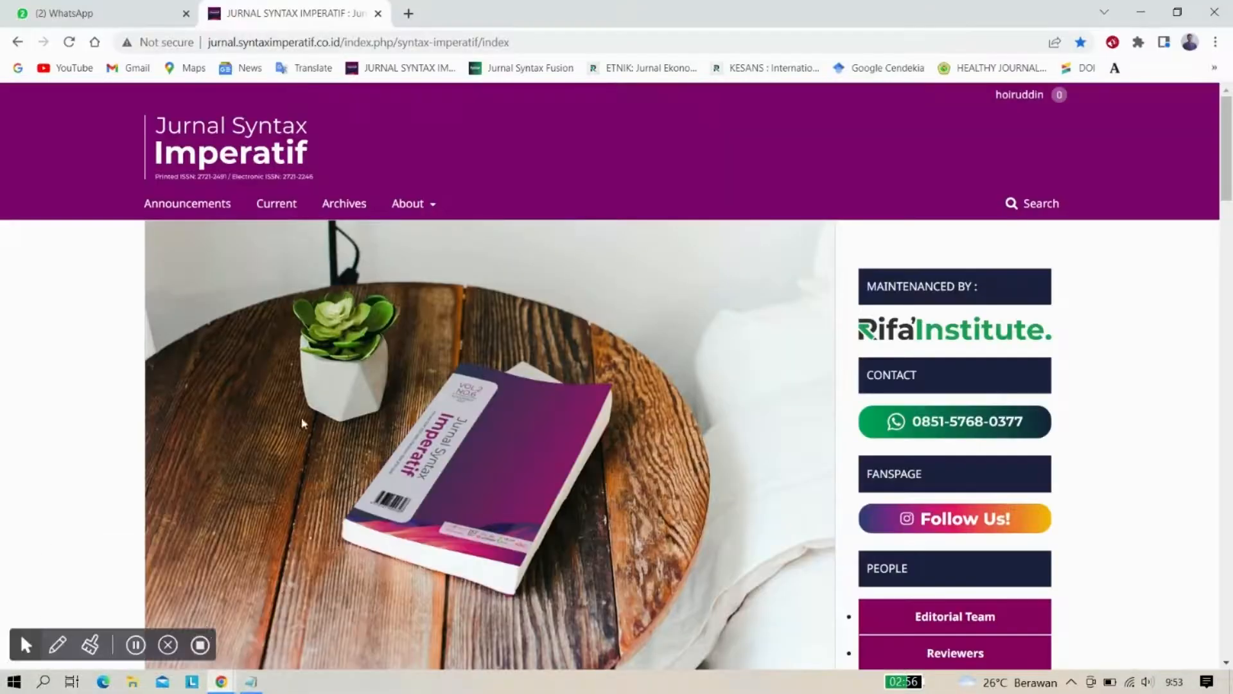
{"action": "scroll", "coordinate": [382, 442], "scroll_direction": "down", "scroll_amount": 2}
{"action": "scroll", "coordinate": [382, 442], "scroll_direction": "up", "scroll_amount": 2}
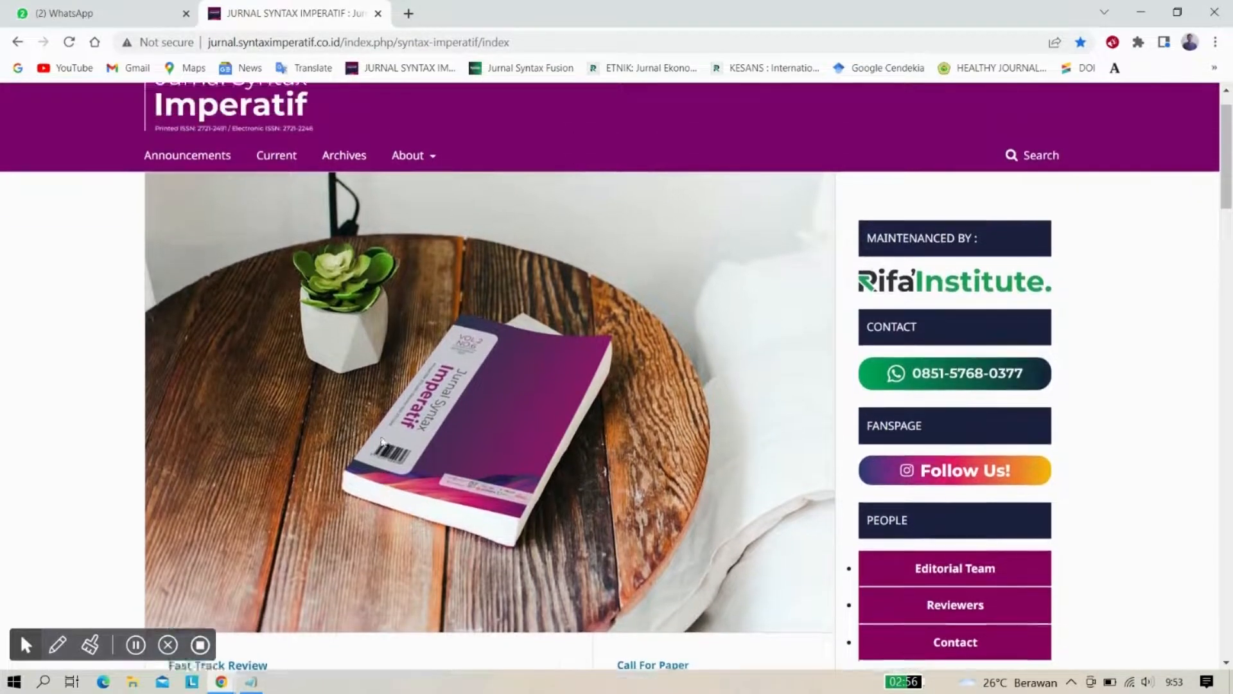
{"action": "scroll", "coordinate": [366, 295], "scroll_direction": "down", "scroll_amount": 2}
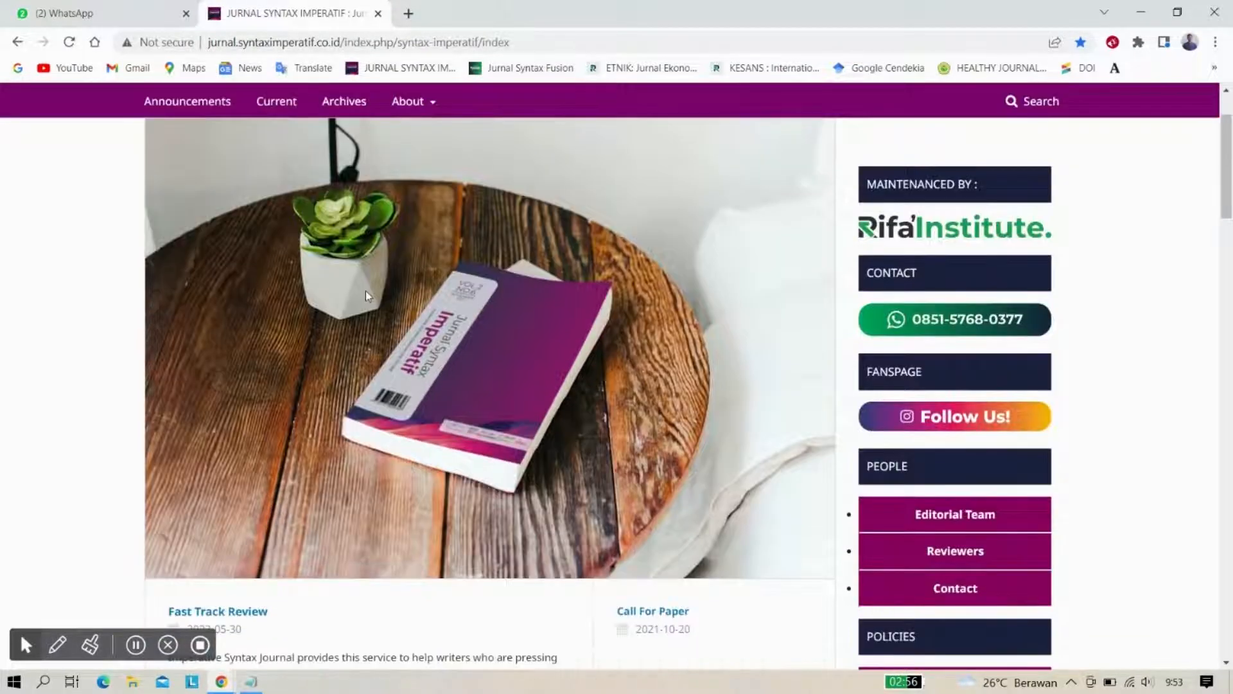
{"action": "scroll", "coordinate": [366, 295], "scroll_direction": "up", "scroll_amount": 1}
{"action": "scroll", "coordinate": [366, 295], "scroll_direction": "up", "scroll_amount": 1}
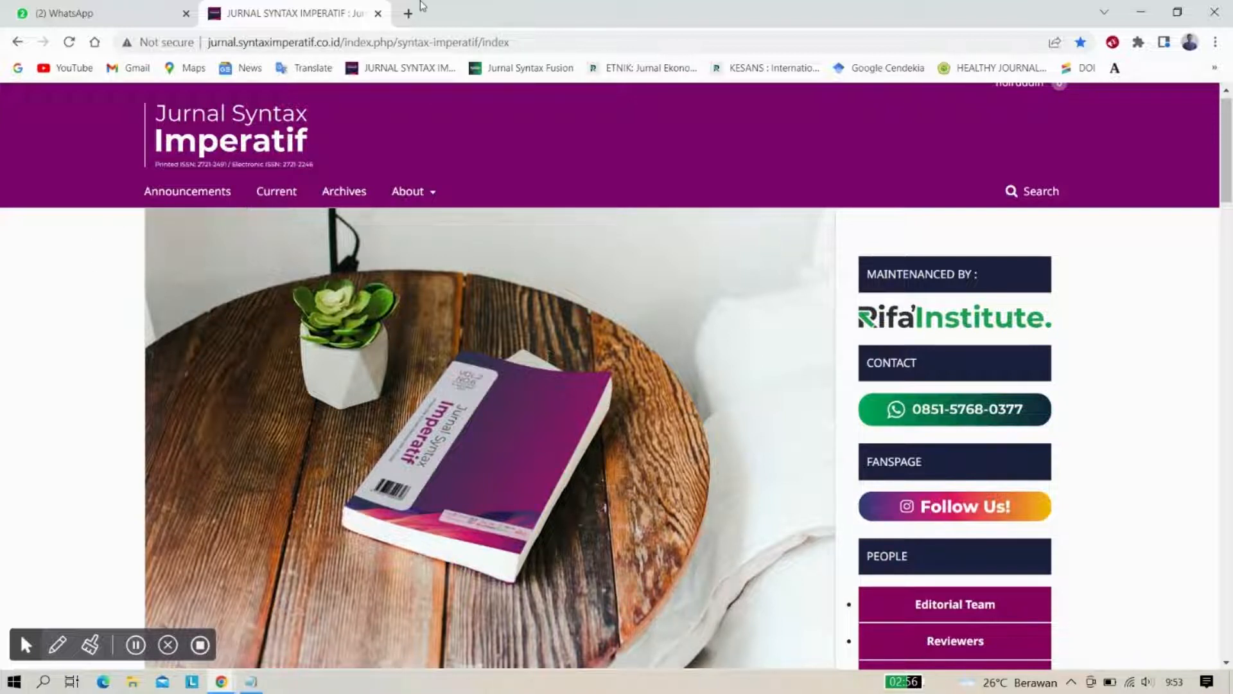
Search 'portal garuda' in a new tab and open the Garuda – Garba Rujukan Digital result
{"action": "left_click", "coordinate": [408, 13]}
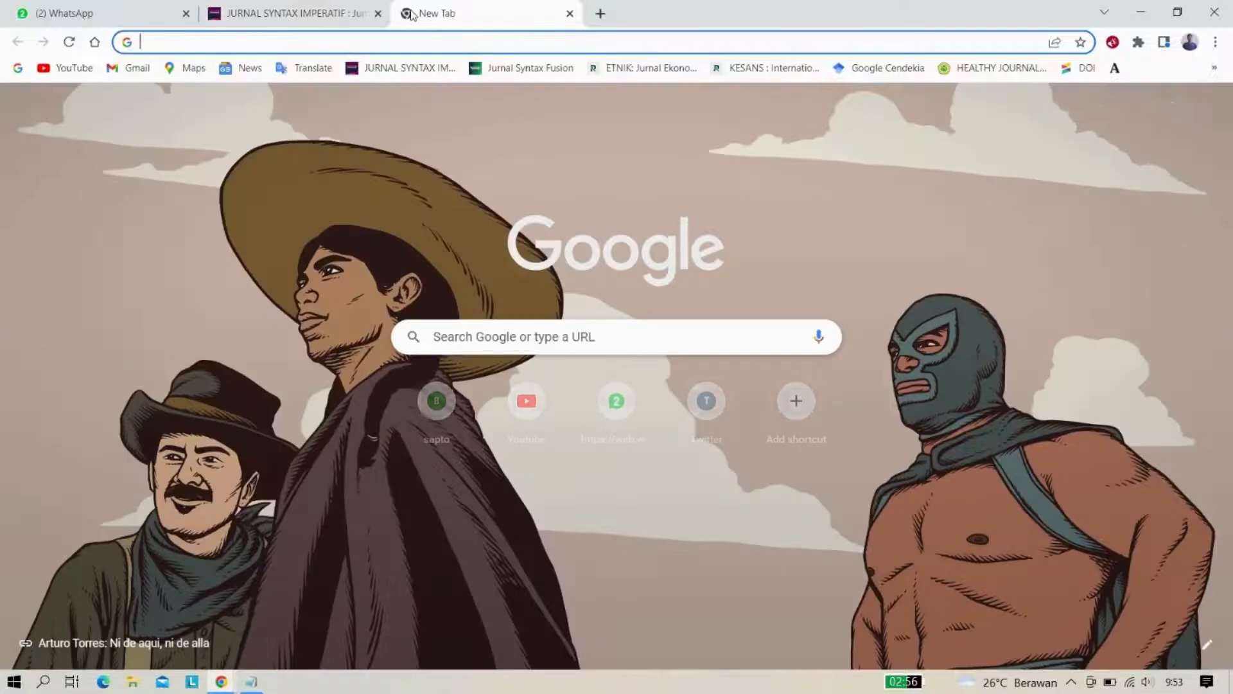
{"action": "type", "text": "p"}
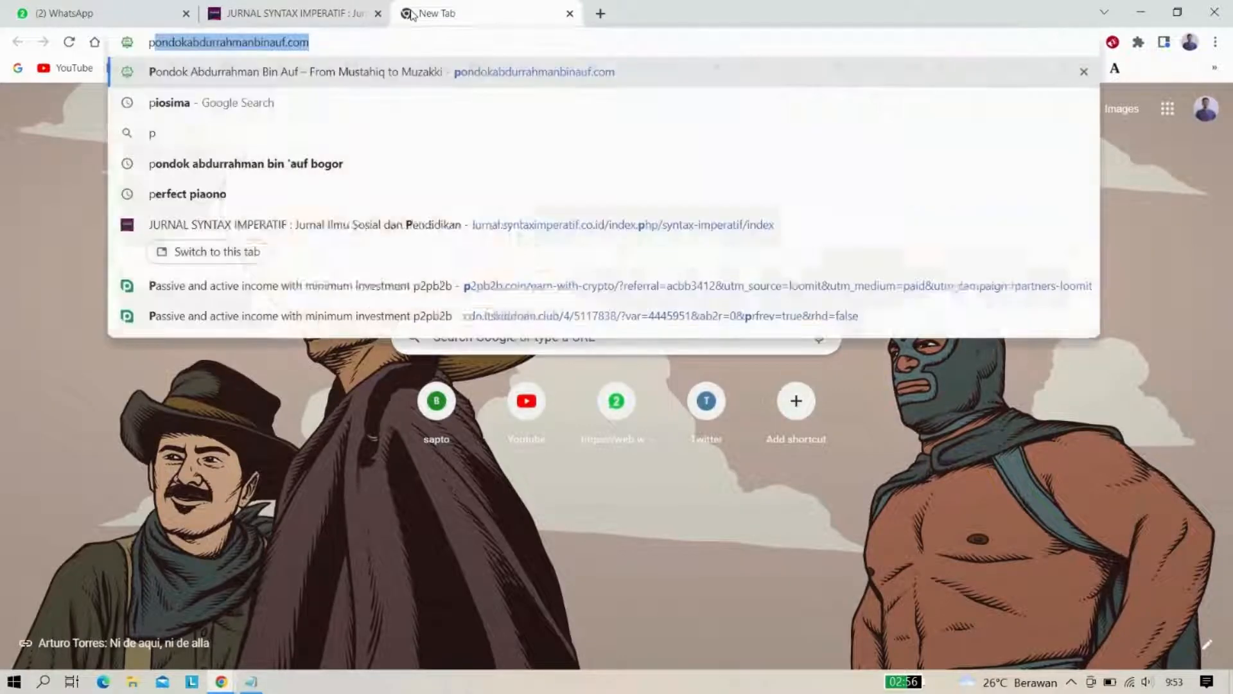
{"action": "type", "text": "ortal "}
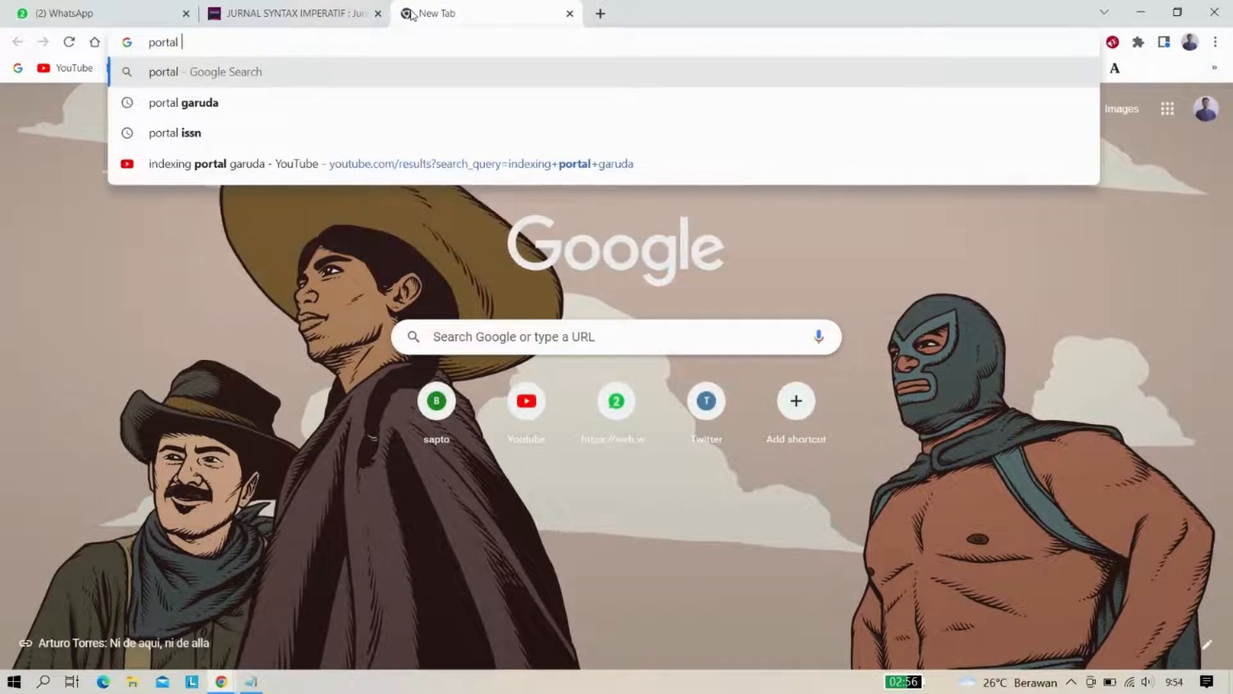
{"action": "type", "text": "garuda"}
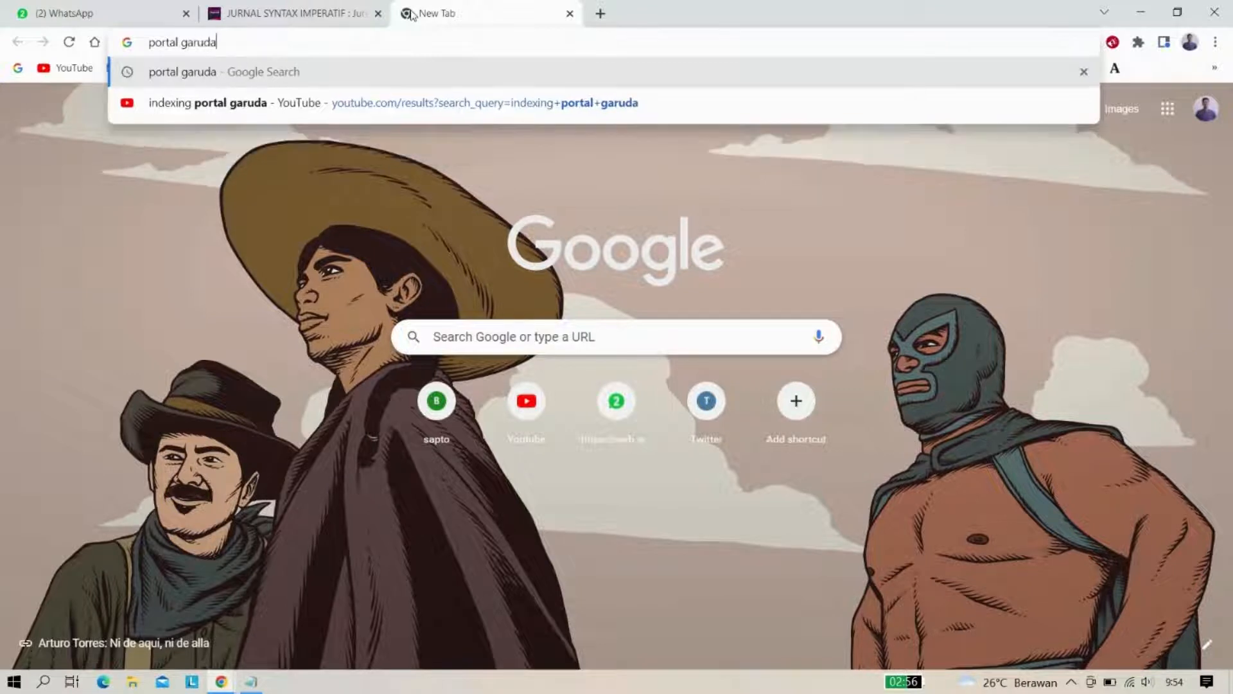
{"action": "key", "text": "Return"}
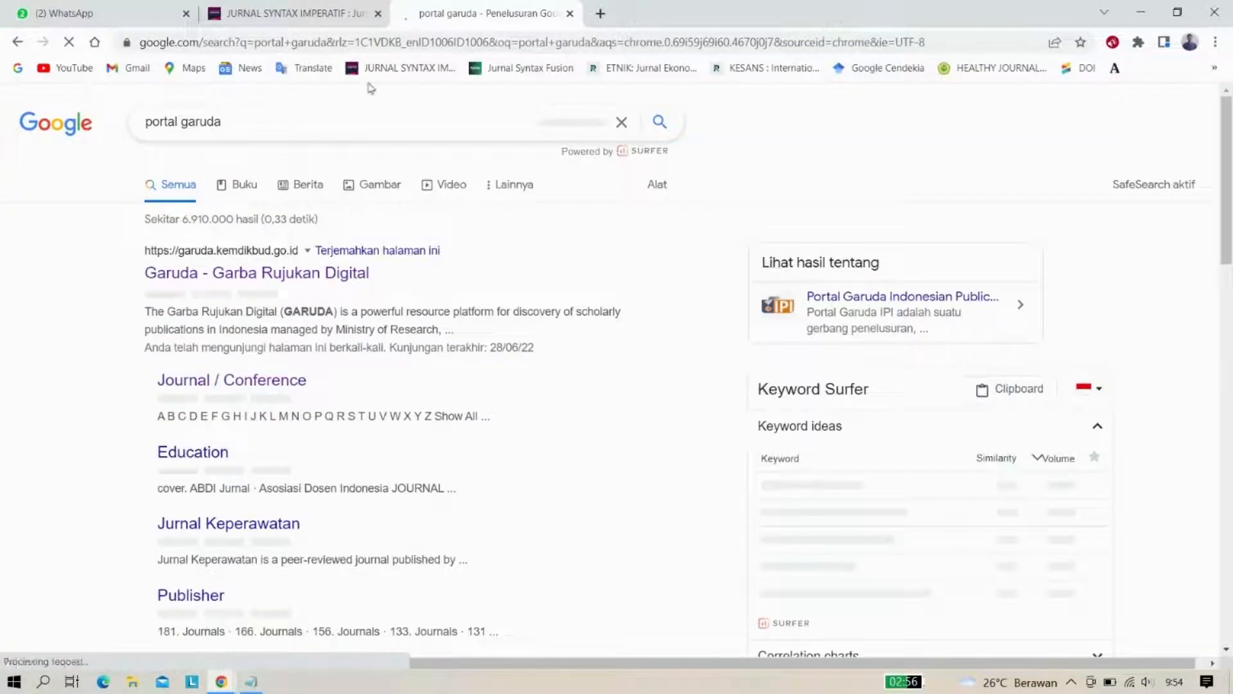
{"action": "left_click", "coordinate": [220, 273]}
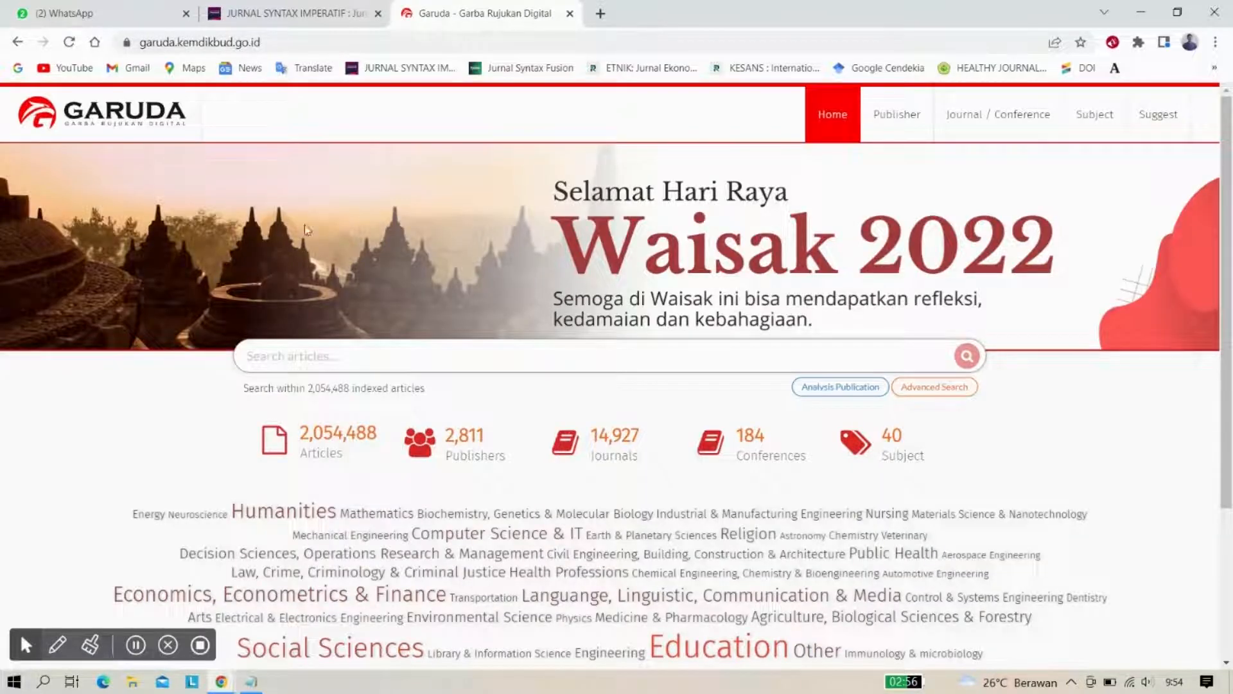
Look over the Garuda homepage and go to the New Journal Suggestion page
{"action": "scroll", "coordinate": [312, 247], "scroll_direction": "down", "scroll_amount": 1}
{"action": "scroll", "coordinate": [313, 247], "scroll_direction": "up", "scroll_amount": 1}
{"action": "scroll", "coordinate": [569, 350], "scroll_direction": "down", "scroll_amount": 2}
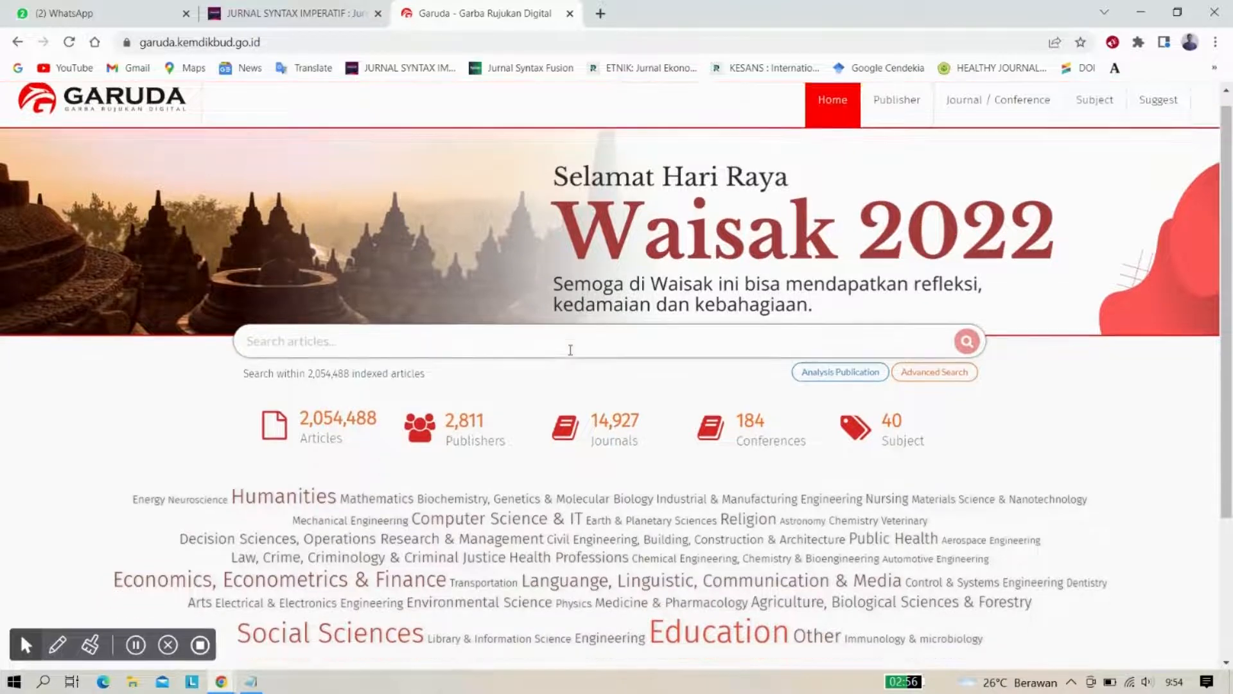
{"action": "scroll", "coordinate": [570, 350], "scroll_direction": "up", "scroll_amount": 2}
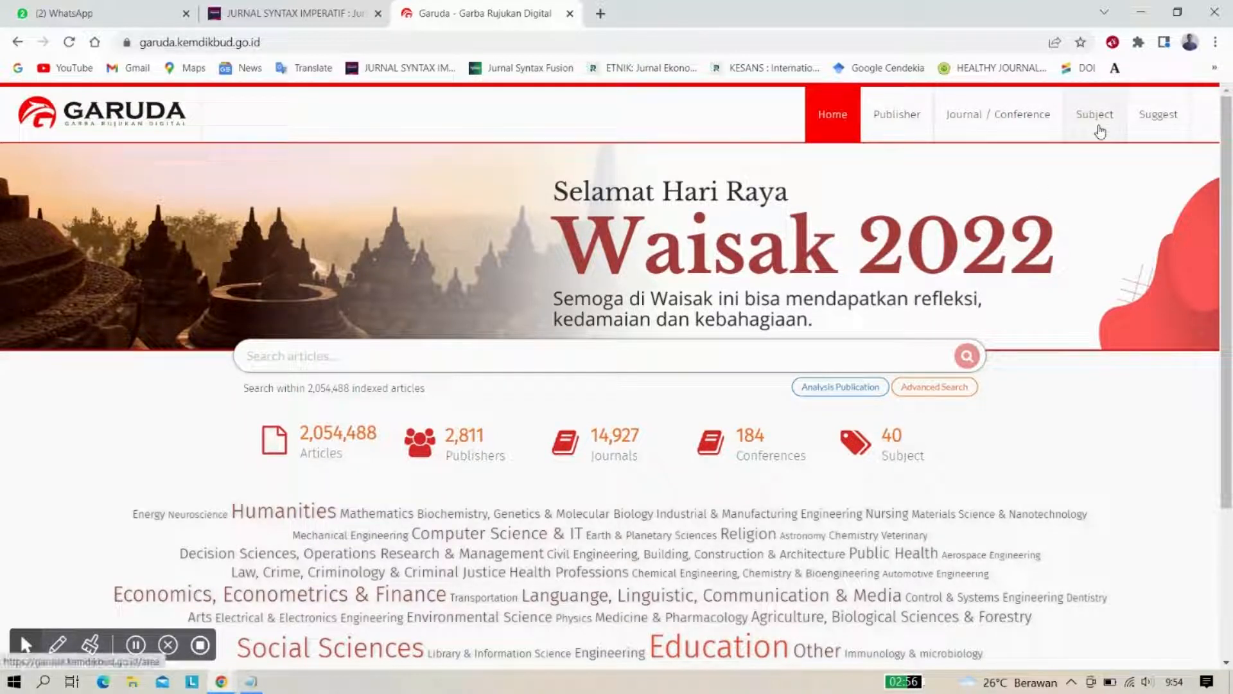
{"action": "left_click", "coordinate": [1163, 129]}
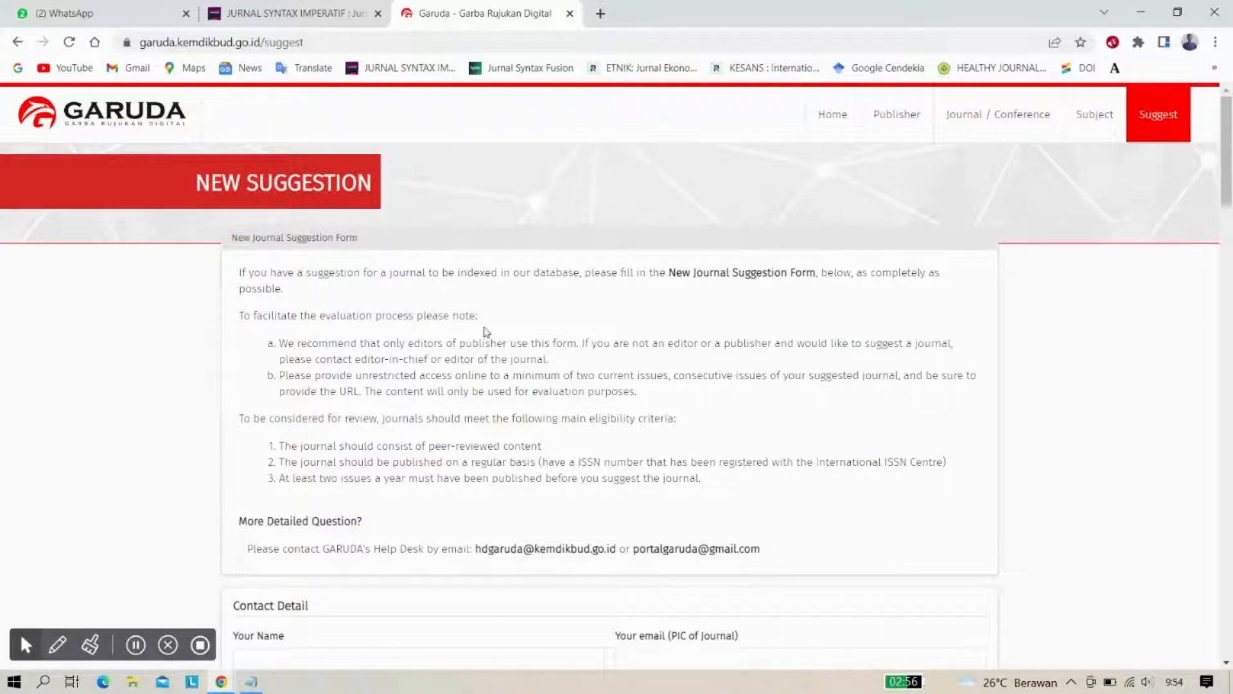
Scroll the suggestion form down to the empty Contact Detail and Journal Information fields
{"action": "scroll", "coordinate": [493, 379], "scroll_direction": "down", "scroll_amount": 1}
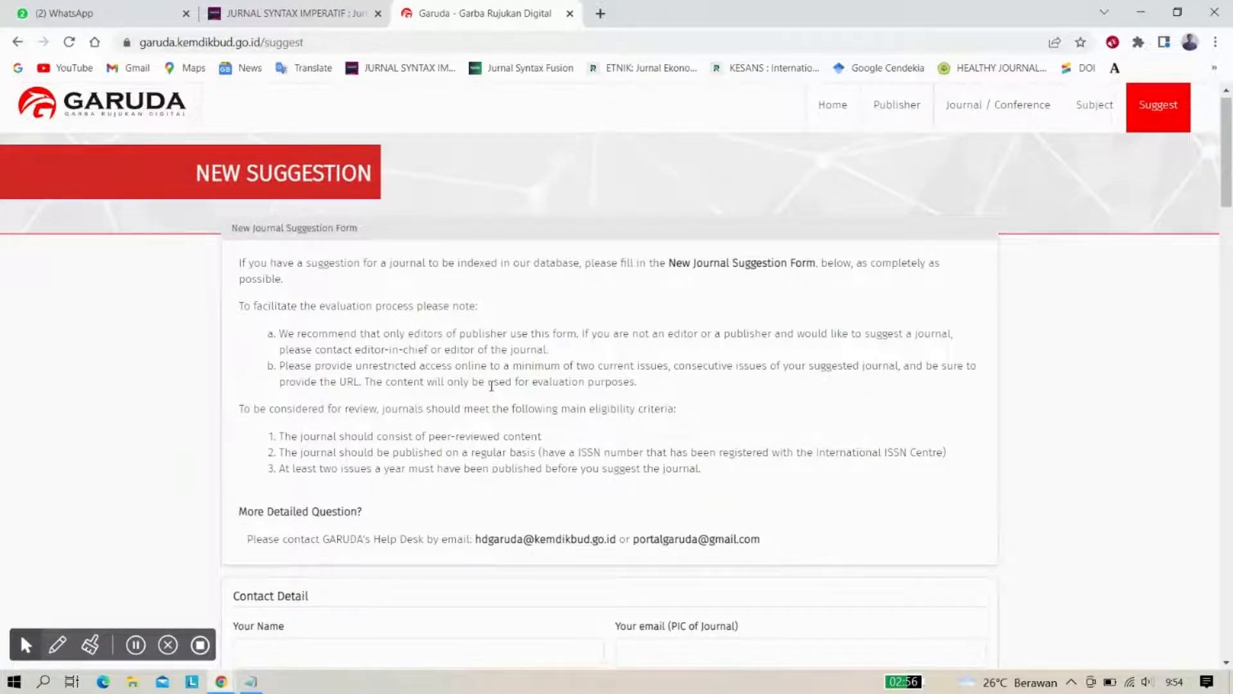
{"action": "scroll", "coordinate": [492, 386], "scroll_direction": "down", "scroll_amount": 1}
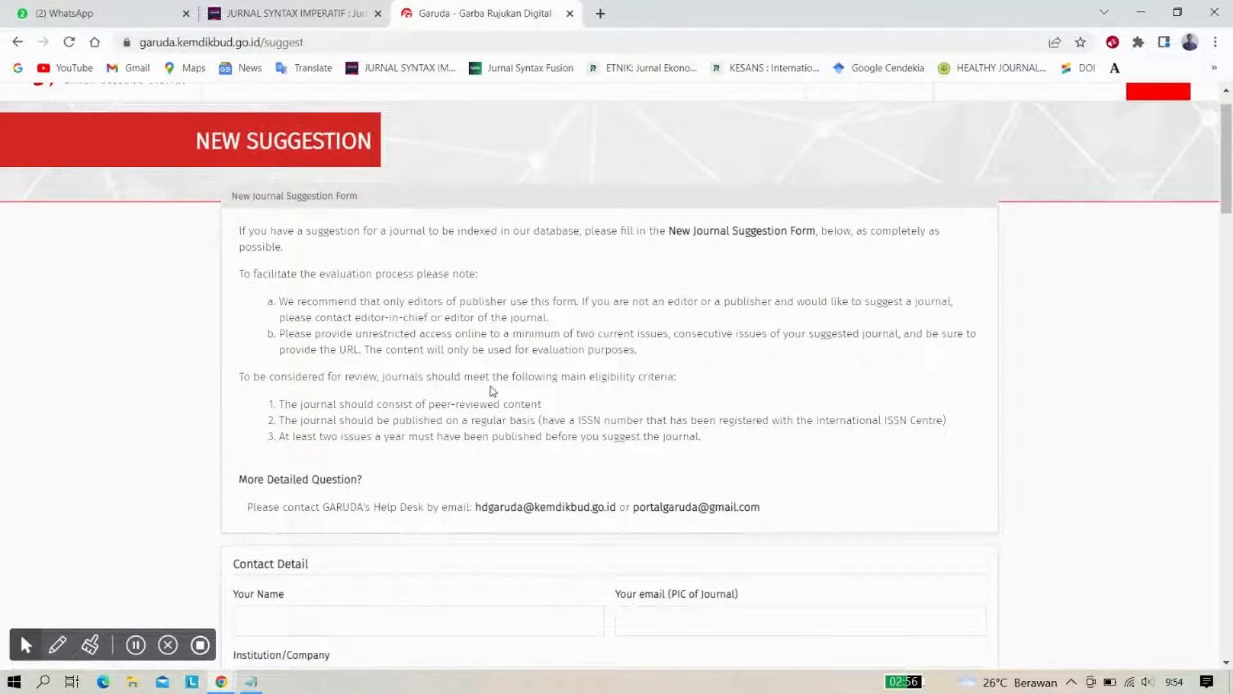
{"action": "scroll", "coordinate": [492, 390], "scroll_direction": "up", "scroll_amount": 1}
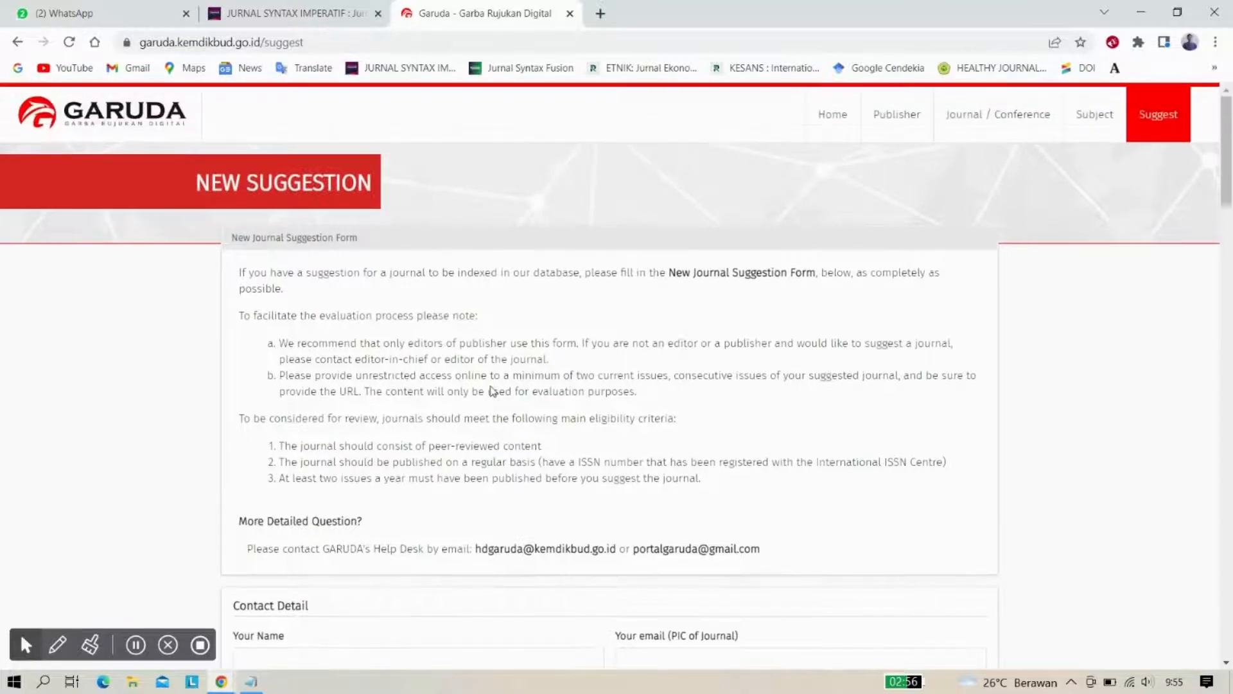
{"action": "scroll", "coordinate": [492, 388], "scroll_direction": "down", "scroll_amount": 3}
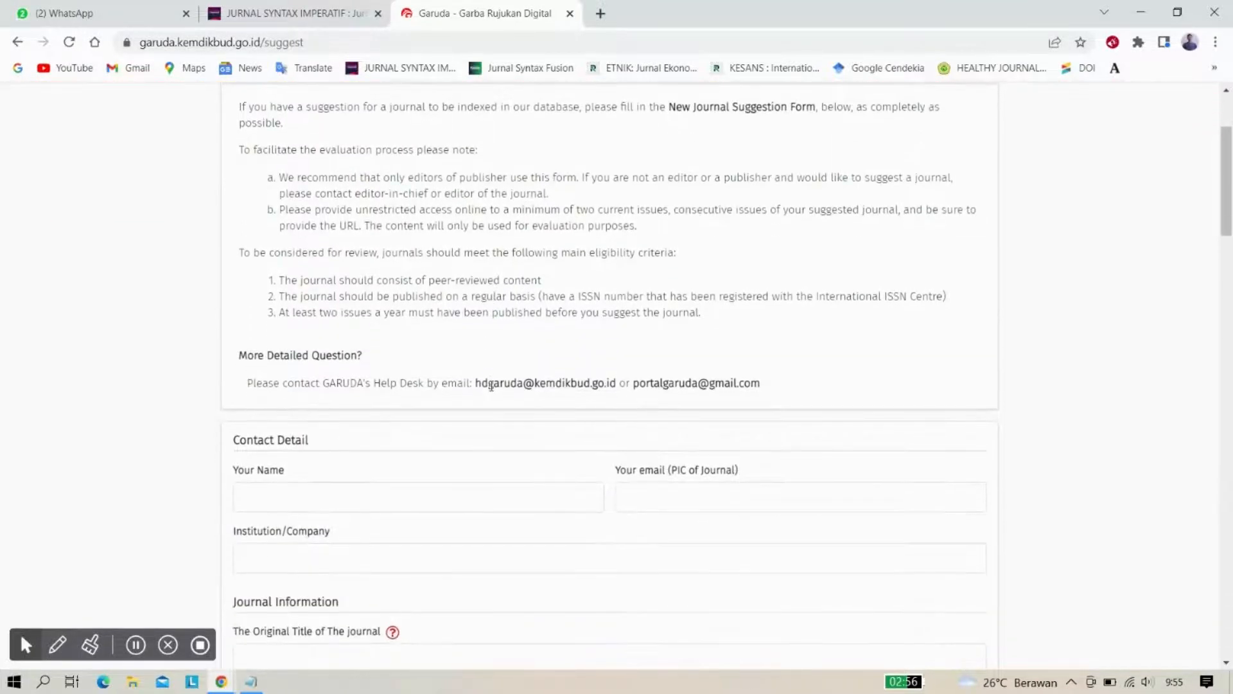
{"action": "scroll", "coordinate": [492, 385], "scroll_direction": "down", "scroll_amount": 2}
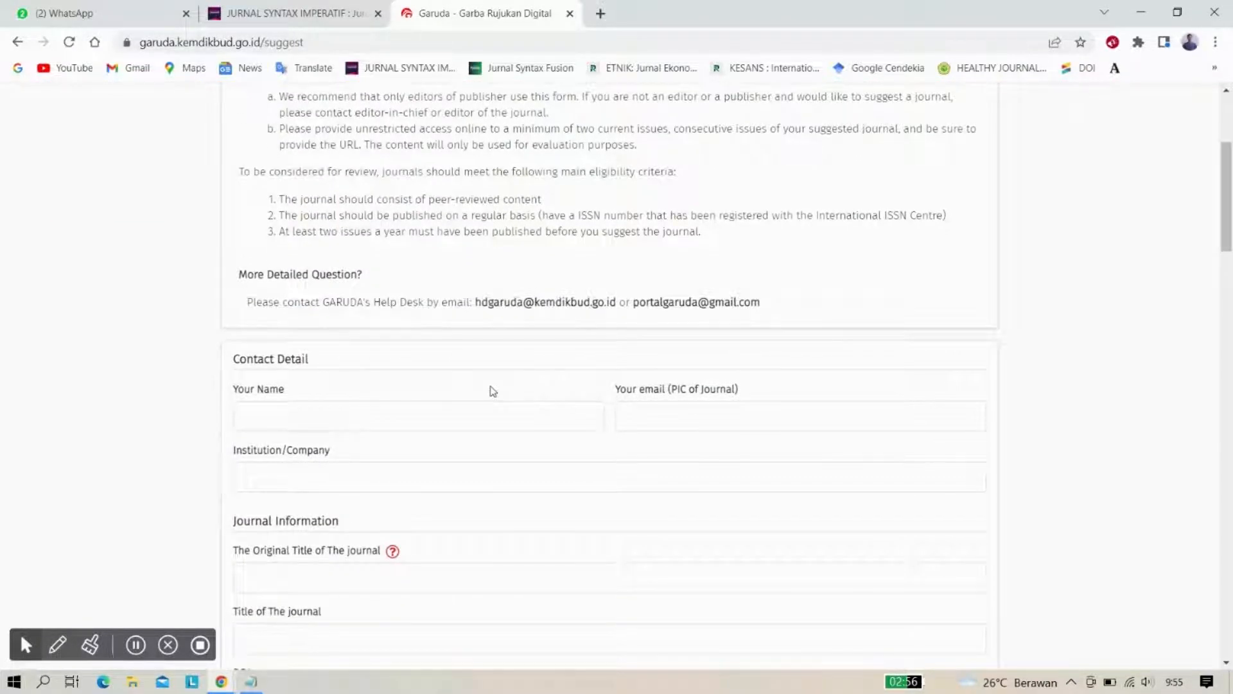
{"action": "scroll", "coordinate": [492, 389], "scroll_direction": "down", "scroll_amount": 2}
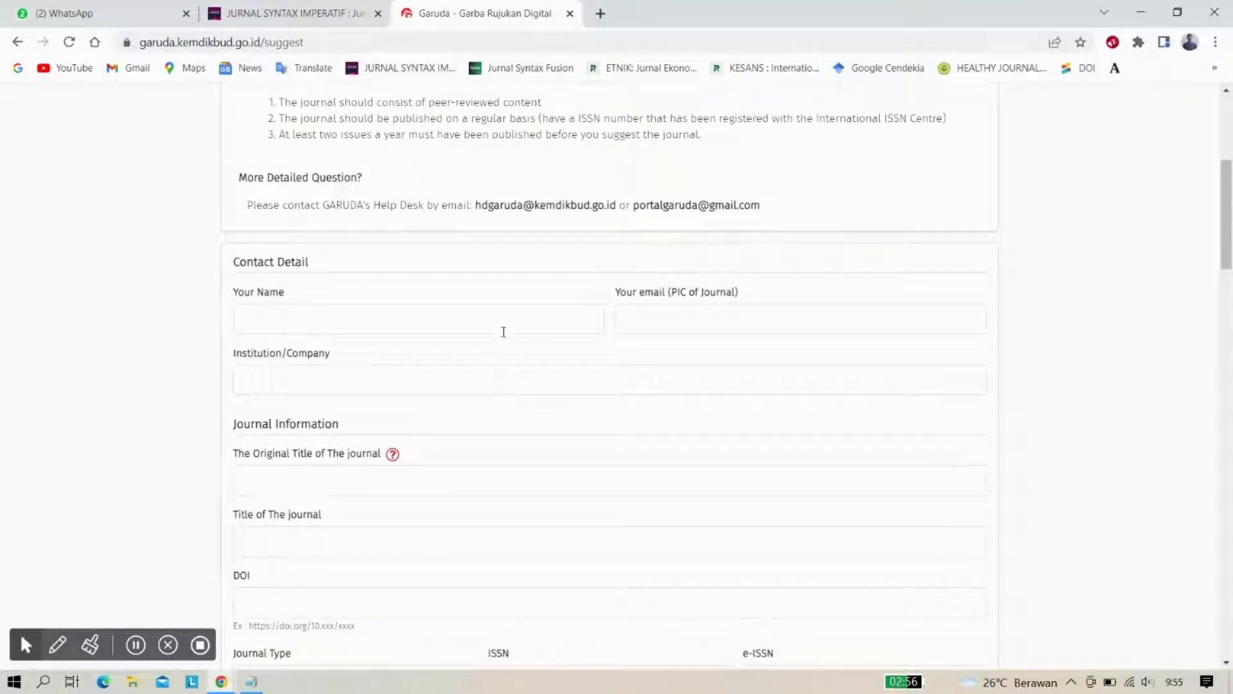
{"action": "scroll", "coordinate": [503, 339], "scroll_direction": "down", "scroll_amount": 1}
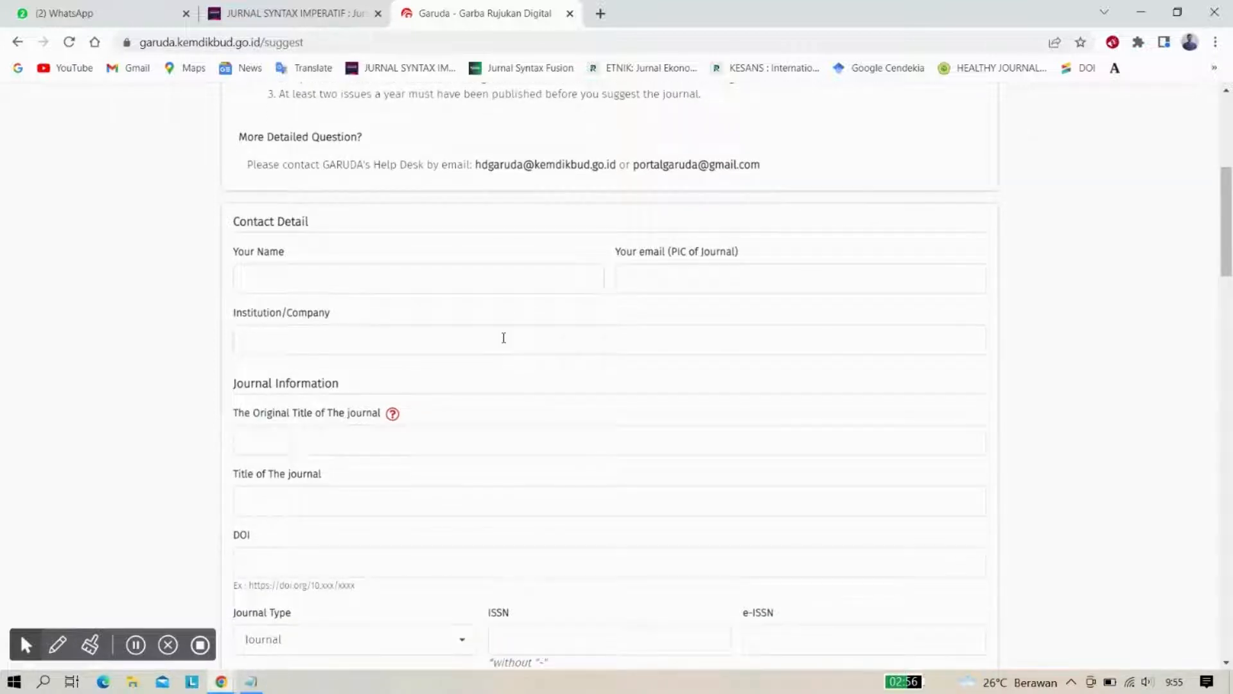
{"action": "scroll", "coordinate": [504, 338], "scroll_direction": "down", "scroll_amount": 1}
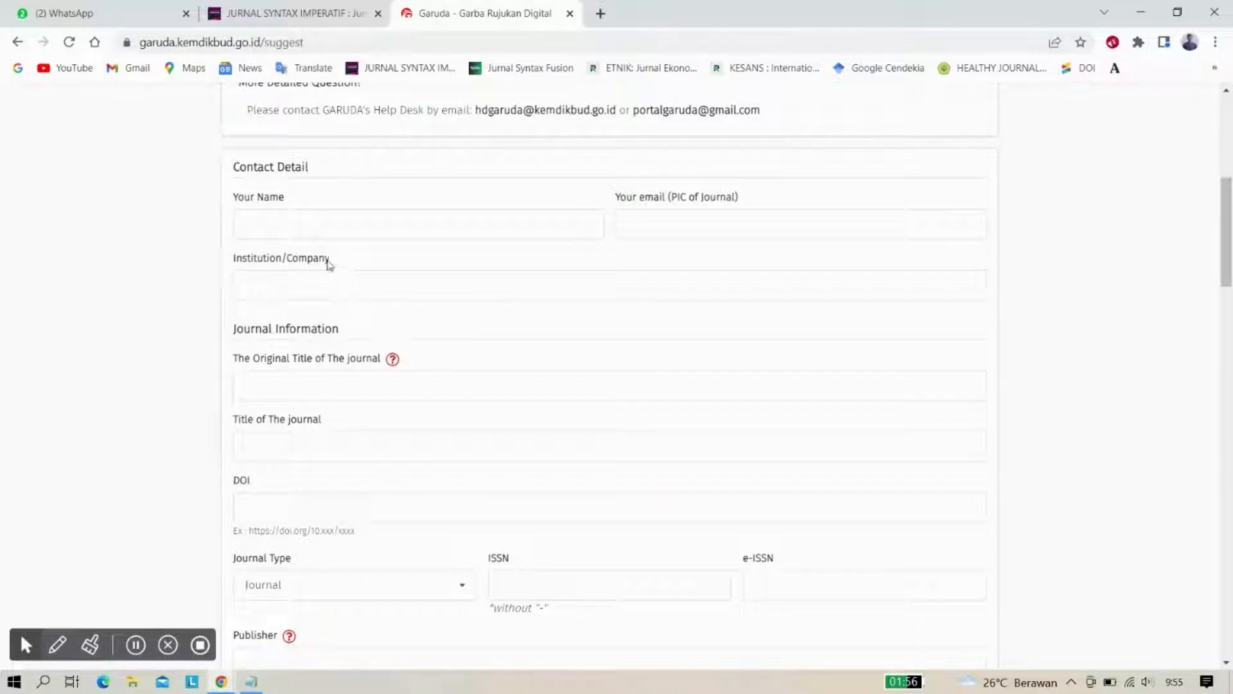
{"action": "scroll", "coordinate": [347, 206], "scroll_direction": "up", "scroll_amount": 1}
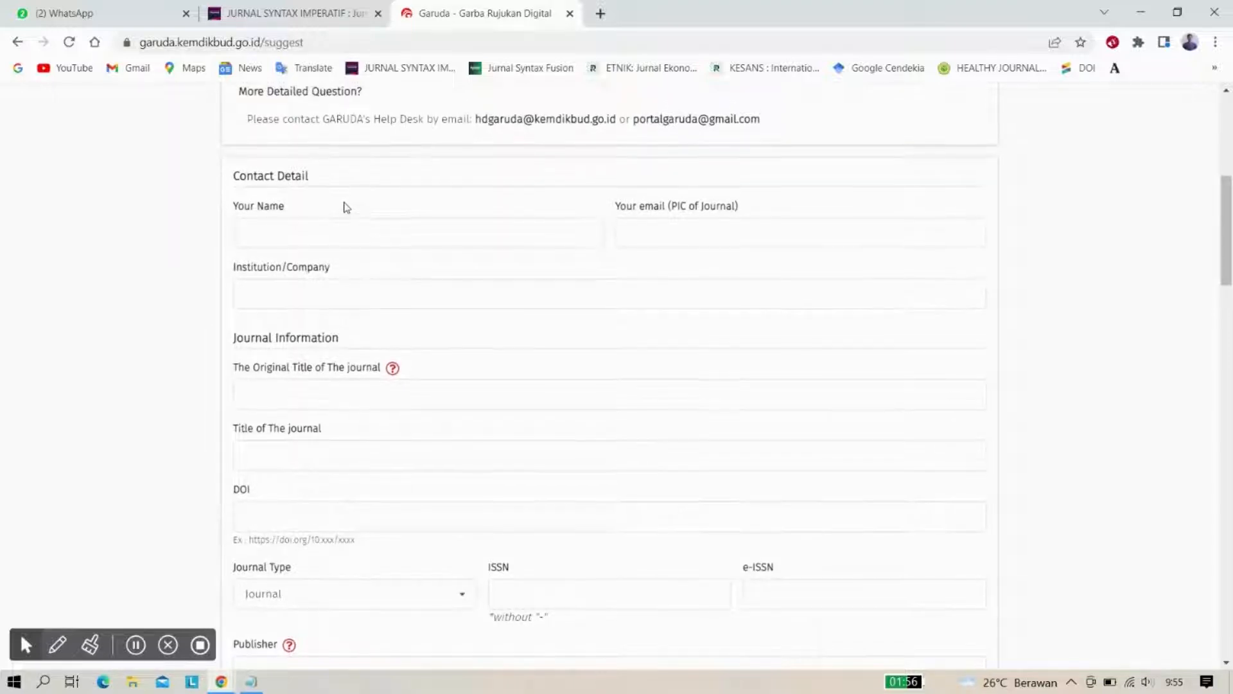
{"action": "scroll", "coordinate": [346, 207], "scroll_direction": "down", "scroll_amount": 1}
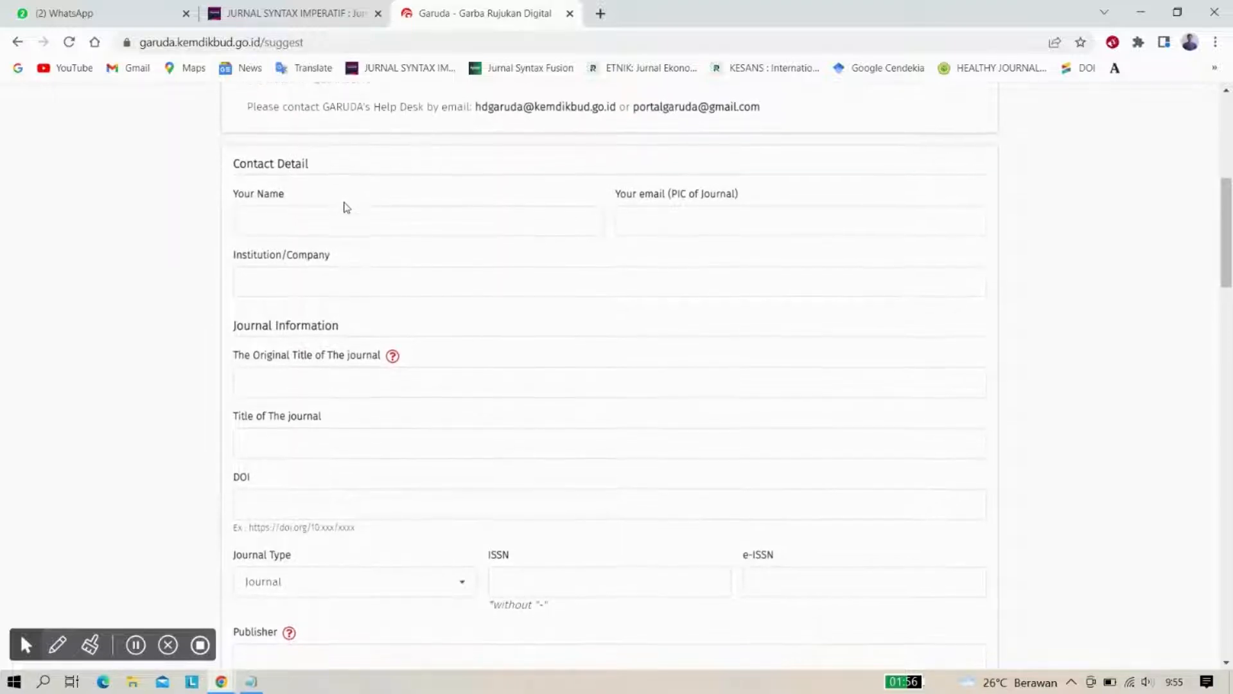
Fill Your Name and the e-mail field with the autofill-suggested contact name and address
{"action": "left_click", "coordinate": [288, 217]}
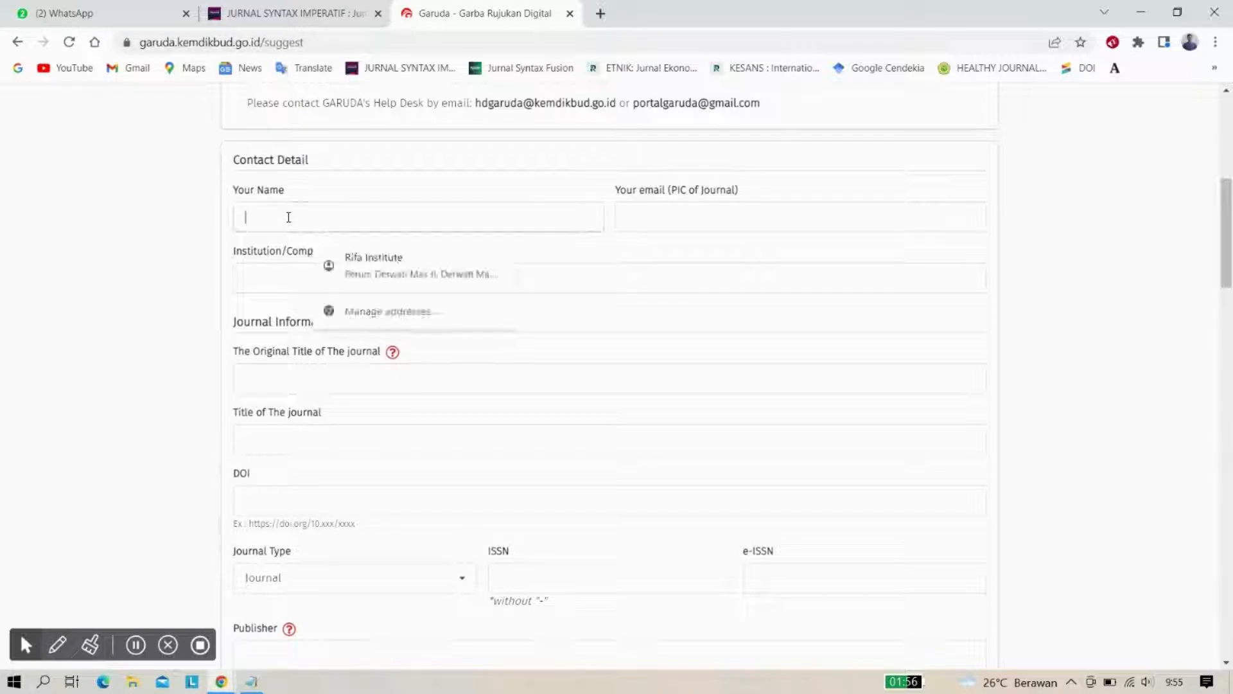
{"action": "left_click", "coordinate": [166, 222]}
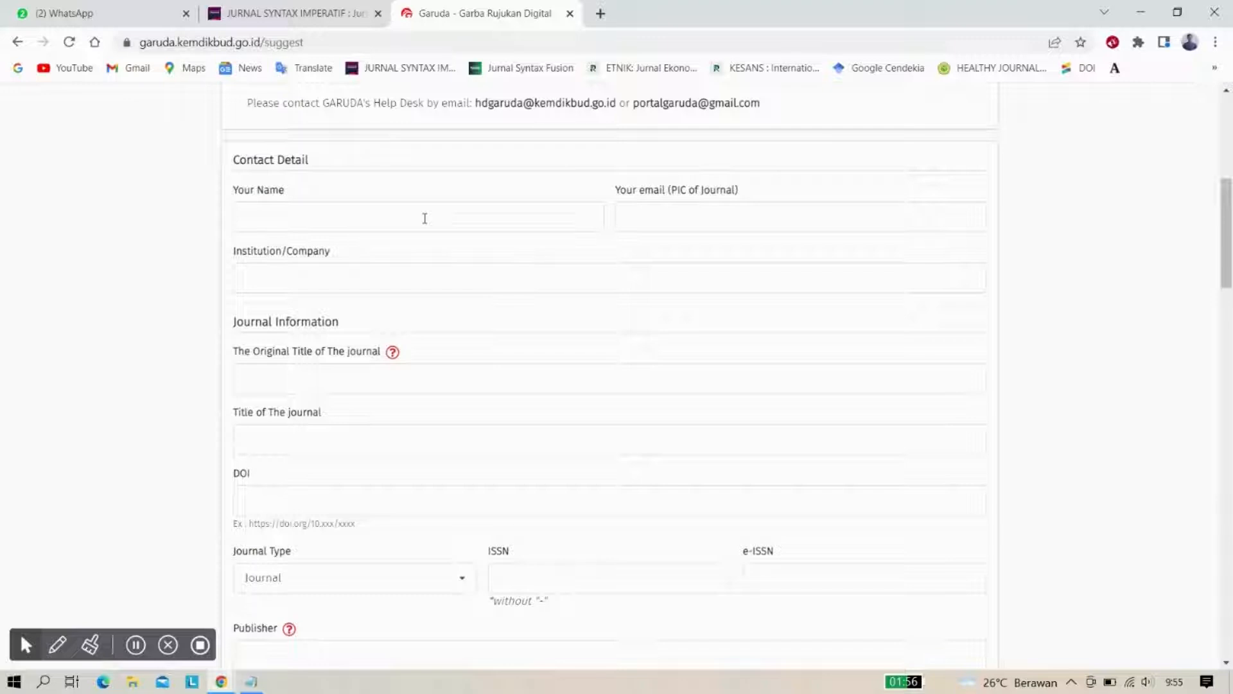
{"action": "left_click", "coordinate": [295, 212]}
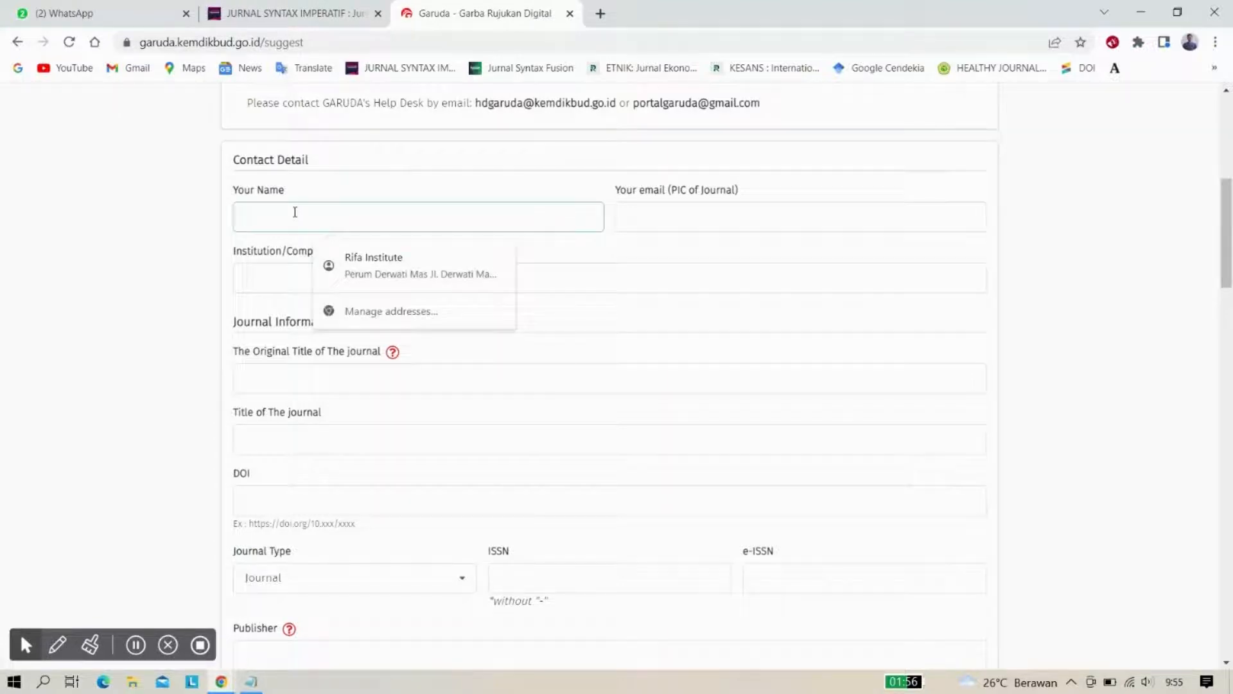
{"action": "type", "text": "H"}
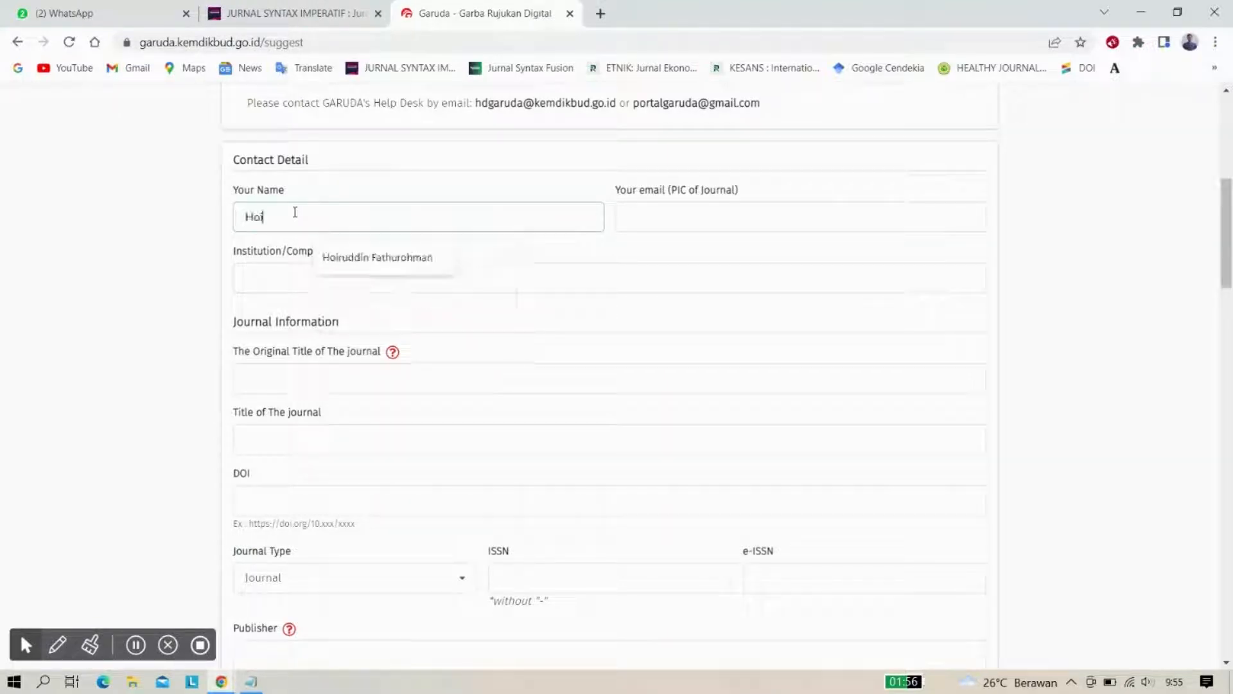
{"action": "type", "text": "oi"}
{"action": "left_click", "coordinate": [351, 255]}
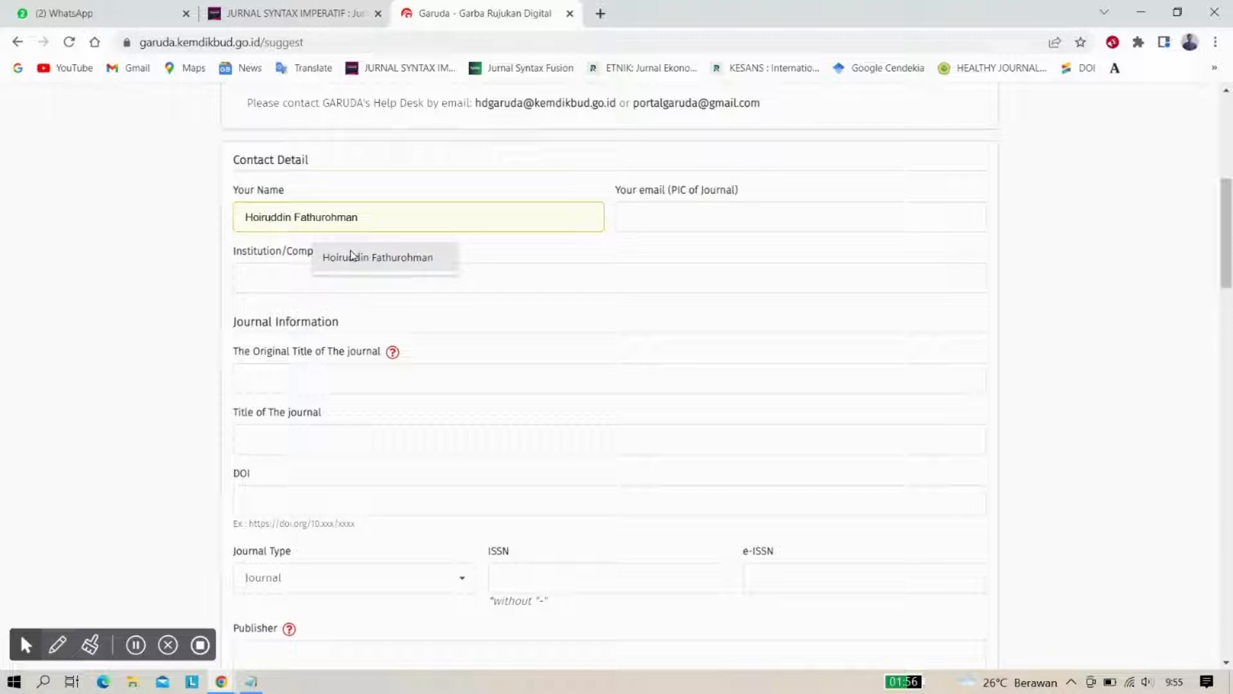
{"action": "left_click", "coordinate": [621, 217]}
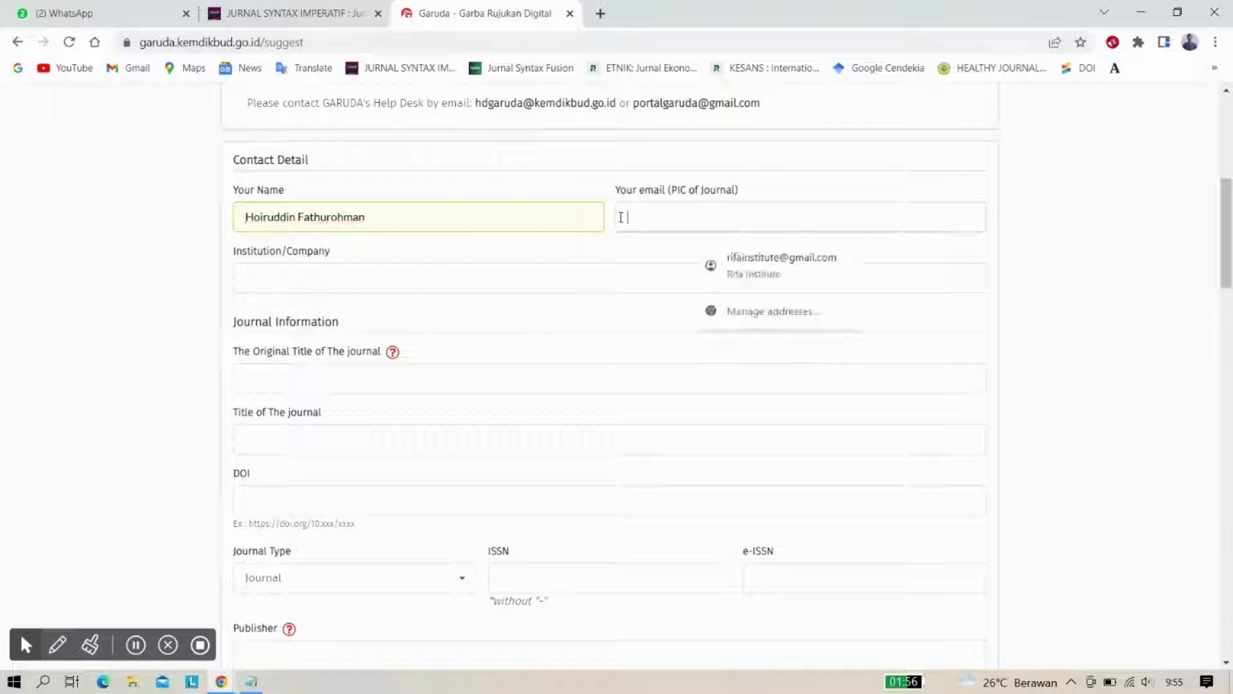
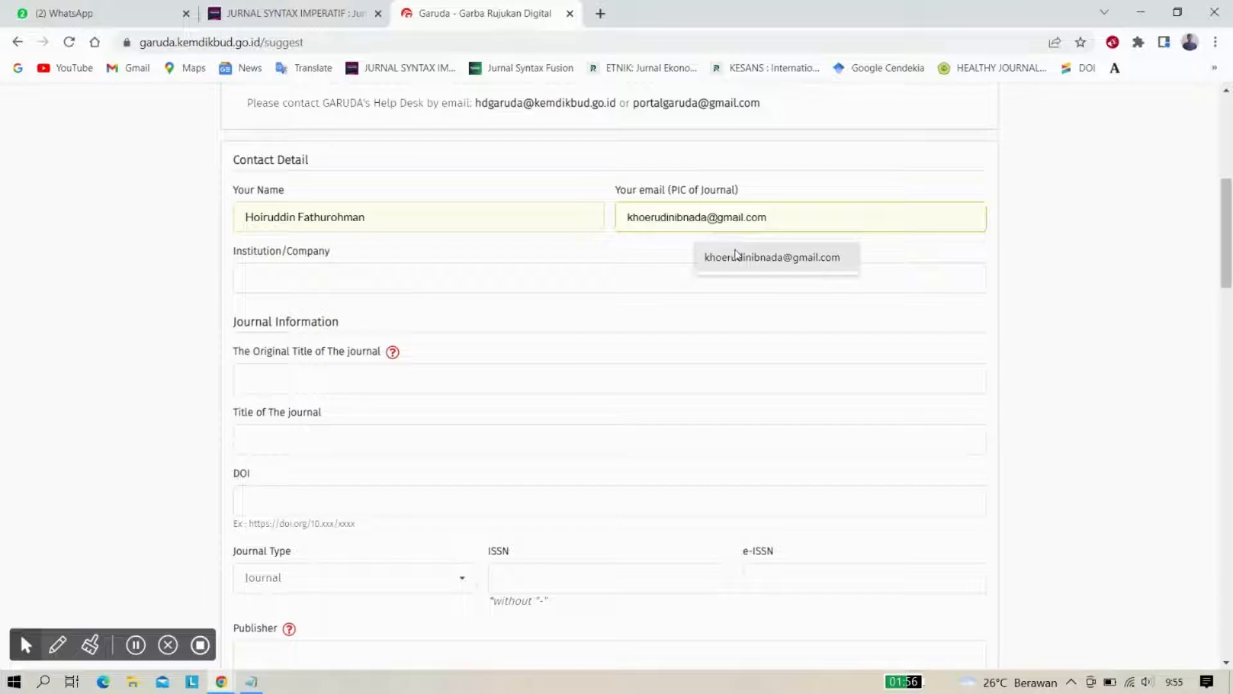
{"action": "left_click", "coordinate": [734, 253]}
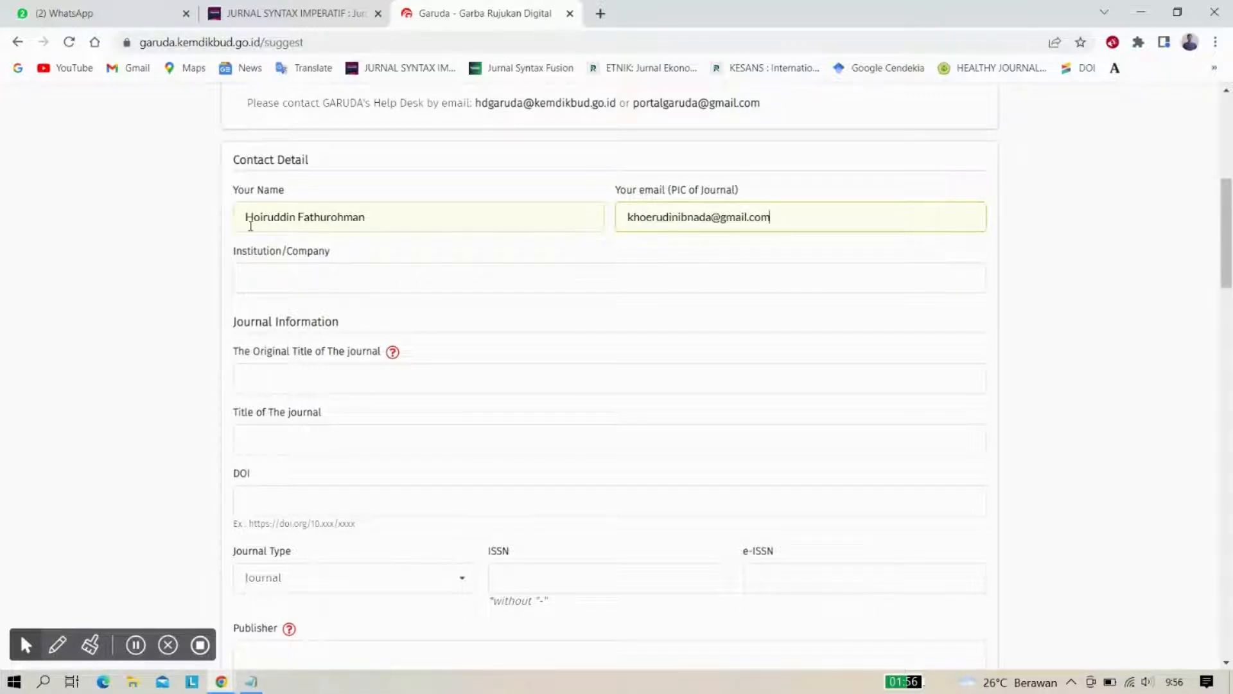
Set Institution/Company to Rifa Institute and move down to the Original Title field
{"action": "scroll", "coordinate": [193, 286], "scroll_direction": "down", "scroll_amount": 1}
{"action": "left_click", "coordinate": [280, 262]}
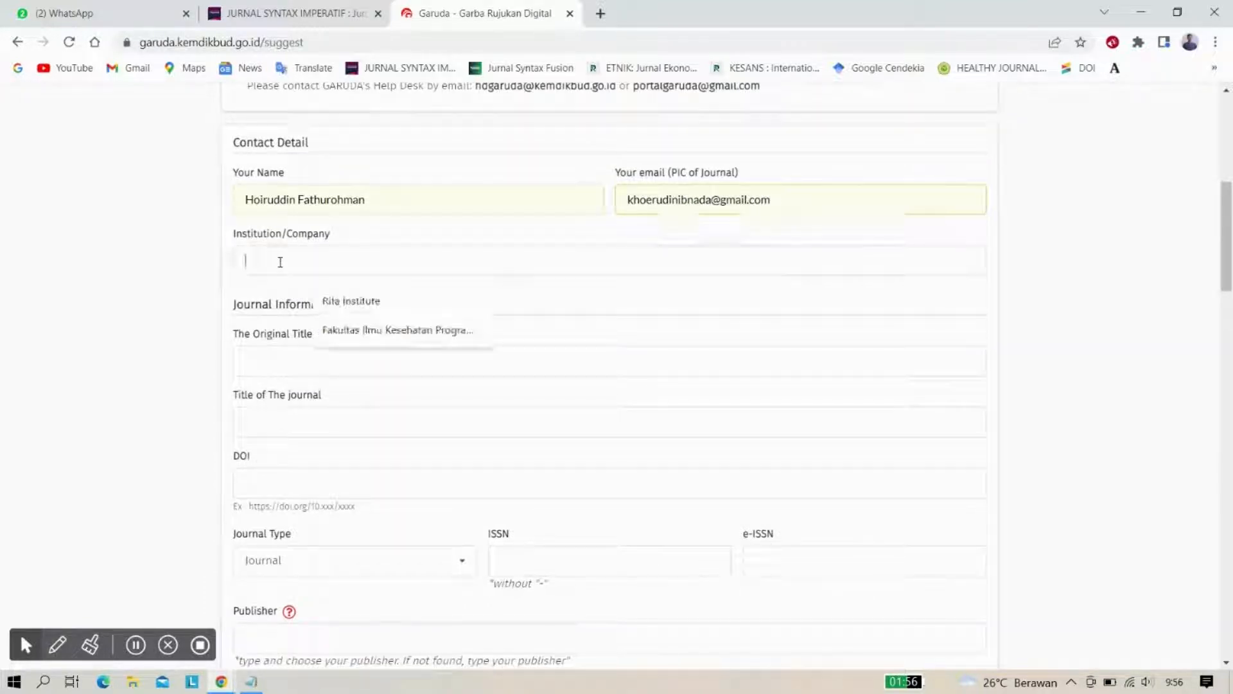
{"action": "left_click", "coordinate": [347, 299]}
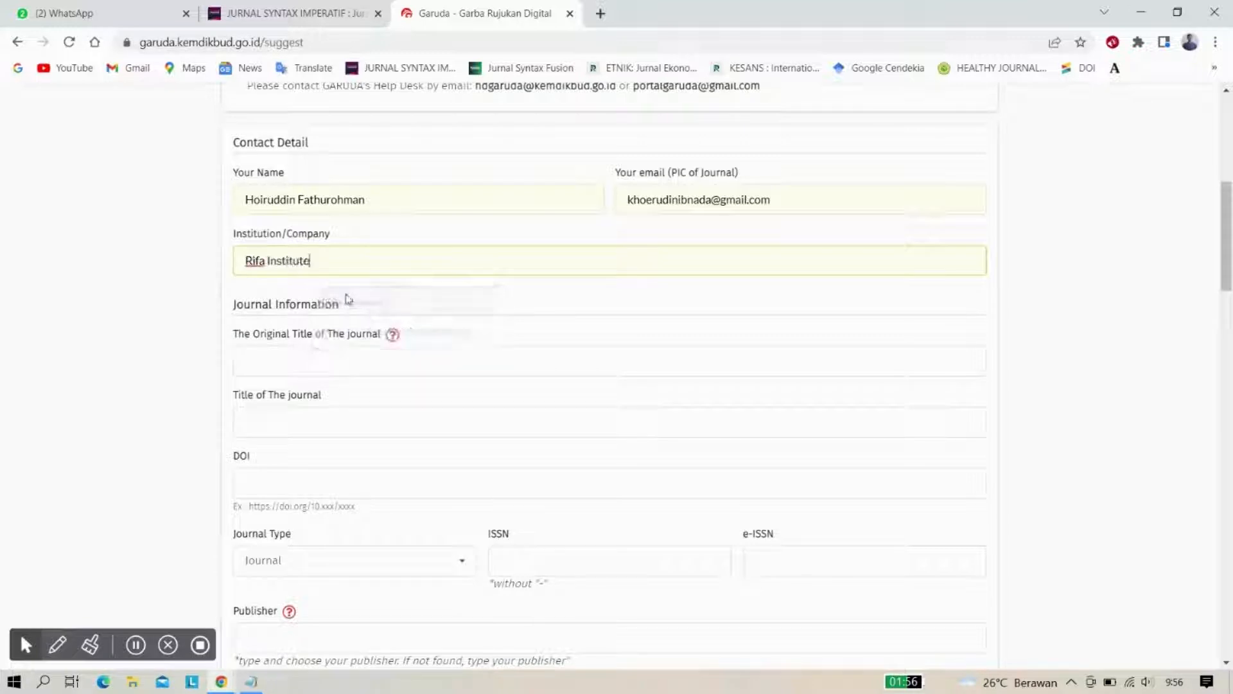
{"action": "scroll", "coordinate": [173, 313], "scroll_direction": "up", "scroll_amount": 1}
{"action": "scroll", "coordinate": [173, 312], "scroll_direction": "down", "scroll_amount": 1}
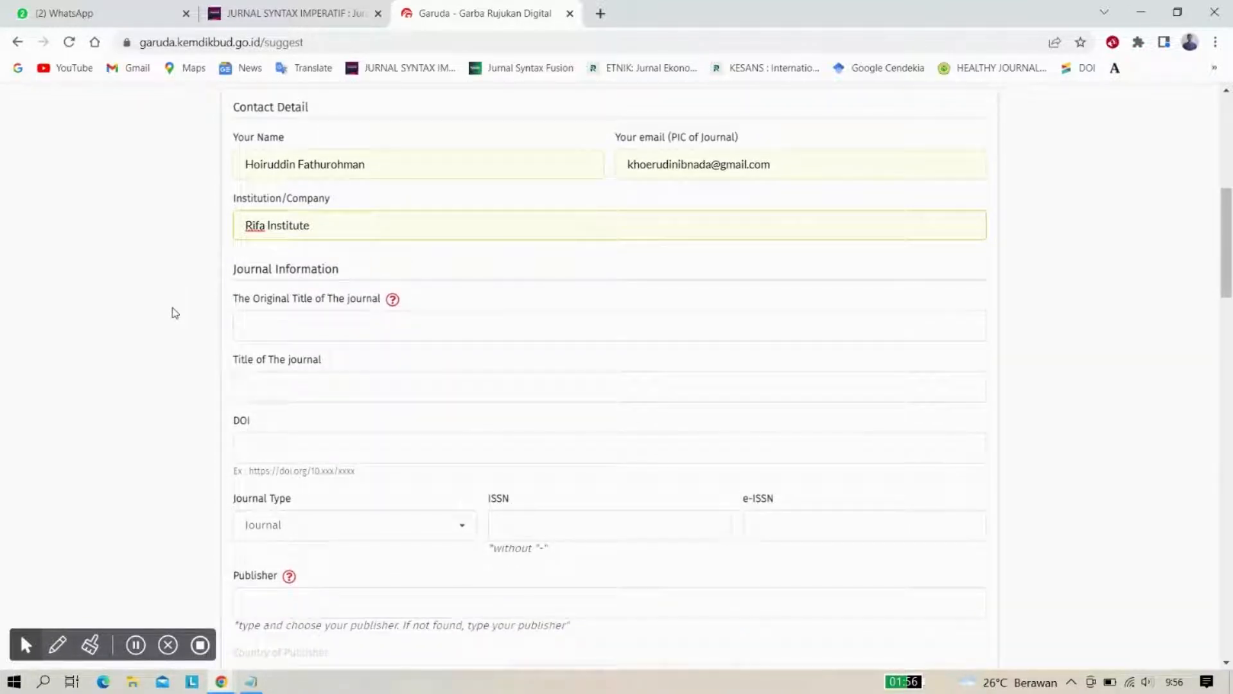
{"action": "scroll", "coordinate": [174, 313], "scroll_direction": "down", "scroll_amount": 1}
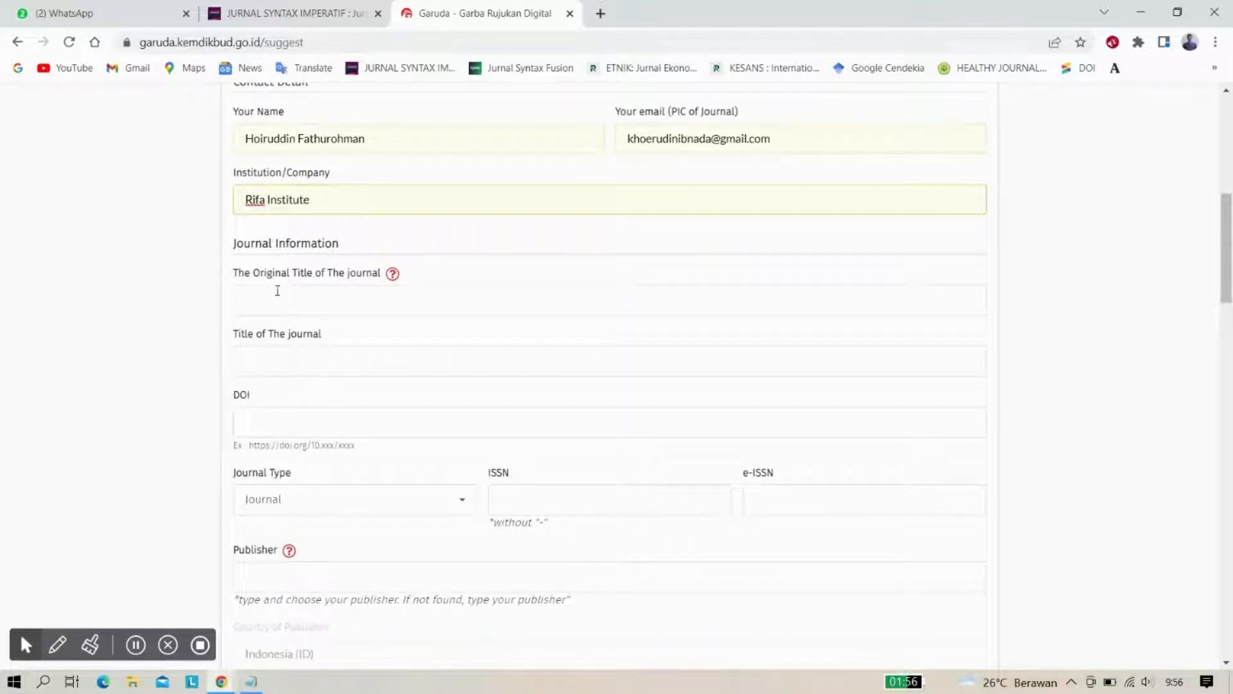
{"action": "left_click", "coordinate": [323, 301]}
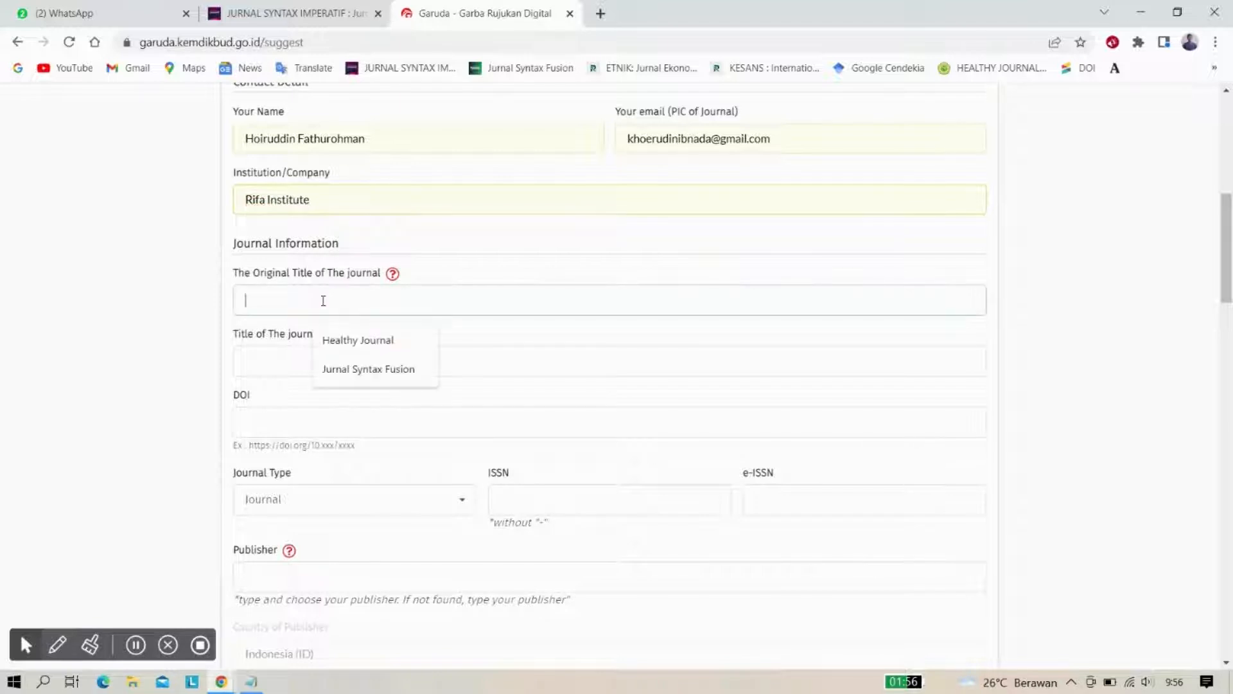
{"action": "left_click", "coordinate": [170, 286]}
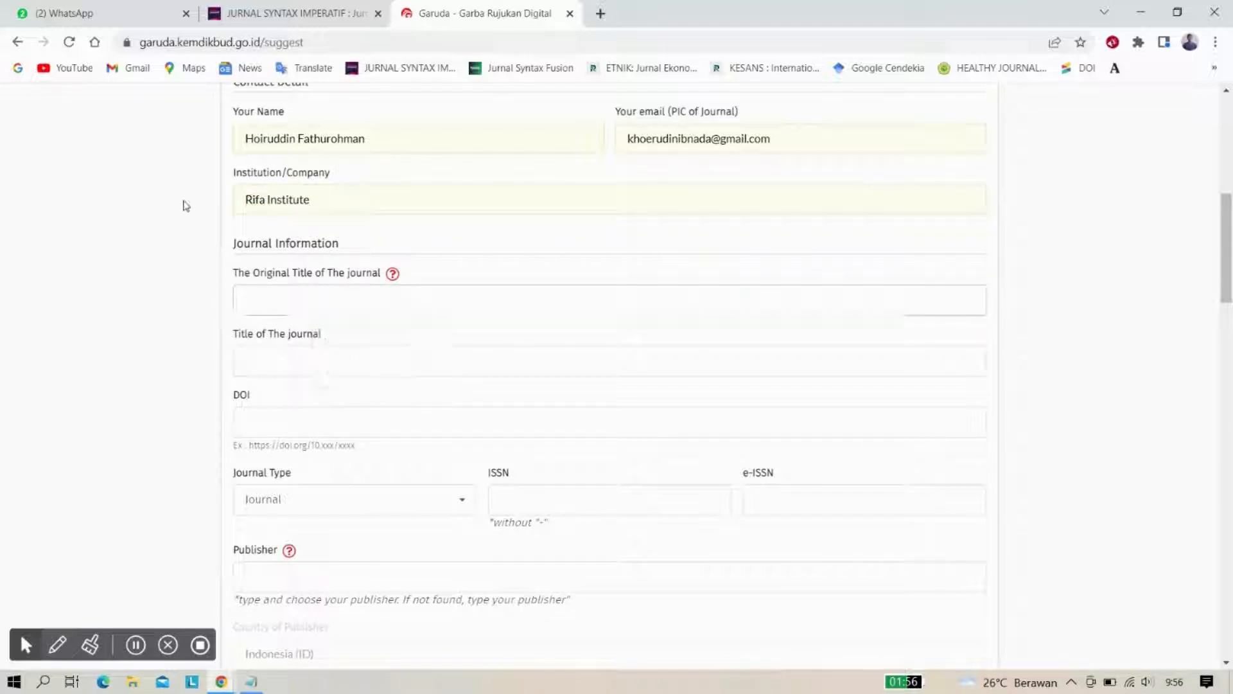
Scroll the Jurnal Syntax Imperatif homepage to the footer with p-ISSN 2721-2491 and e-ISSN 2721-2246
{"action": "left_click", "coordinate": [272, 16]}
{"action": "scroll", "coordinate": [343, 293], "scroll_direction": "down", "scroll_amount": 5}
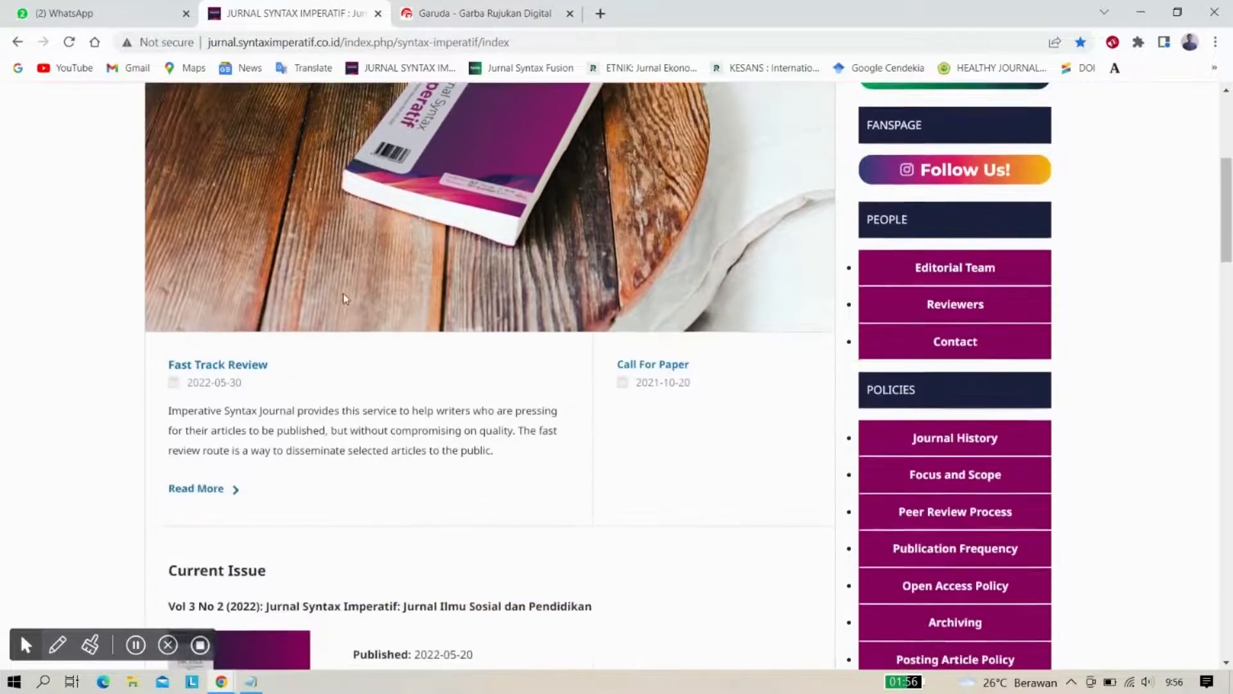
{"action": "scroll", "coordinate": [343, 292], "scroll_direction": "down", "scroll_amount": 6}
{"action": "scroll", "coordinate": [343, 293], "scroll_direction": "up", "scroll_amount": 2}
{"action": "scroll", "coordinate": [343, 293], "scroll_direction": "down", "scroll_amount": 3}
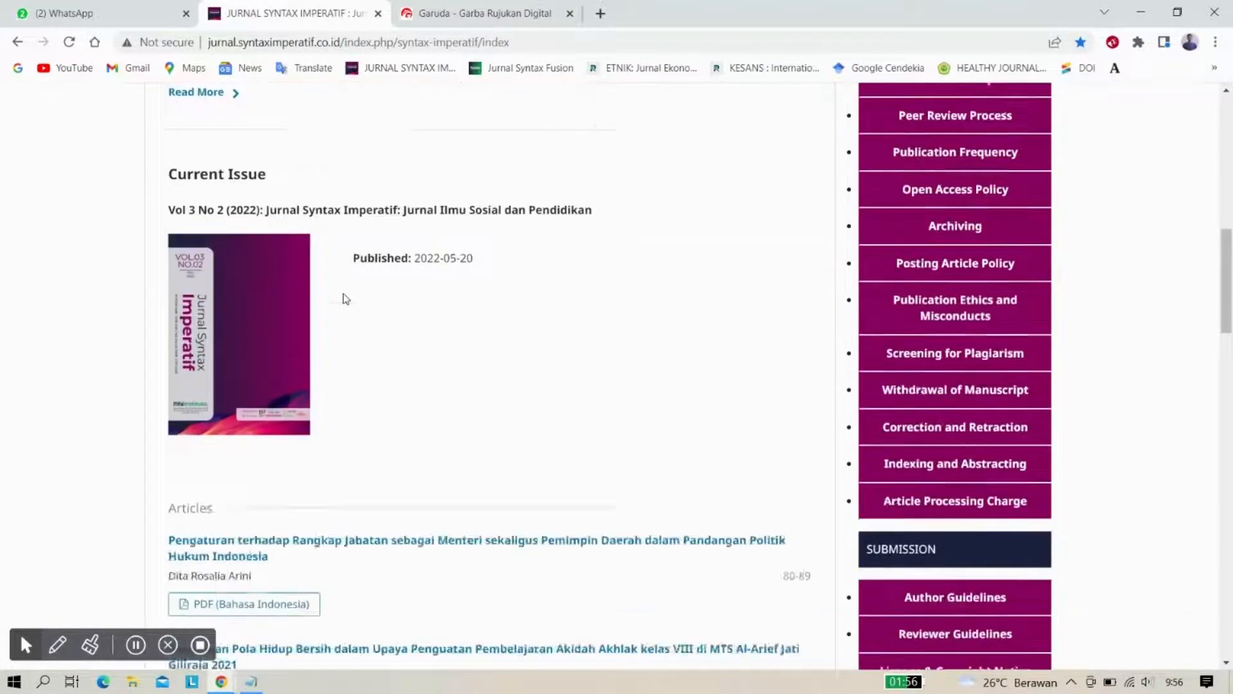
{"action": "scroll", "coordinate": [343, 299], "scroll_direction": "down", "scroll_amount": 4}
{"action": "scroll", "coordinate": [343, 298], "scroll_direction": "up", "scroll_amount": 6}
{"action": "scroll", "coordinate": [343, 299], "scroll_direction": "down", "scroll_amount": 6}
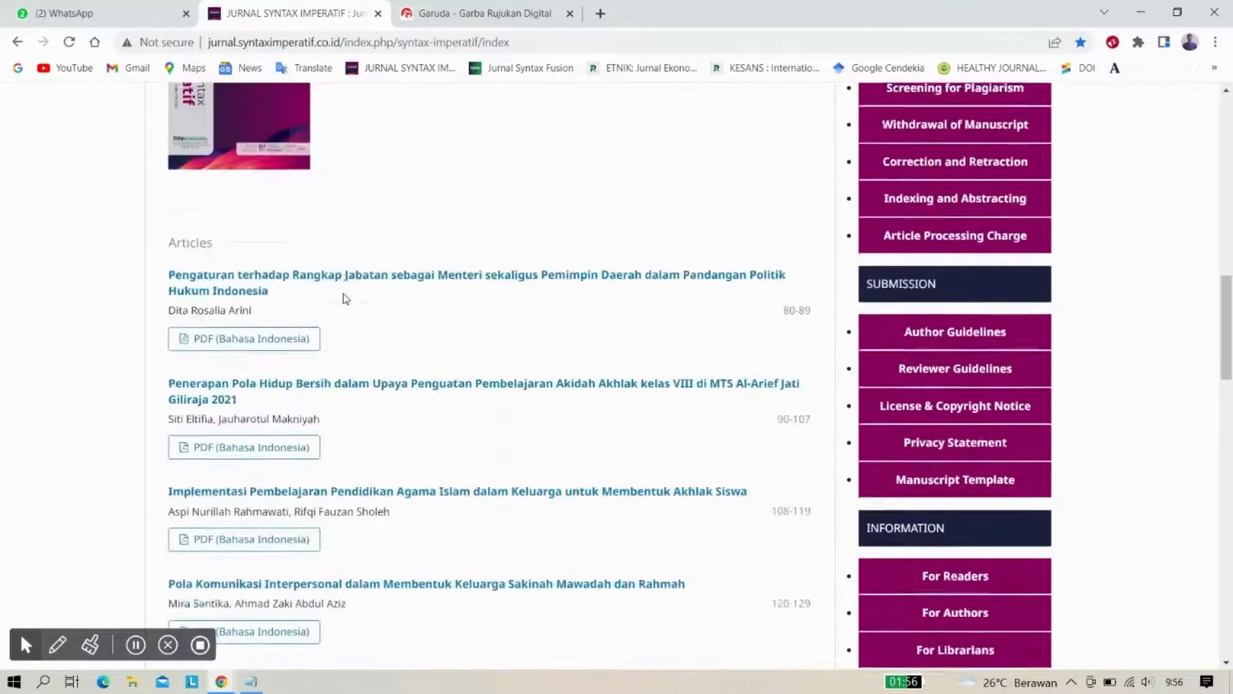
{"action": "scroll", "coordinate": [345, 298], "scroll_direction": "down", "scroll_amount": 3}
{"action": "scroll", "coordinate": [345, 298], "scroll_direction": "up", "scroll_amount": 2}
{"action": "scroll", "coordinate": [345, 298], "scroll_direction": "down", "scroll_amount": 5}
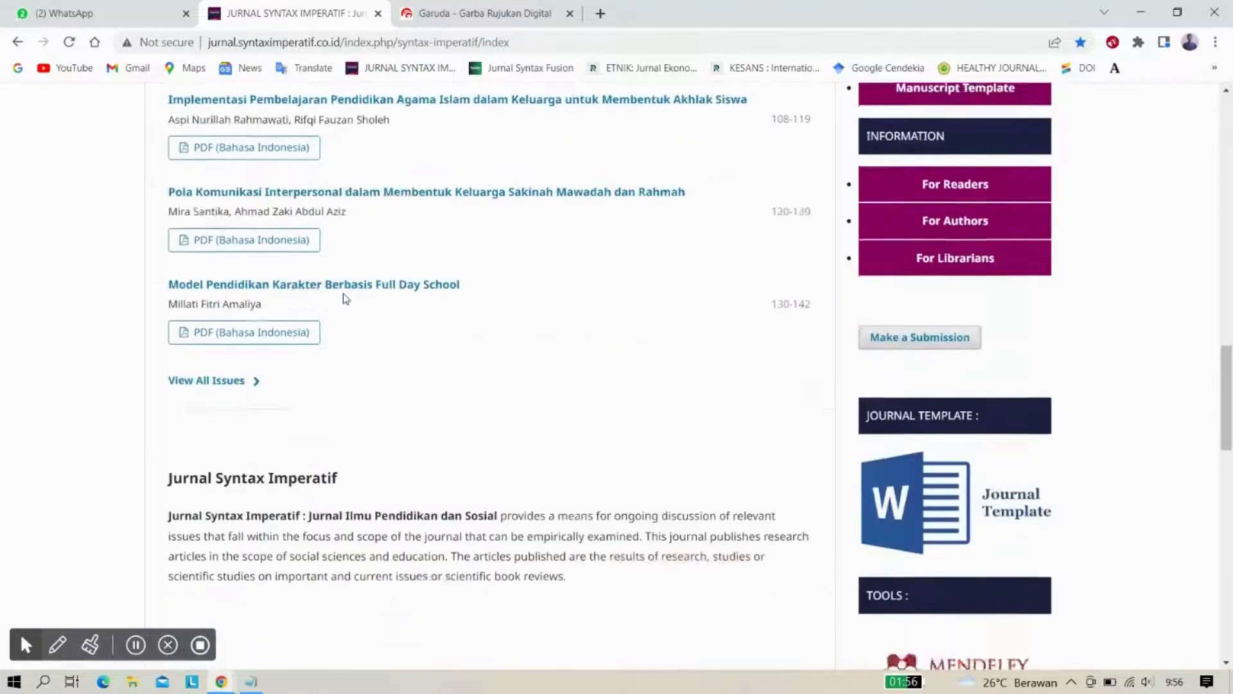
{"action": "scroll", "coordinate": [345, 298], "scroll_direction": "down", "scroll_amount": 12}
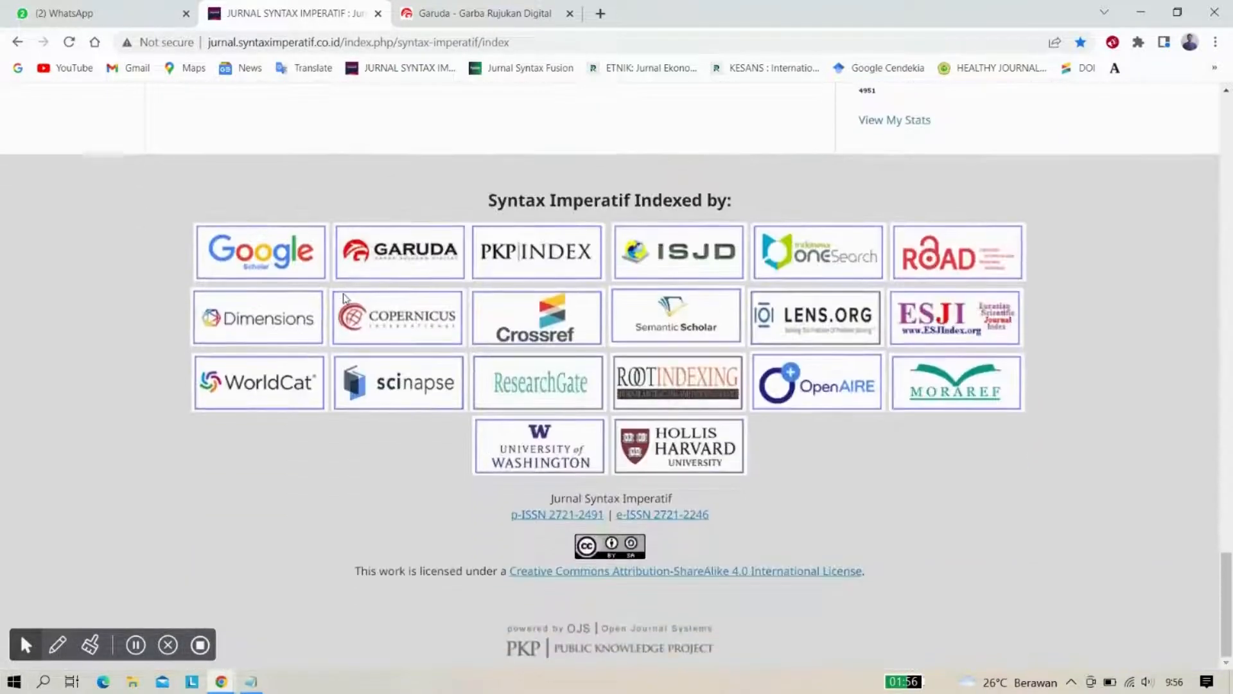
{"action": "scroll", "coordinate": [343, 299], "scroll_direction": "up", "scroll_amount": 13}
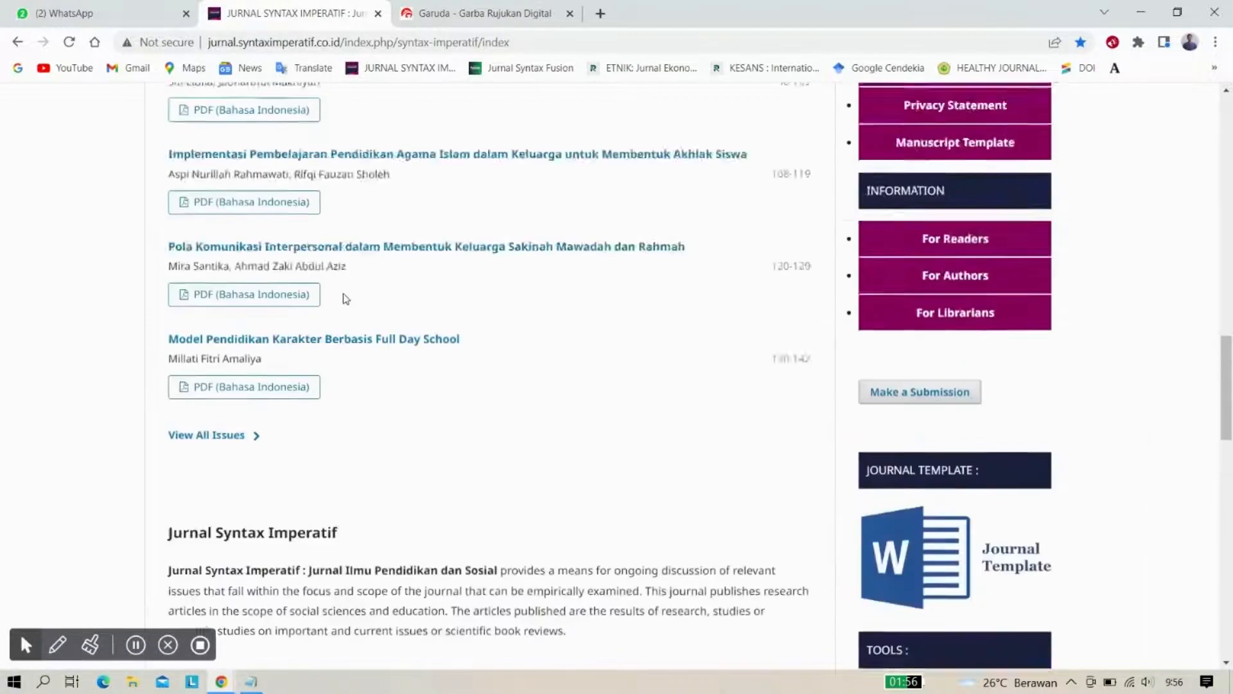
{"action": "scroll", "coordinate": [346, 298], "scroll_direction": "up", "scroll_amount": 10}
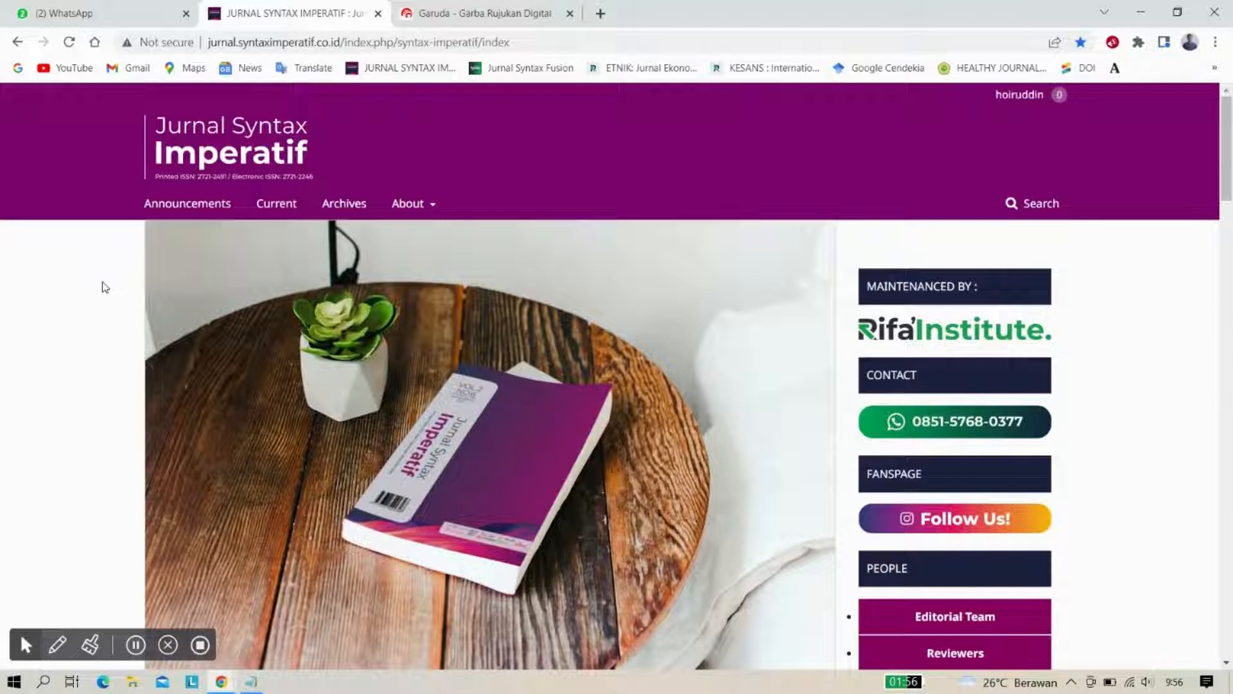
{"action": "scroll", "coordinate": [105, 287], "scroll_direction": "down", "scroll_amount": 20}
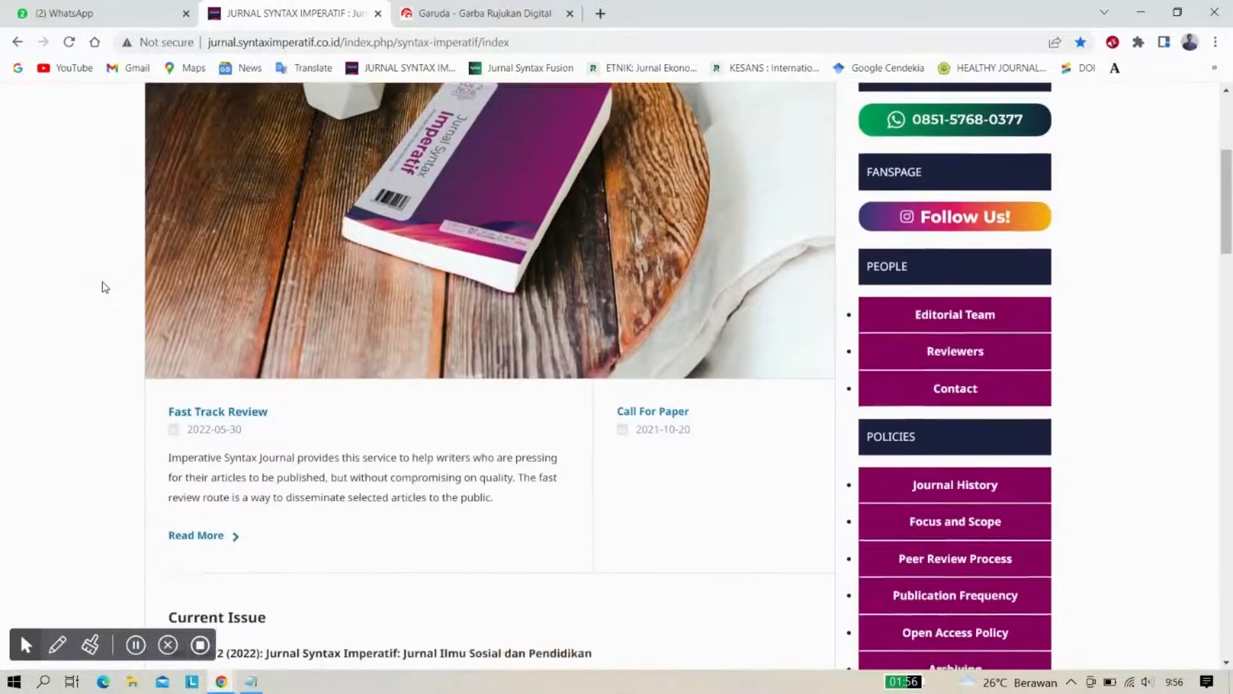
{"action": "scroll", "coordinate": [105, 287], "scroll_direction": "down", "scroll_amount": 10}
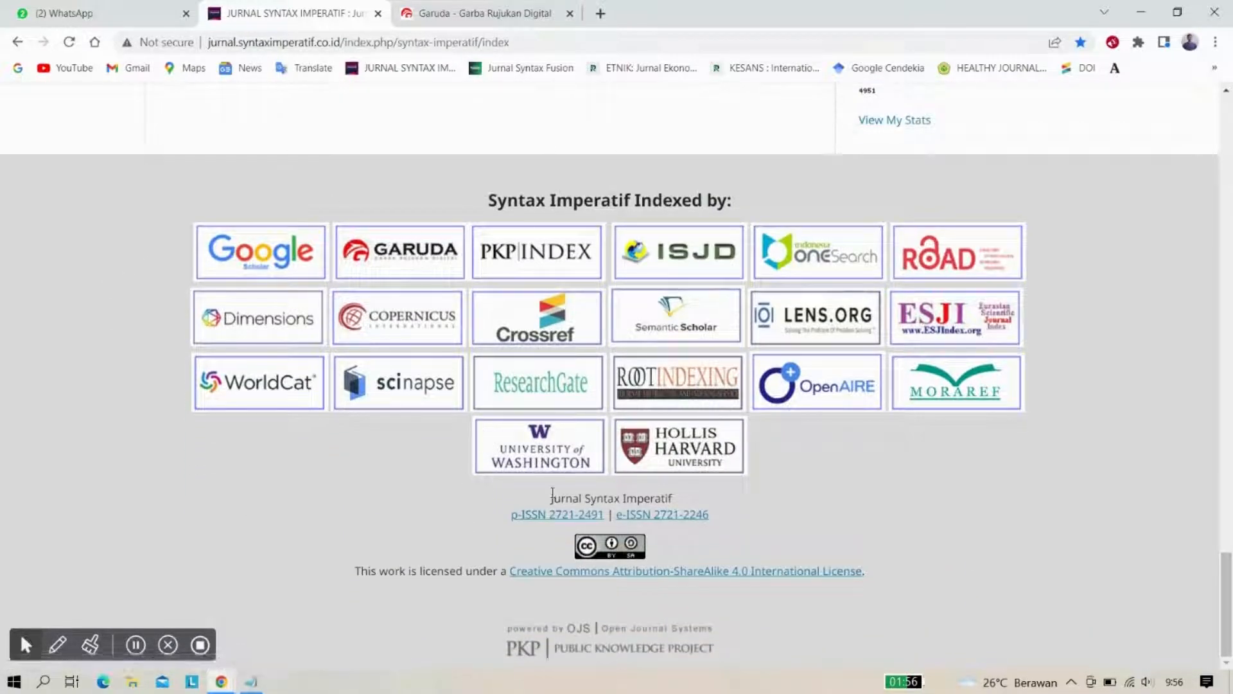
Copy 'Jurnal Syntax Imperatif : Jurnal Ilmu Sosial dan Pendidikan' from the e-ISSN 2721-2246 record
{"action": "left_click", "coordinate": [668, 516]}
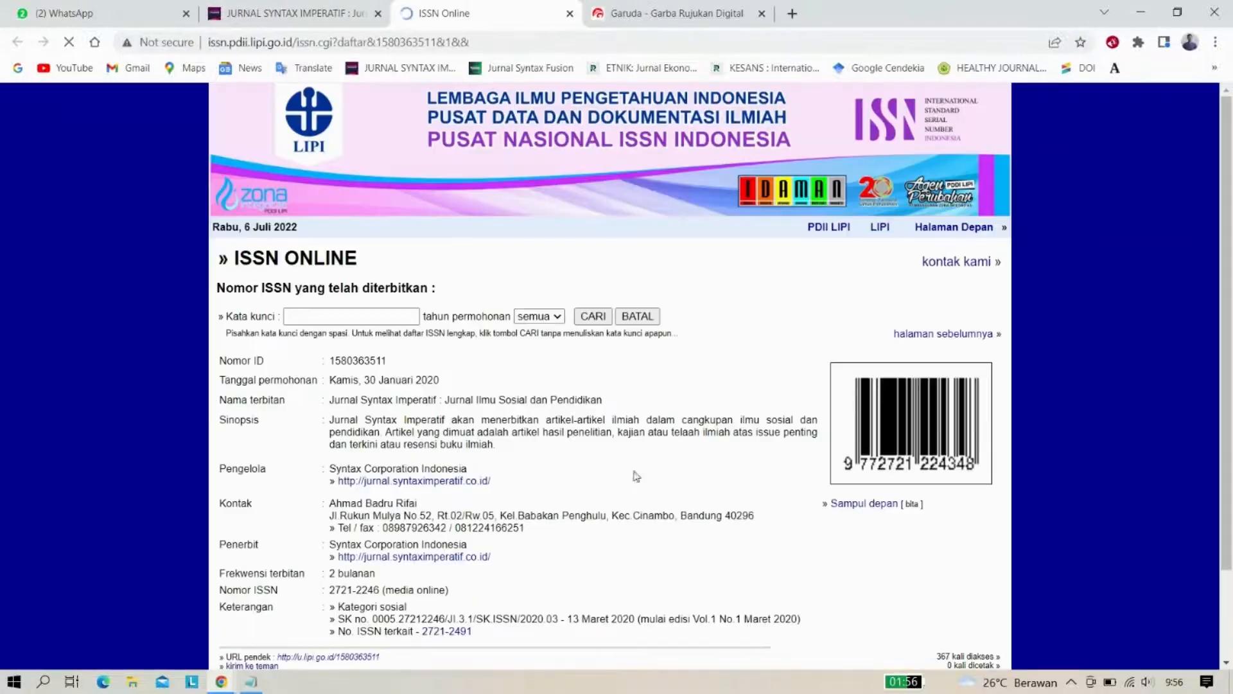
{"action": "scroll", "coordinate": [437, 340], "scroll_direction": "down", "scroll_amount": 1}
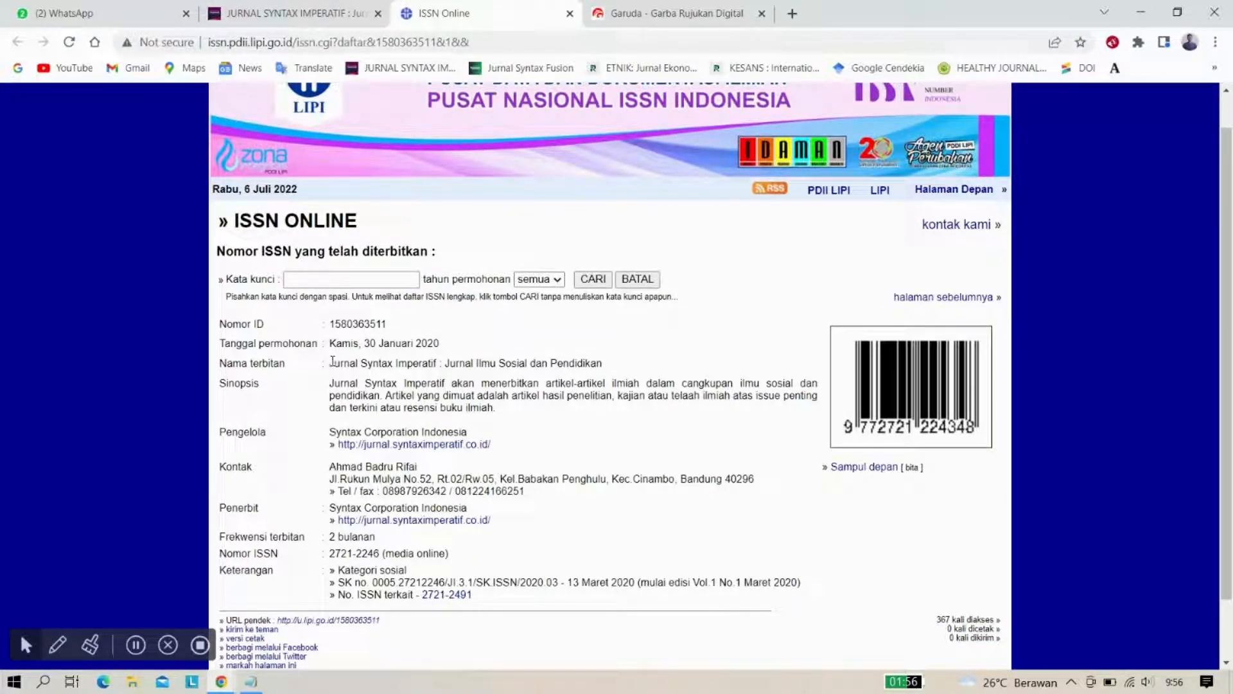
{"action": "left_click_drag", "start_coordinate": [332, 361], "coordinate": [605, 364]}
{"action": "key", "text": "ctrl+c"}
{"action": "right_click", "coordinate": [591, 364]}
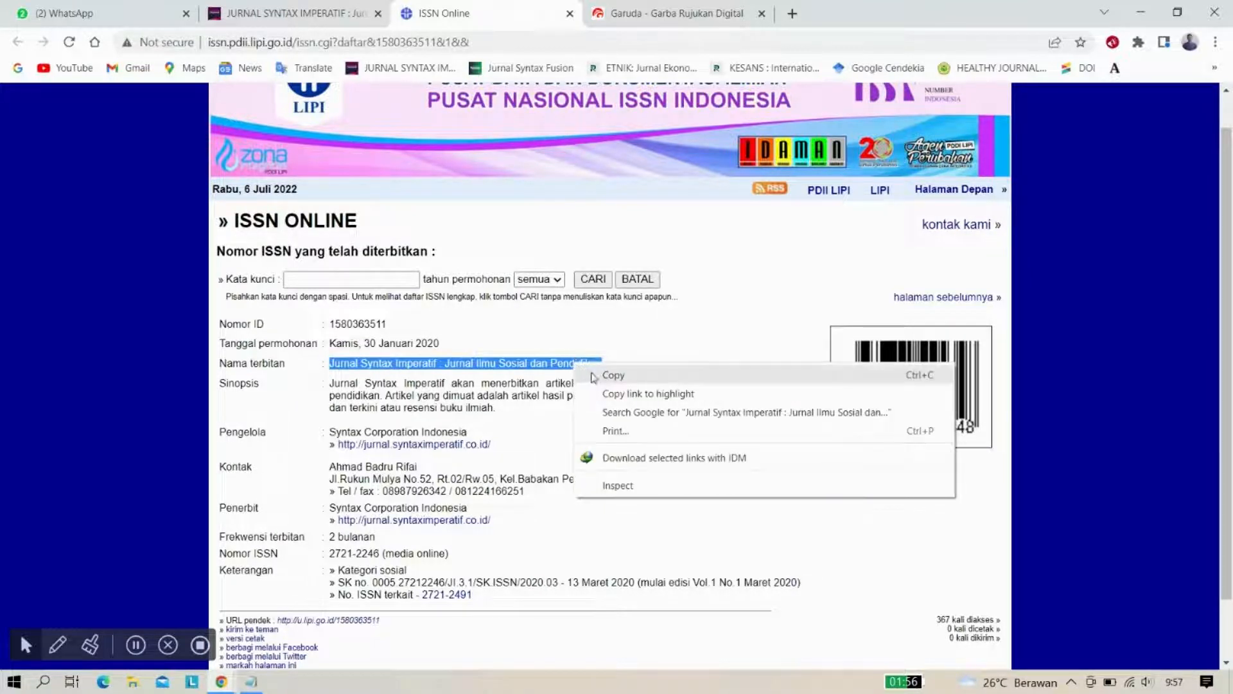
{"action": "left_click", "coordinate": [595, 377]}
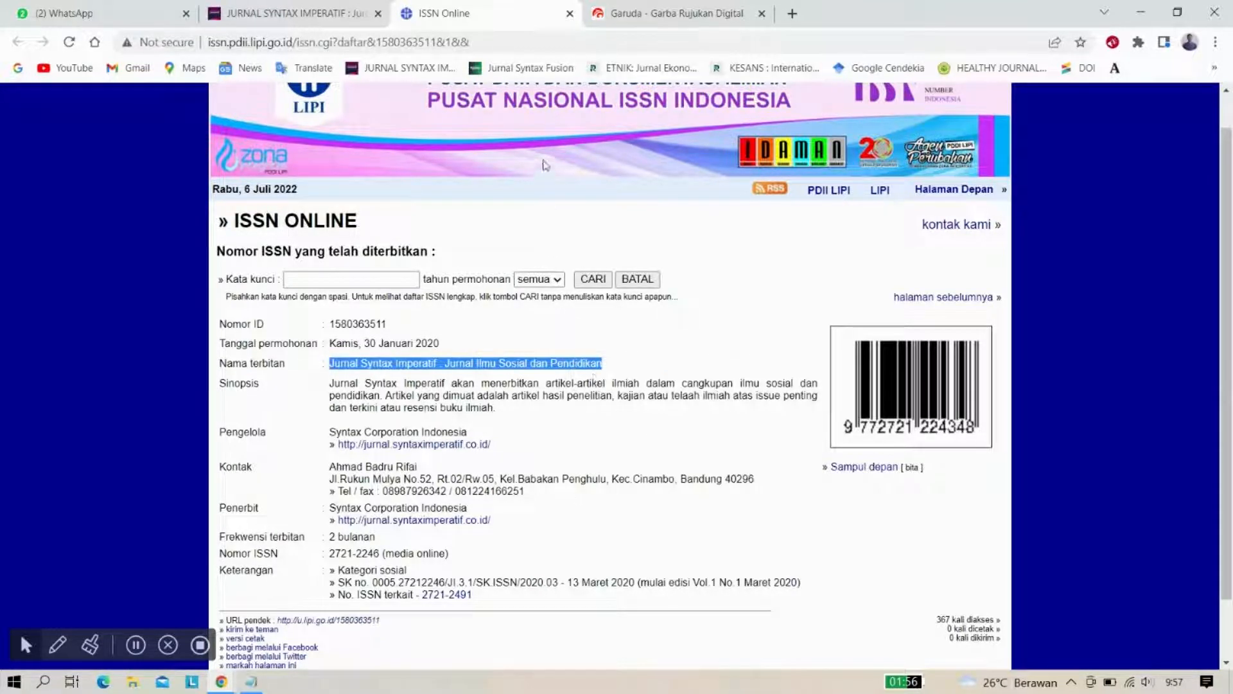
{"action": "left_click", "coordinate": [613, 12]}
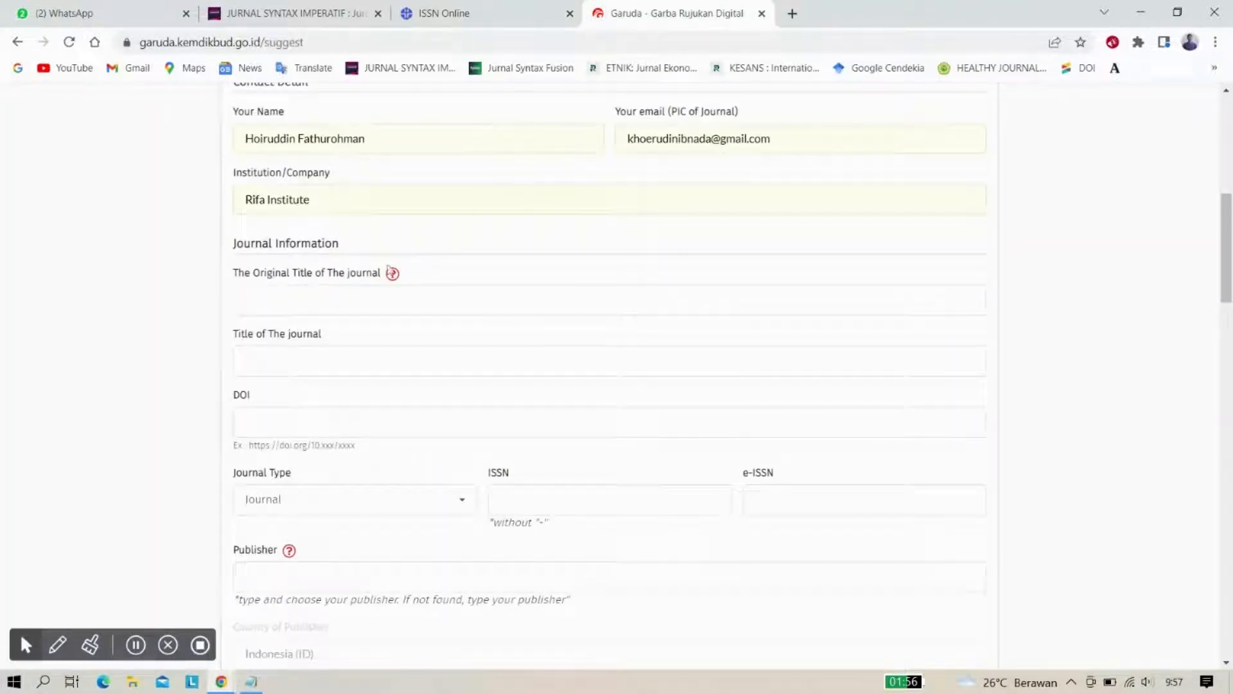
Paste the copied journal title into the Original Title field
{"action": "left_click", "coordinate": [313, 302]}
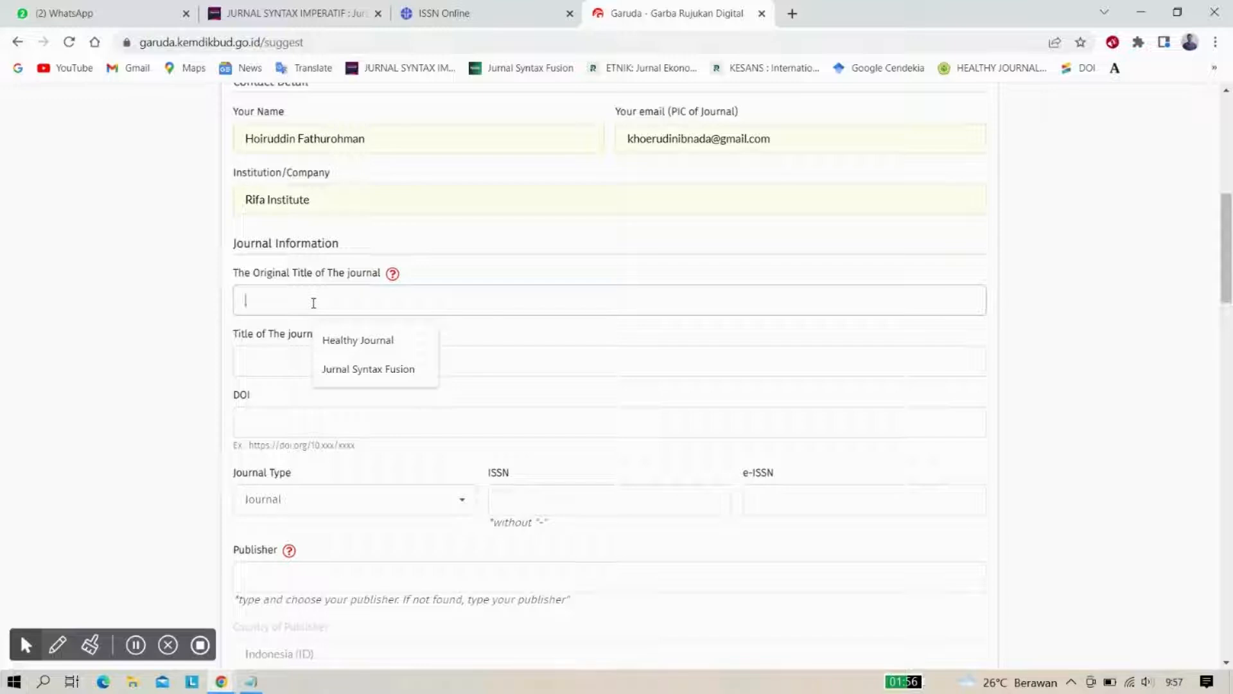
{"action": "key", "text": "ctrl+v"}
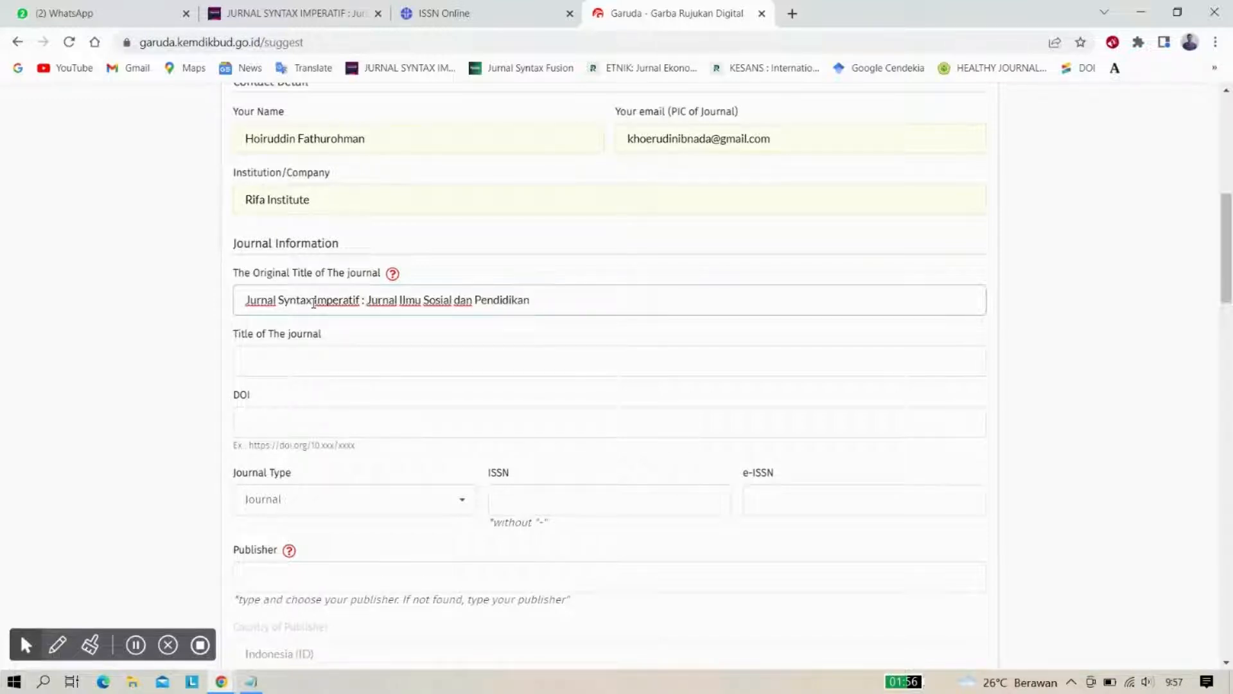
{"action": "scroll", "coordinate": [313, 303], "scroll_direction": "down", "scroll_amount": 1}
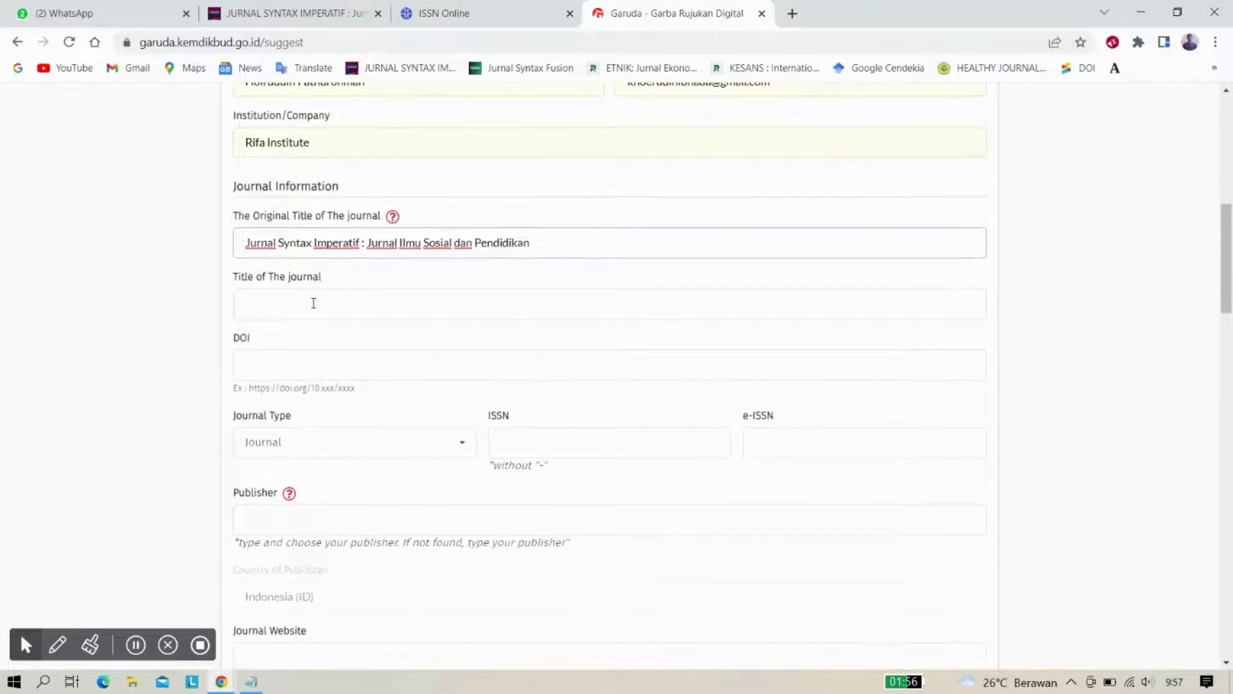
{"action": "left_click", "coordinate": [314, 303]}
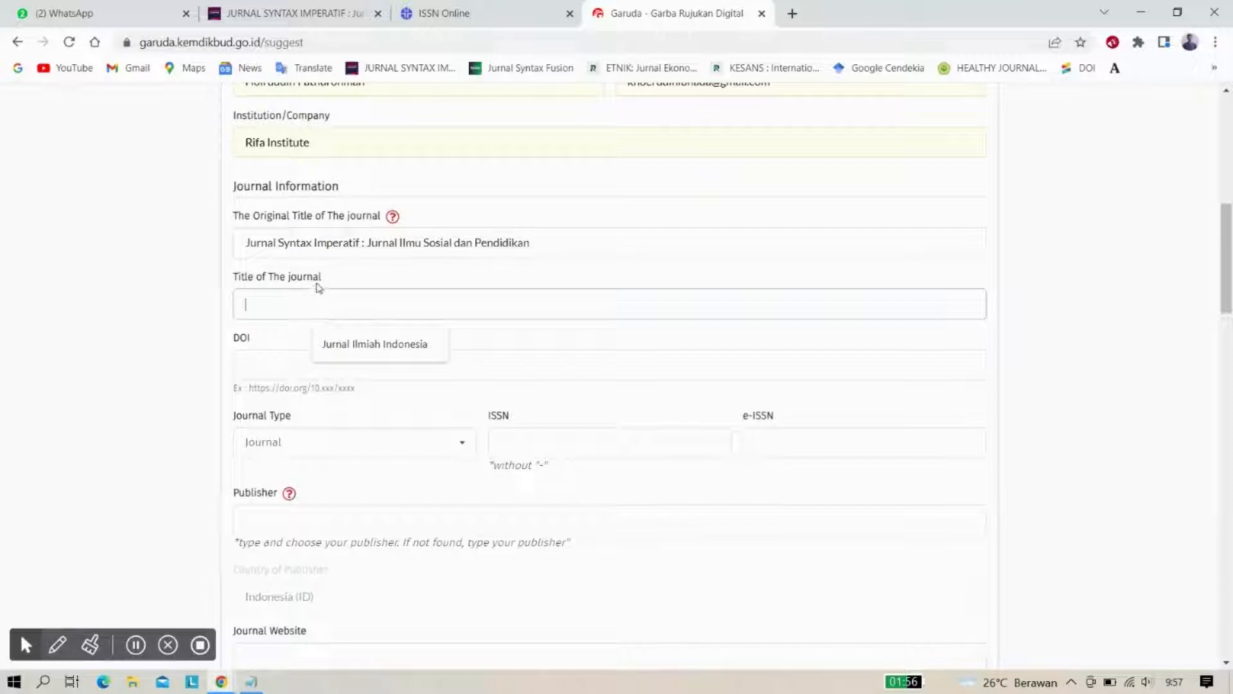
Recheck the ISSN record, then return to the form and try the still-empty DOI field
{"action": "left_click", "coordinate": [480, 13]}
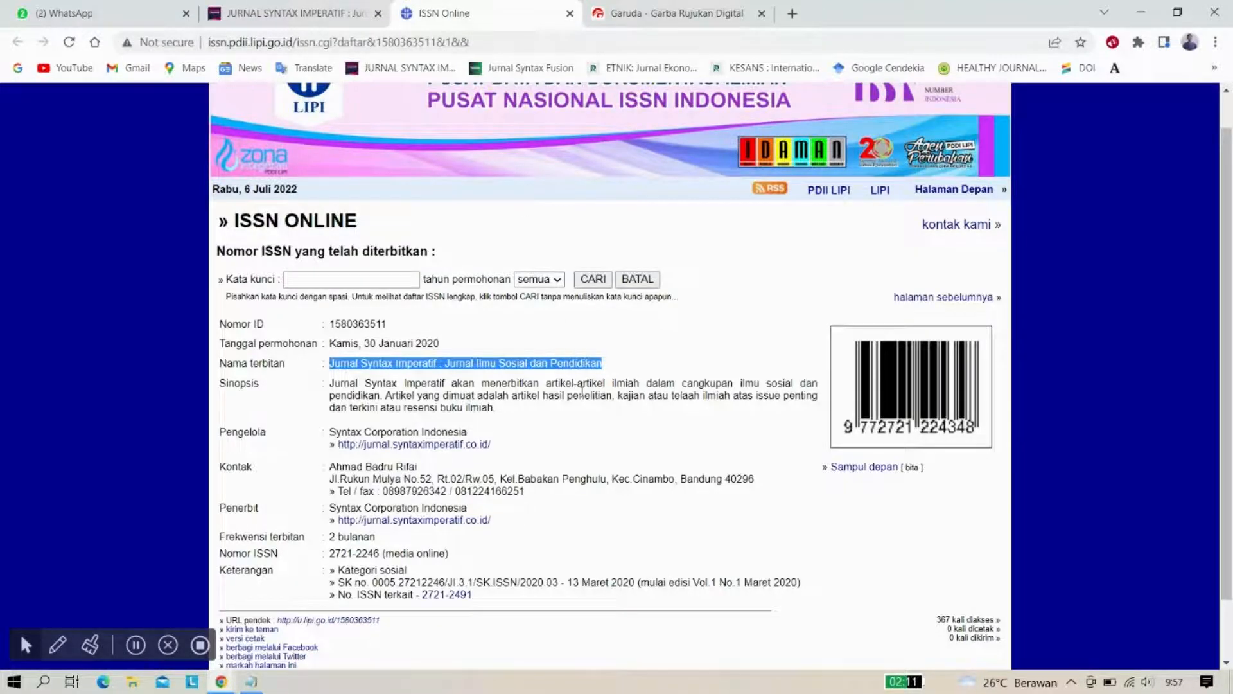
{"action": "scroll", "coordinate": [582, 391], "scroll_direction": "down", "scroll_amount": 1}
{"action": "left_click", "coordinate": [593, 8]}
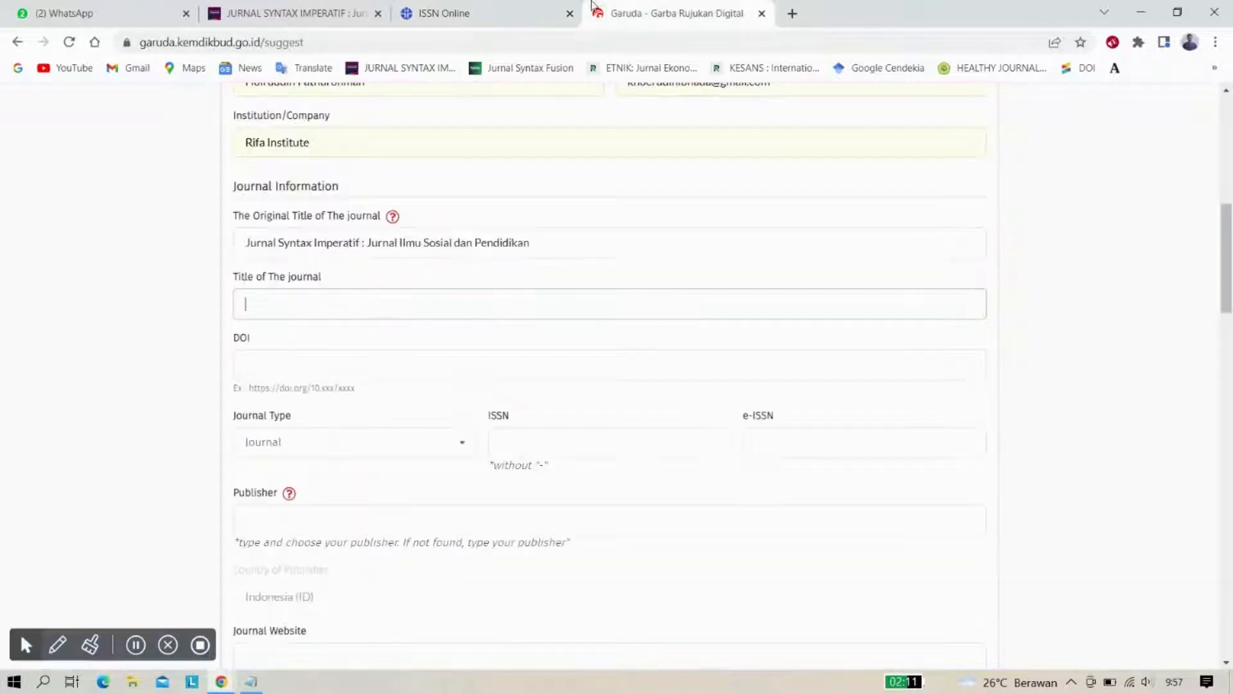
{"action": "scroll", "coordinate": [388, 304], "scroll_direction": "down", "scroll_amount": 1}
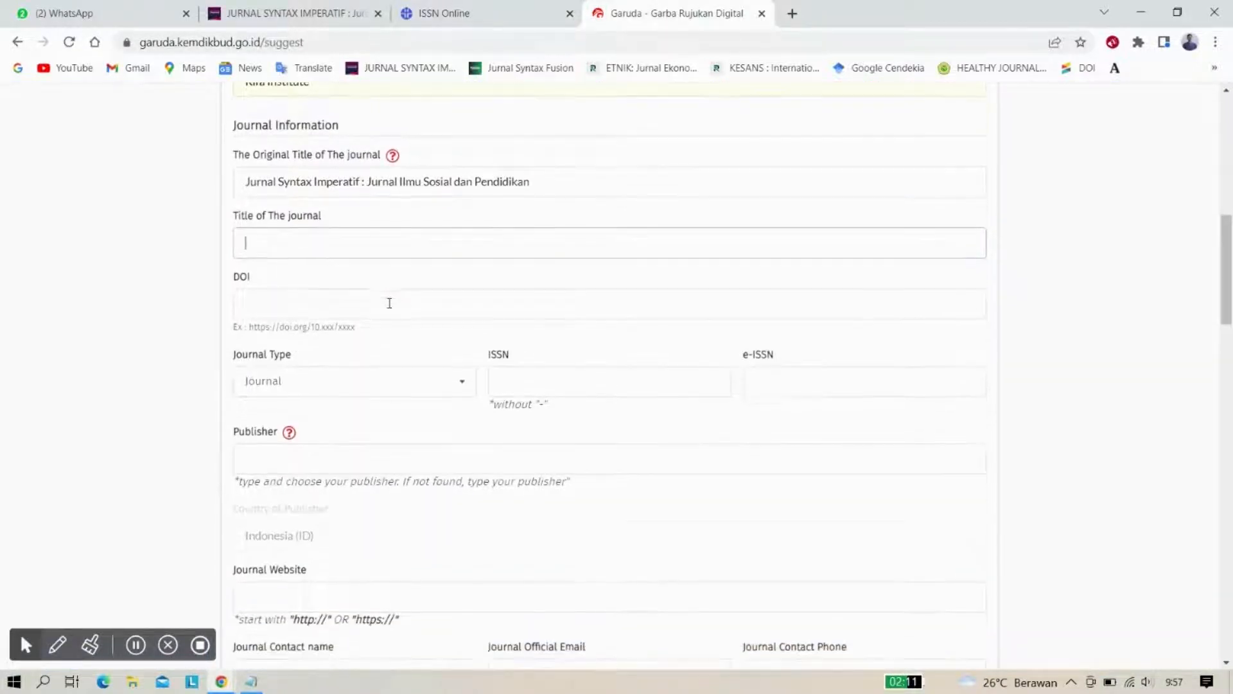
{"action": "left_click", "coordinate": [309, 304]}
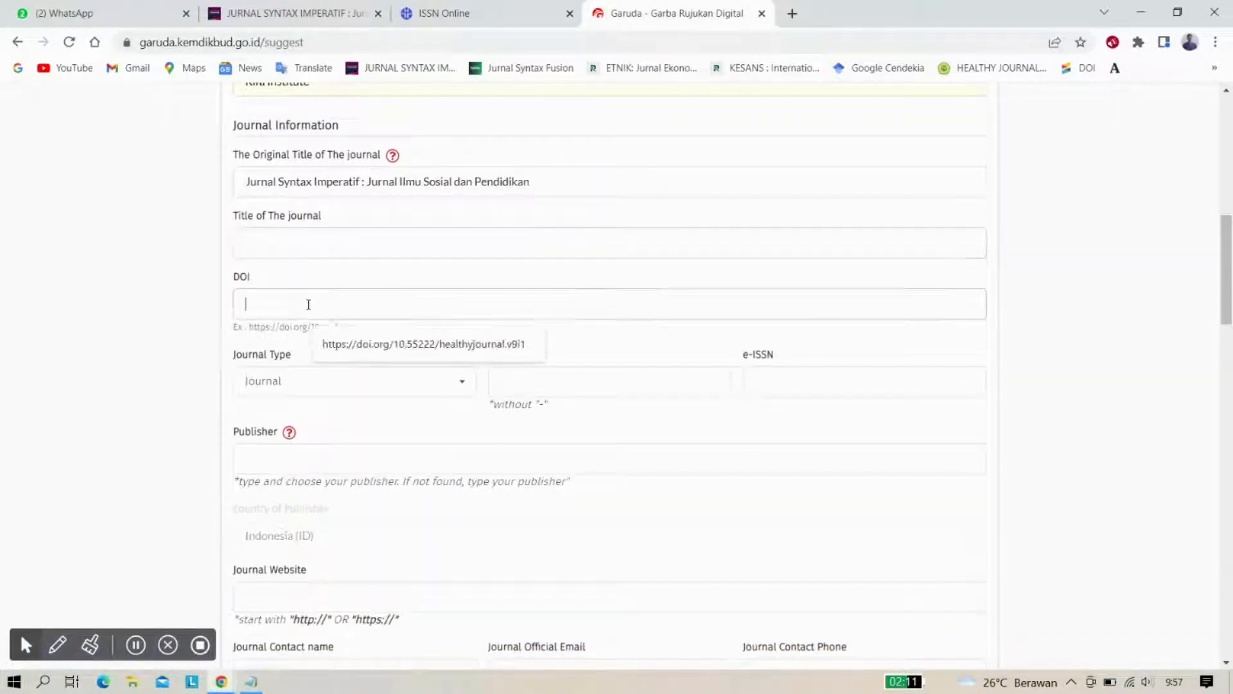
{"action": "left_click", "coordinate": [191, 313]}
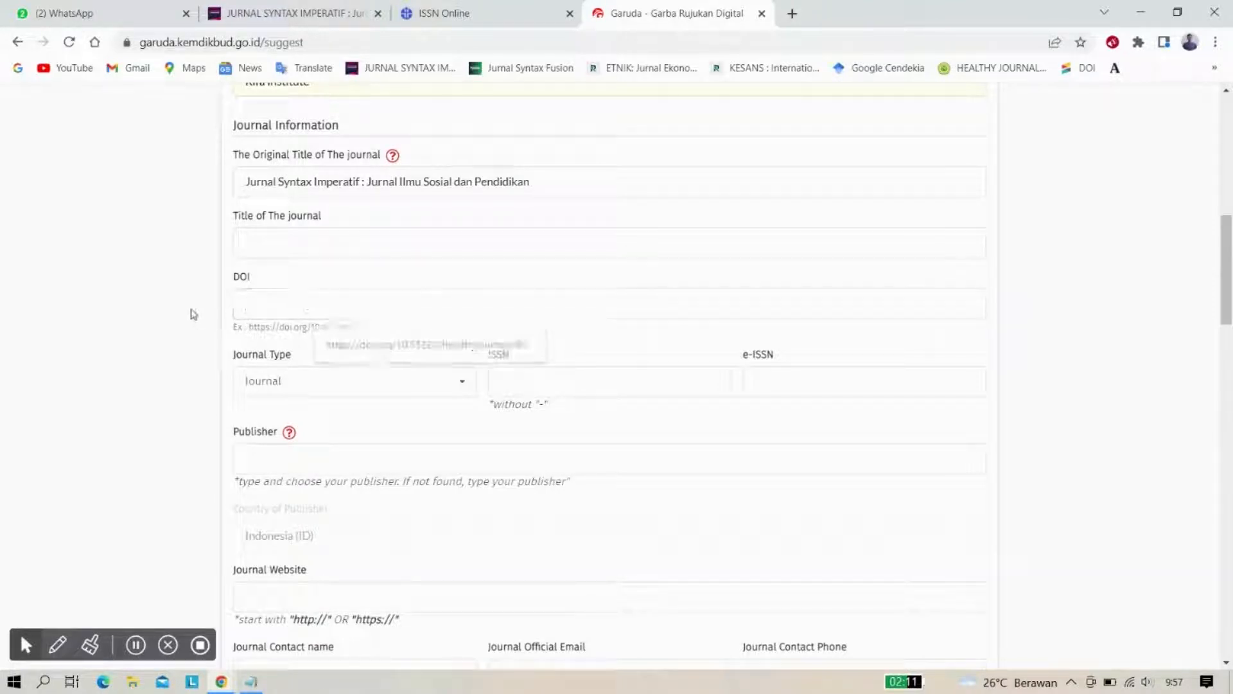
{"action": "left_click", "coordinate": [275, 15]}
Select the DOI link on the Vol 3 No 2 (2022) issue page reached via Archives
{"action": "scroll", "coordinate": [344, 239], "scroll_direction": "up", "scroll_amount": 4}
{"action": "scroll", "coordinate": [344, 240], "scroll_direction": "up", "scroll_amount": 15}
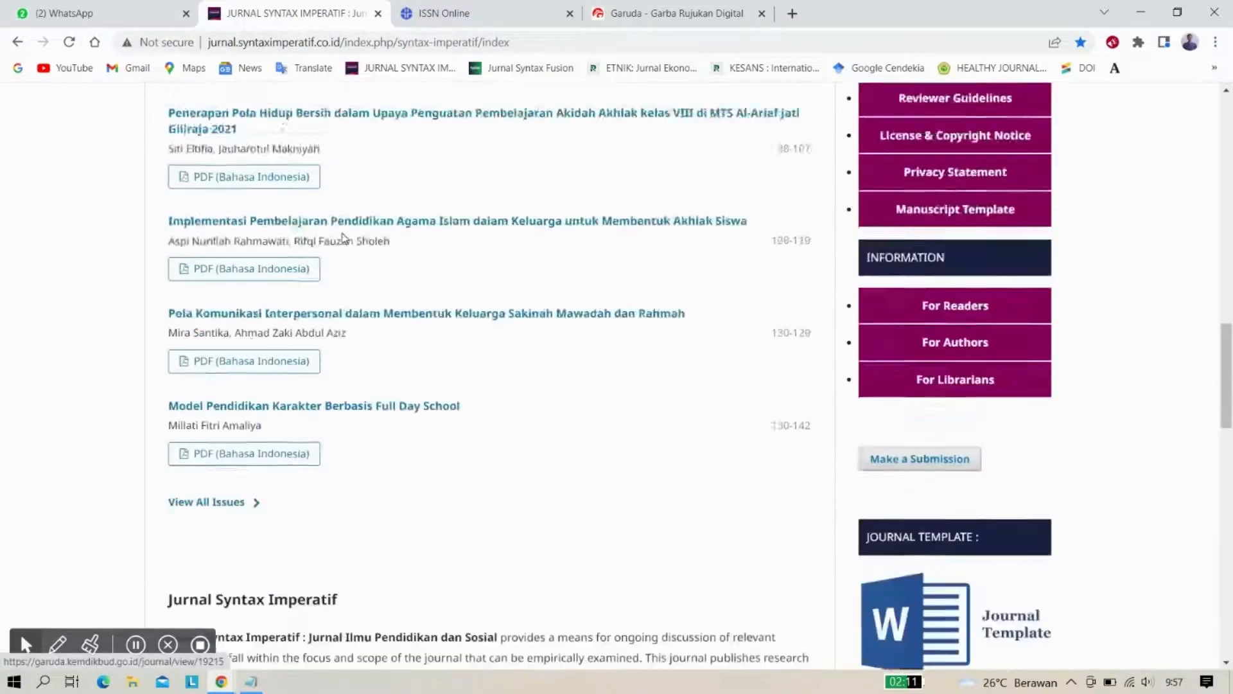
{"action": "scroll", "coordinate": [344, 239], "scroll_direction": "down", "scroll_amount": 5}
{"action": "scroll", "coordinate": [366, 334], "scroll_direction": "down", "scroll_amount": 3}
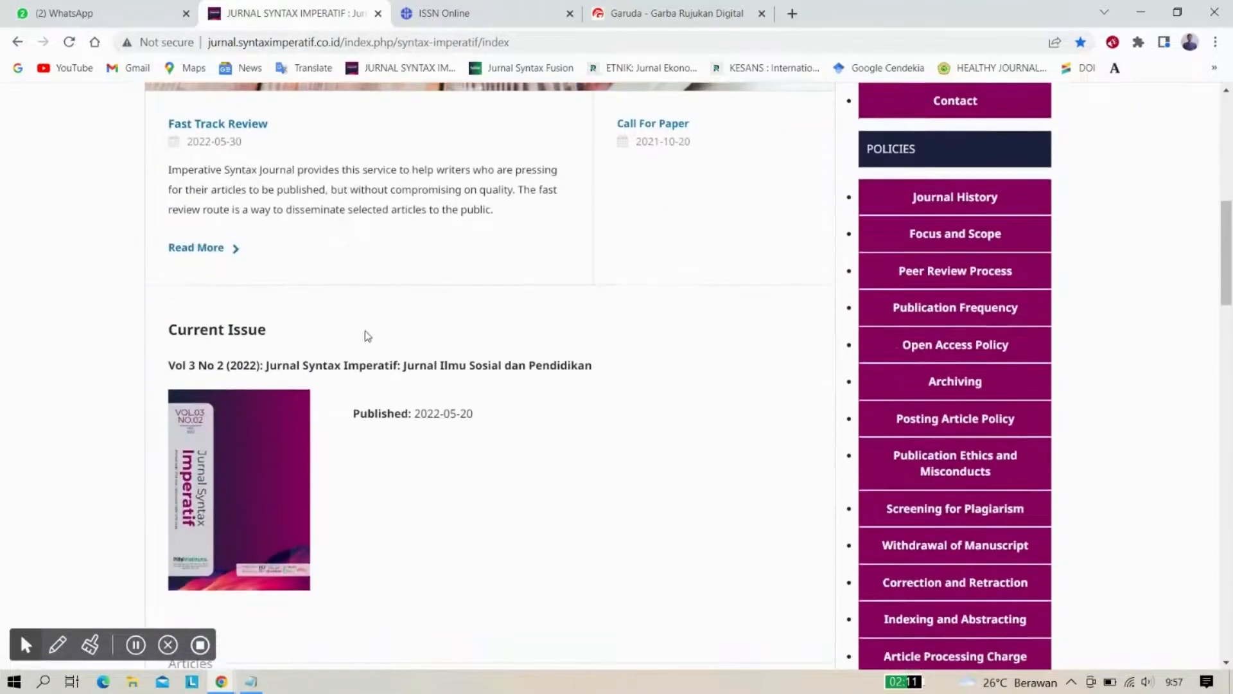
{"action": "scroll", "coordinate": [359, 417], "scroll_direction": "up", "scroll_amount": 3}
{"action": "scroll", "coordinate": [361, 418], "scroll_direction": "up", "scroll_amount": 10}
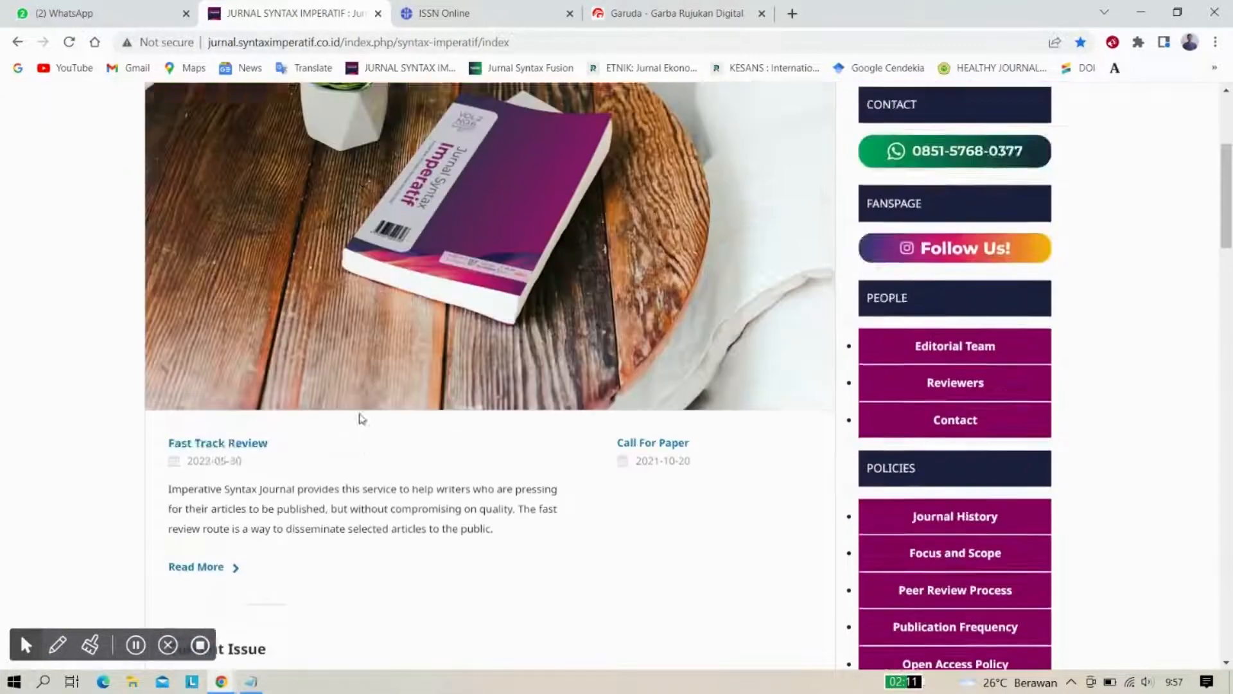
{"action": "left_click", "coordinate": [345, 208]}
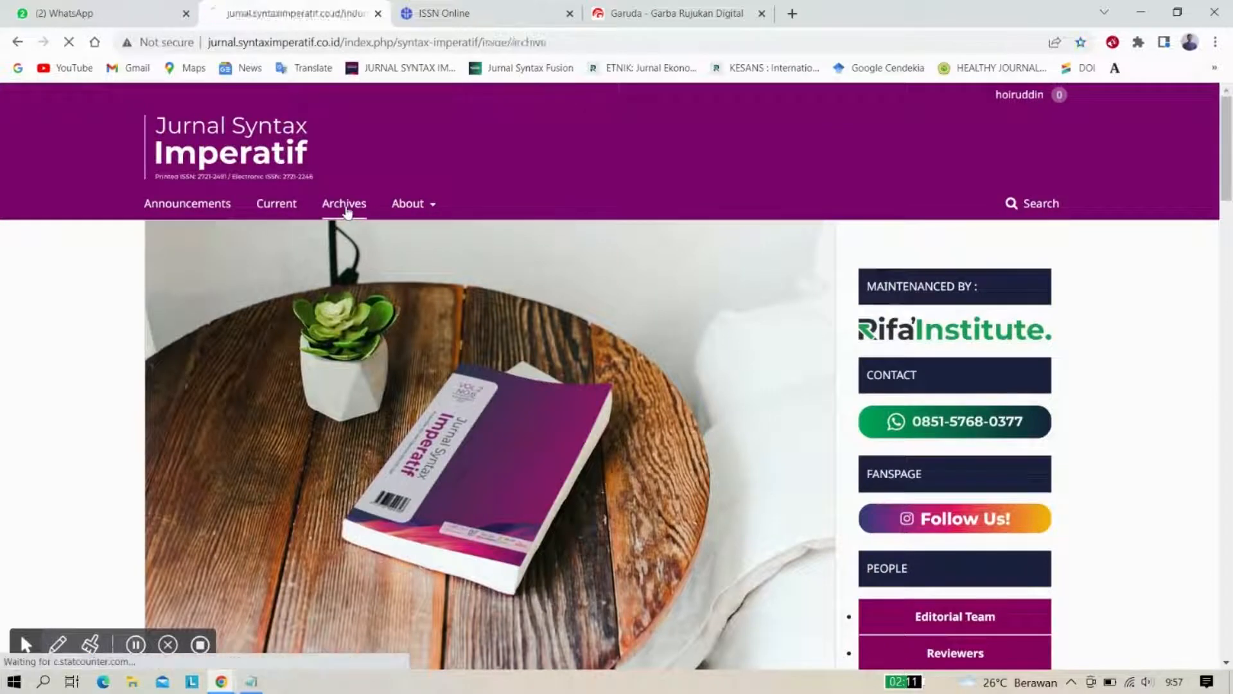
{"action": "left_click", "coordinate": [392, 332]}
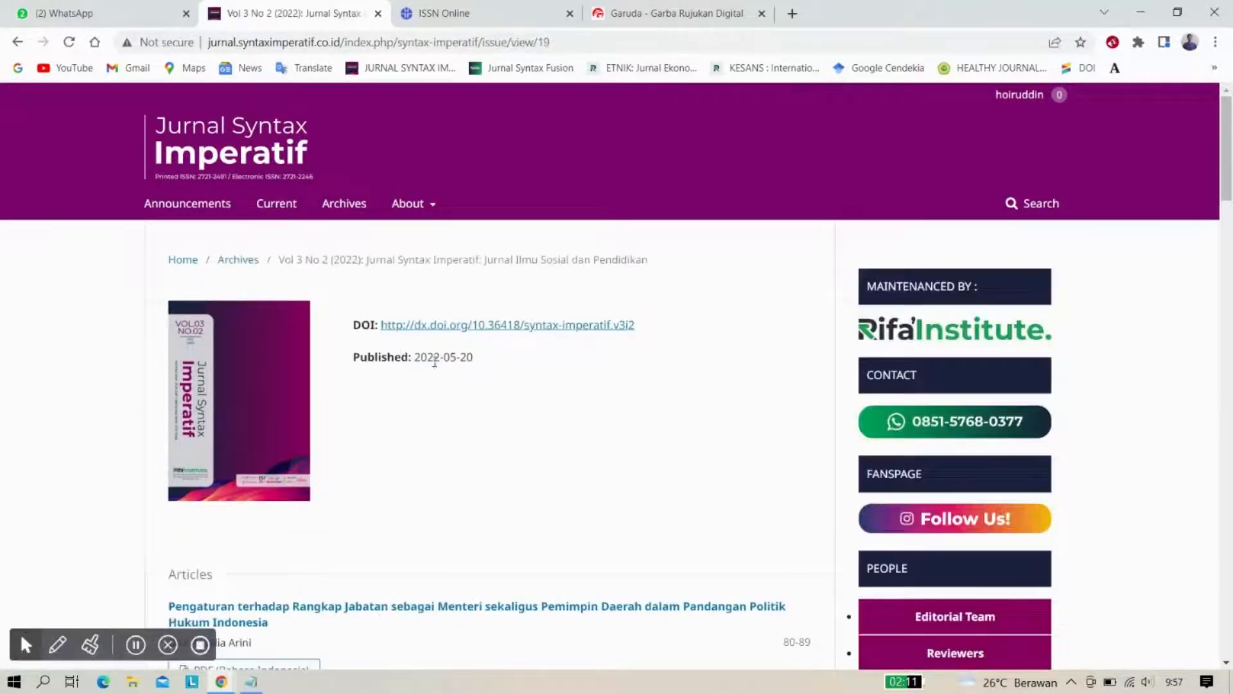
{"action": "left_click_drag", "start_coordinate": [644, 331], "coordinate": [380, 325]}
{"action": "key", "text": "ctrl+c"}
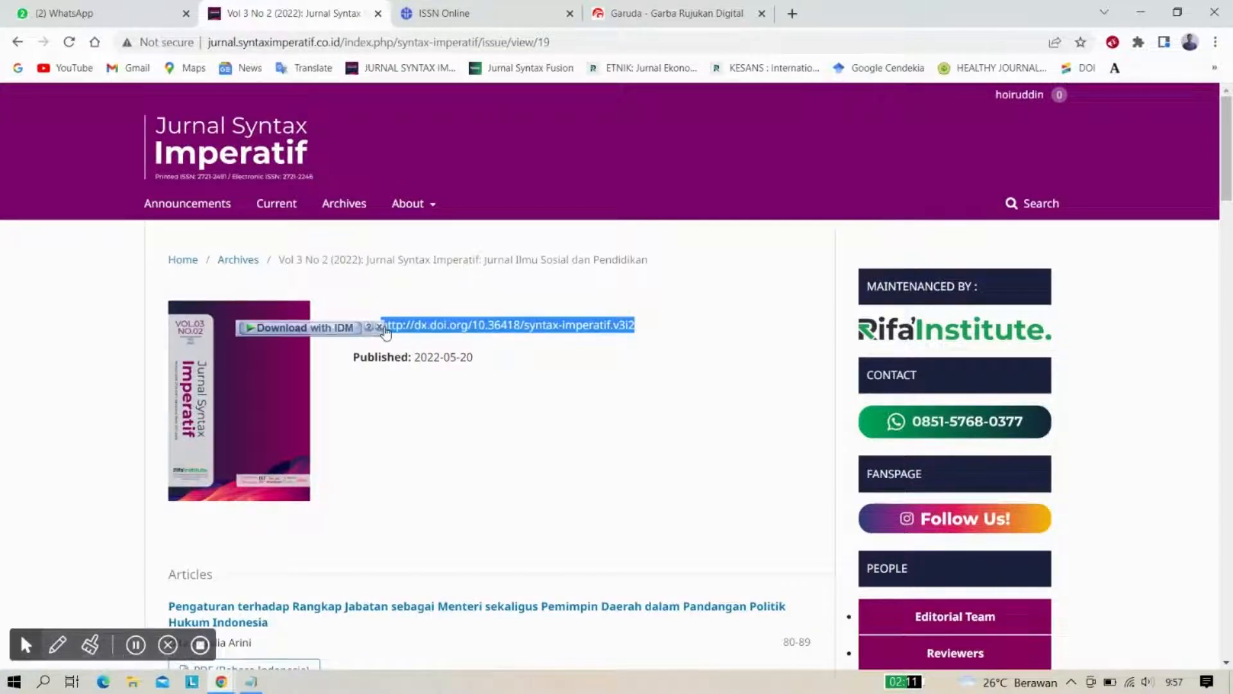
{"action": "left_click", "coordinate": [675, 7]}
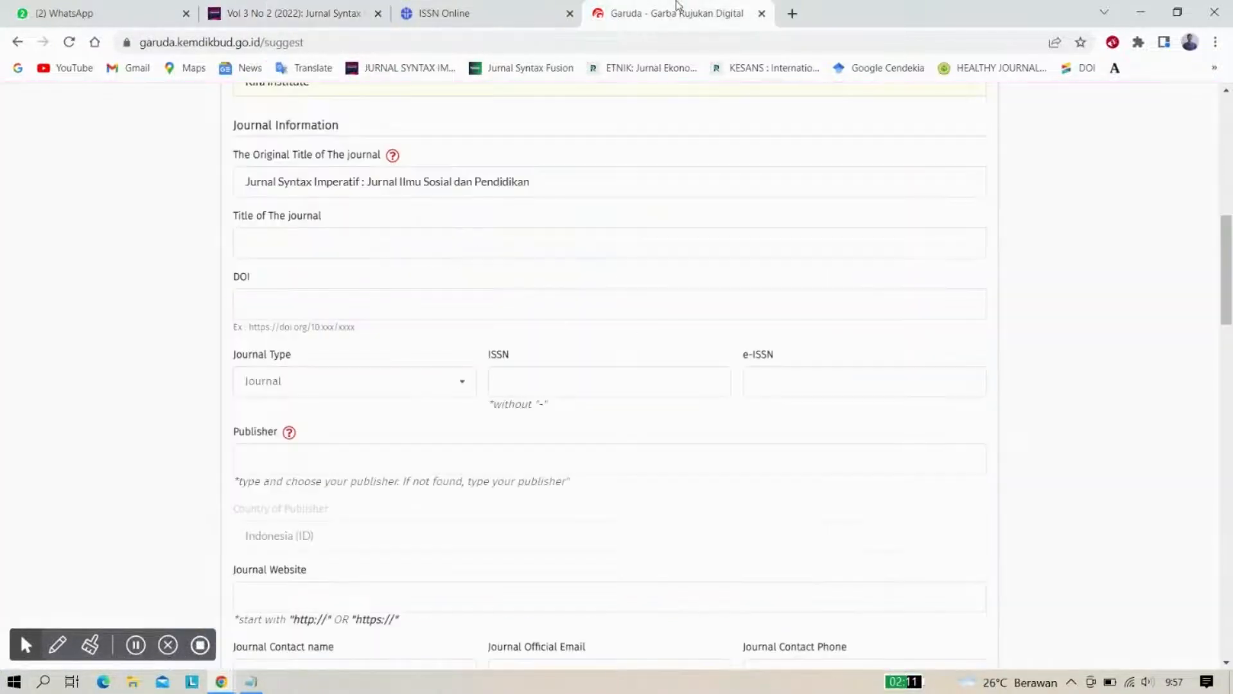
{"action": "left_click", "coordinate": [259, 300]}
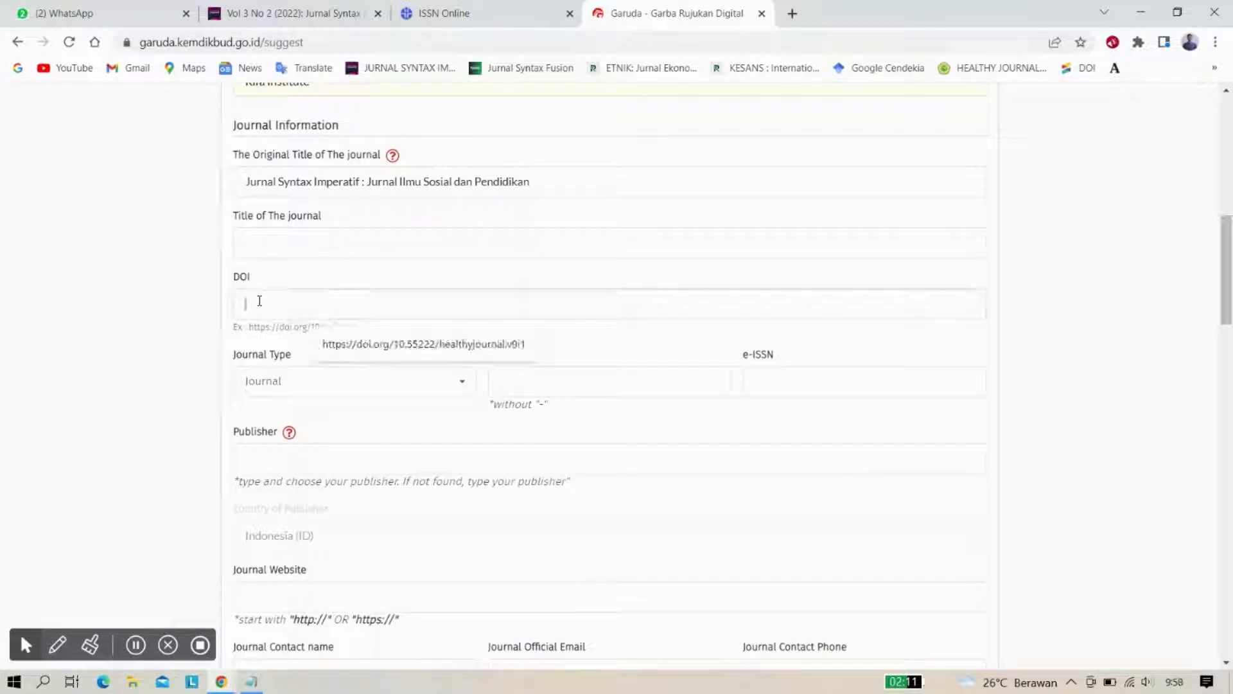
{"action": "key", "text": "ctrl+v"}
{"action": "left_click", "coordinate": [129, 345]}
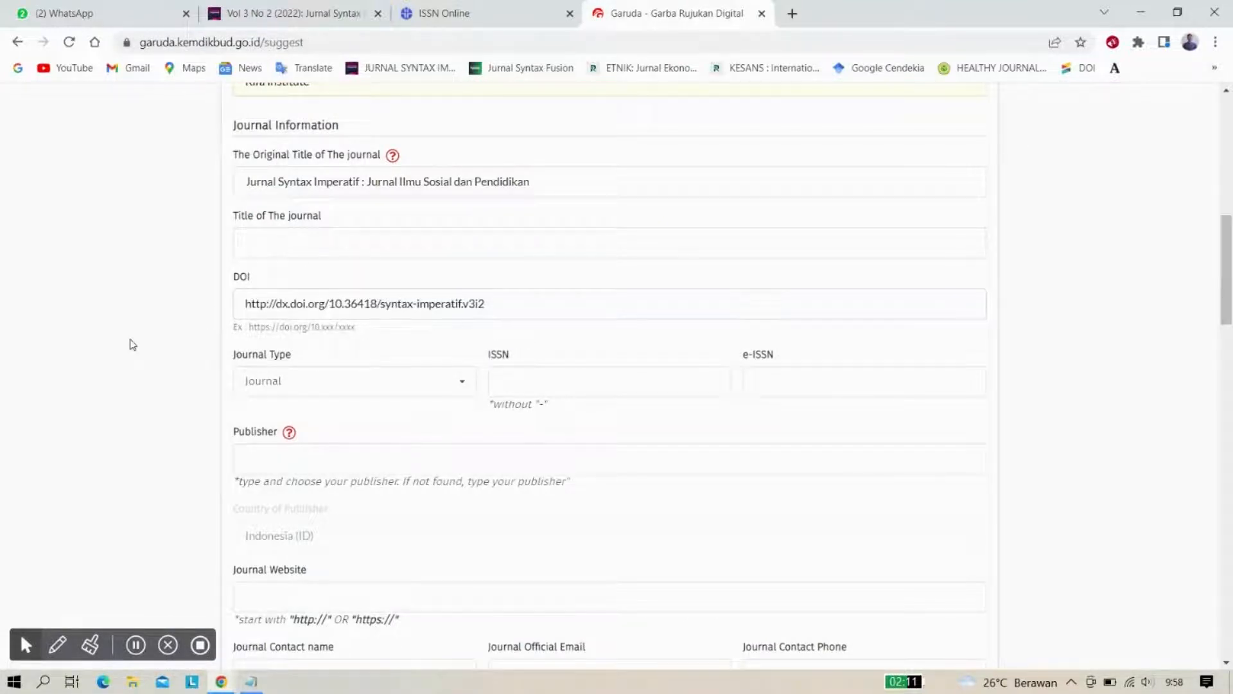
{"action": "scroll", "coordinate": [129, 345], "scroll_direction": "down", "scroll_amount": 2}
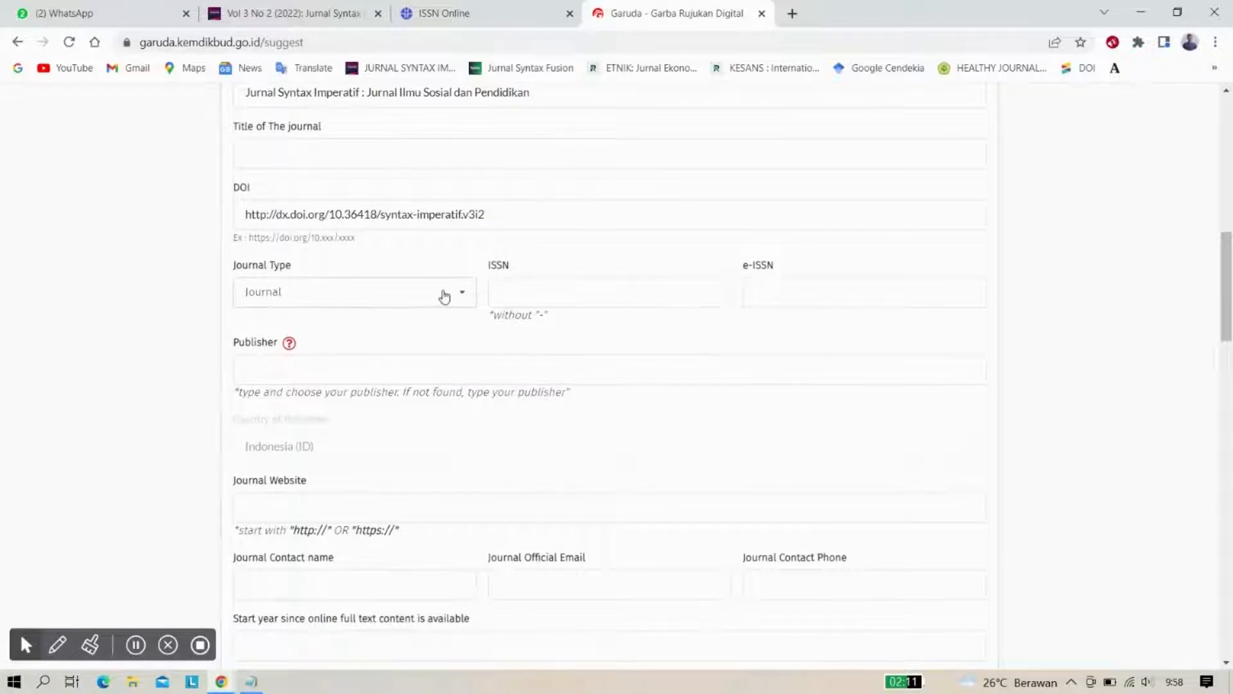
Keep Journal as the journal type, then look up the print ISSN
{"action": "left_click", "coordinate": [464, 298]}
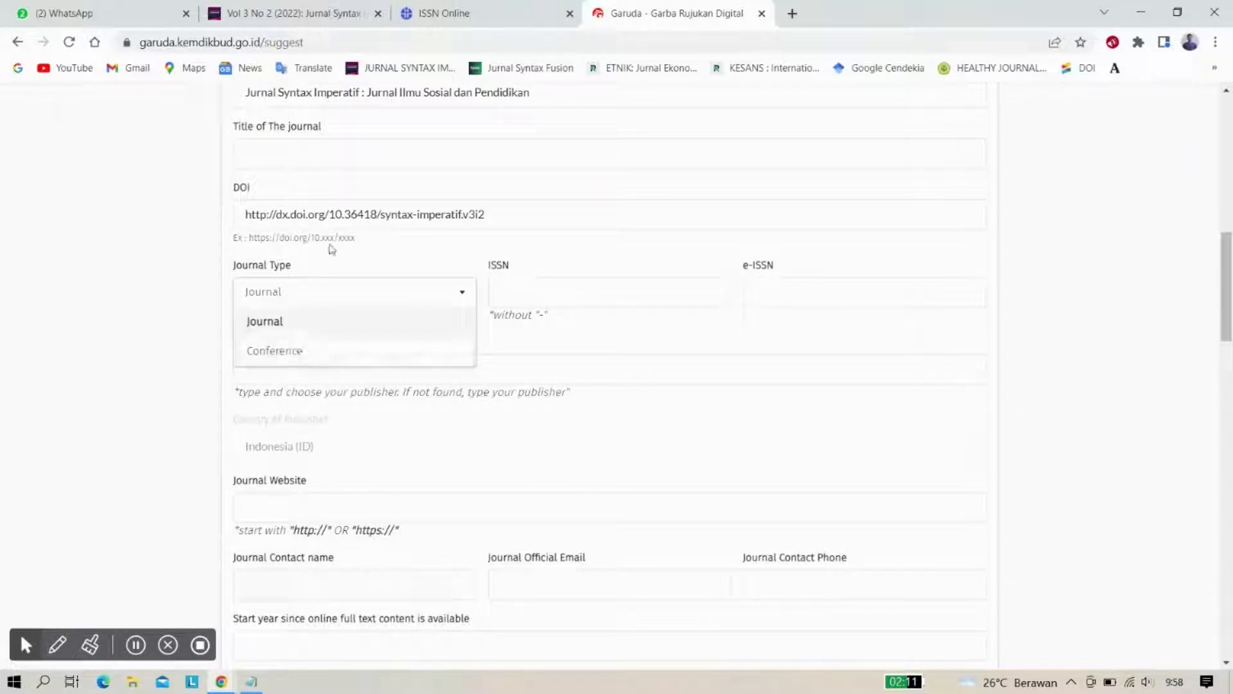
{"action": "left_click", "coordinate": [274, 325]}
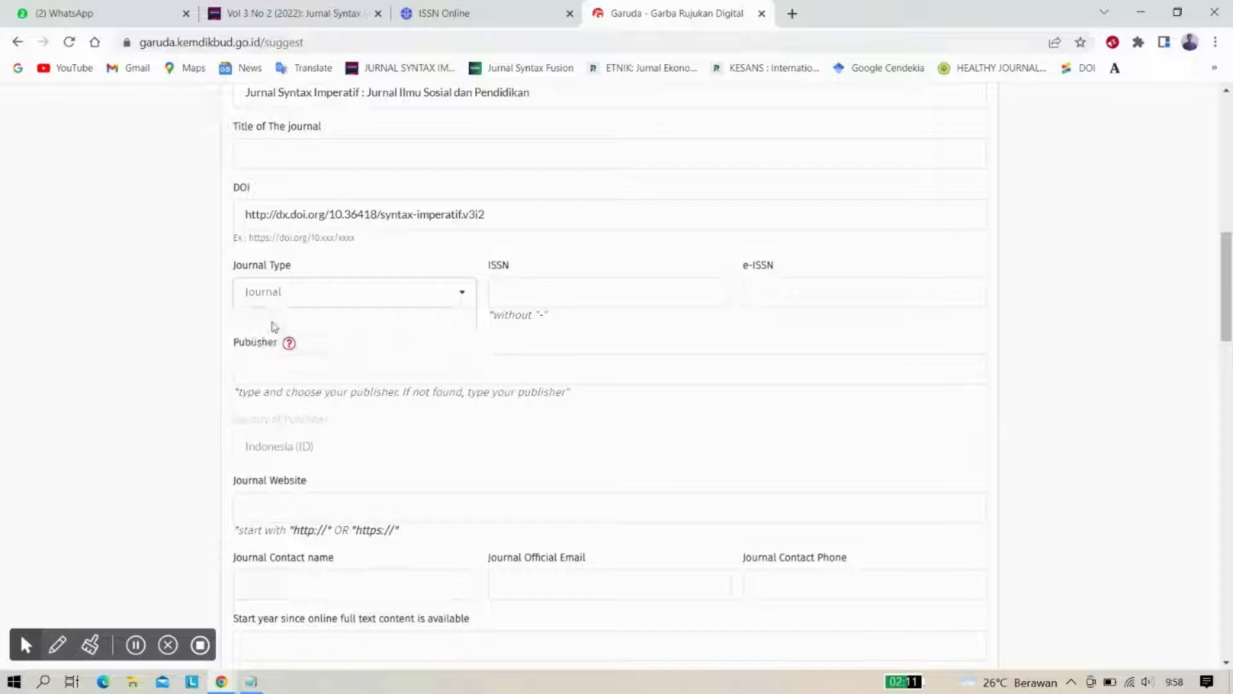
{"action": "left_click", "coordinate": [521, 292]}
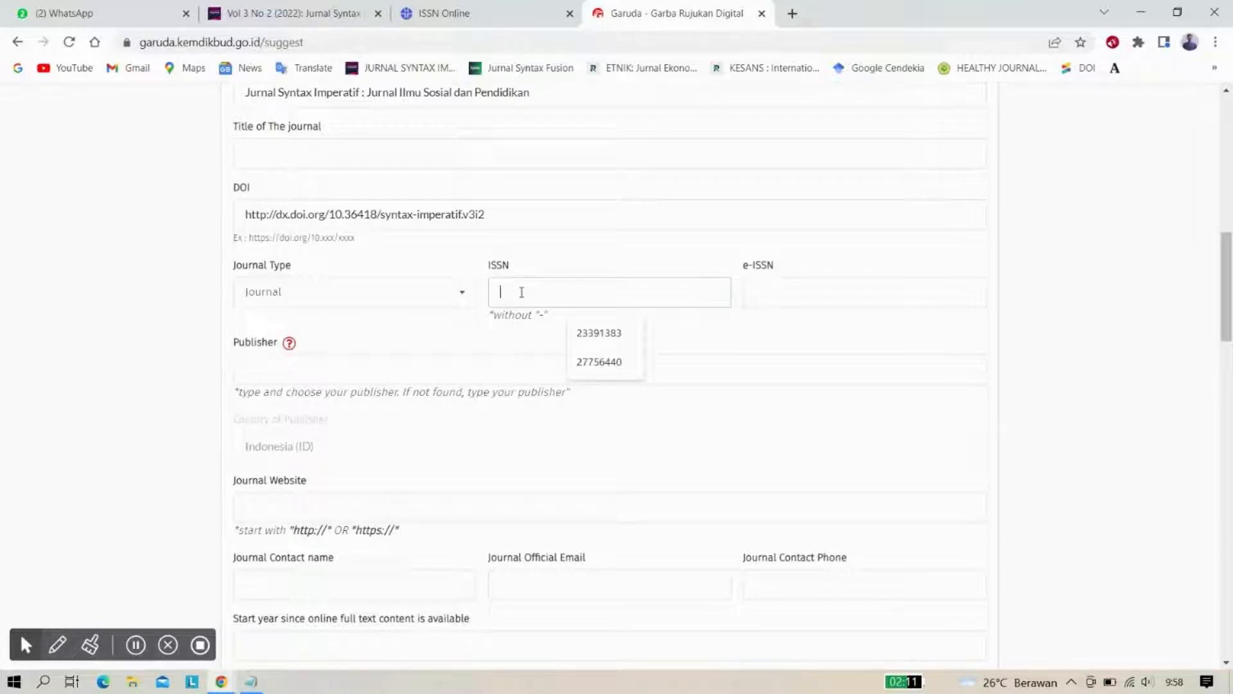
{"action": "left_click", "coordinate": [450, 9]}
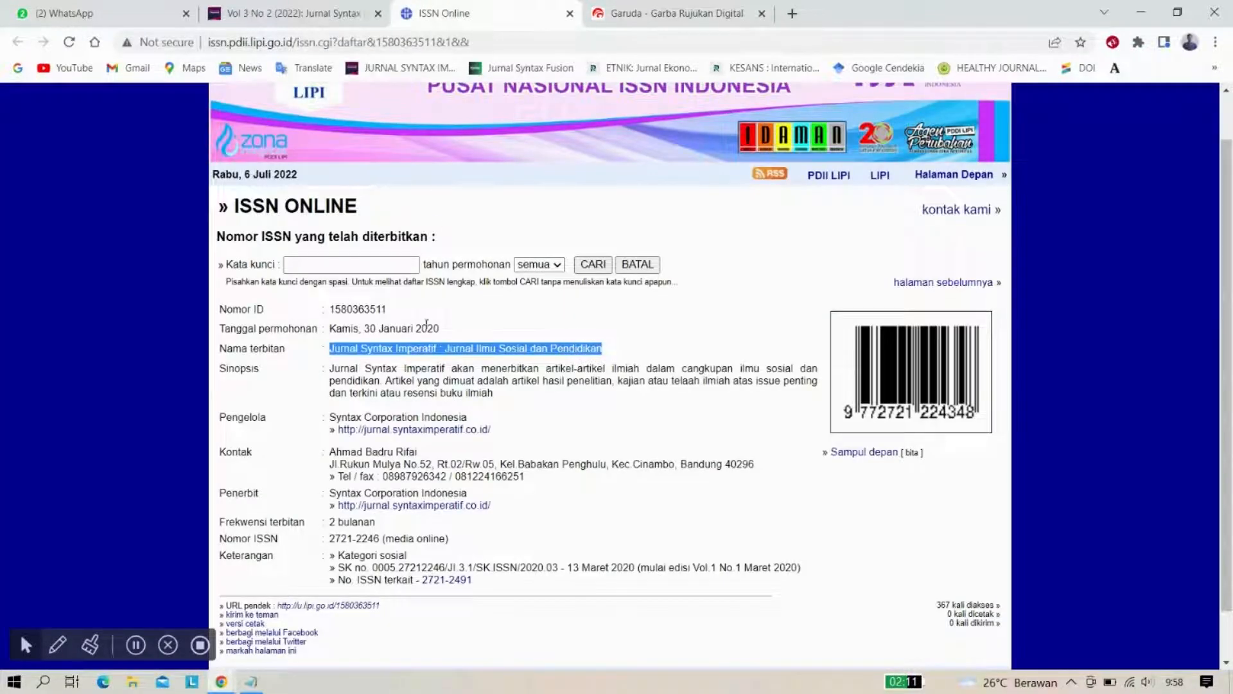
Glance at the Garuda form, then return to the journal's ISSN Online record
{"action": "scroll", "coordinate": [426, 341], "scroll_direction": "up", "scroll_amount": 1}
{"action": "scroll", "coordinate": [426, 339], "scroll_direction": "down", "scroll_amount": 2}
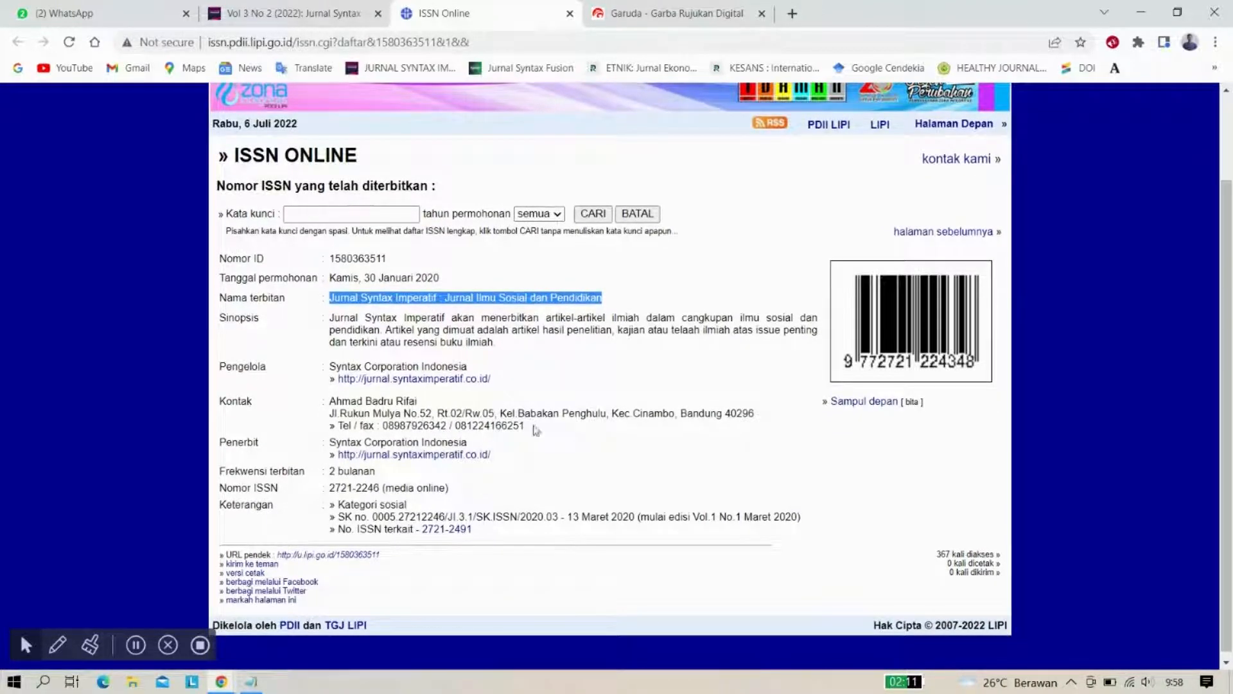
{"action": "left_click", "coordinate": [588, 8]}
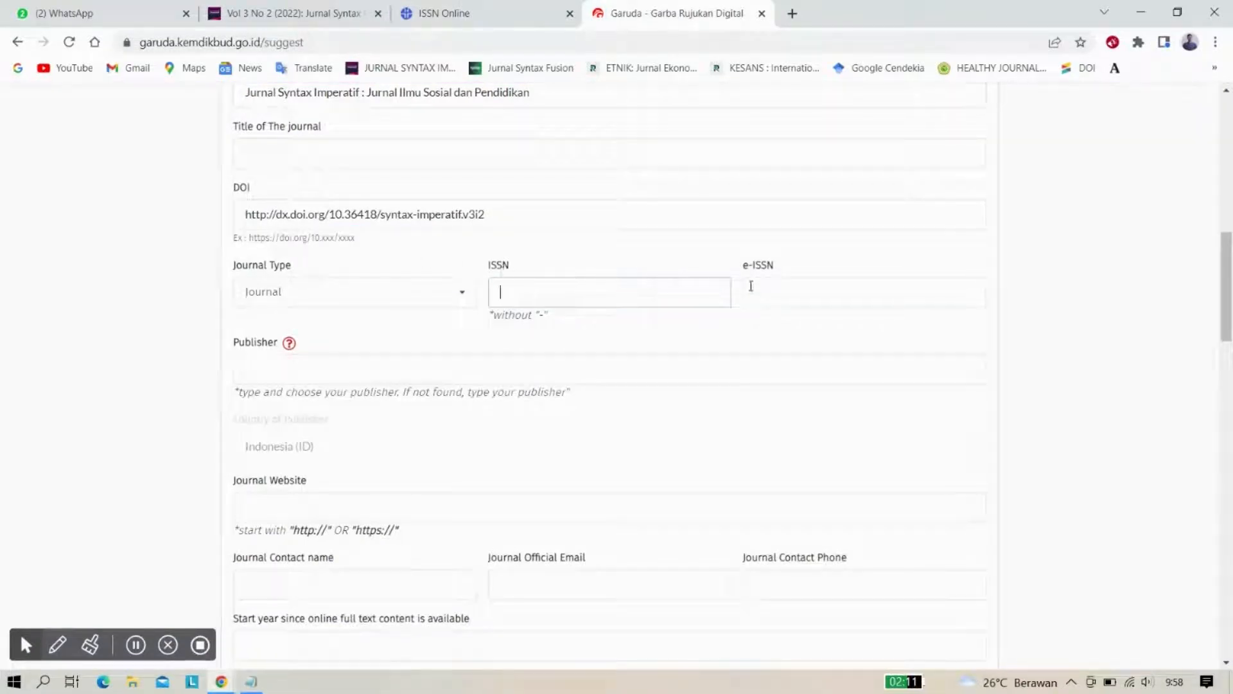
{"action": "left_click", "coordinate": [498, 8]}
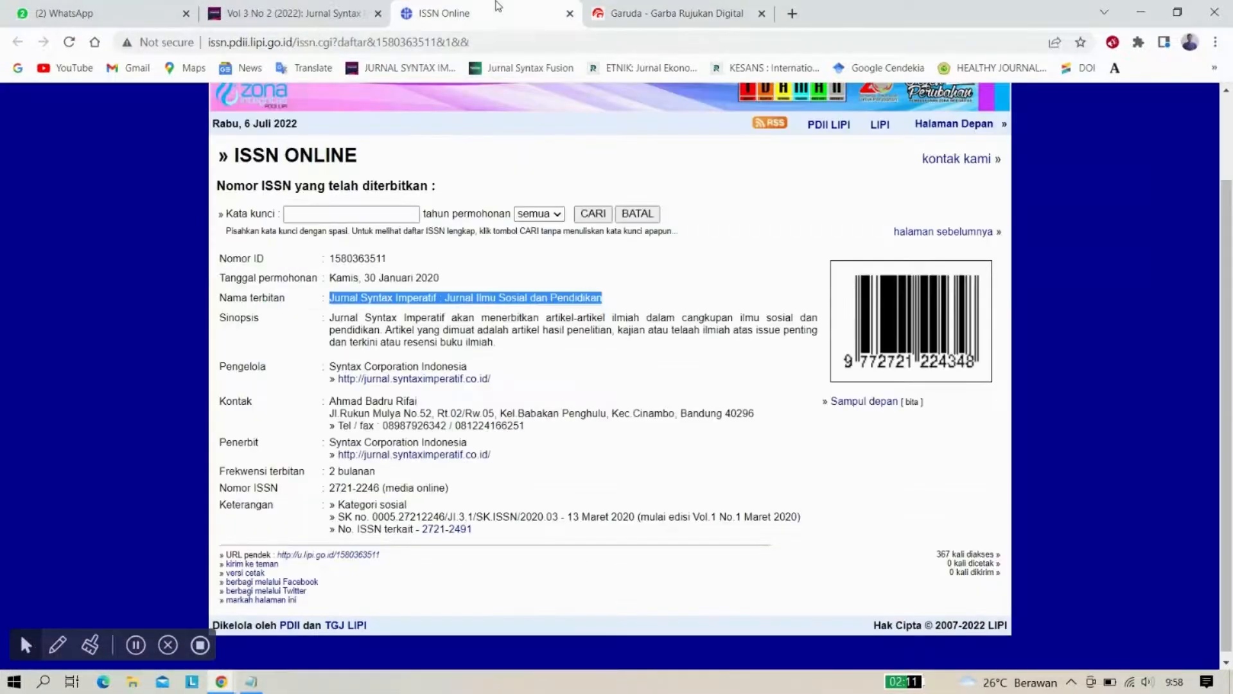
{"action": "scroll", "coordinate": [411, 397], "scroll_direction": "up", "scroll_amount": 1}
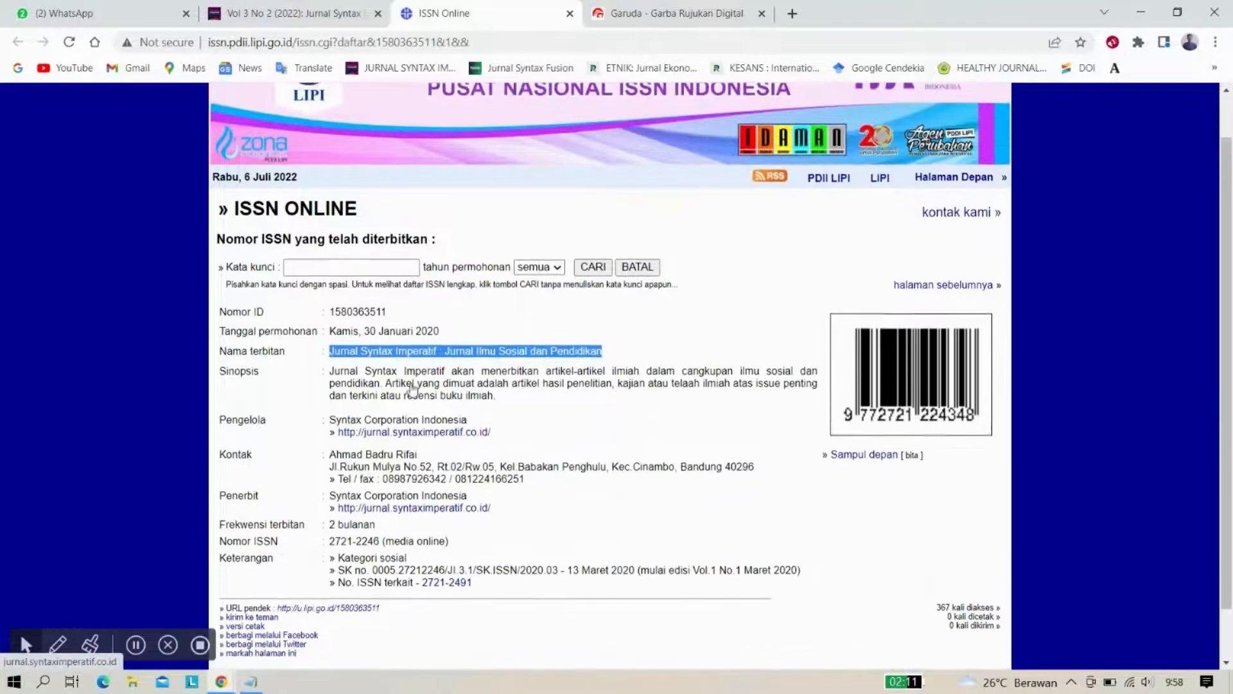
{"action": "scroll", "coordinate": [412, 393], "scroll_direction": "down", "scroll_amount": 1}
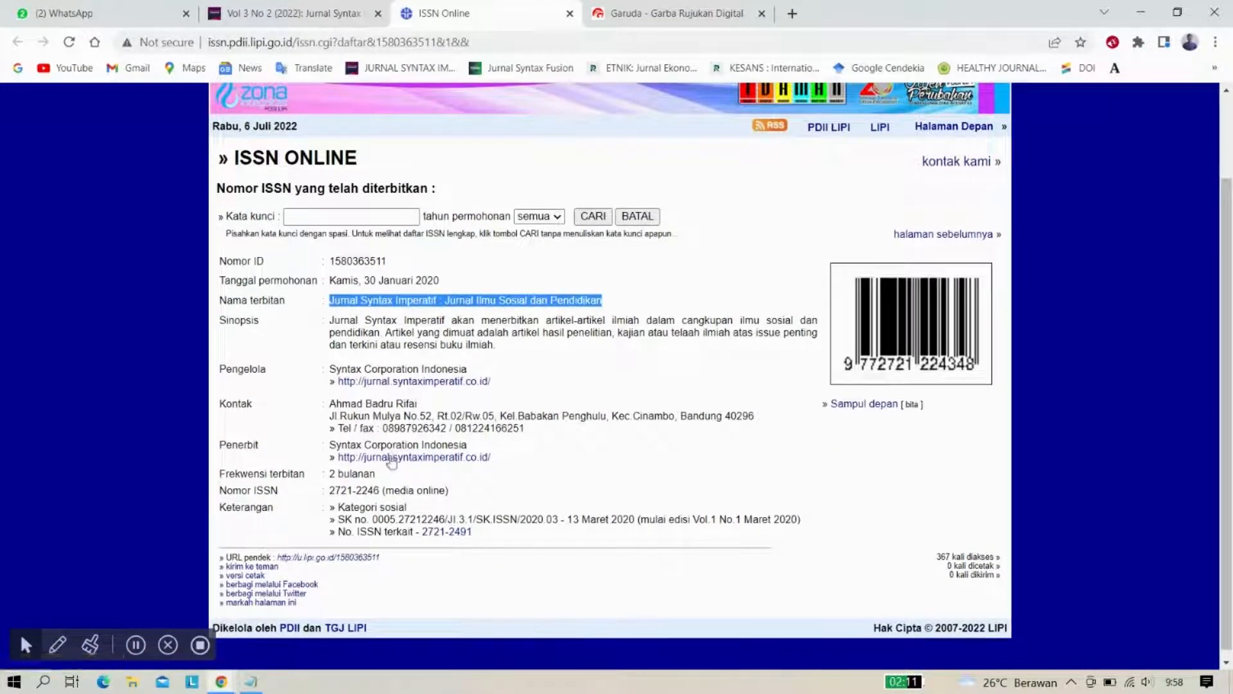
{"action": "scroll", "coordinate": [382, 483], "scroll_direction": "down", "scroll_amount": 1}
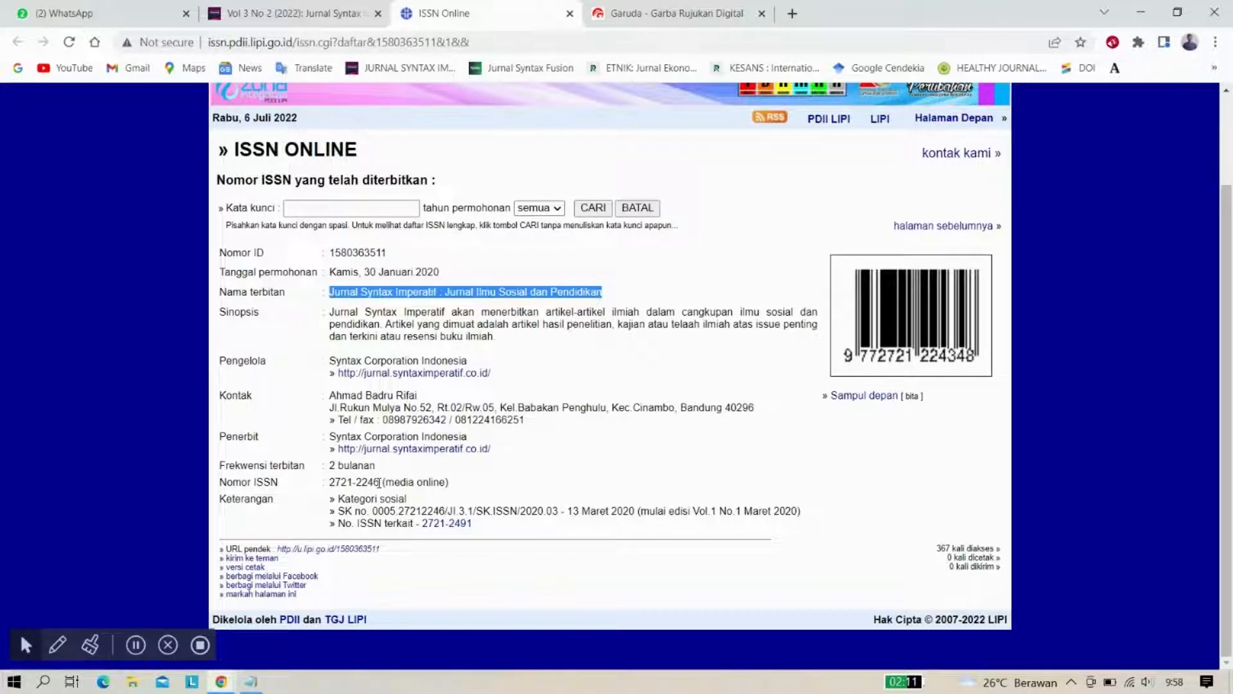
Copy the online ISSN 2721-2246 and place the cursor in Garuda's e-ISSN field
{"action": "left_click_drag", "start_coordinate": [379, 482], "coordinate": [326, 487]}
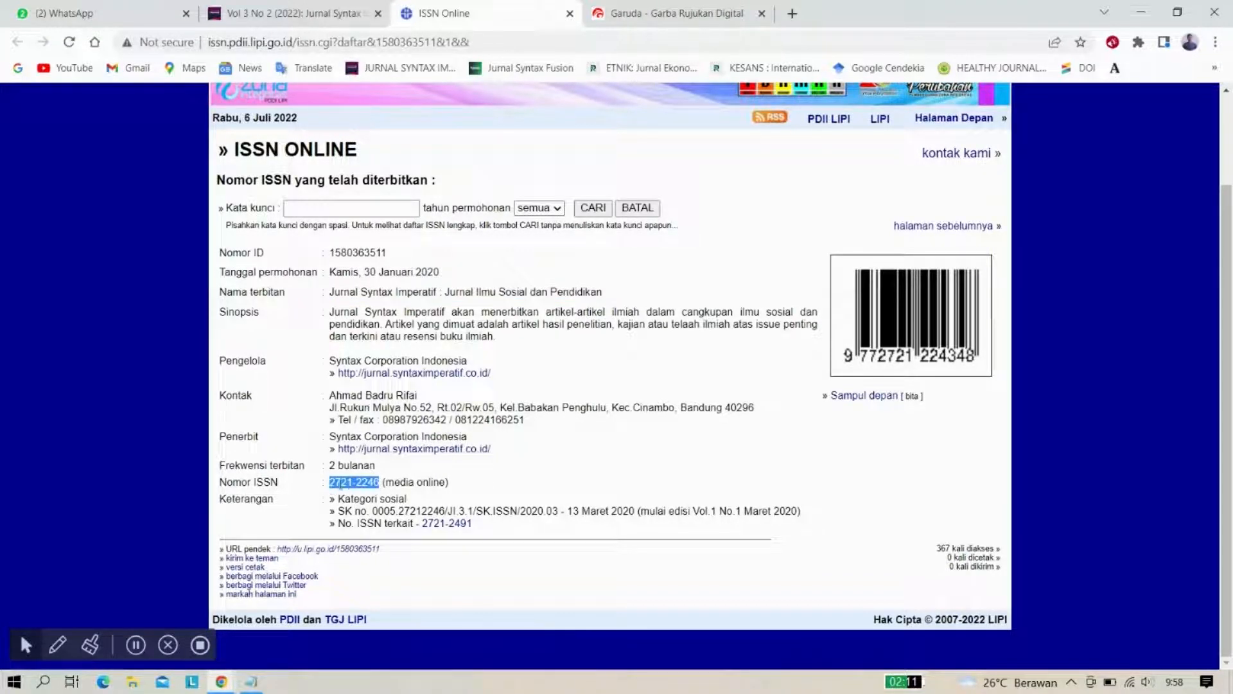
{"action": "left_click", "coordinate": [348, 485]}
{"action": "left_click_drag", "start_coordinate": [332, 482], "coordinate": [385, 482]}
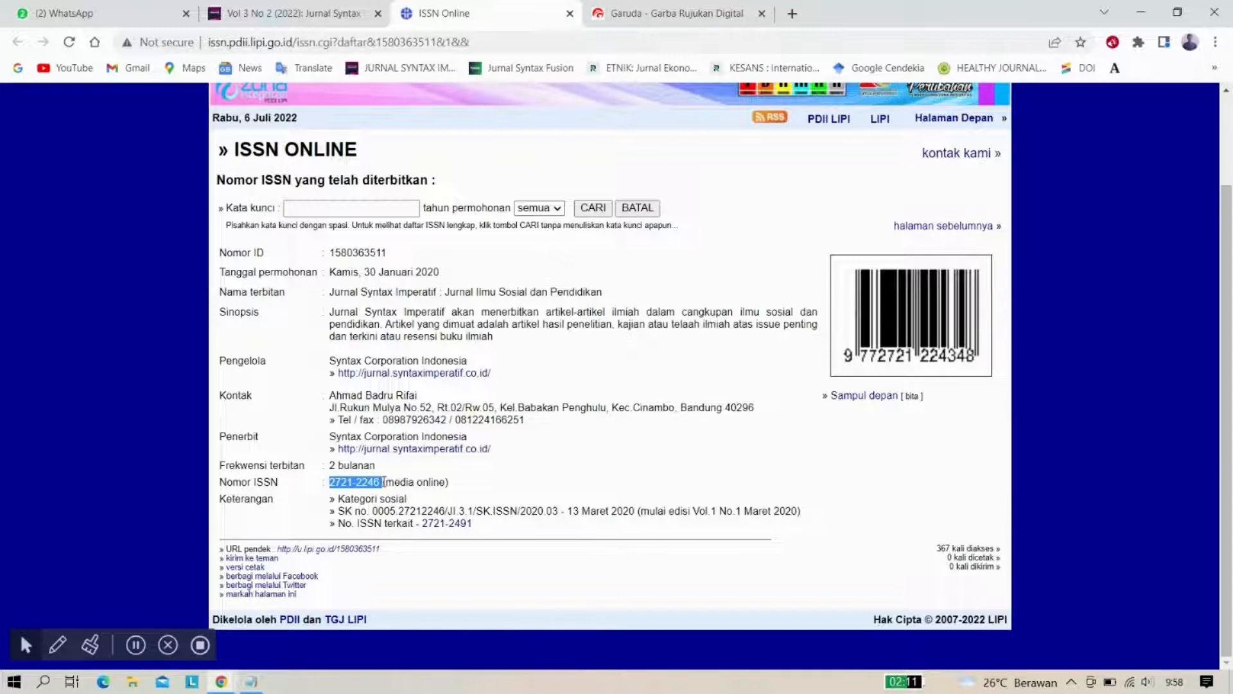
{"action": "right_click", "coordinate": [381, 481]}
{"action": "left_click", "coordinate": [415, 491]}
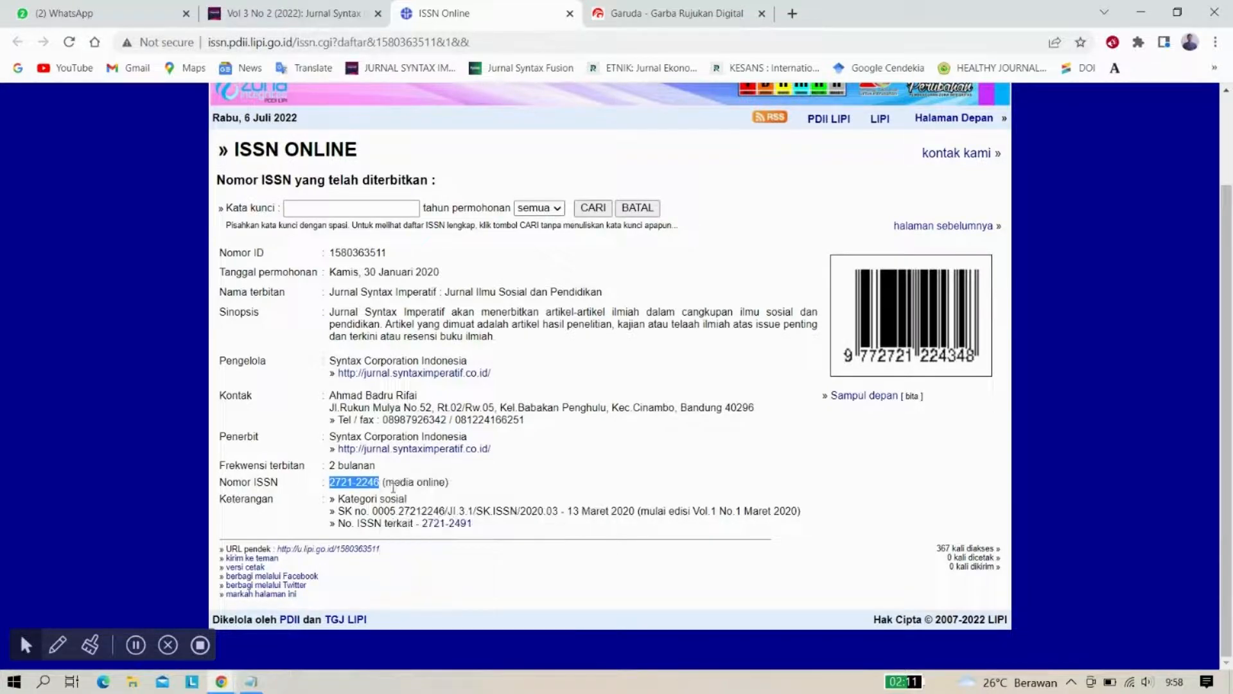
{"action": "left_click", "coordinate": [626, 14]}
{"action": "left_click", "coordinate": [793, 290]}
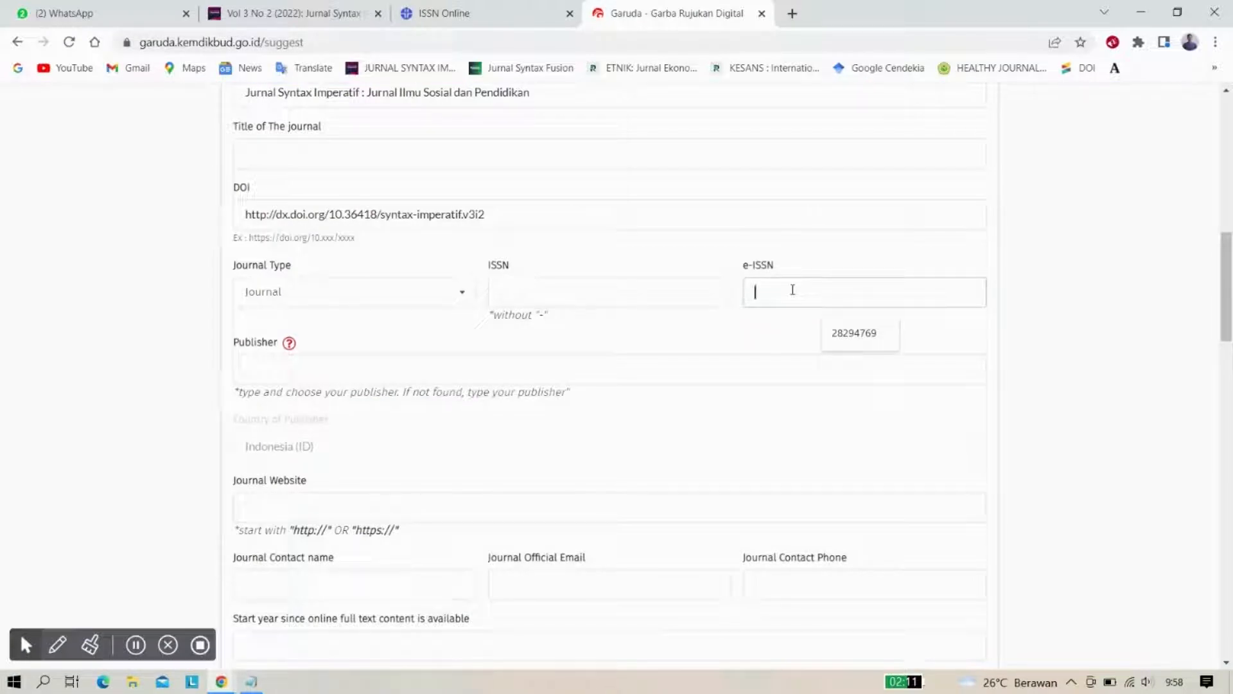
Paste 2721-2246 as the e-ISSN and remove its hyphen, giving 27212246
{"action": "key", "text": "ctrl+v"}
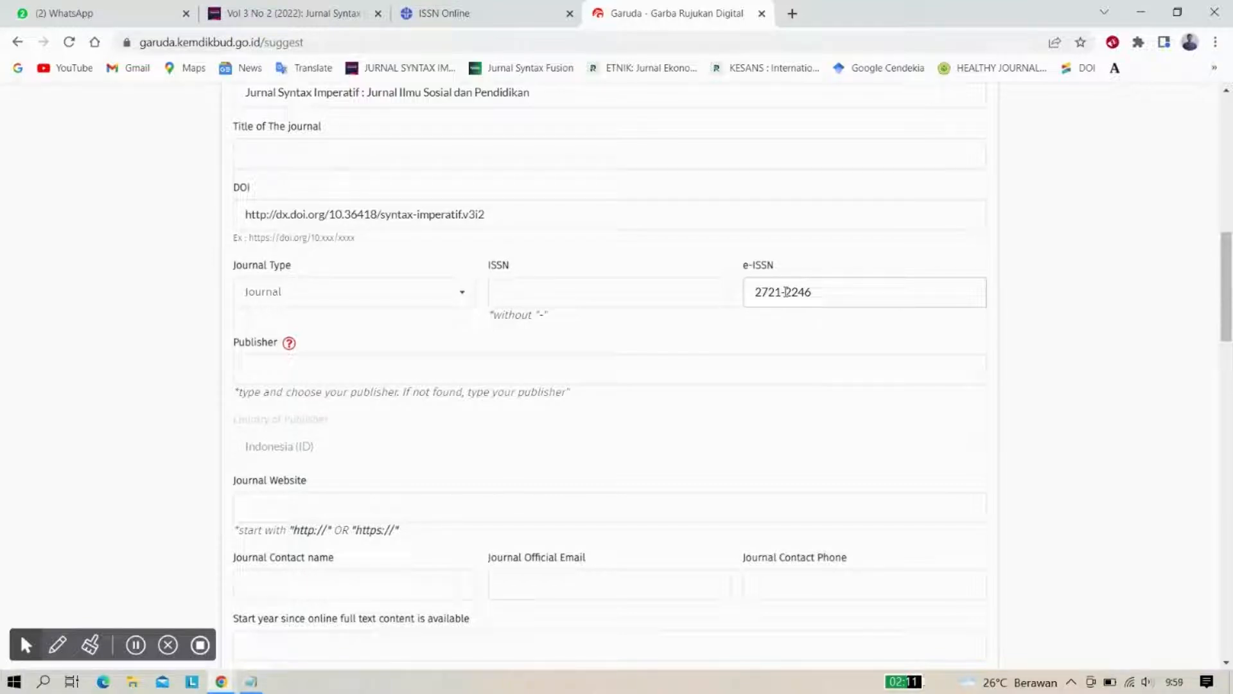
{"action": "left_click", "coordinate": [786, 293]}
{"action": "key", "text": "BackSpace"}
Copy the print ISSN 2721-2491 from the journal issue page's footer
{"action": "left_click", "coordinate": [532, 295]}
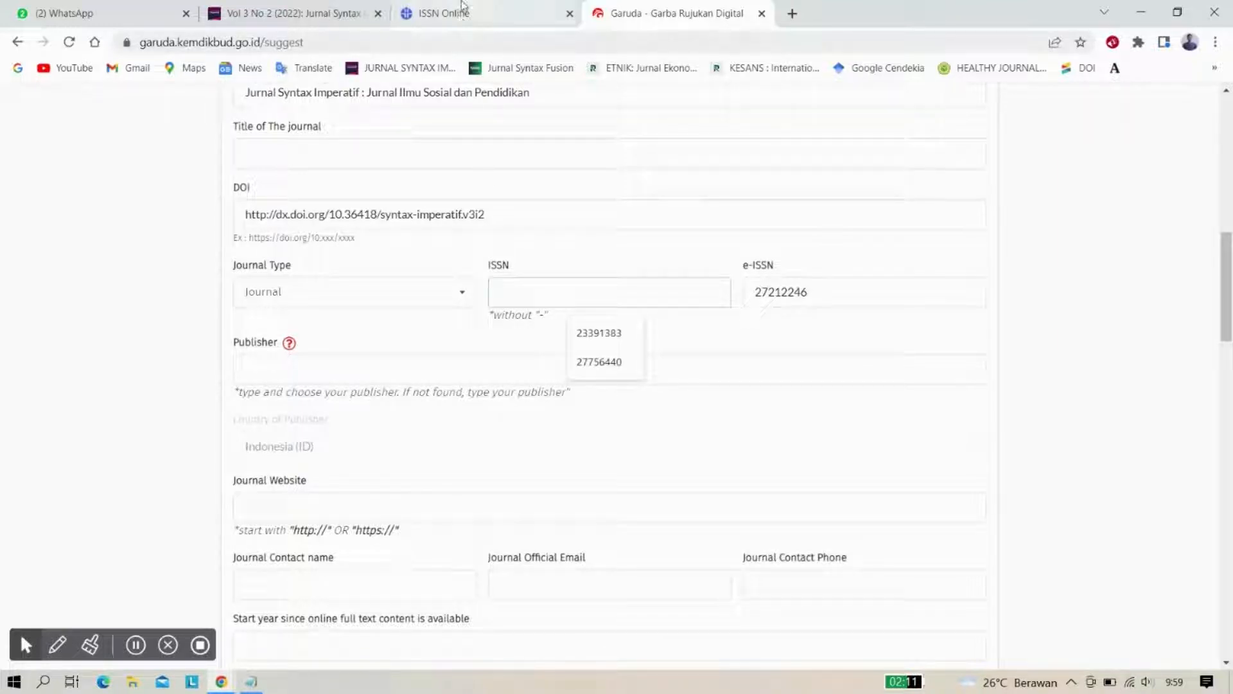
{"action": "left_click", "coordinate": [285, 8]}
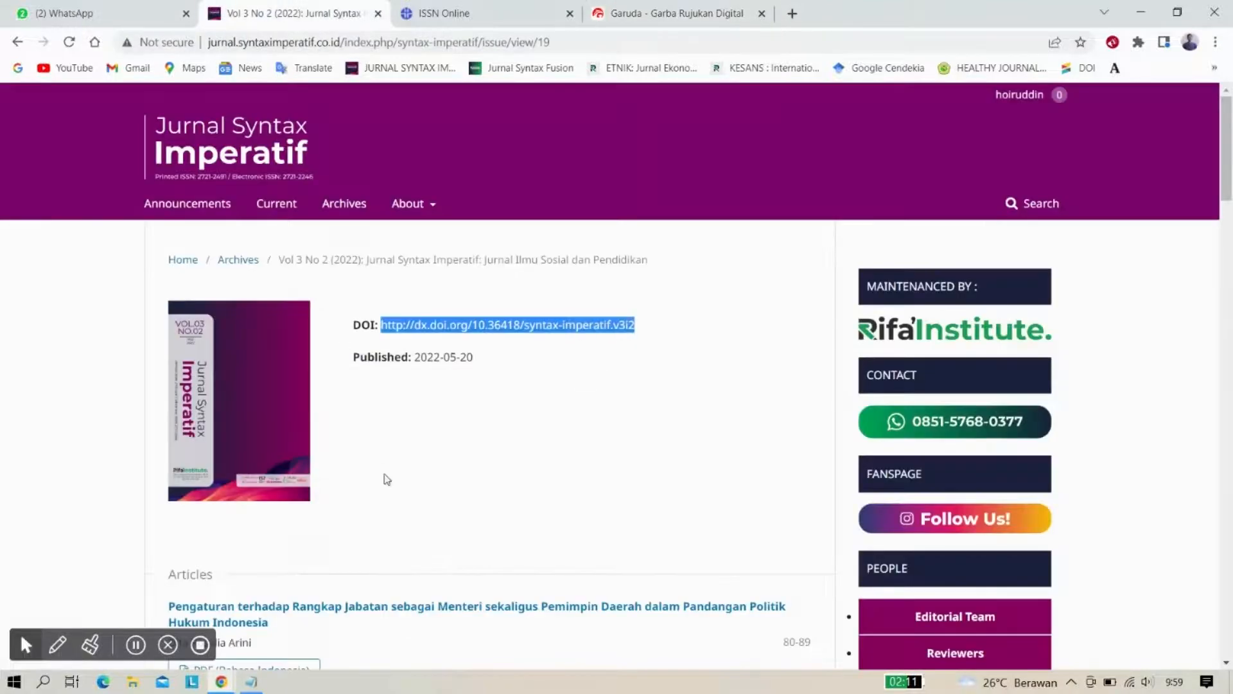
{"action": "scroll", "coordinate": [387, 479], "scroll_direction": "down", "scroll_amount": 10}
{"action": "scroll", "coordinate": [386, 479], "scroll_direction": "down", "scroll_amount": 8}
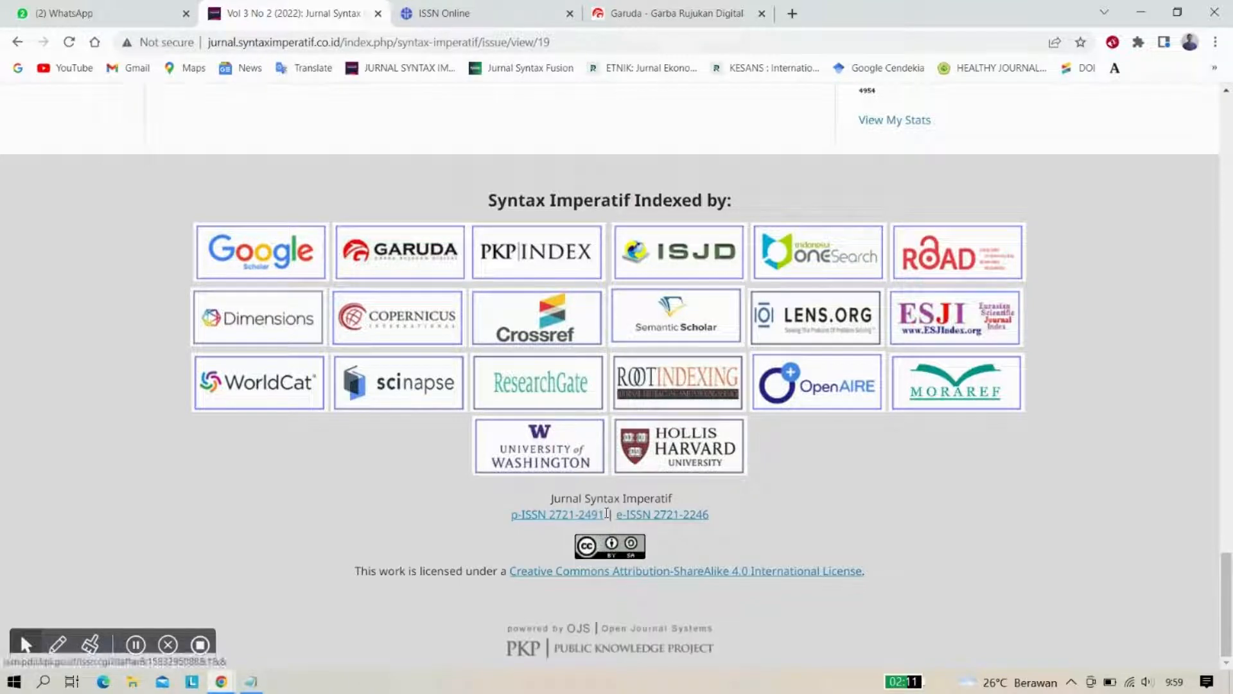
{"action": "left_click_drag", "start_coordinate": [606, 513], "coordinate": [551, 514]}
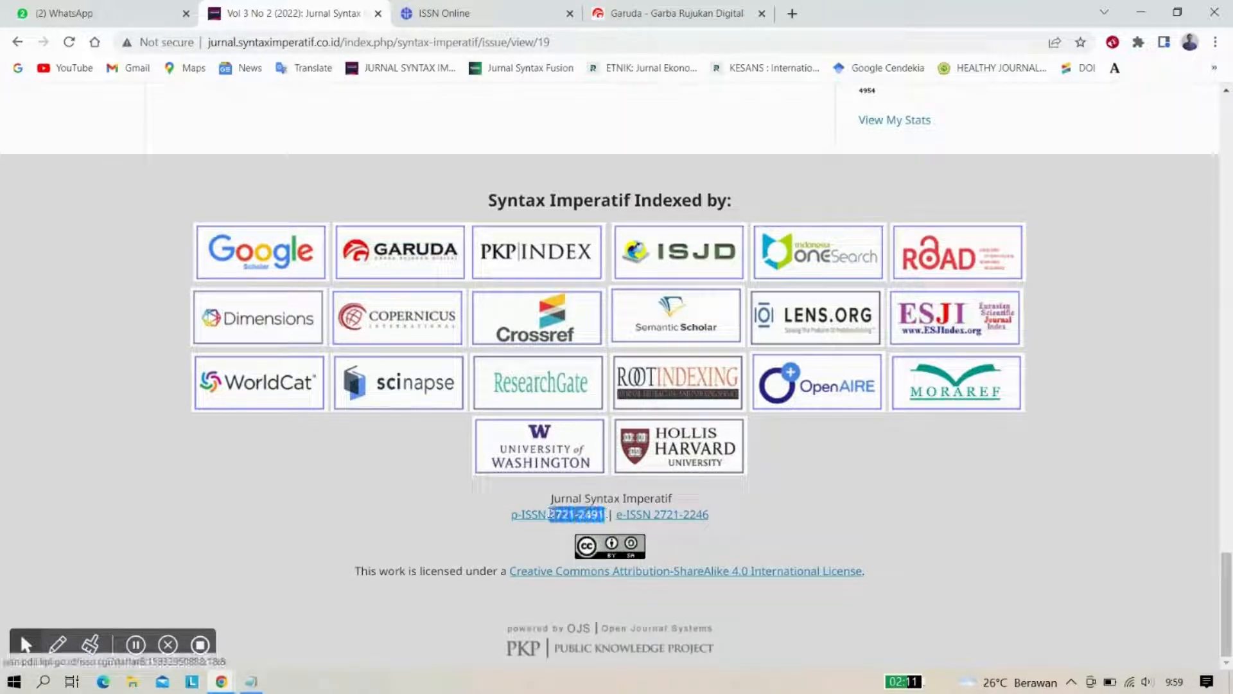
{"action": "right_click", "coordinate": [551, 516]}
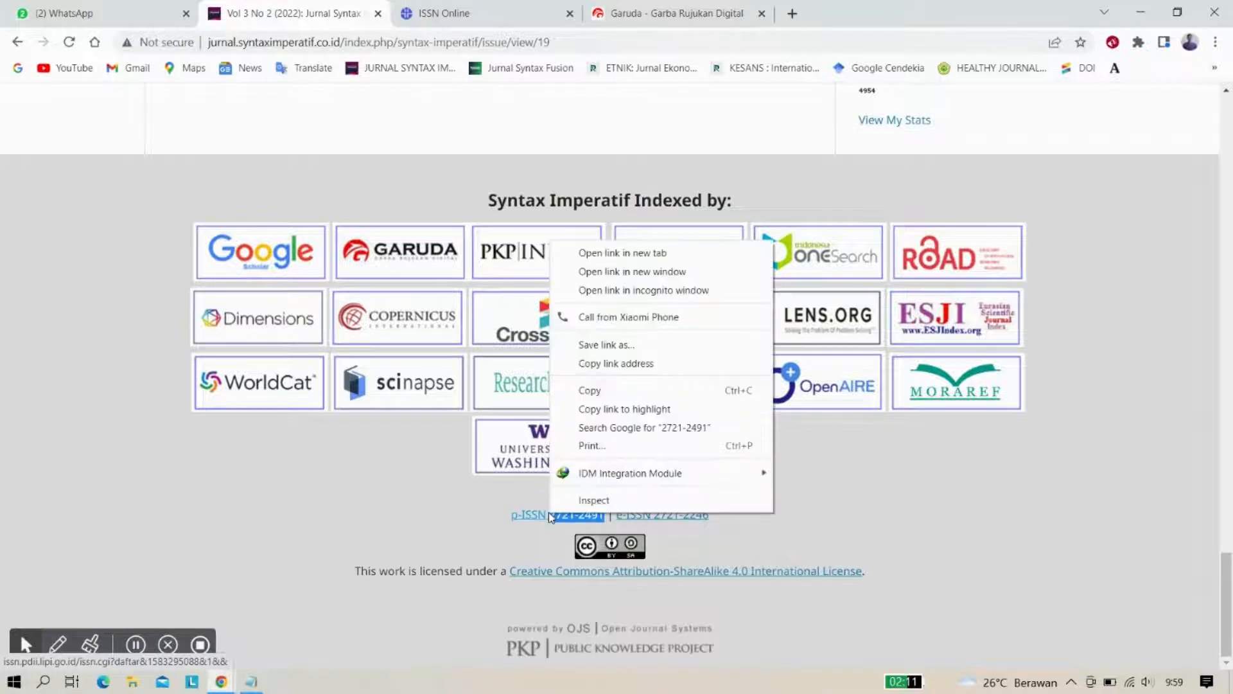
{"action": "left_click", "coordinate": [587, 389]}
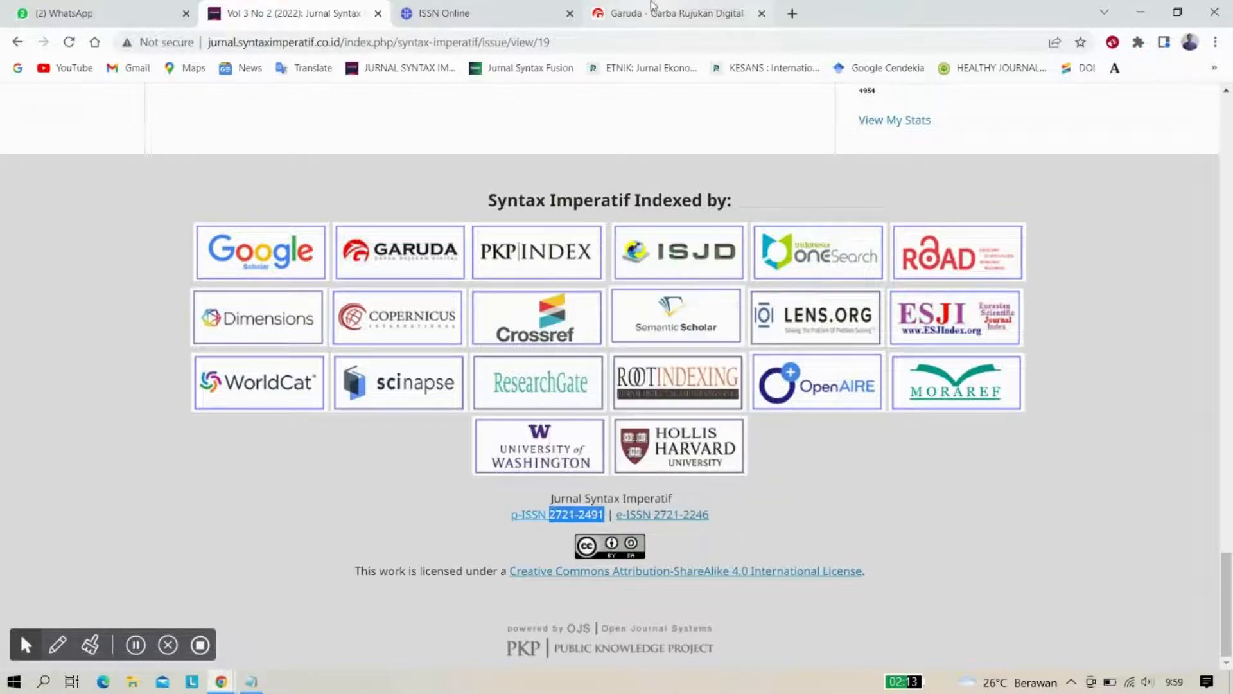
Paste it into Garuda's ISSN field and delete the hyphen, giving 27212491
{"action": "left_click", "coordinate": [668, 13]}
{"action": "key", "text": "ctrl+v"}
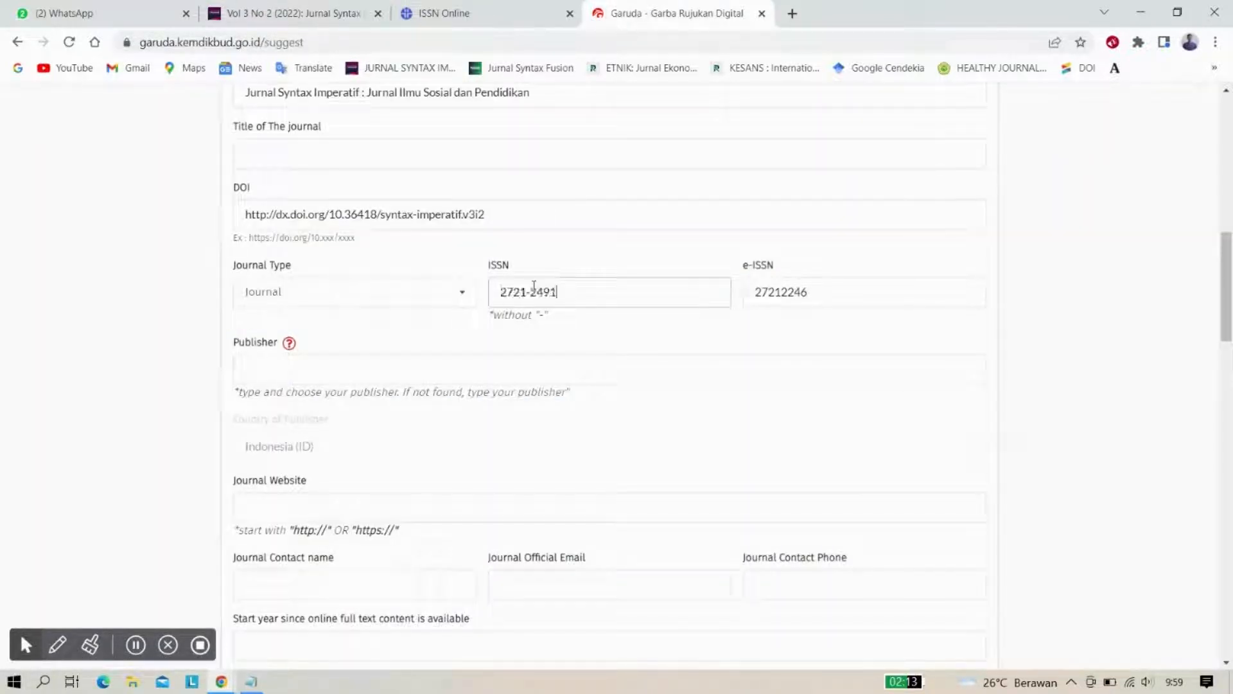
{"action": "left_click", "coordinate": [532, 294]}
{"action": "key", "text": "BackSpace"}
{"action": "left_click", "coordinate": [408, 330]}
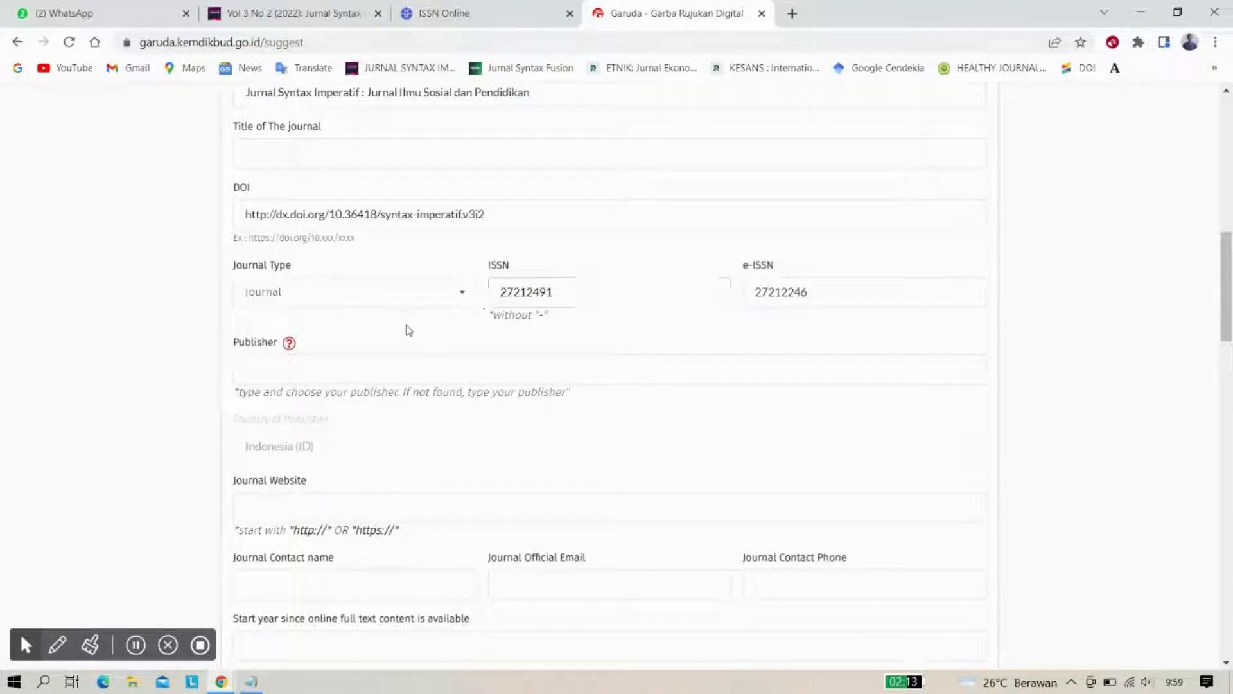
{"action": "scroll", "coordinate": [409, 330], "scroll_direction": "down", "scroll_amount": 1}
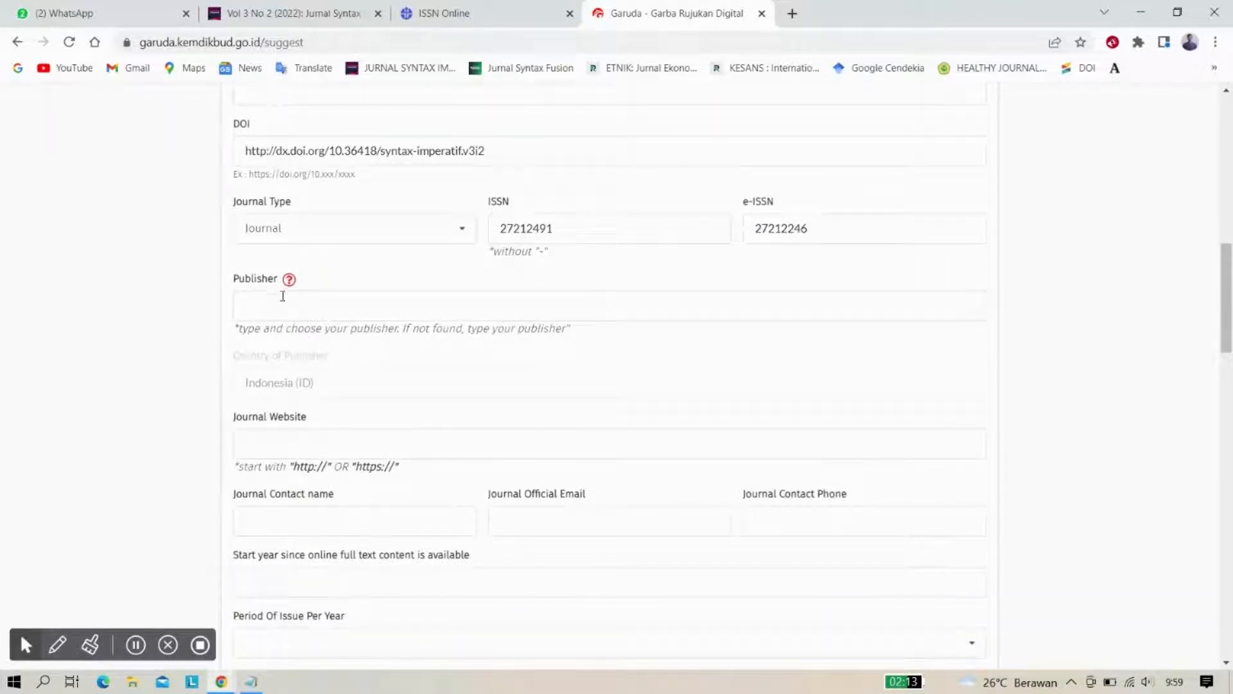
Look over the journal website's About the Journal page
{"action": "left_click", "coordinate": [311, 8]}
{"action": "scroll", "coordinate": [349, 283], "scroll_direction": "up", "scroll_amount": 20}
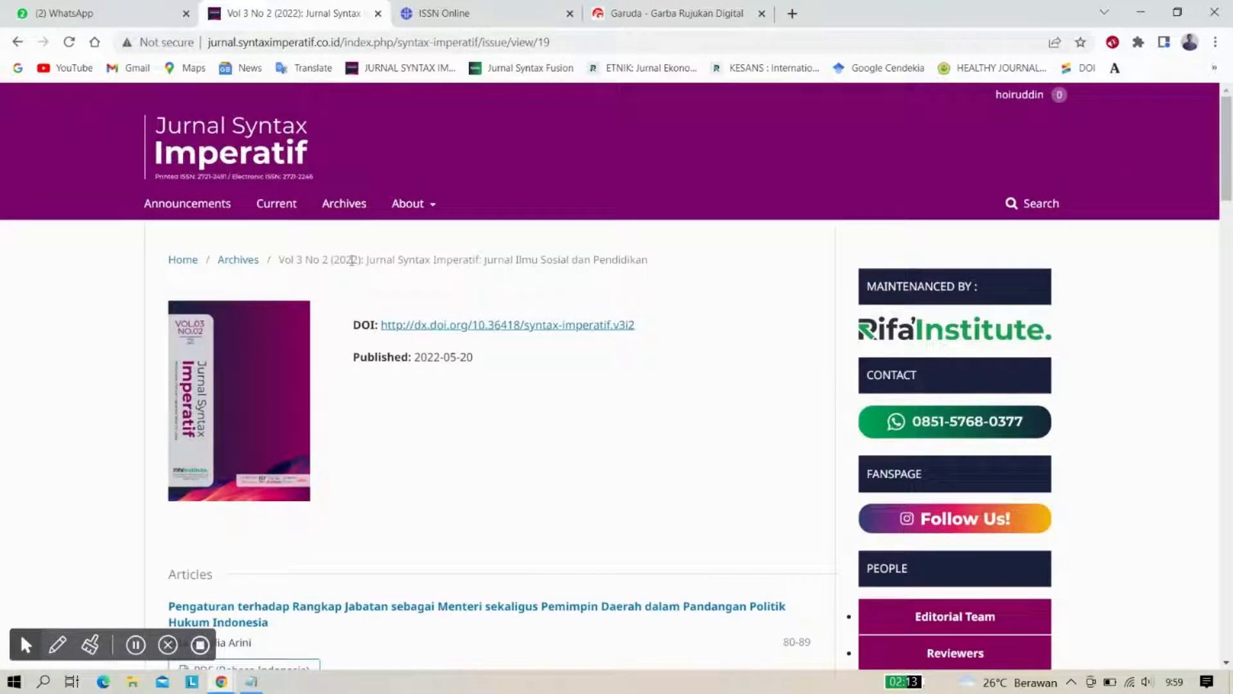
{"action": "mouse_move", "coordinate": [408, 204]}
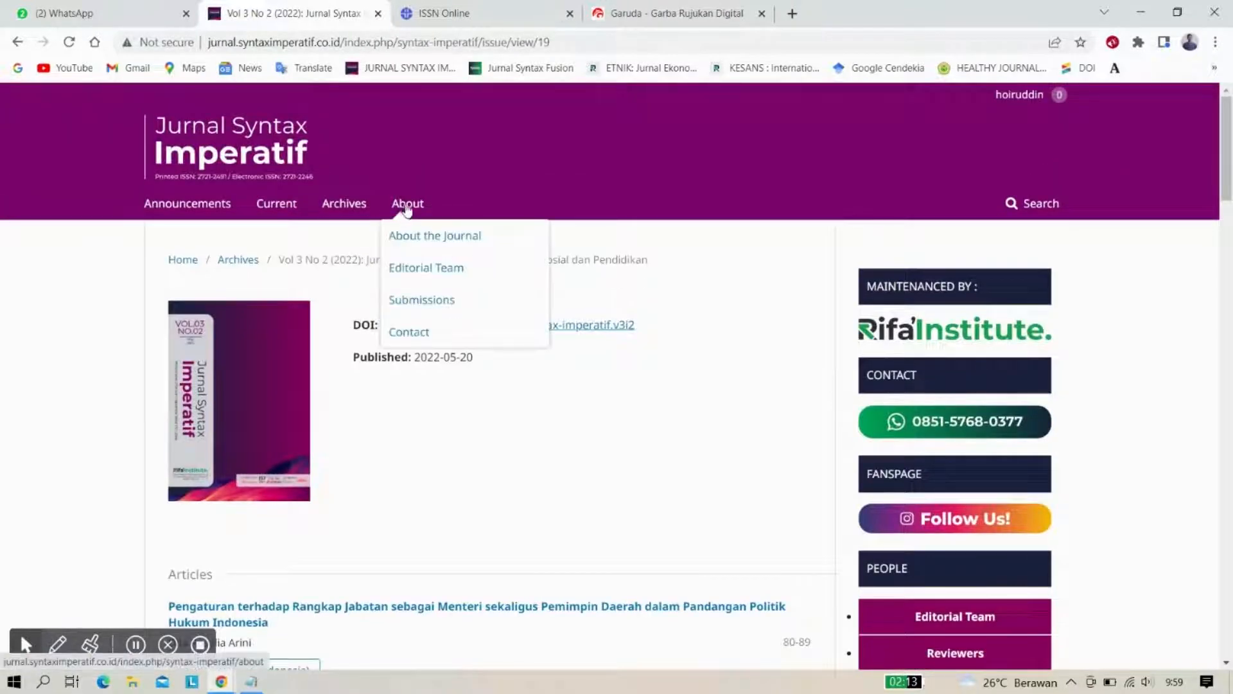
{"action": "left_click", "coordinate": [418, 235]}
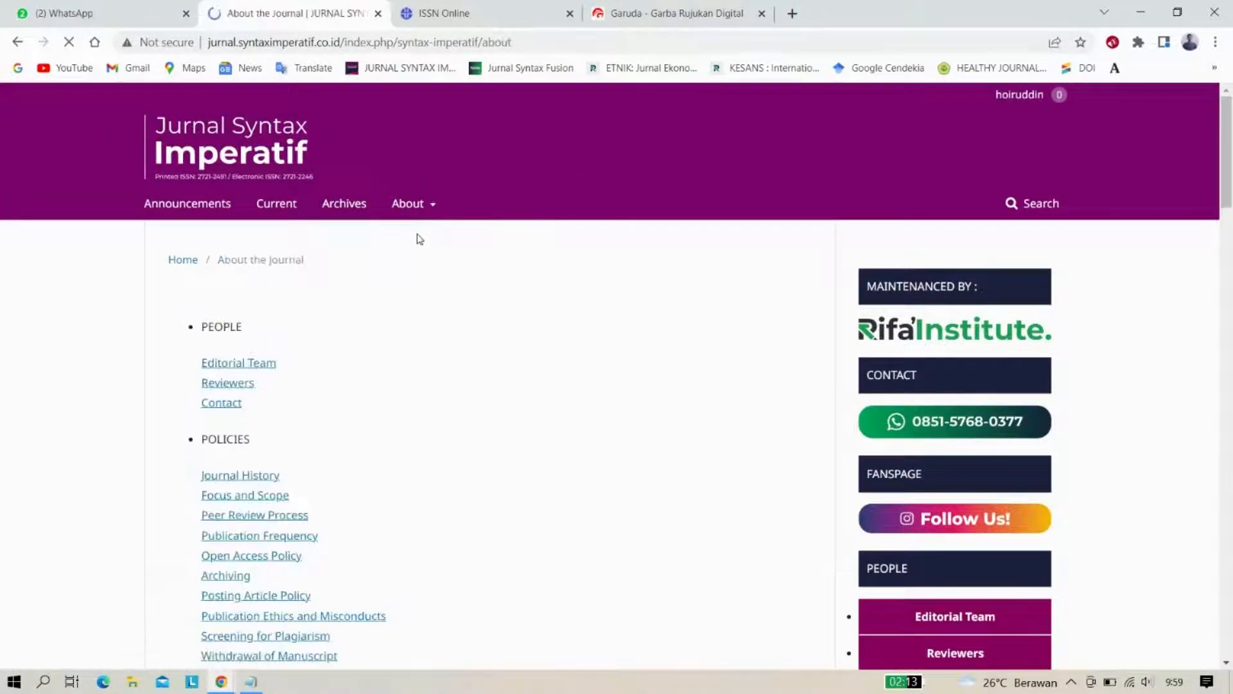
{"action": "scroll", "coordinate": [414, 312], "scroll_direction": "down", "scroll_amount": 1}
{"action": "scroll", "coordinate": [415, 312], "scroll_direction": "down", "scroll_amount": 3}
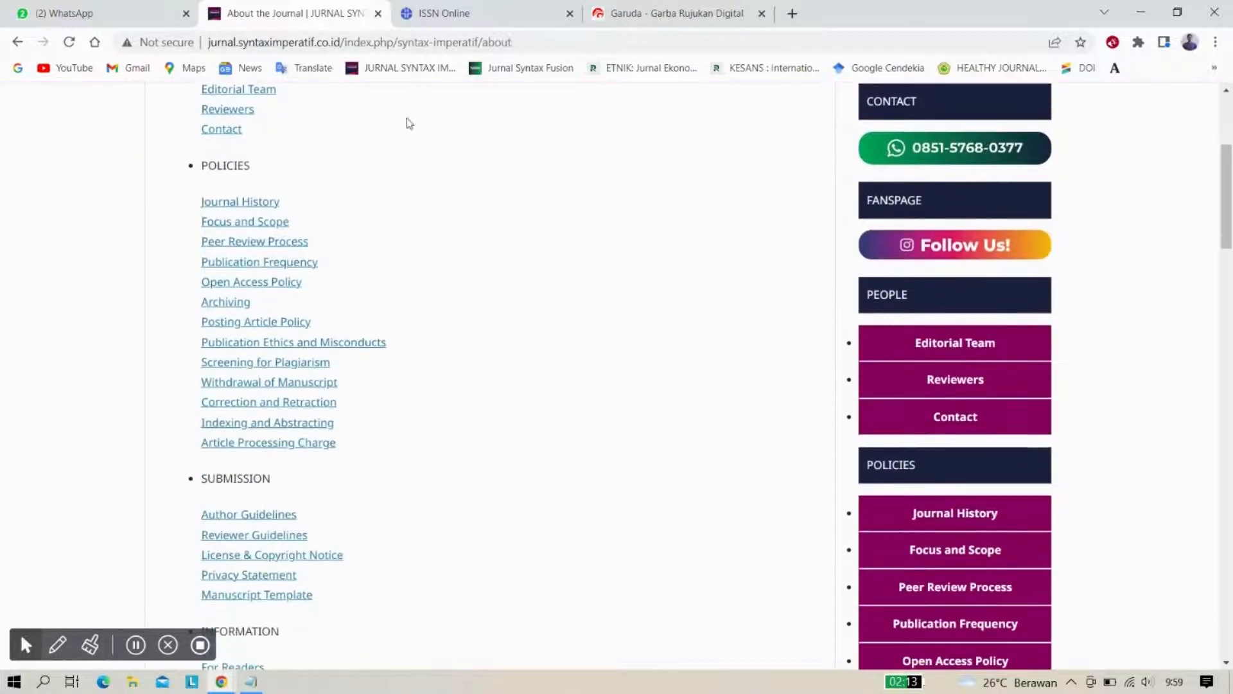
Fill Publisher with 'Syntax Corporation Indonesia' copied from the ISSN Online record
{"action": "left_click", "coordinate": [434, 8]}
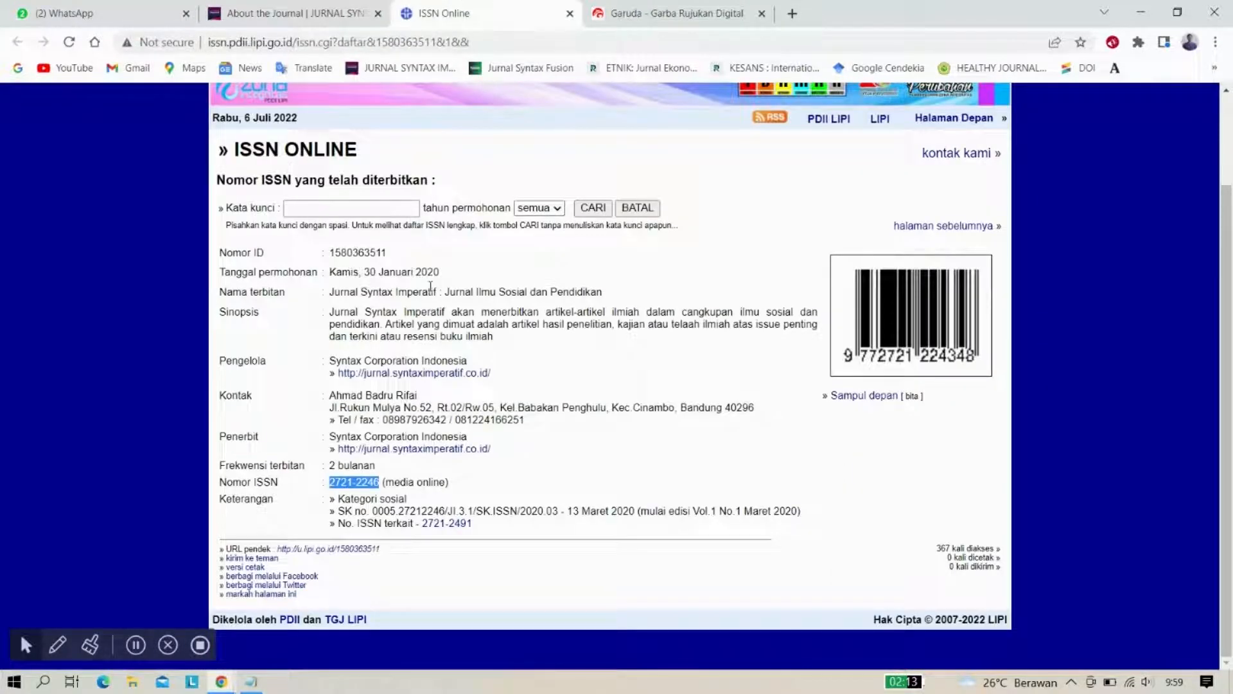
{"action": "left_click", "coordinate": [467, 362]}
{"action": "left_click_drag", "start_coordinate": [467, 362], "coordinate": [329, 362]}
{"action": "key", "text": "ctrl+c"}
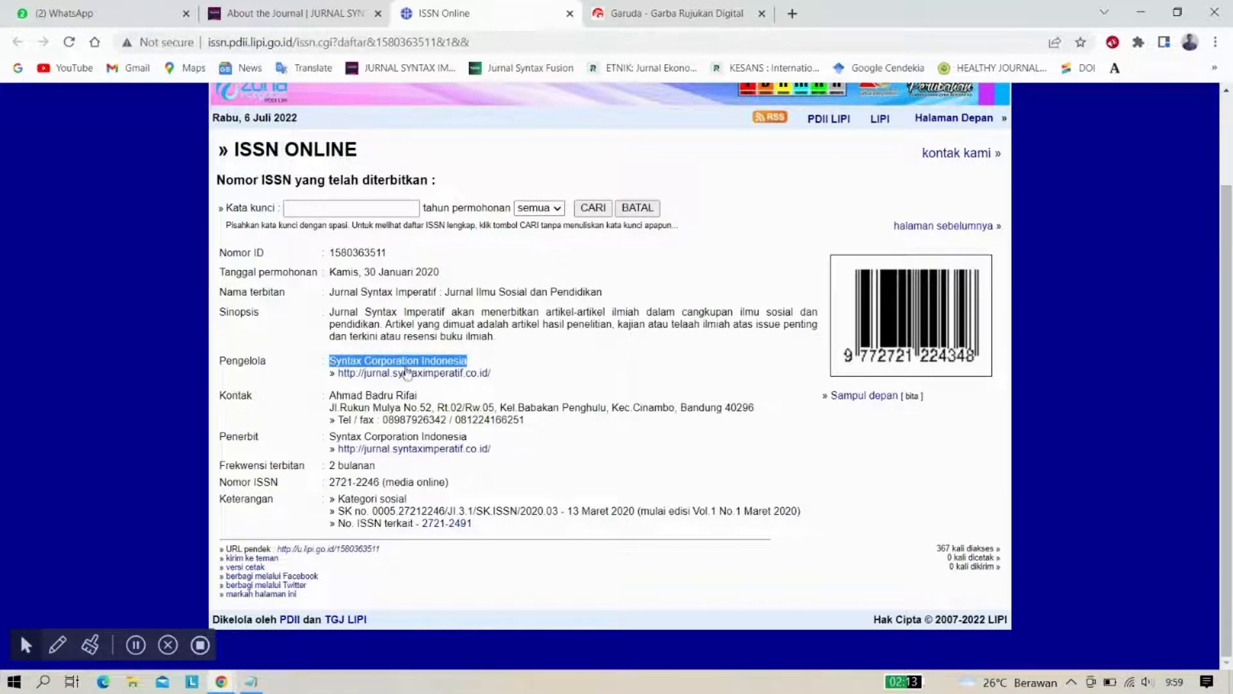
{"action": "left_click", "coordinate": [661, 12]}
{"action": "left_click", "coordinate": [322, 303]}
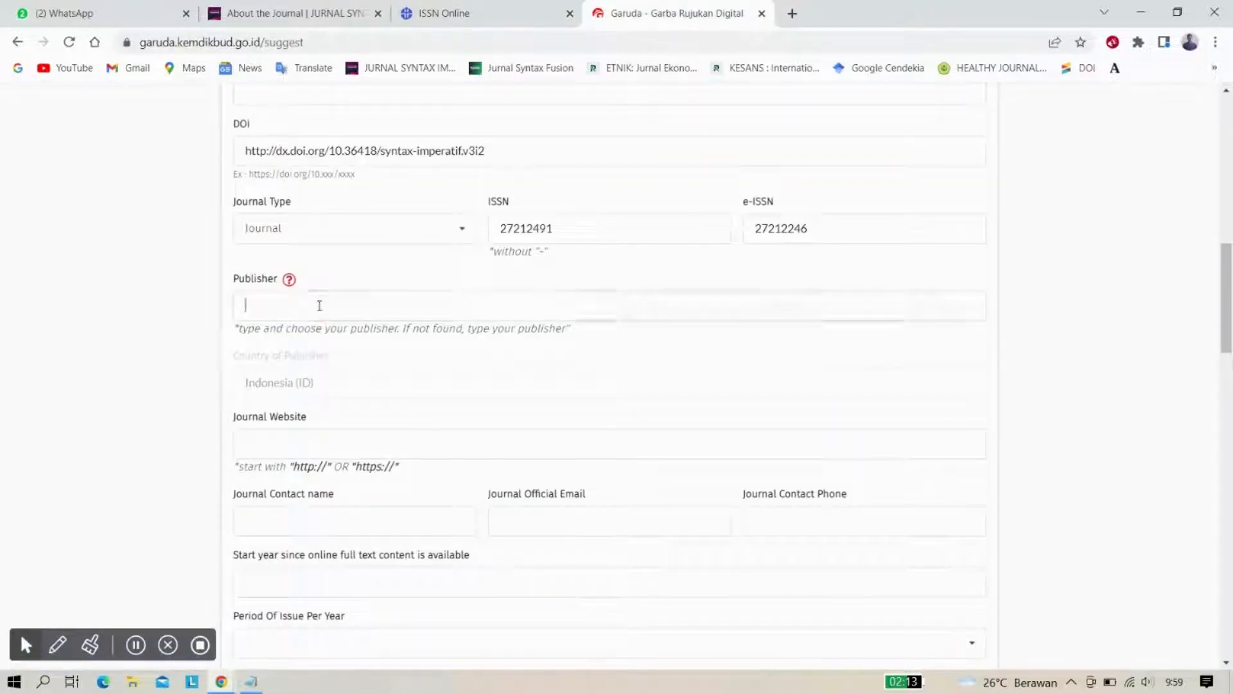
{"action": "key", "text": "ctrl+v"}
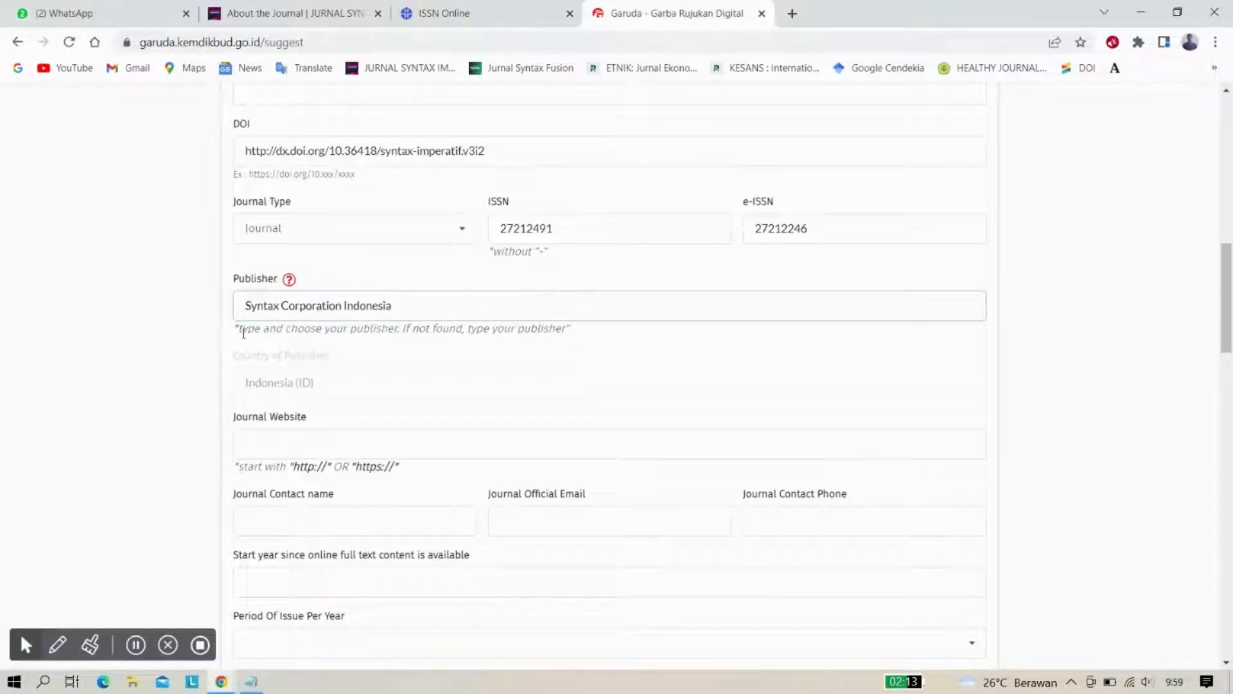
{"action": "left_click", "coordinate": [201, 341]}
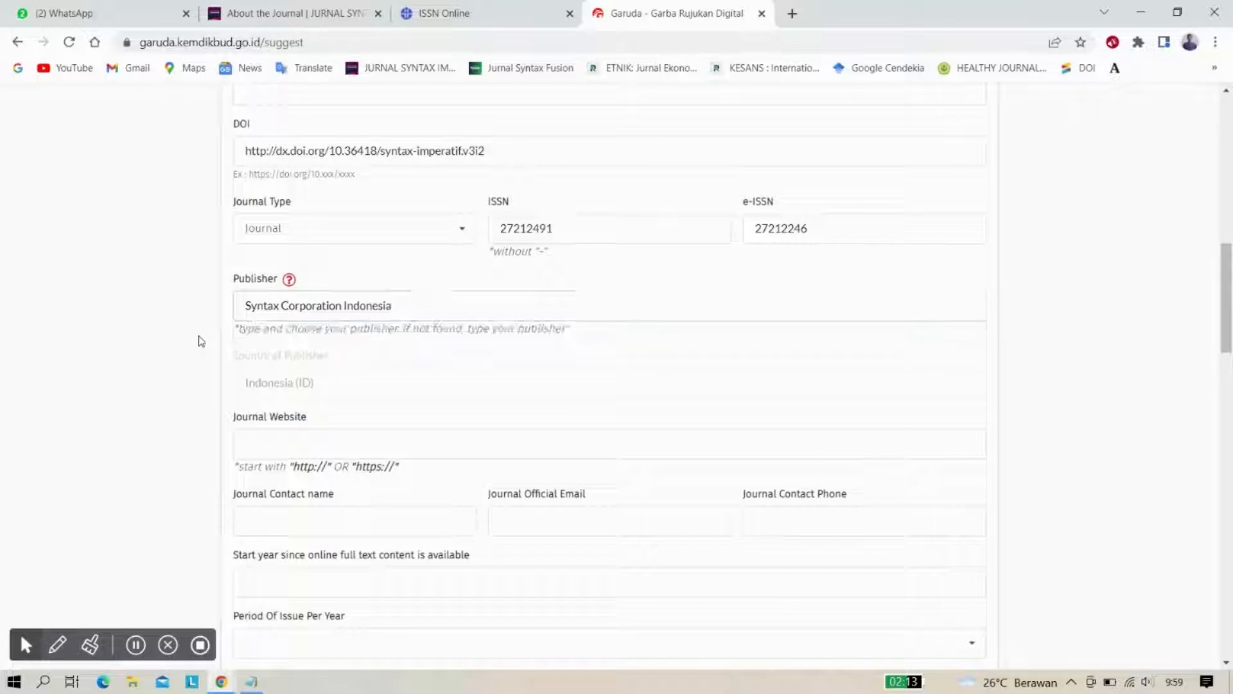
{"action": "scroll", "coordinate": [221, 382], "scroll_direction": "down", "scroll_amount": 1}
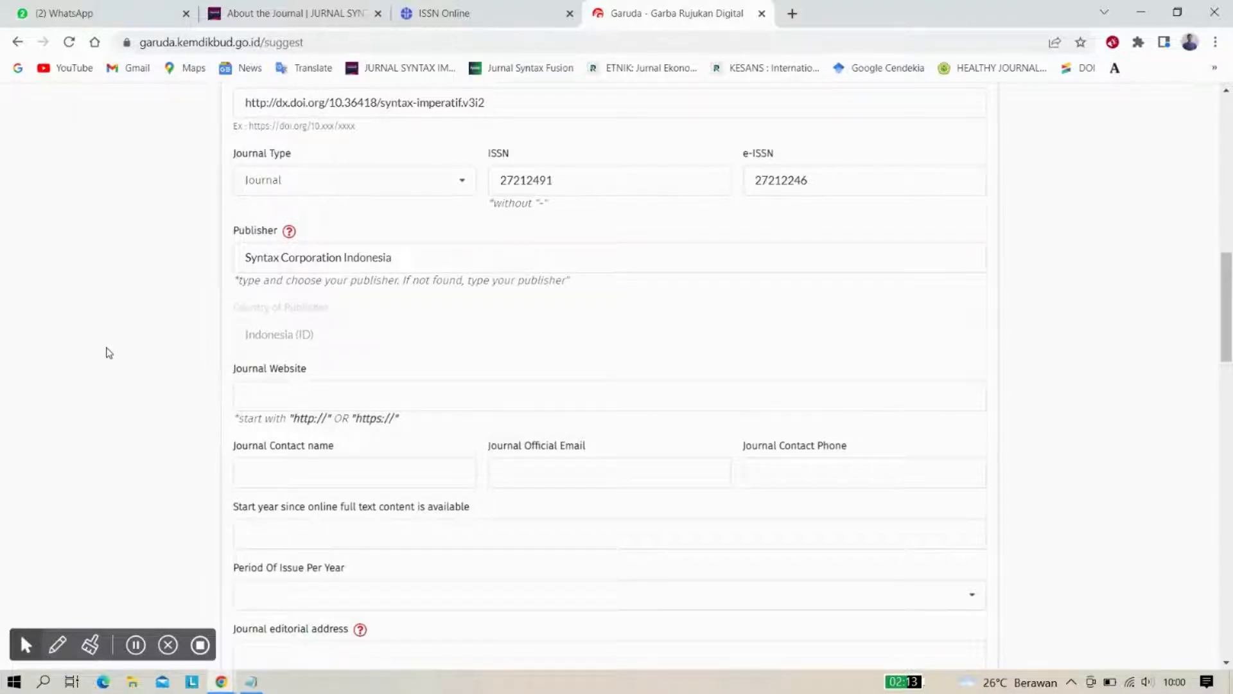
Copy the journal home page URL from the website's address bar
{"action": "scroll", "coordinate": [106, 351], "scroll_direction": "down", "scroll_amount": 2}
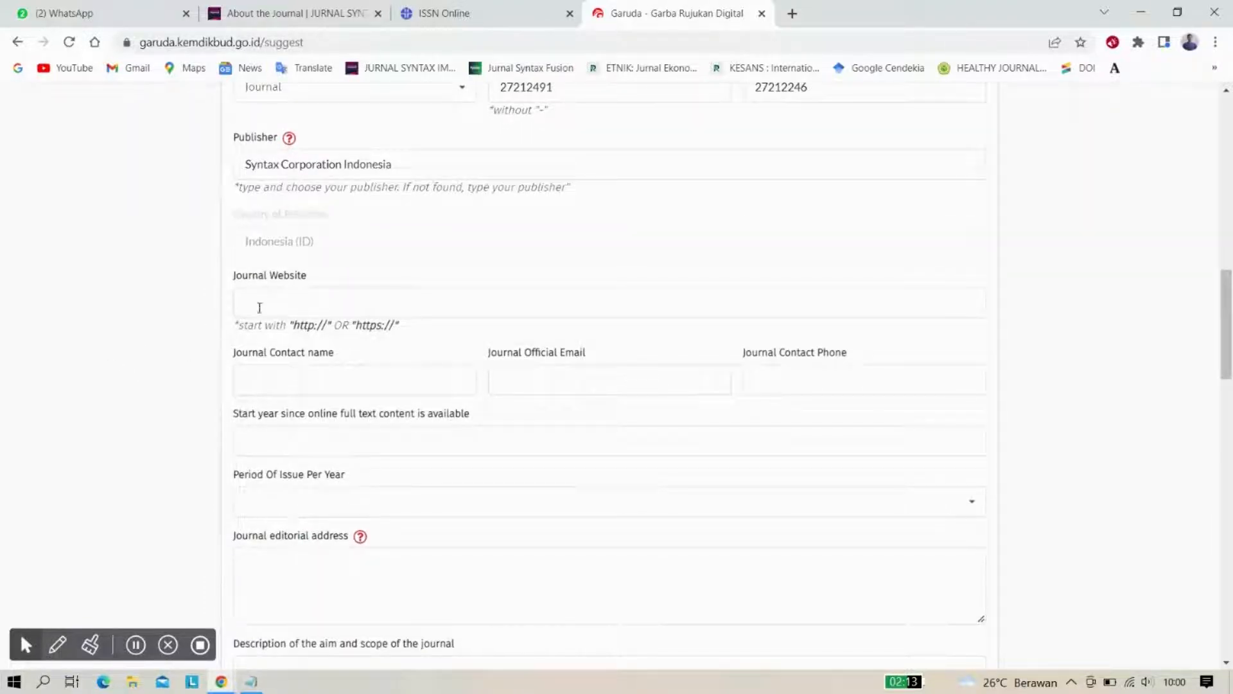
{"action": "left_click", "coordinate": [259, 307]}
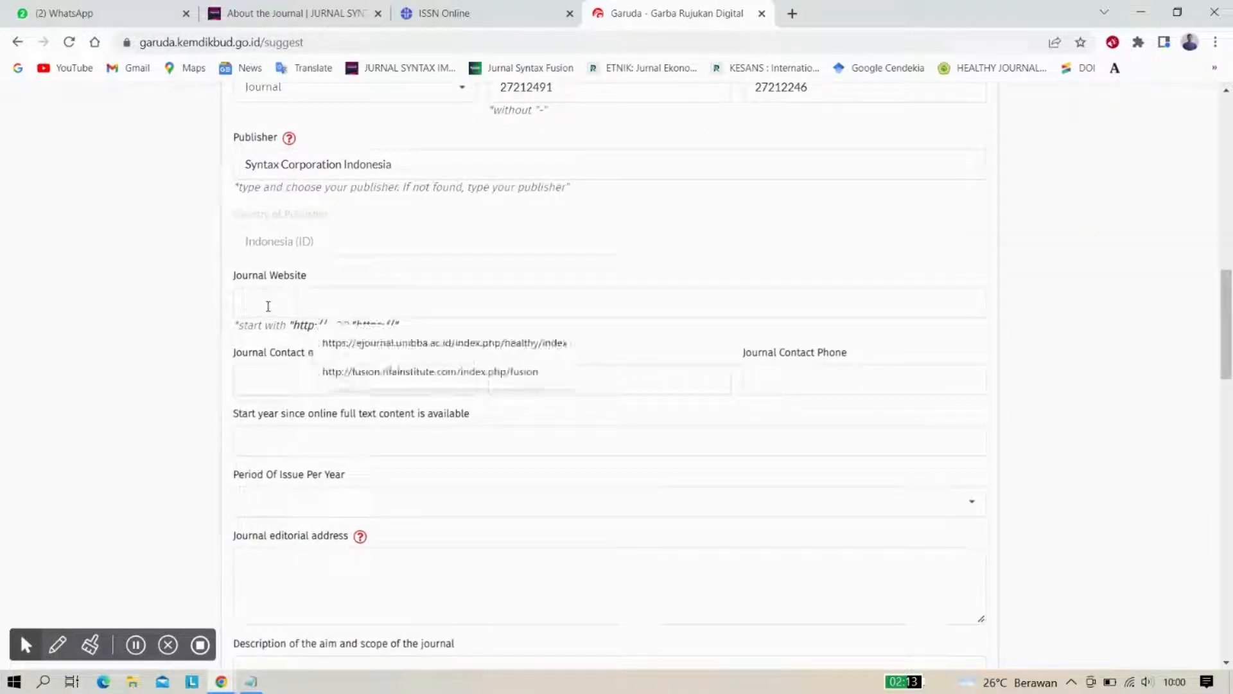
{"action": "left_click", "coordinate": [199, 308]}
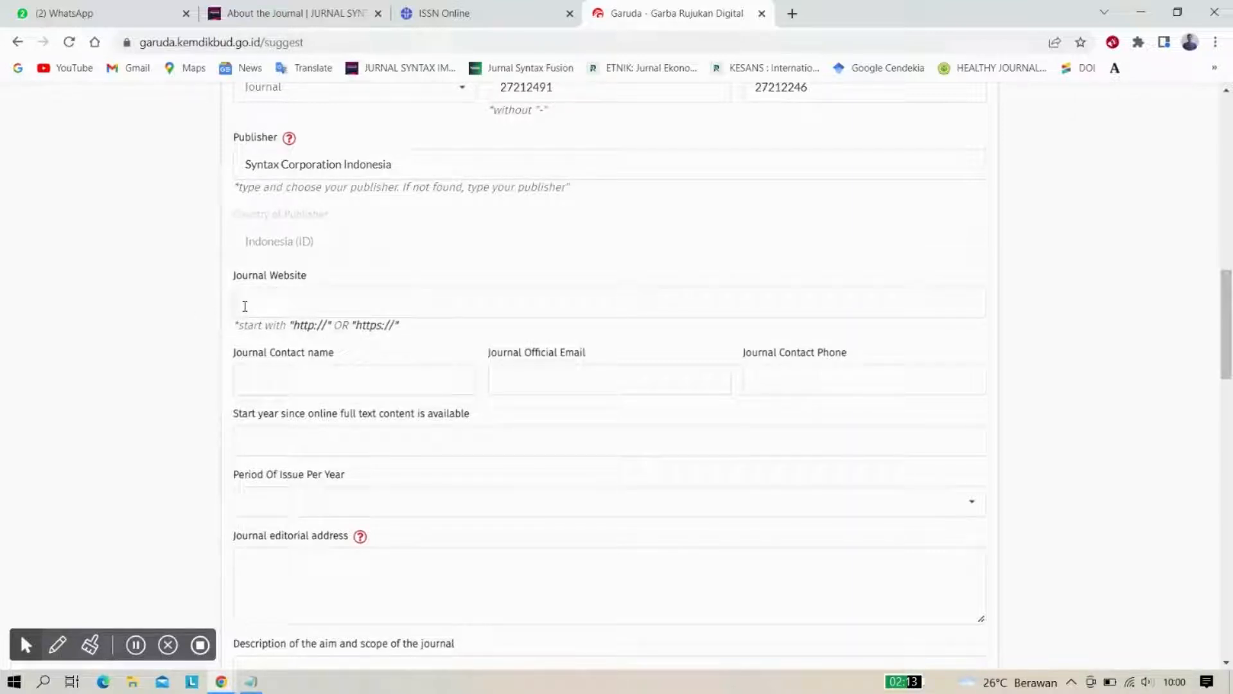
{"action": "left_click", "coordinate": [258, 15]}
{"action": "scroll", "coordinate": [205, 154], "scroll_direction": "up", "scroll_amount": 5}
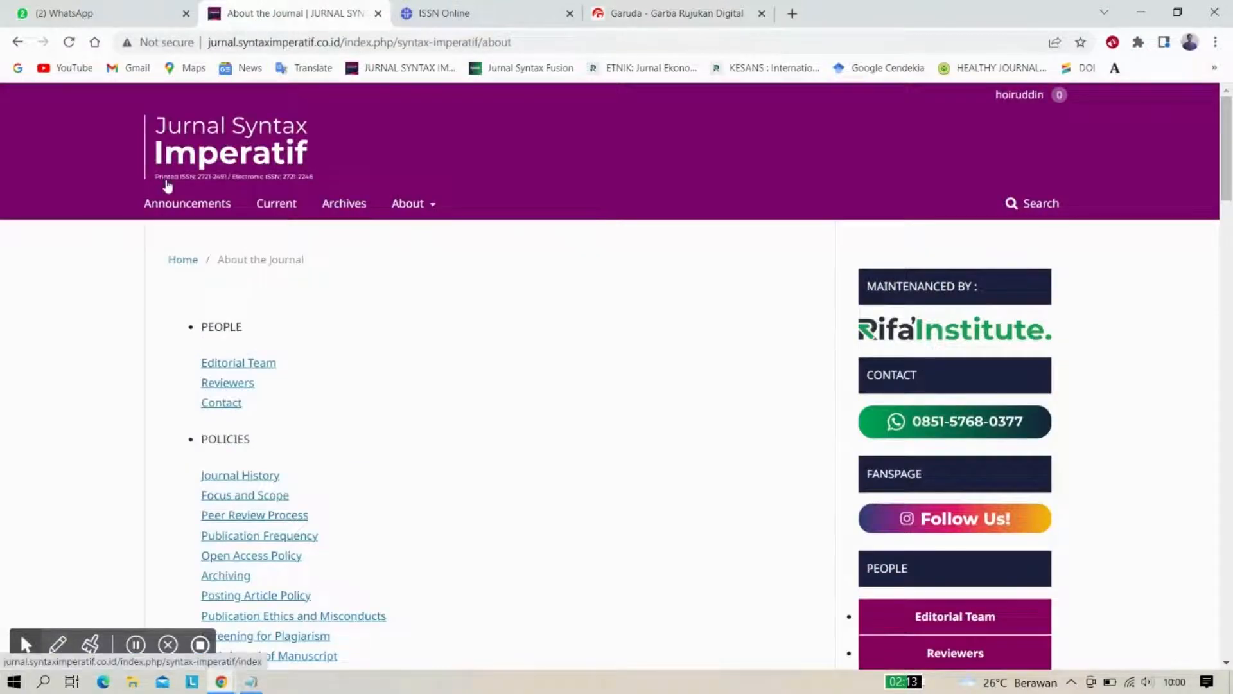
{"action": "left_click", "coordinate": [194, 152]}
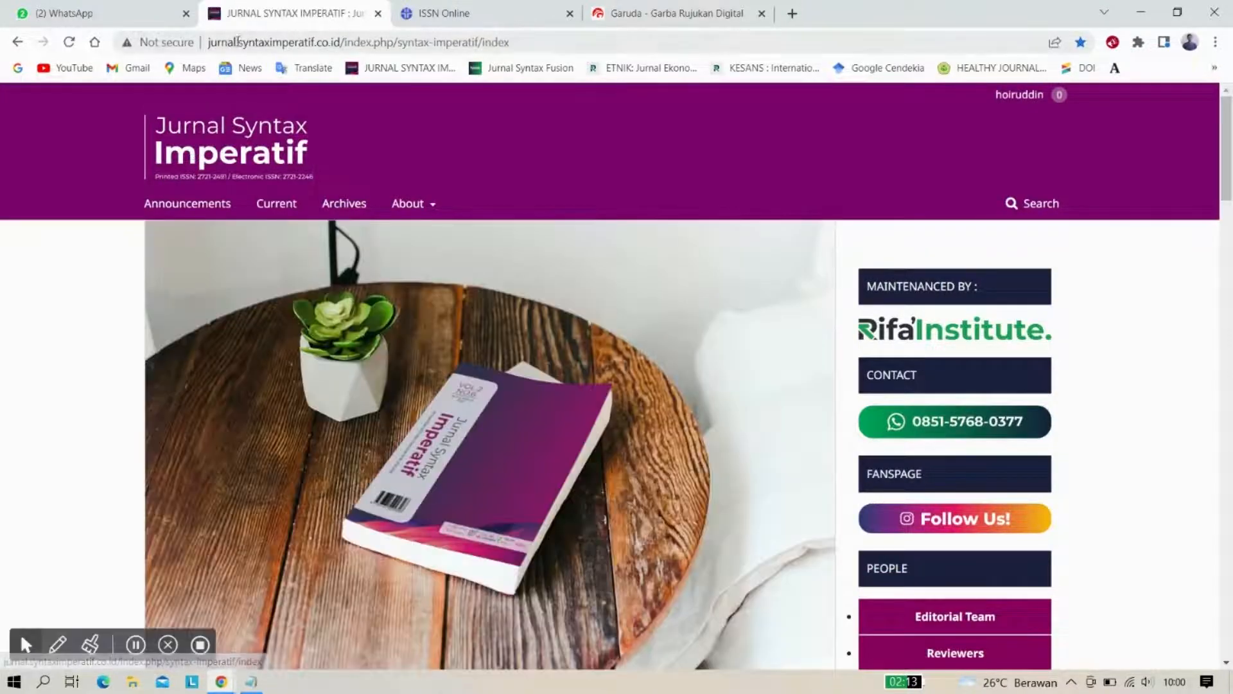
{"action": "left_click", "coordinate": [240, 41]}
{"action": "key", "text": "ctrl+c"}
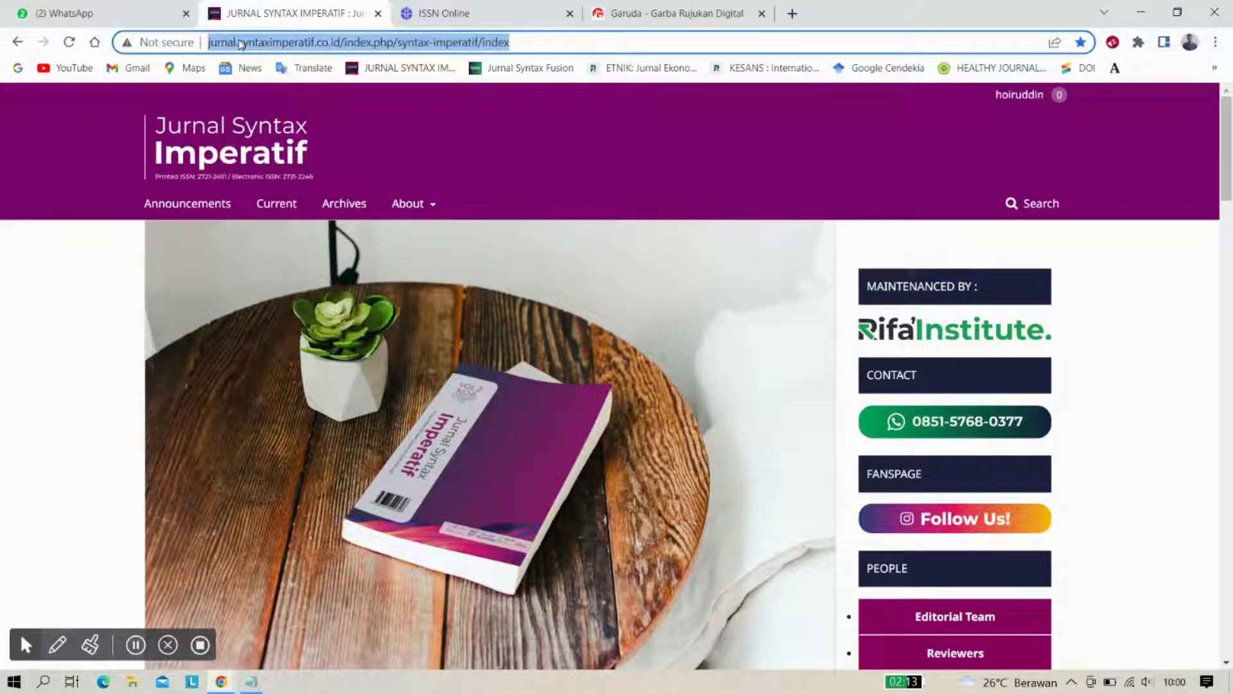
{"action": "right_click", "coordinate": [239, 44]}
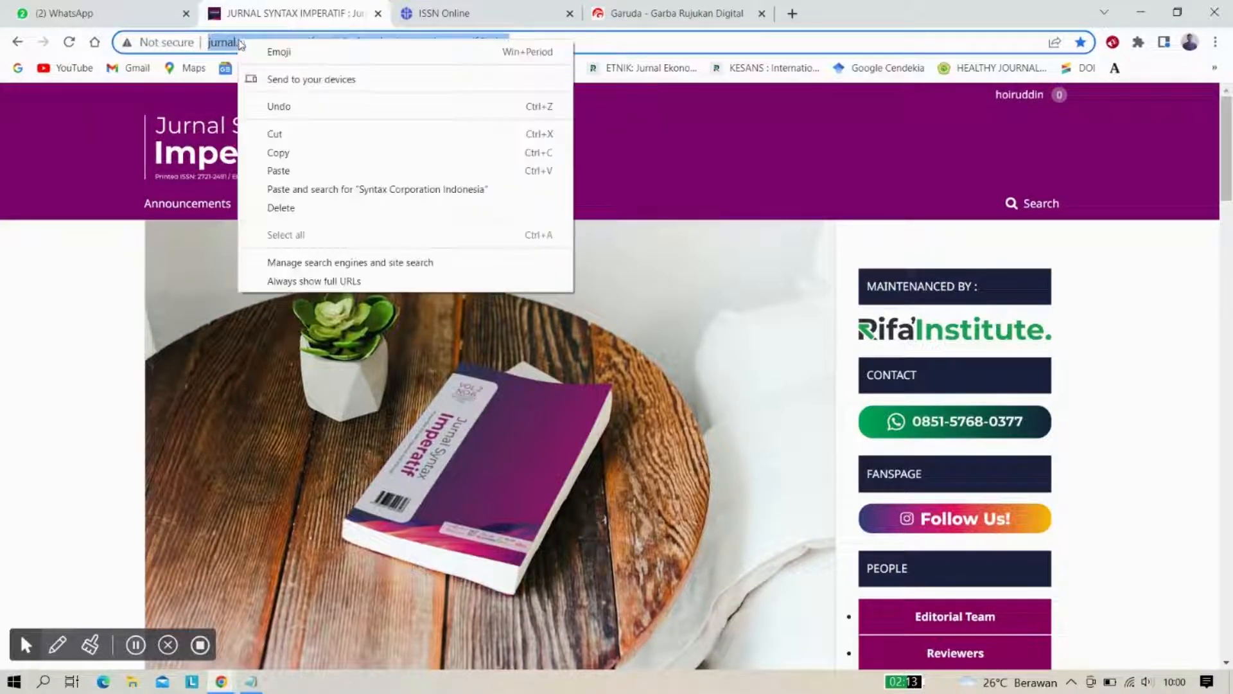
{"action": "left_click", "coordinate": [295, 153]}
{"action": "left_click", "coordinate": [639, 11]}
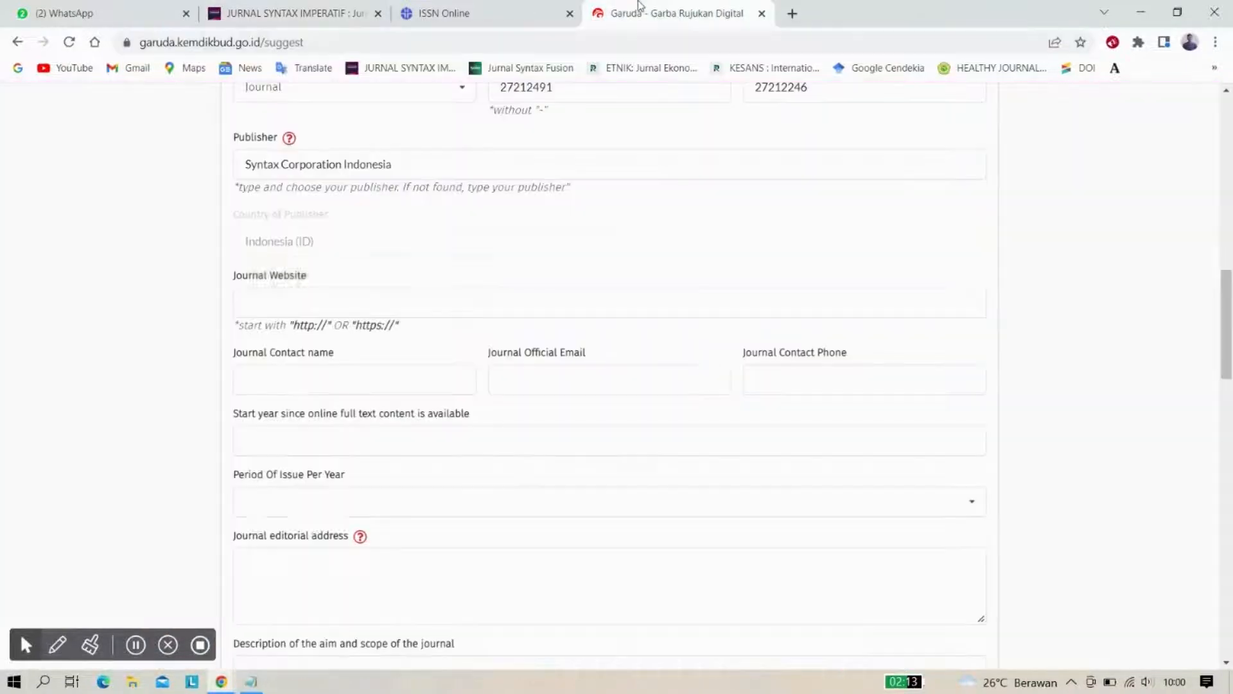
{"action": "left_click", "coordinate": [306, 298]}
{"action": "right_click", "coordinate": [306, 300]}
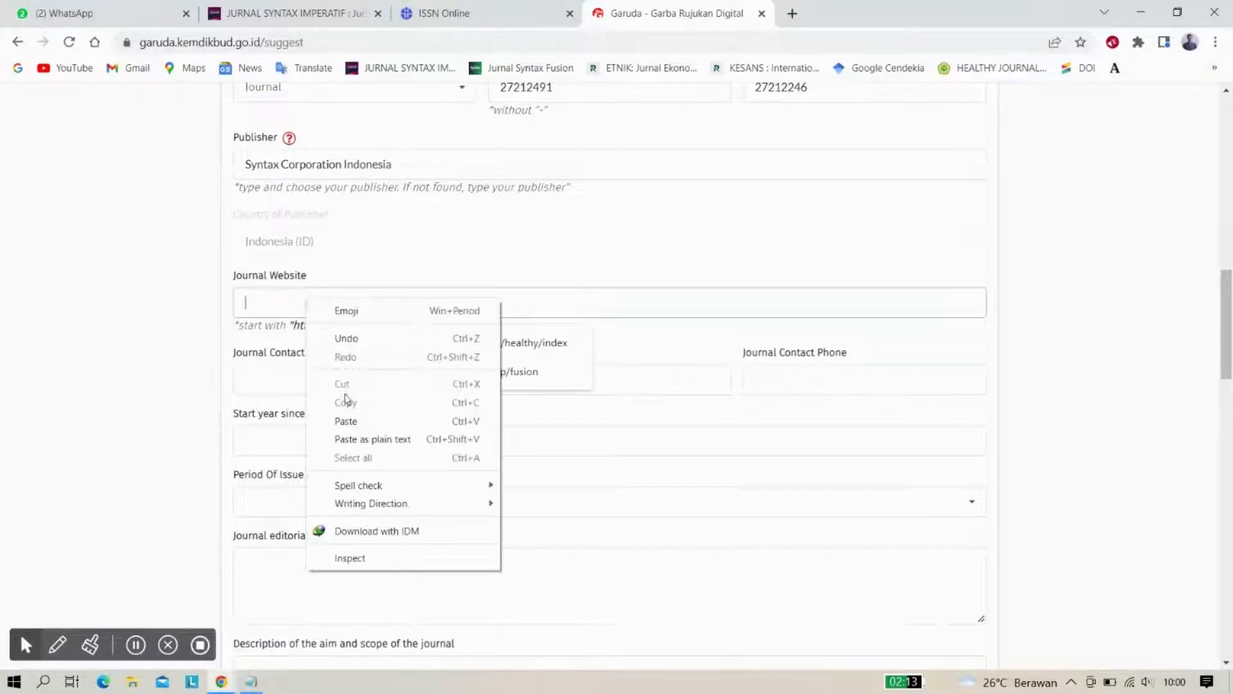
{"action": "left_click", "coordinate": [347, 422]}
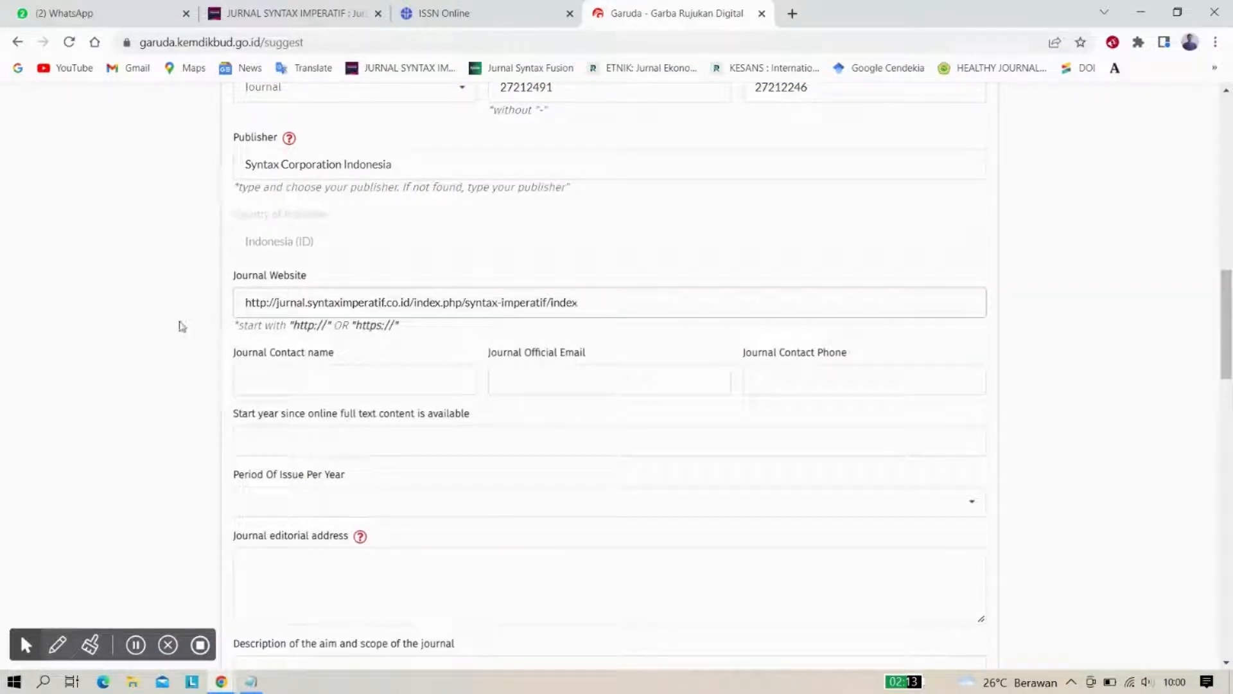
{"action": "scroll", "coordinate": [181, 326], "scroll_direction": "down", "scroll_amount": 1}
{"action": "scroll", "coordinate": [182, 326], "scroll_direction": "down", "scroll_amount": 1}
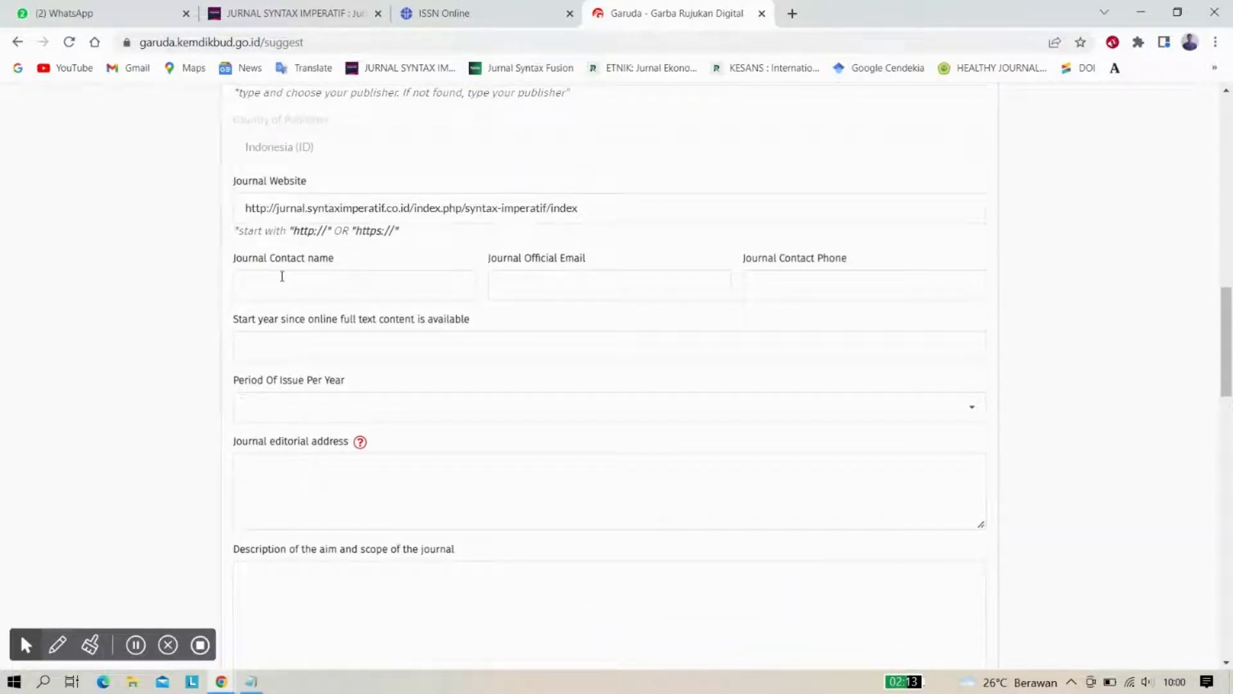
Copy the support contact's name from the journal's Contact page into Journal Contact name
{"action": "left_click", "coordinate": [278, 22]}
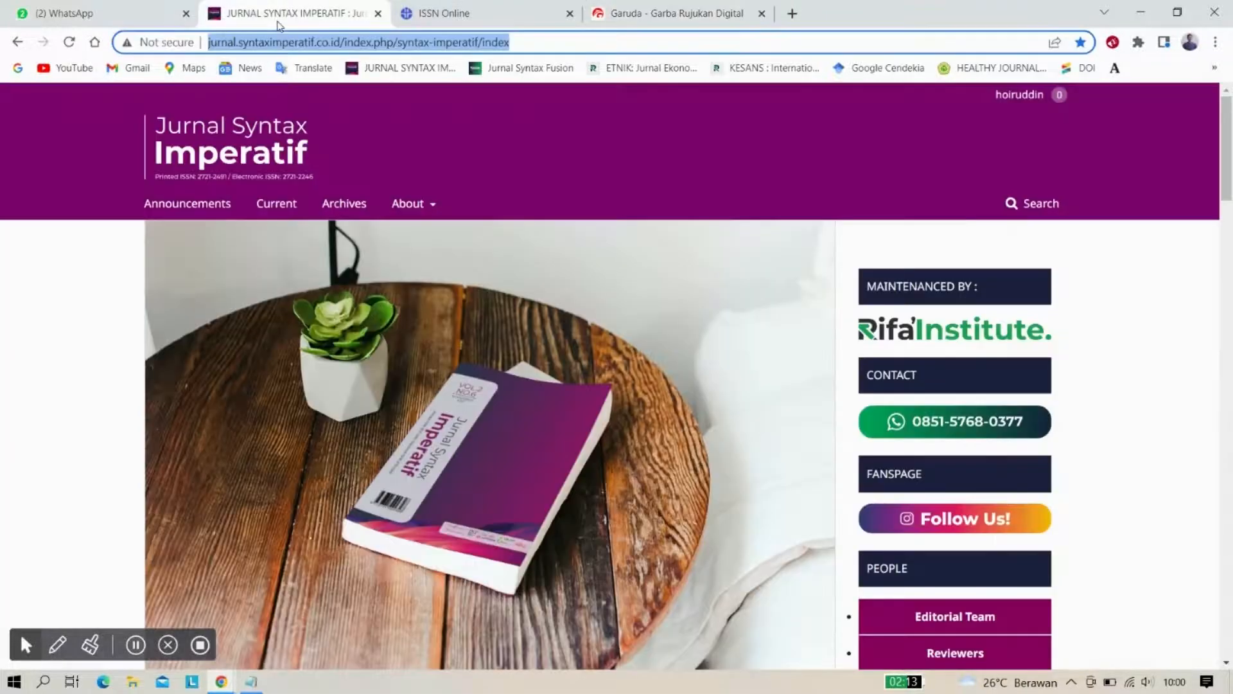
{"action": "mouse_move", "coordinate": [425, 205]}
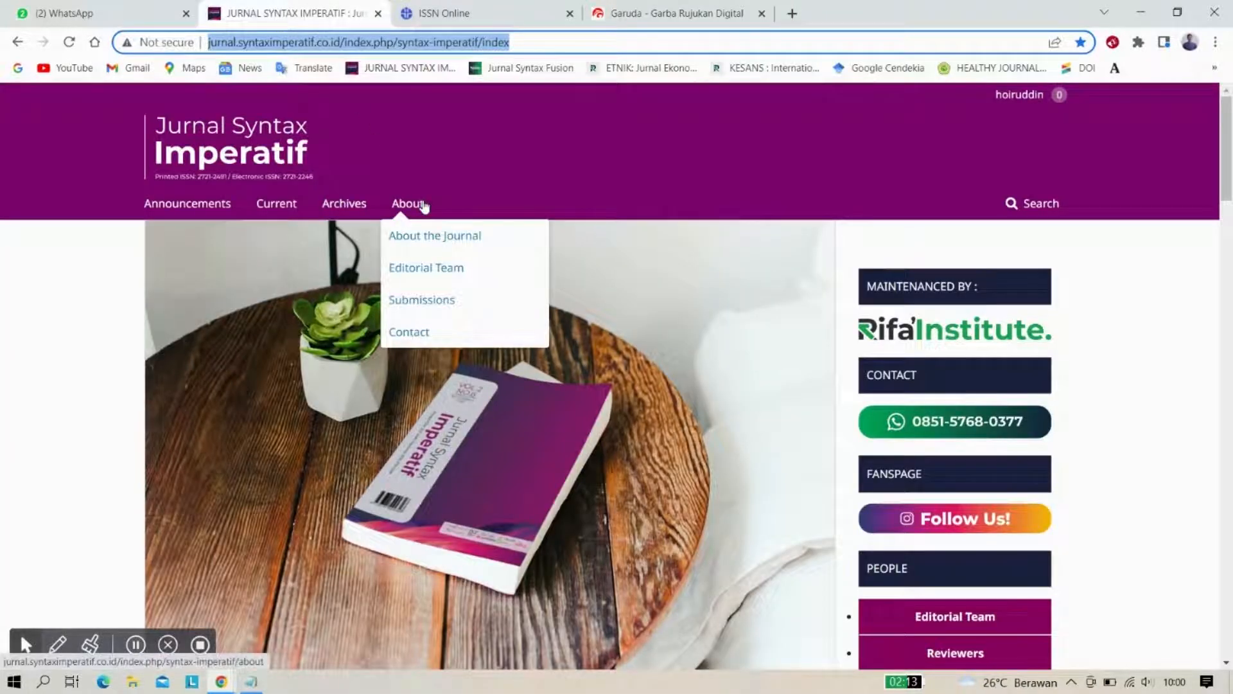
{"action": "left_click", "coordinate": [426, 330]}
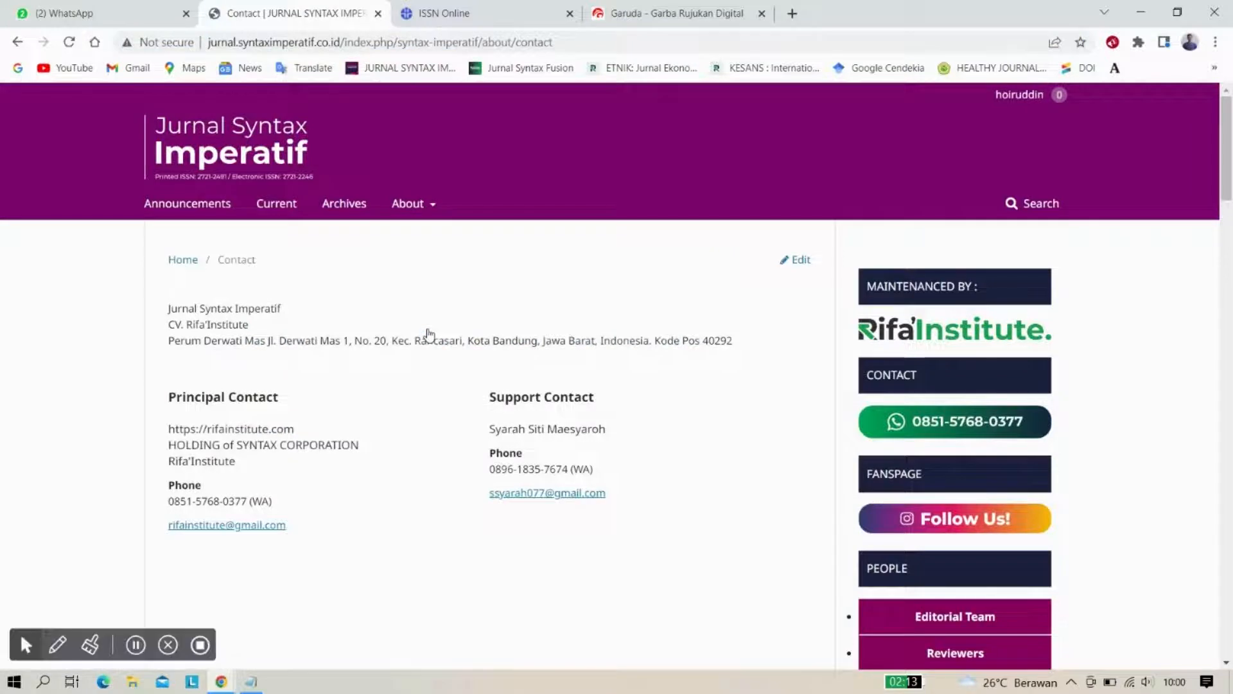
{"action": "scroll", "coordinate": [429, 334], "scroll_direction": "down", "scroll_amount": 1}
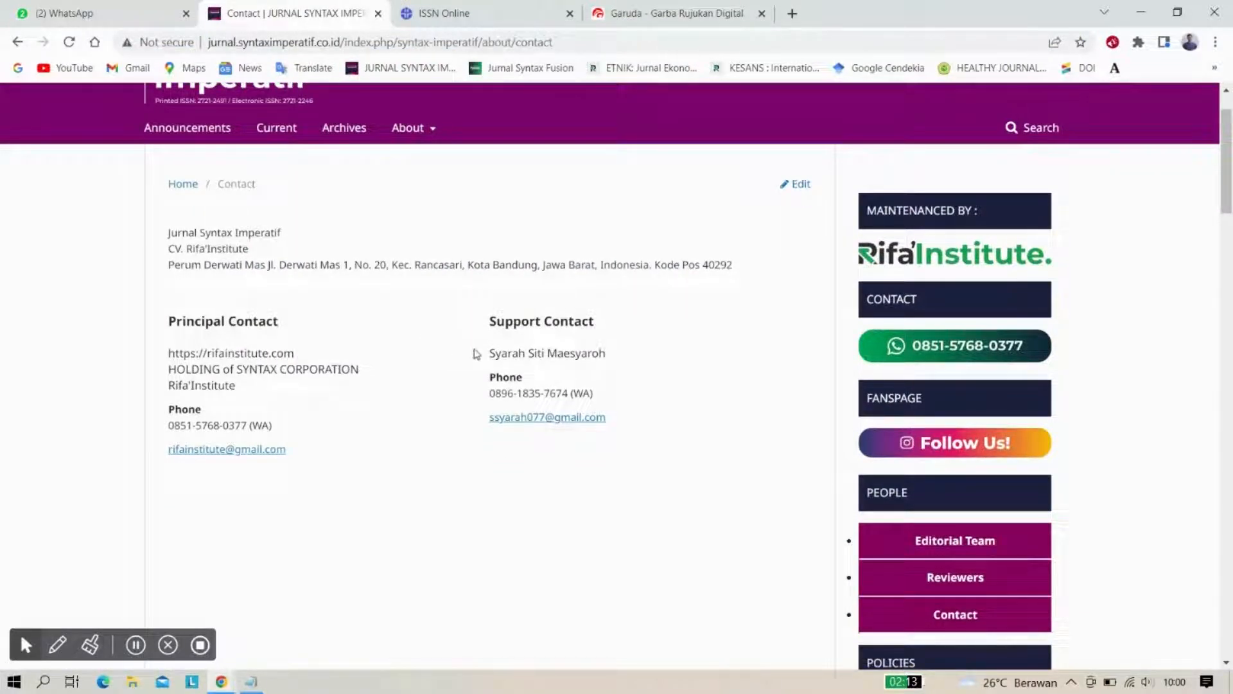
{"action": "left_click_drag", "start_coordinate": [489, 352], "coordinate": [610, 356]}
{"action": "key", "text": "ctrl+c"}
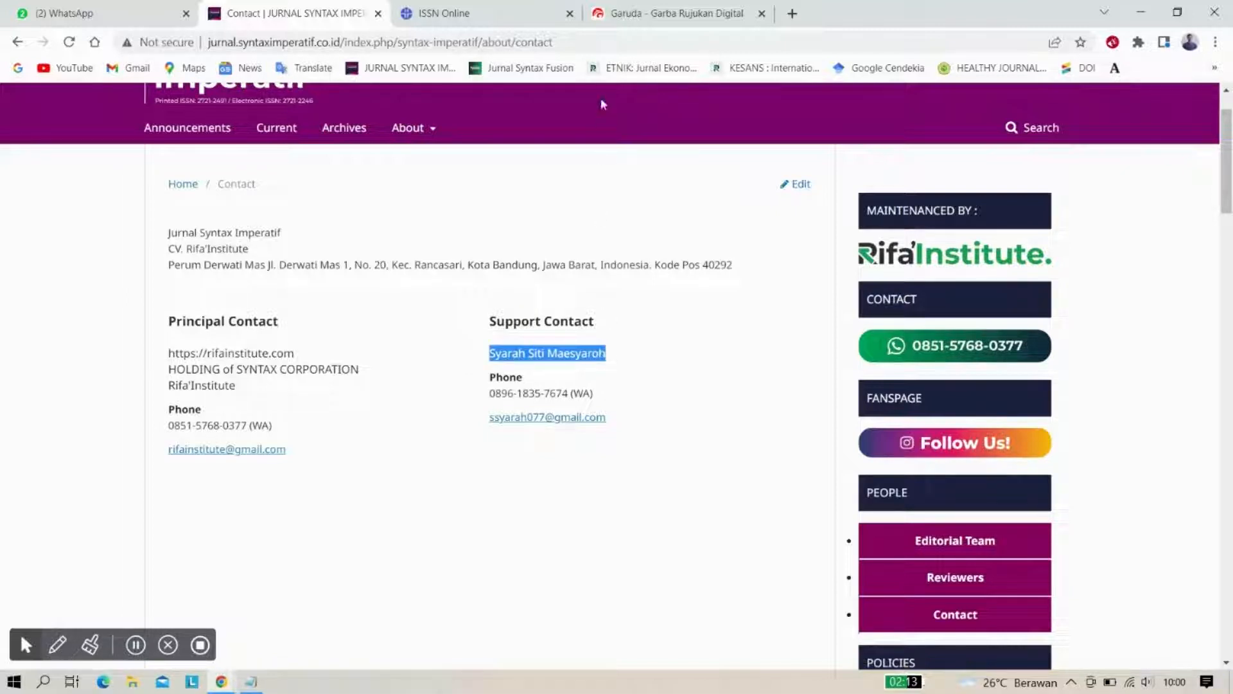
{"action": "left_click", "coordinate": [674, 6]}
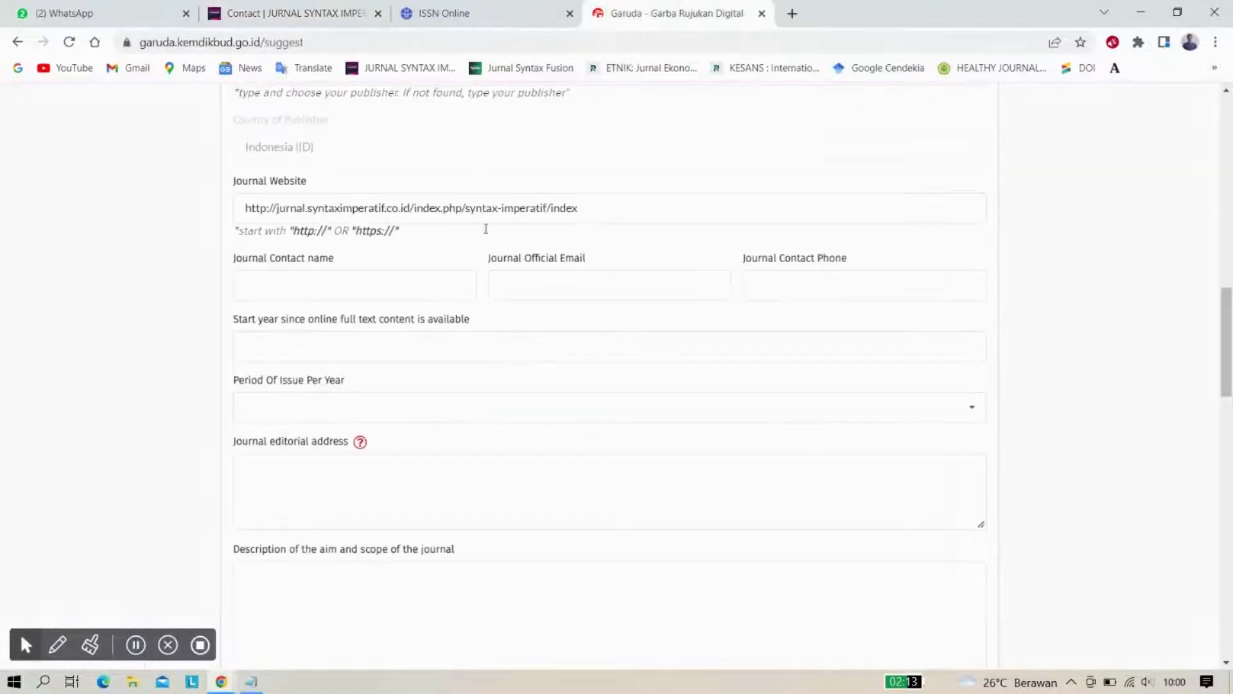
{"action": "left_click", "coordinate": [317, 290]}
{"action": "key", "text": "ctrl+v"}
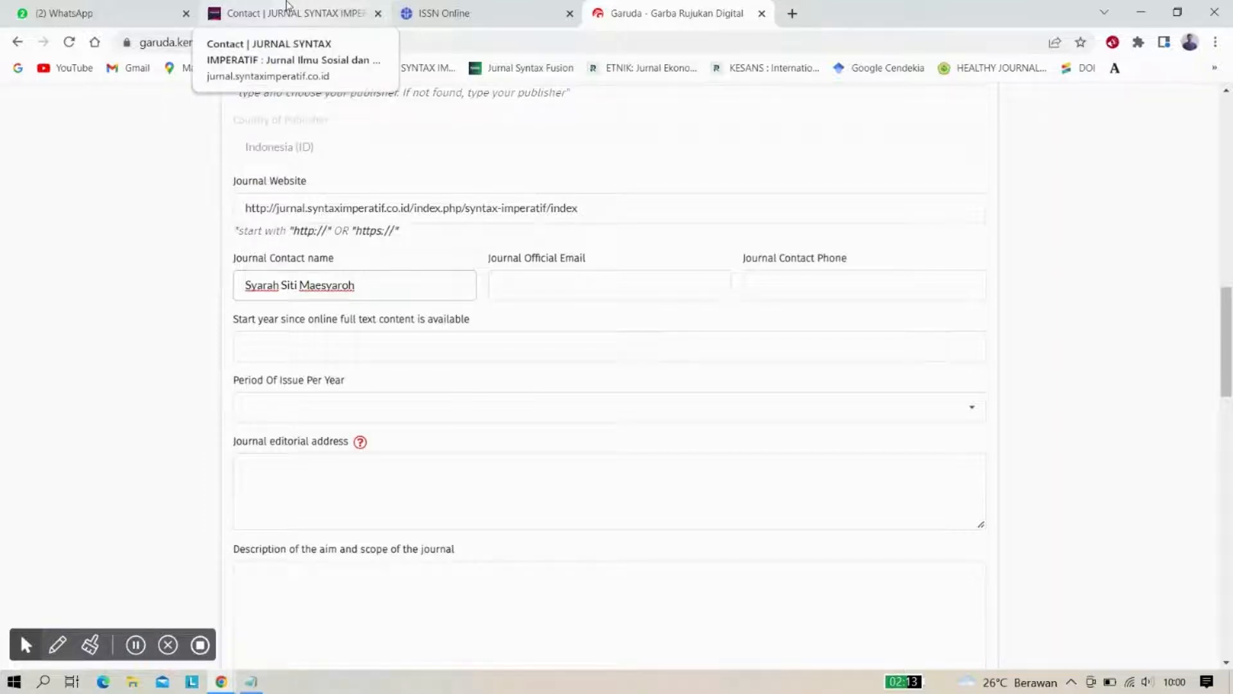
{"action": "left_click", "coordinate": [508, 267]}
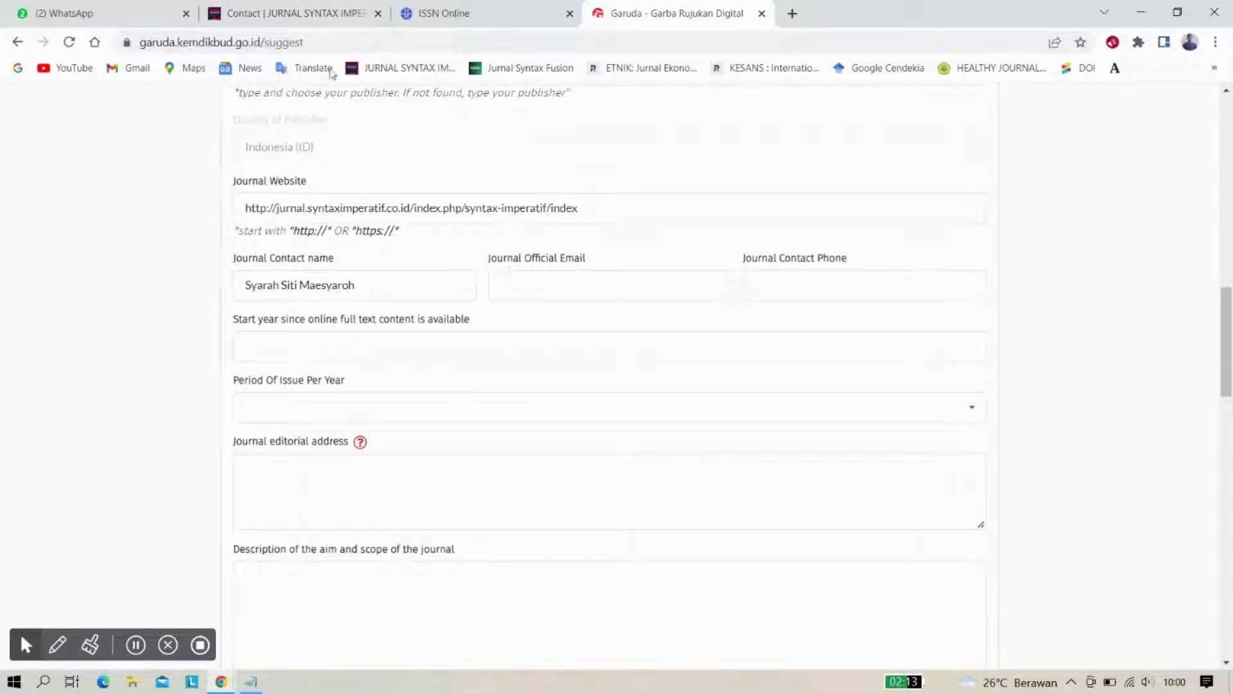
{"action": "left_click", "coordinate": [314, 5]}
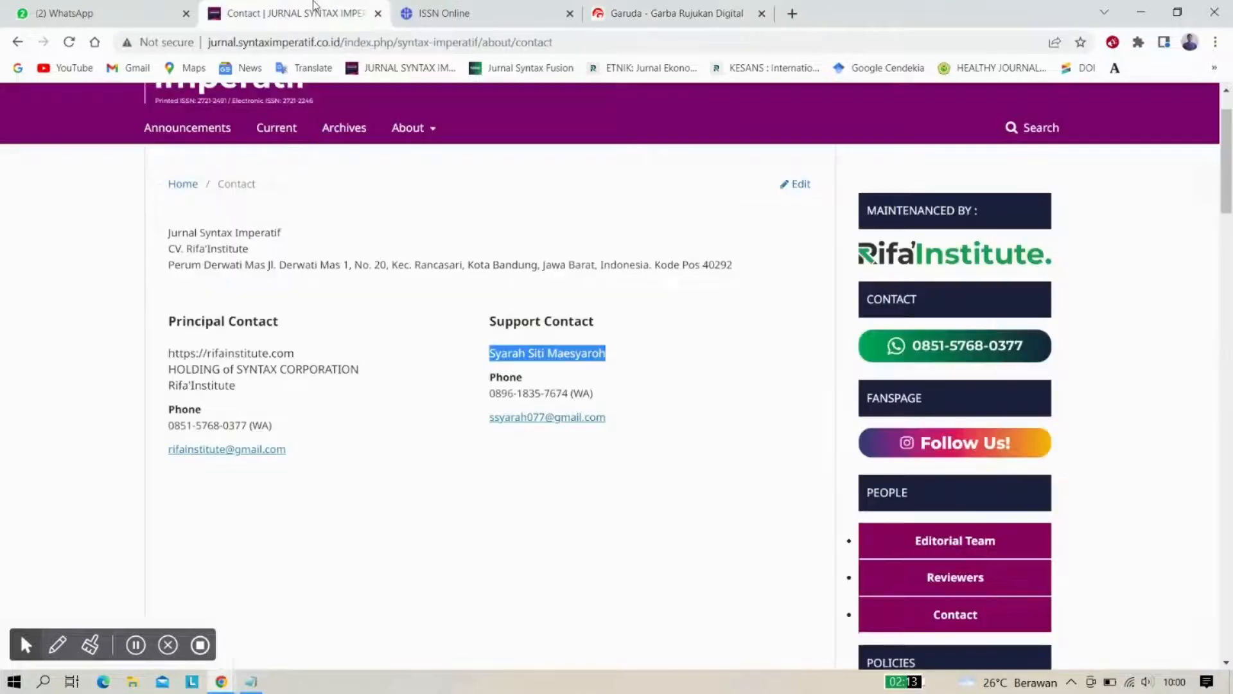
Copy the principal contact's email address into Journal Official Email
{"action": "left_click", "coordinate": [258, 400]}
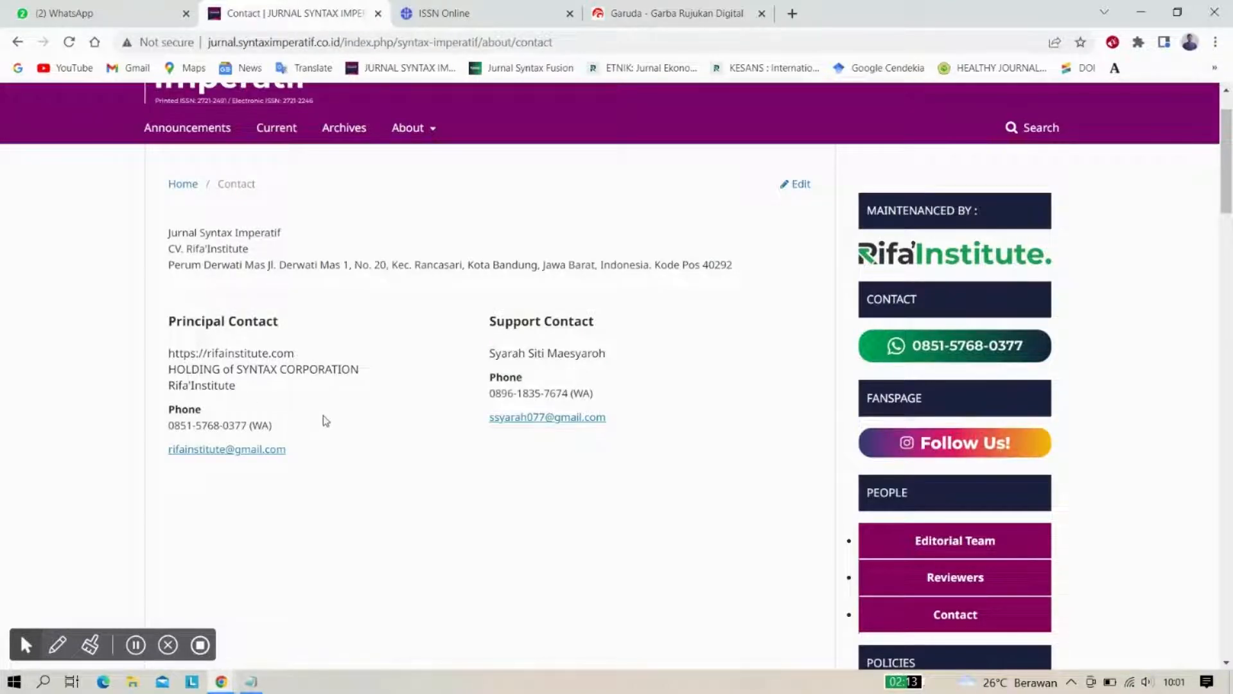
{"action": "scroll", "coordinate": [325, 427], "scroll_direction": "down", "scroll_amount": 1}
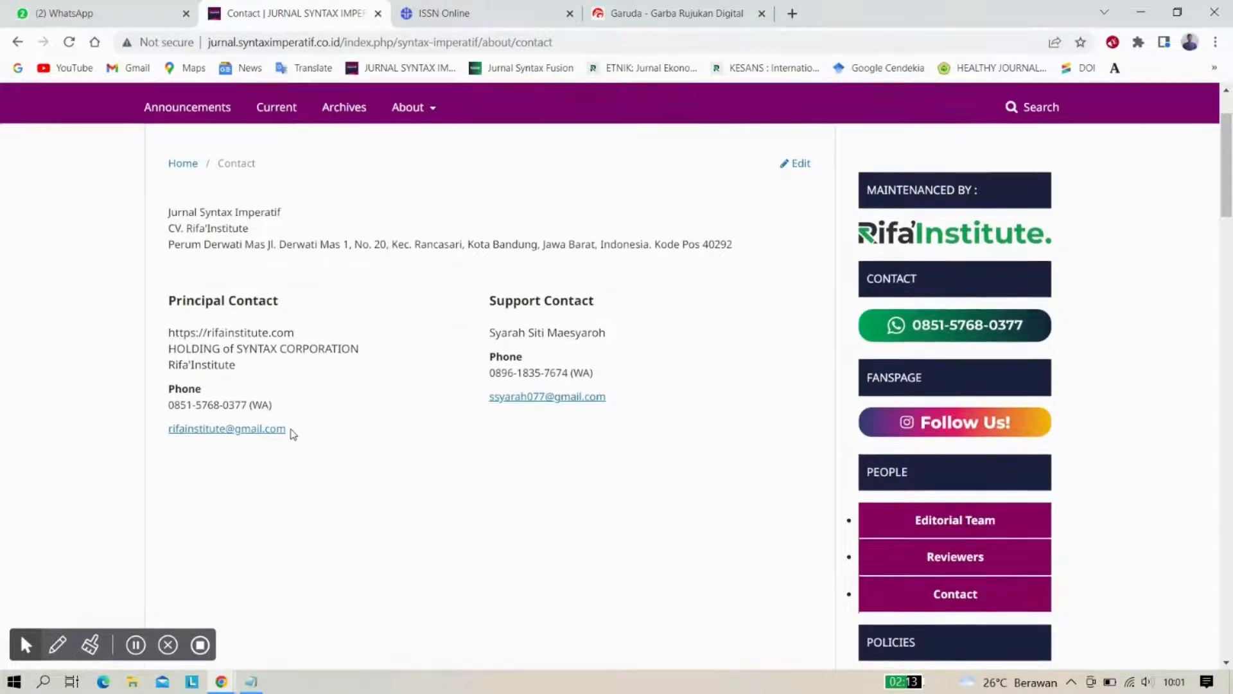
{"action": "left_click_drag", "start_coordinate": [287, 429], "coordinate": [170, 429]}
{"action": "key", "text": "ctrl+c"}
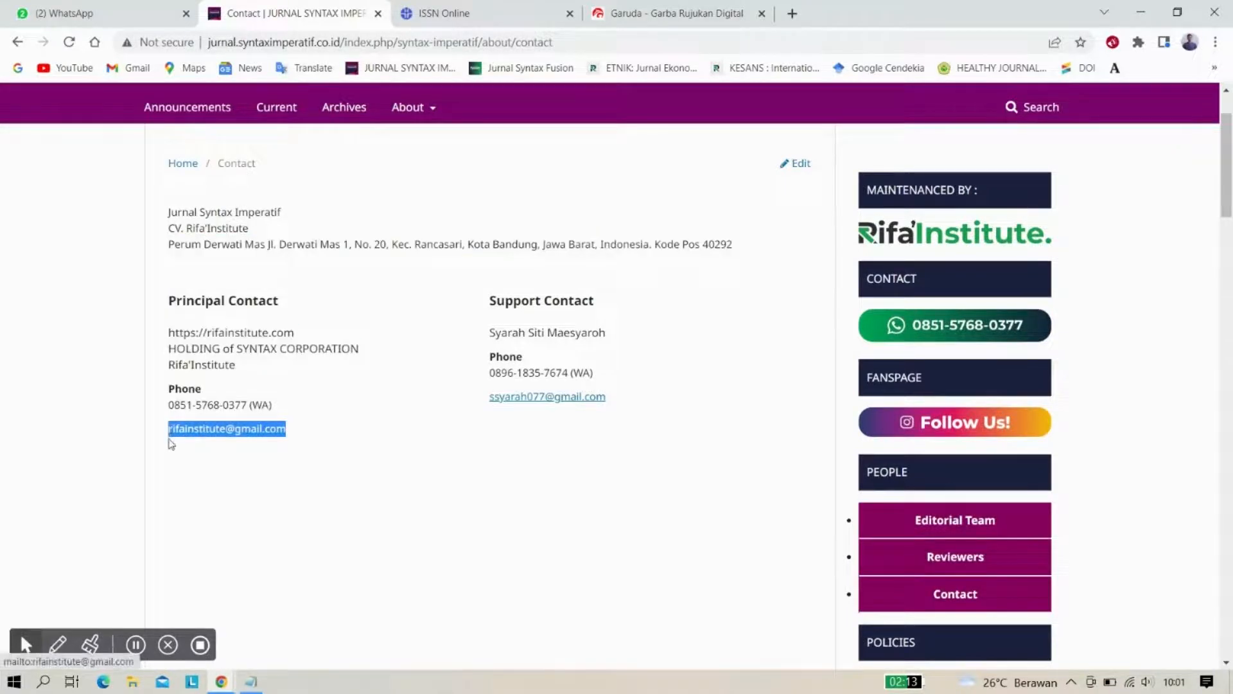
{"action": "left_click", "coordinate": [646, 5]}
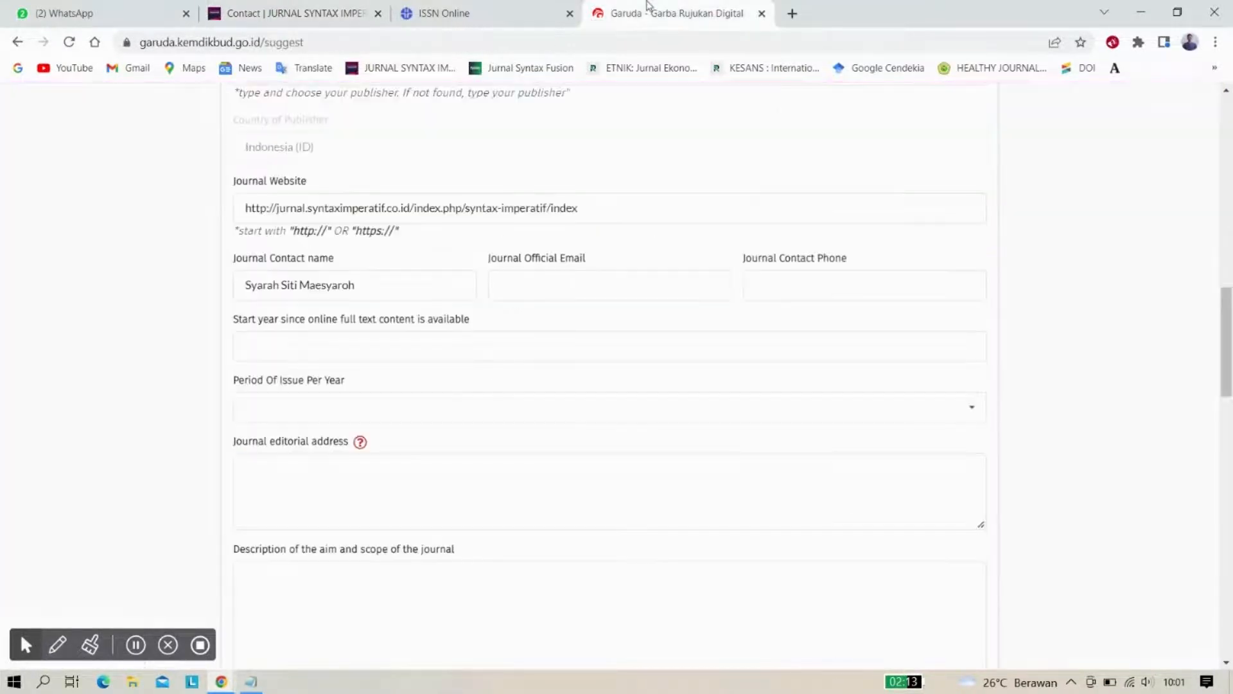
{"action": "left_click", "coordinate": [544, 277]}
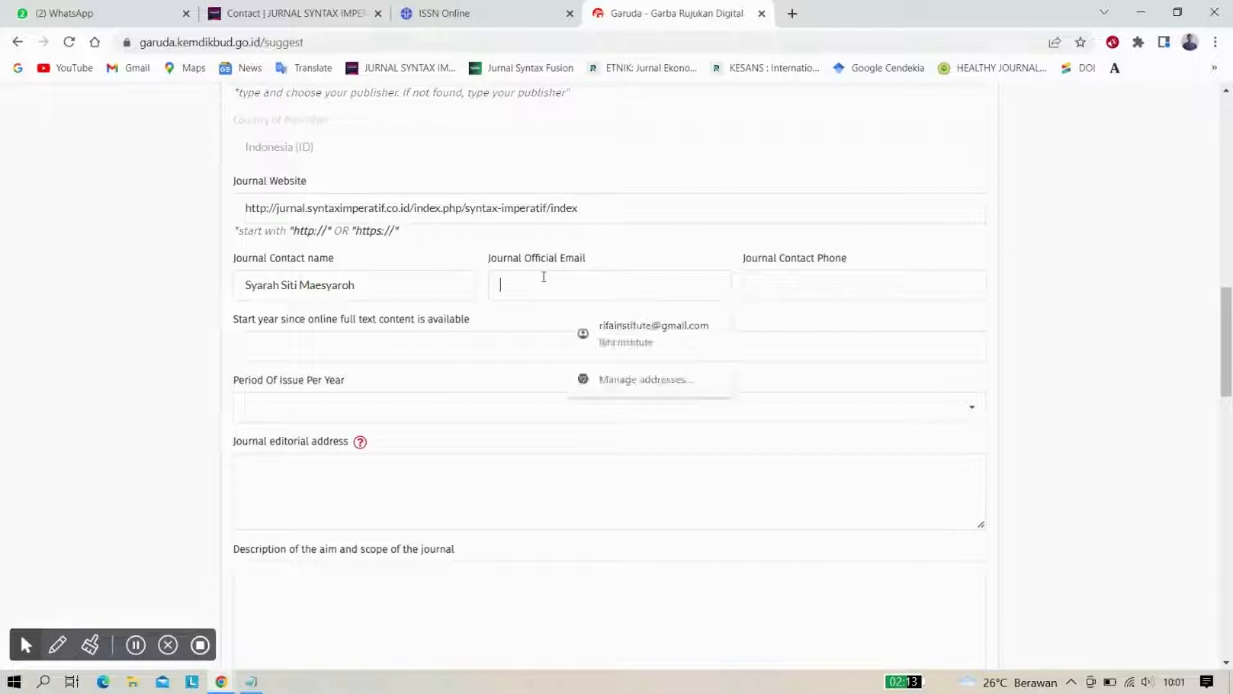
{"action": "key", "text": "ctrl+v"}
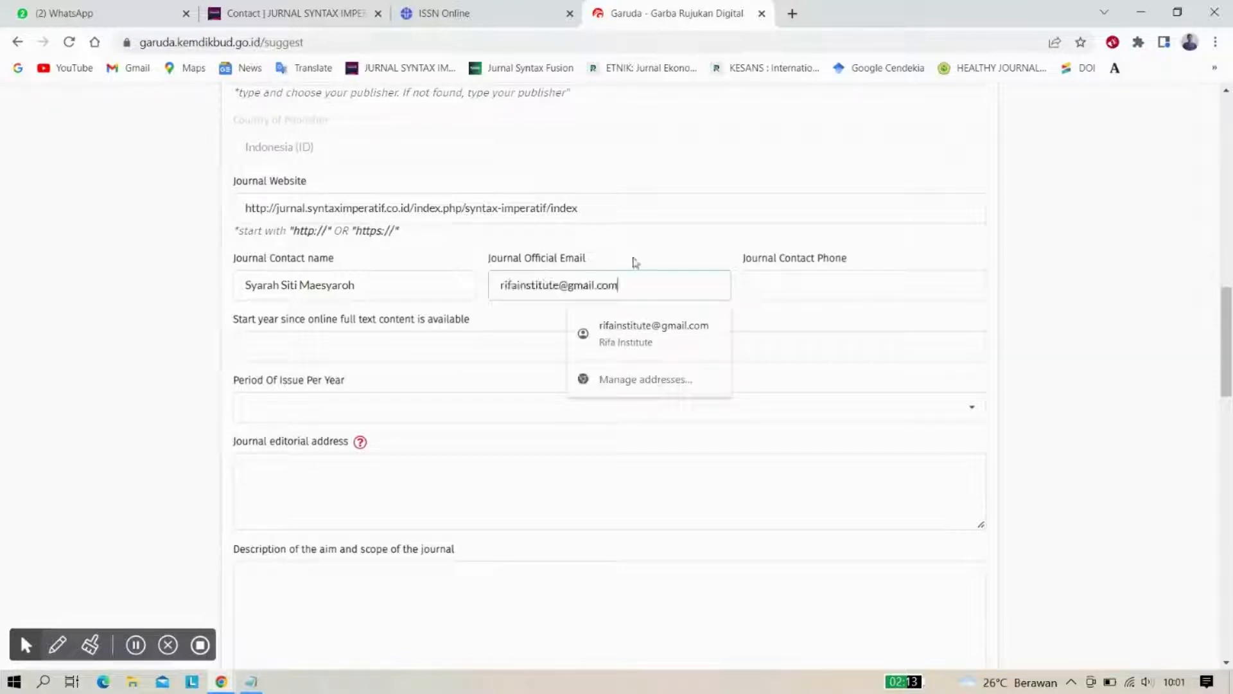
{"action": "left_click", "coordinate": [811, 283]}
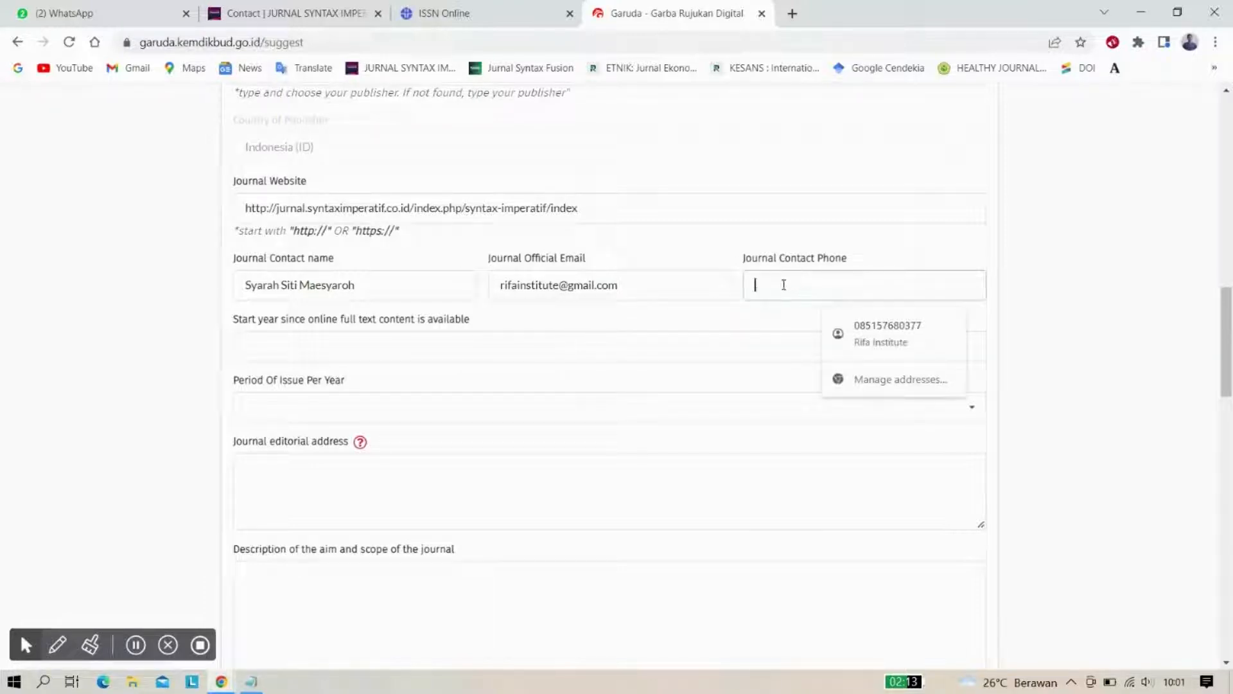
Enter the principal contact's phone number in Contact Phone without its dashes
{"action": "left_click", "coordinate": [309, 9]}
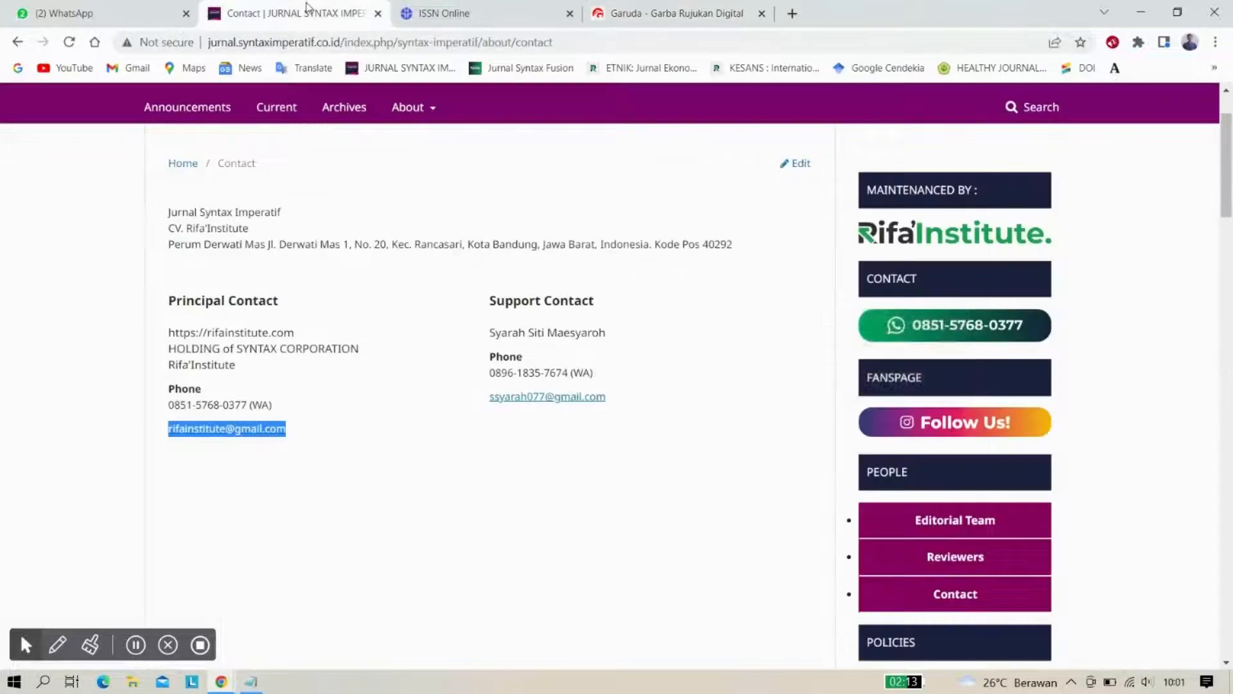
{"action": "left_click_drag", "start_coordinate": [249, 406], "coordinate": [170, 414]}
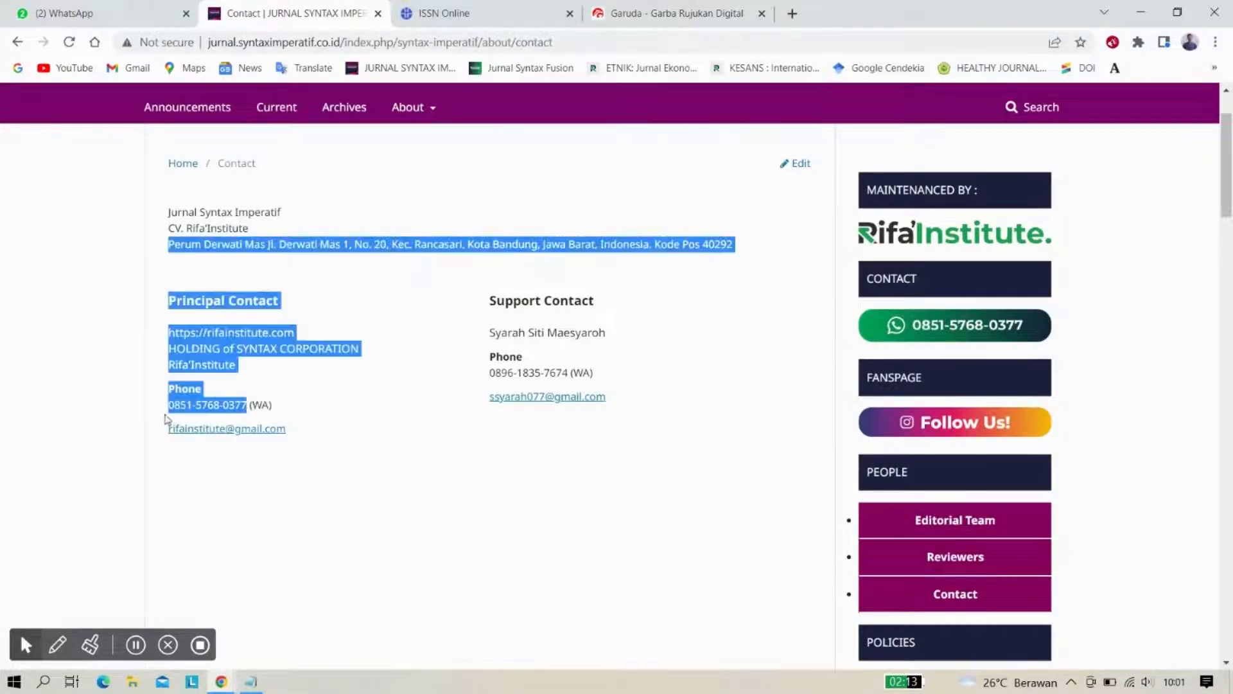
{"action": "left_click", "coordinate": [165, 406]}
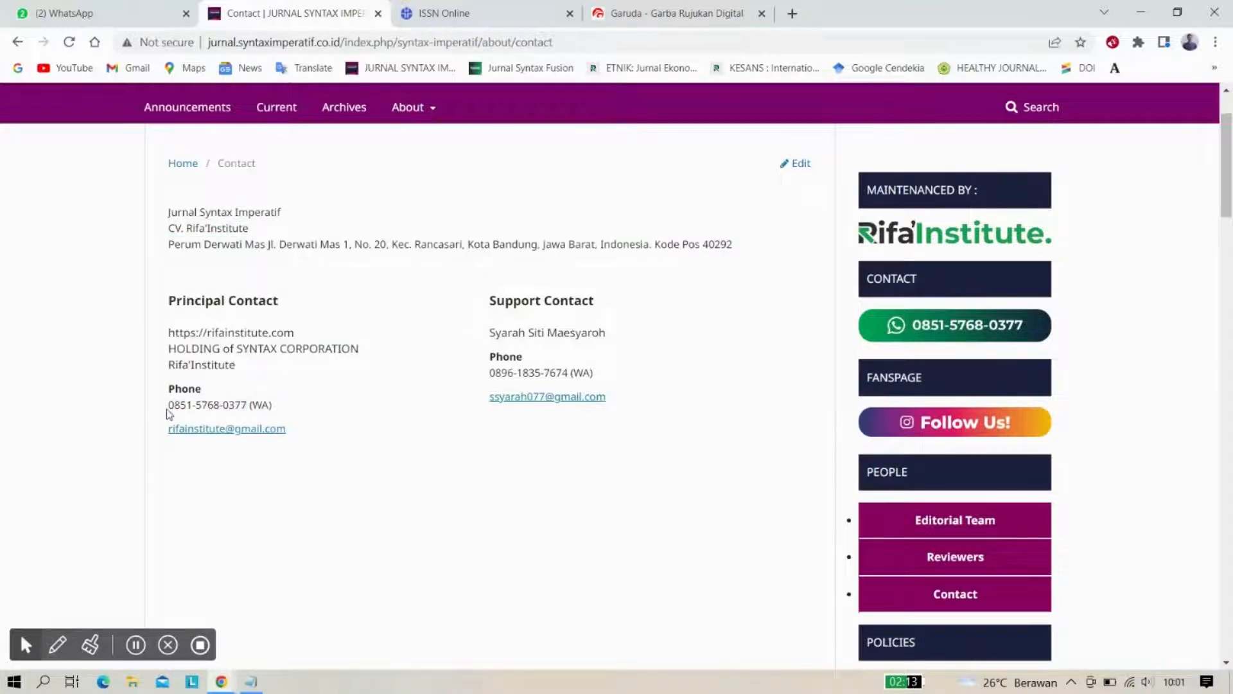
{"action": "mouse_move", "coordinate": [166, 410]}
{"action": "left_mouse_down"}
{"action": "mouse_move", "coordinate": [238, 404]}
{"action": "mouse_move", "coordinate": [172, 409]}
{"action": "left_mouse_up"}
{"action": "key", "text": "ctrl+c"}
{"action": "left_click", "coordinate": [249, 406]}
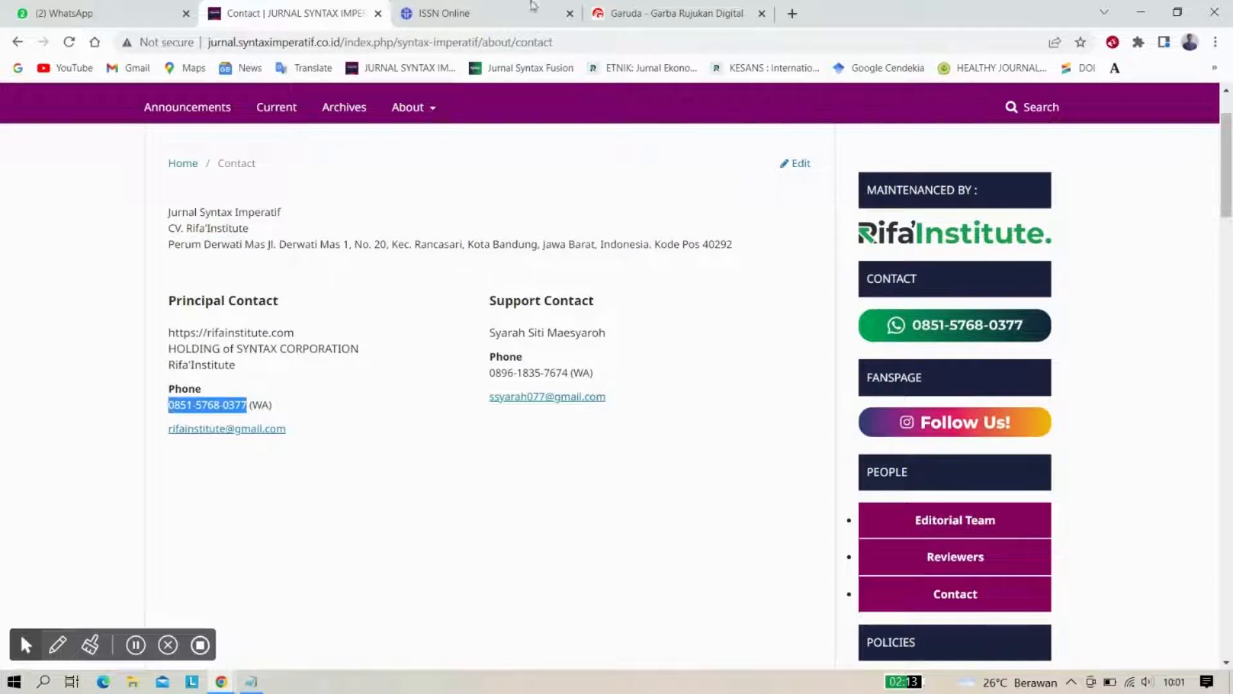
{"action": "left_click", "coordinate": [636, 9]}
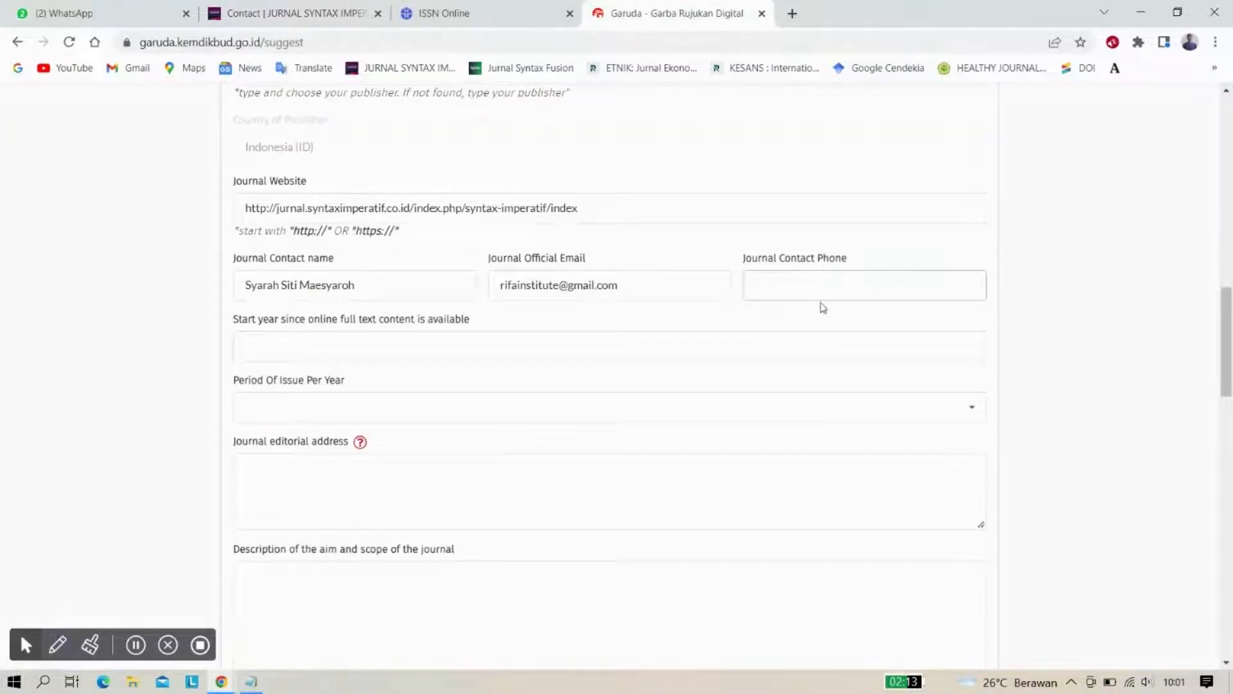
{"action": "key", "text": "ctrl+v"}
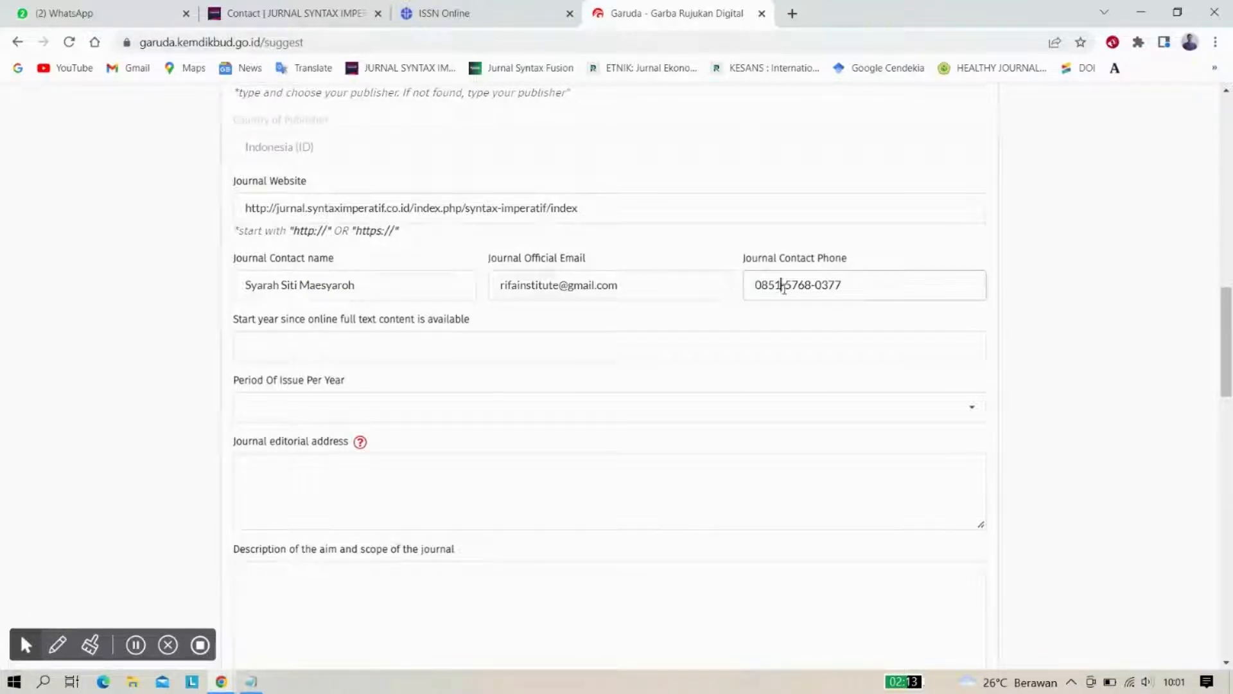
{"action": "key", "text": "Delete"}
{"action": "key", "text": "BackSpace"}
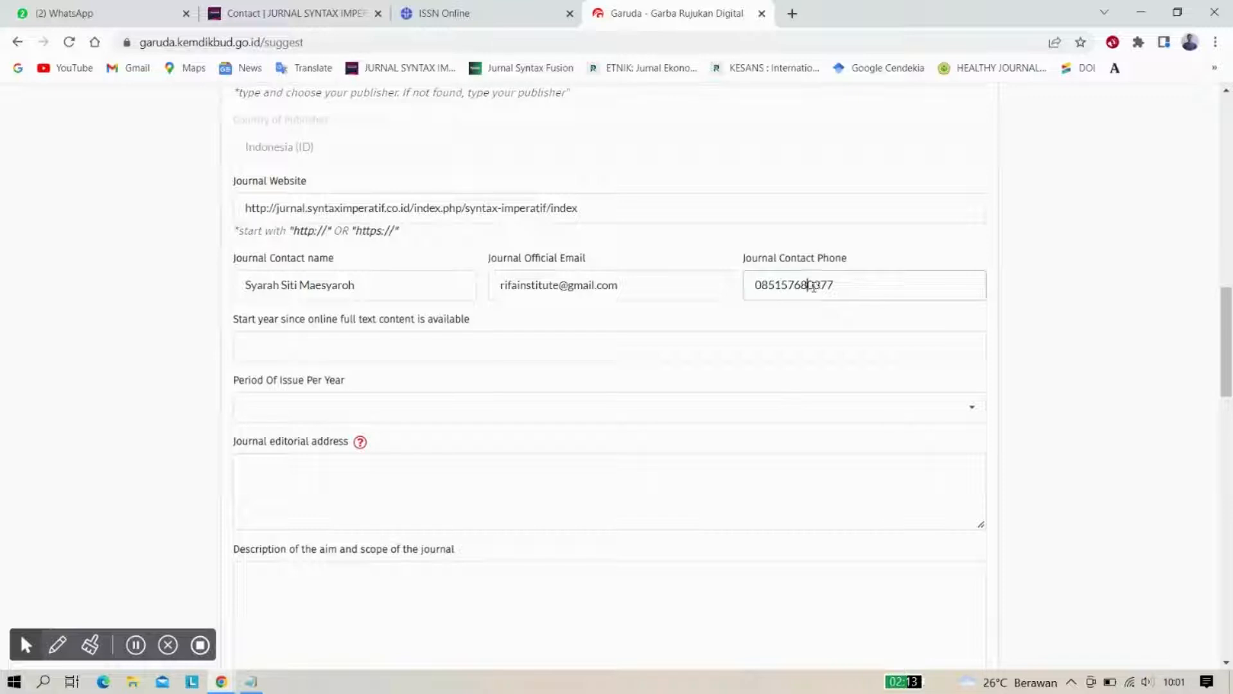
{"action": "left_click", "coordinate": [178, 314]}
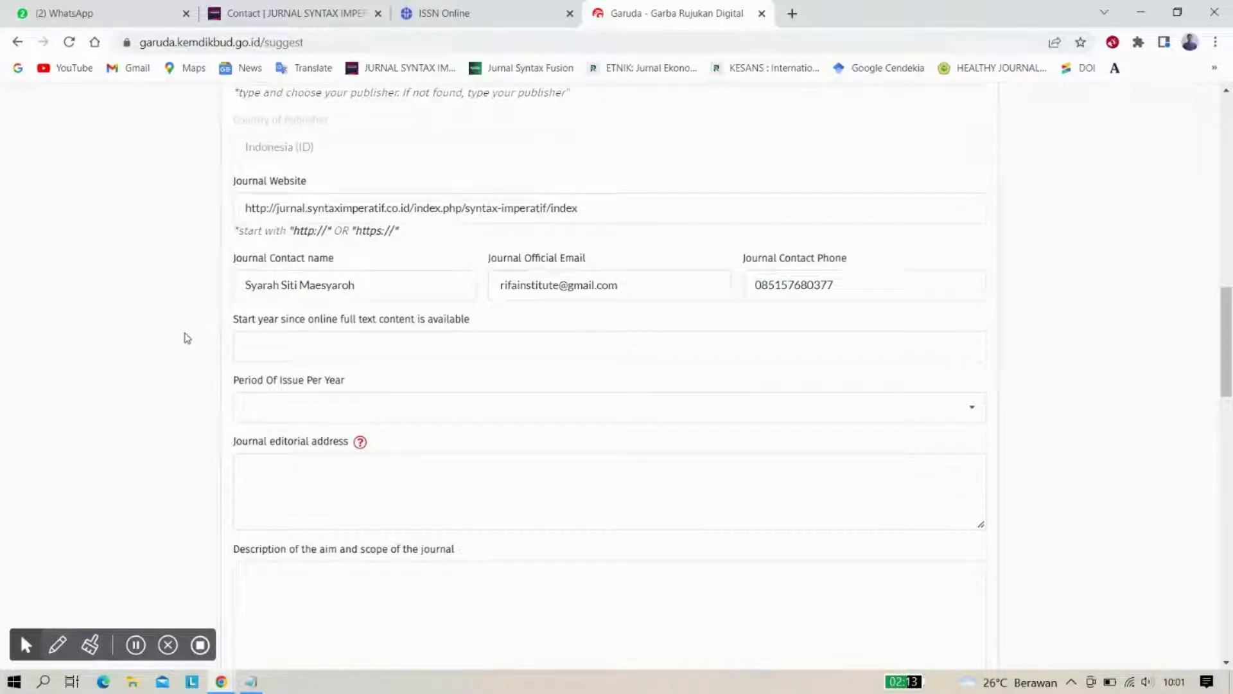
{"action": "scroll", "coordinate": [186, 337], "scroll_direction": "down", "scroll_amount": 1}
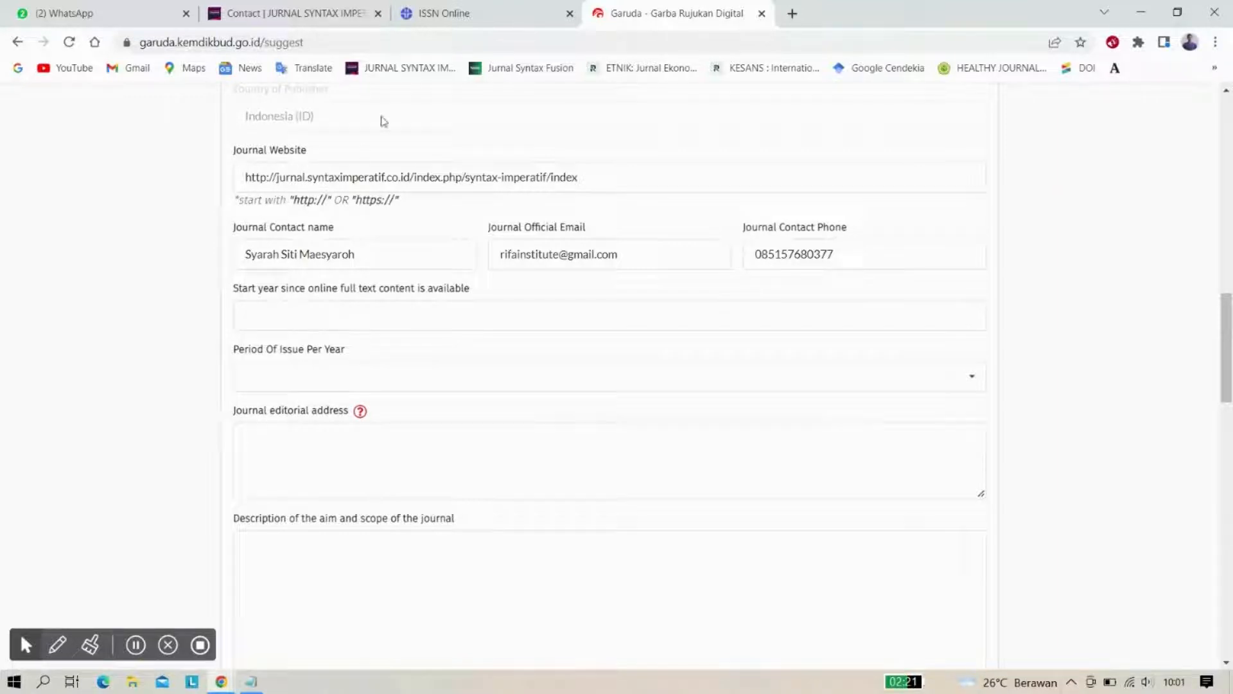
{"action": "left_click", "coordinate": [434, 8]}
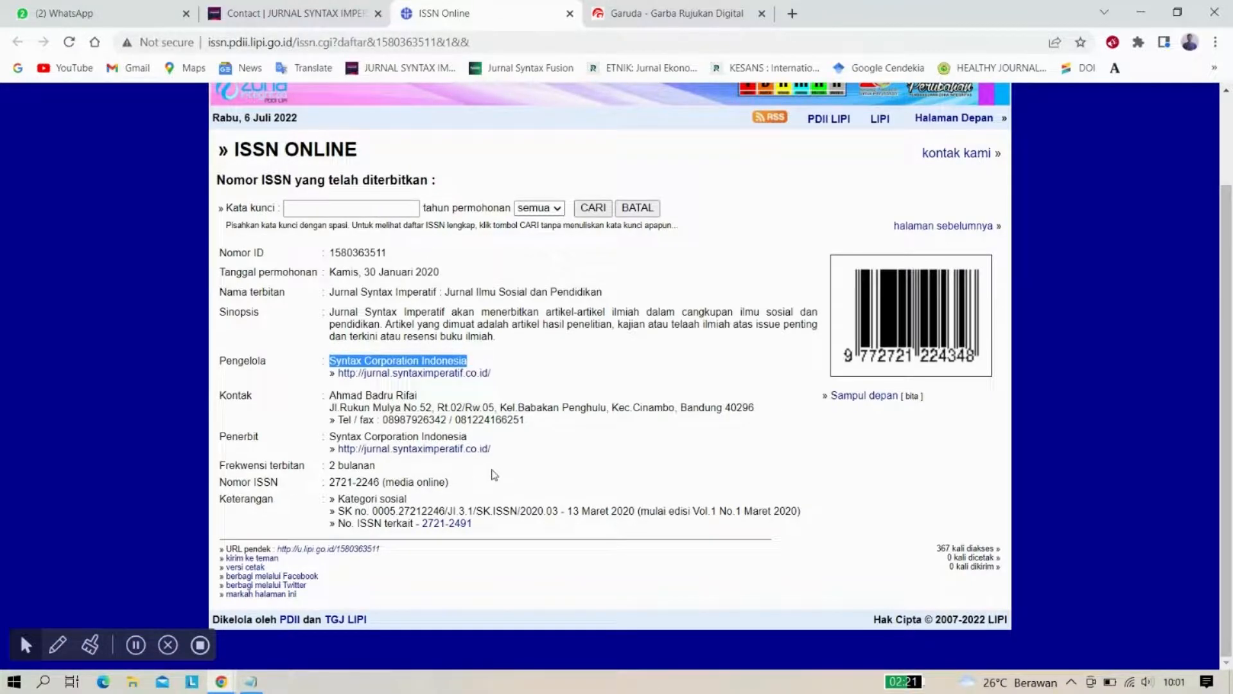
Review the ISSN Online record, then return to the Garuda form
{"action": "scroll", "coordinate": [492, 478], "scroll_direction": "up", "scroll_amount": 1}
{"action": "scroll", "coordinate": [493, 475], "scroll_direction": "down", "scroll_amount": 1}
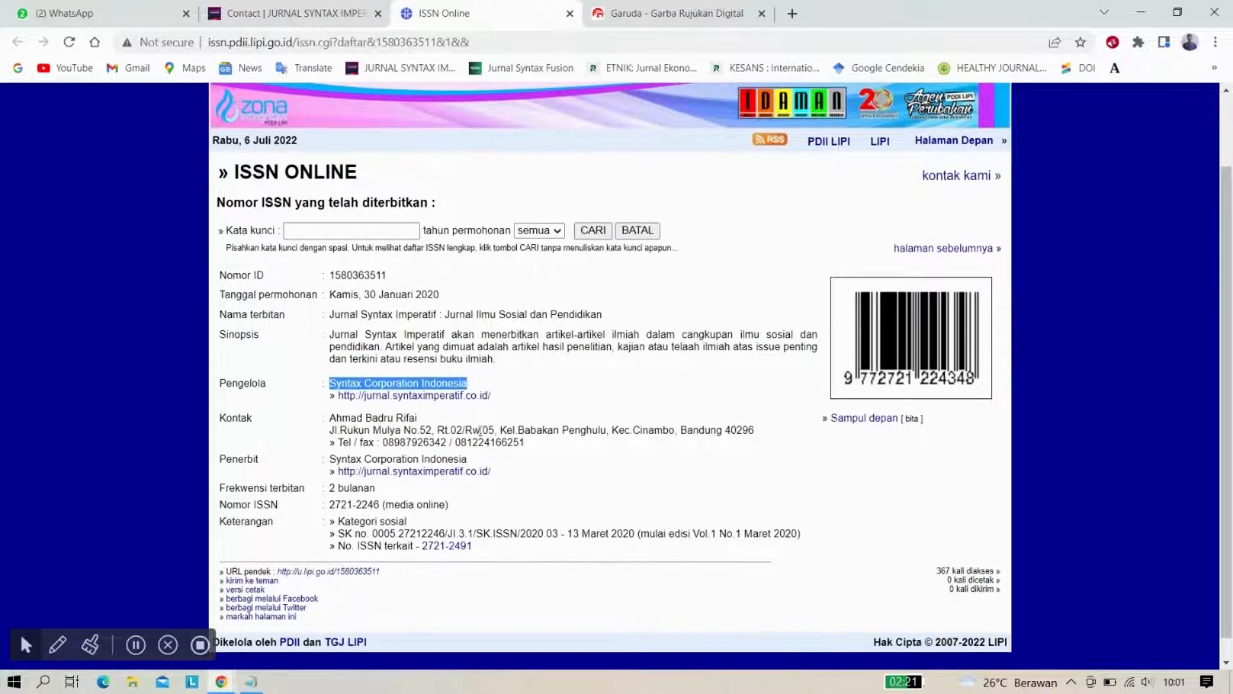
{"action": "left_click_drag", "start_coordinate": [457, 292], "coordinate": [434, 308]}
{"action": "left_click", "coordinate": [439, 310]}
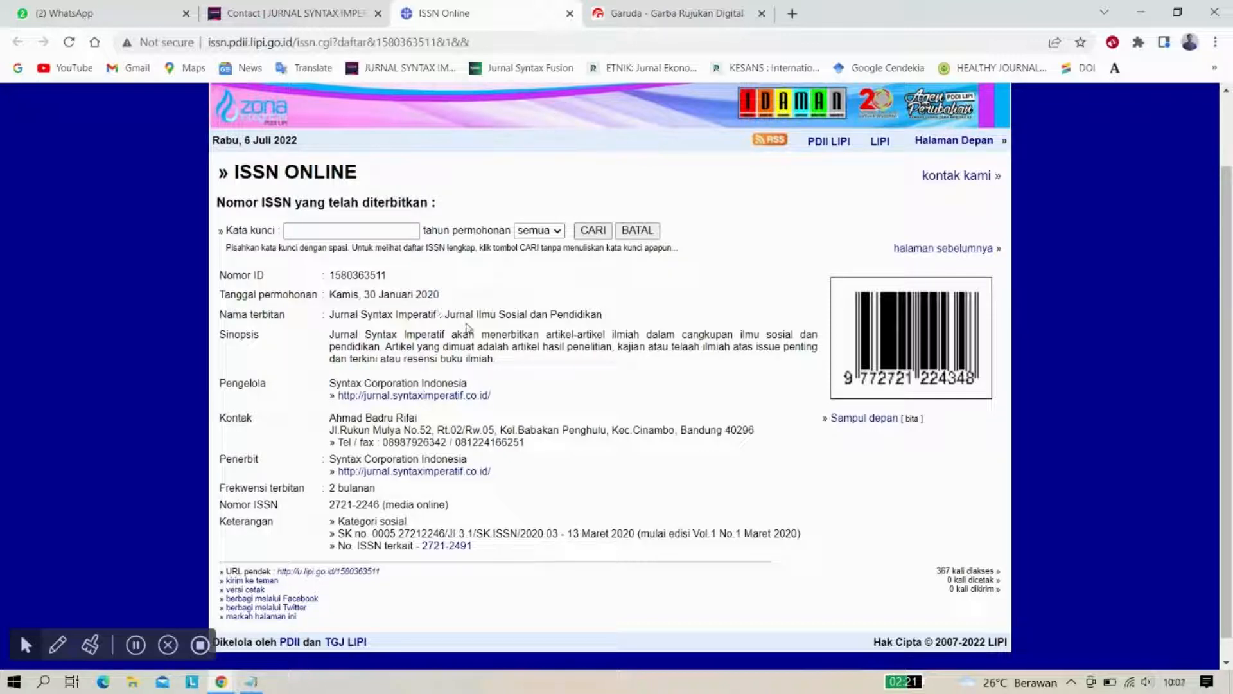
{"action": "scroll", "coordinate": [474, 331], "scroll_direction": "down", "scroll_amount": 1}
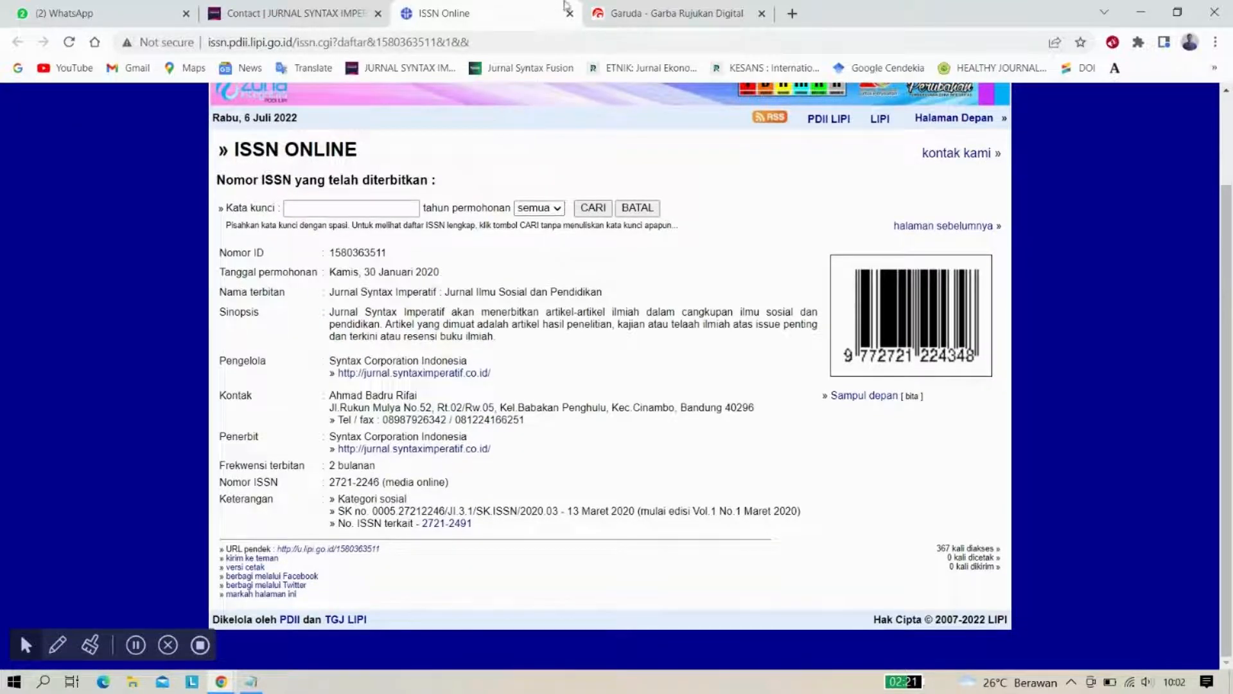
{"action": "left_click", "coordinate": [639, 7]}
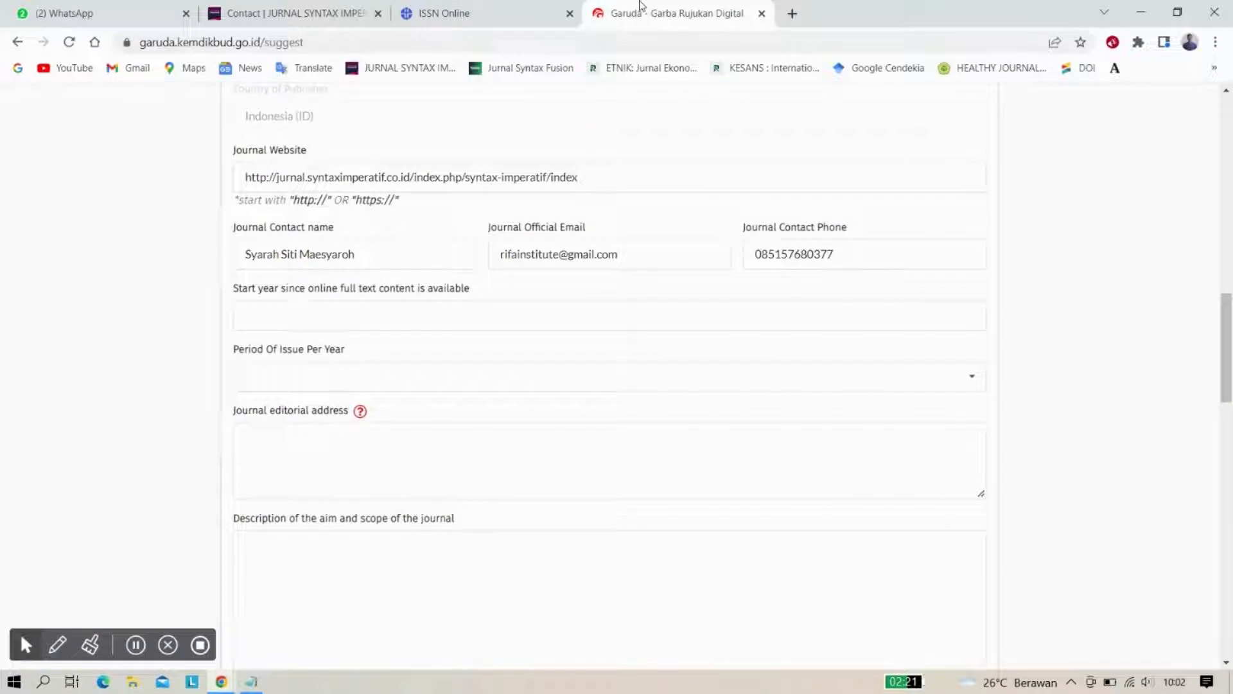
Set the online full-text start year to 2020 and expand the Period Of Issue list
{"action": "left_click", "coordinate": [322, 317]}
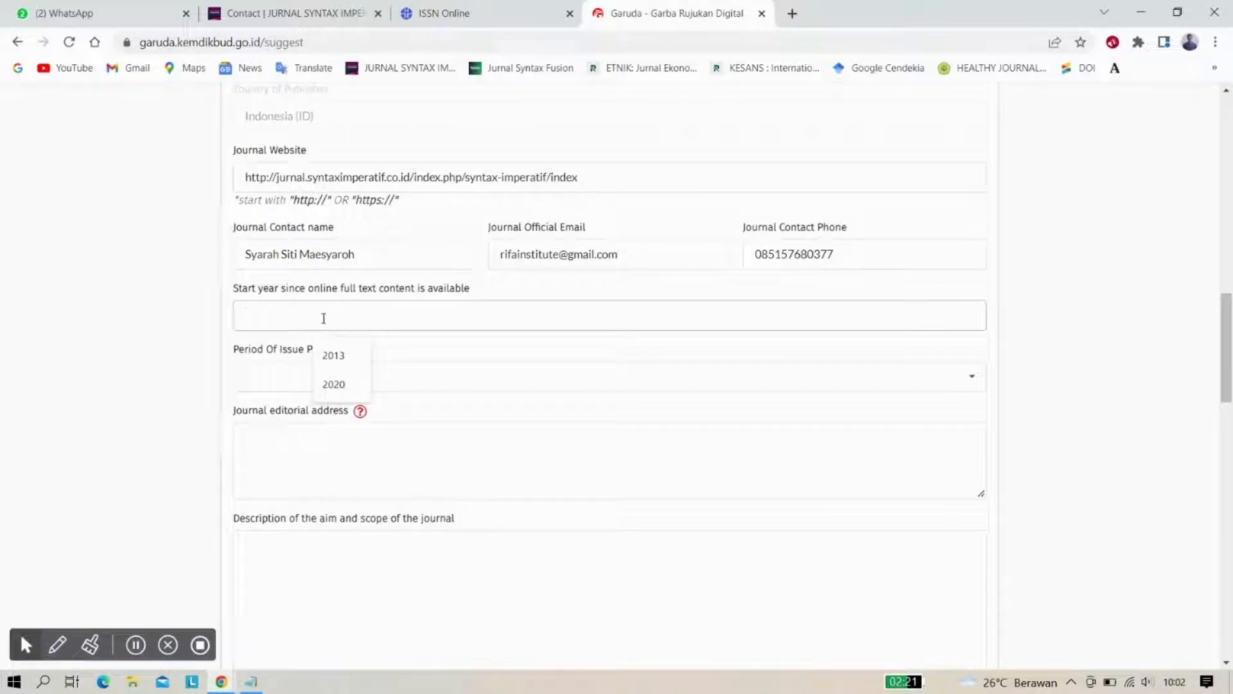
{"action": "type", "text": "2020"}
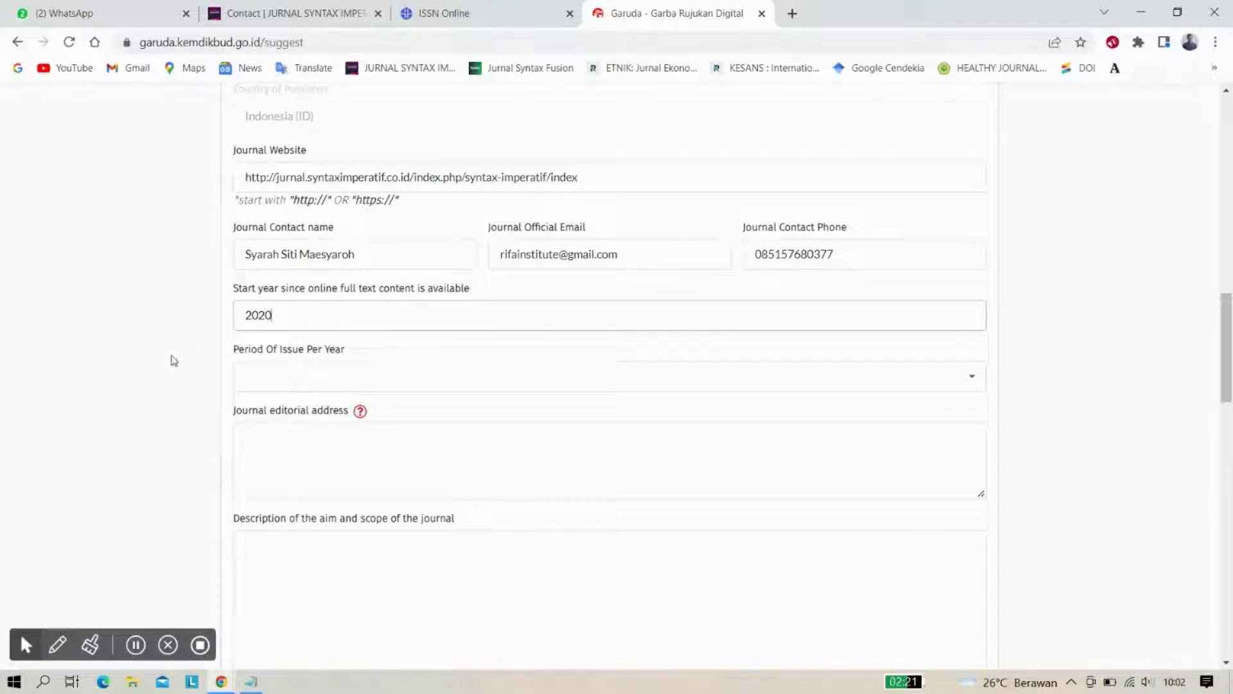
{"action": "left_click", "coordinate": [173, 361]}
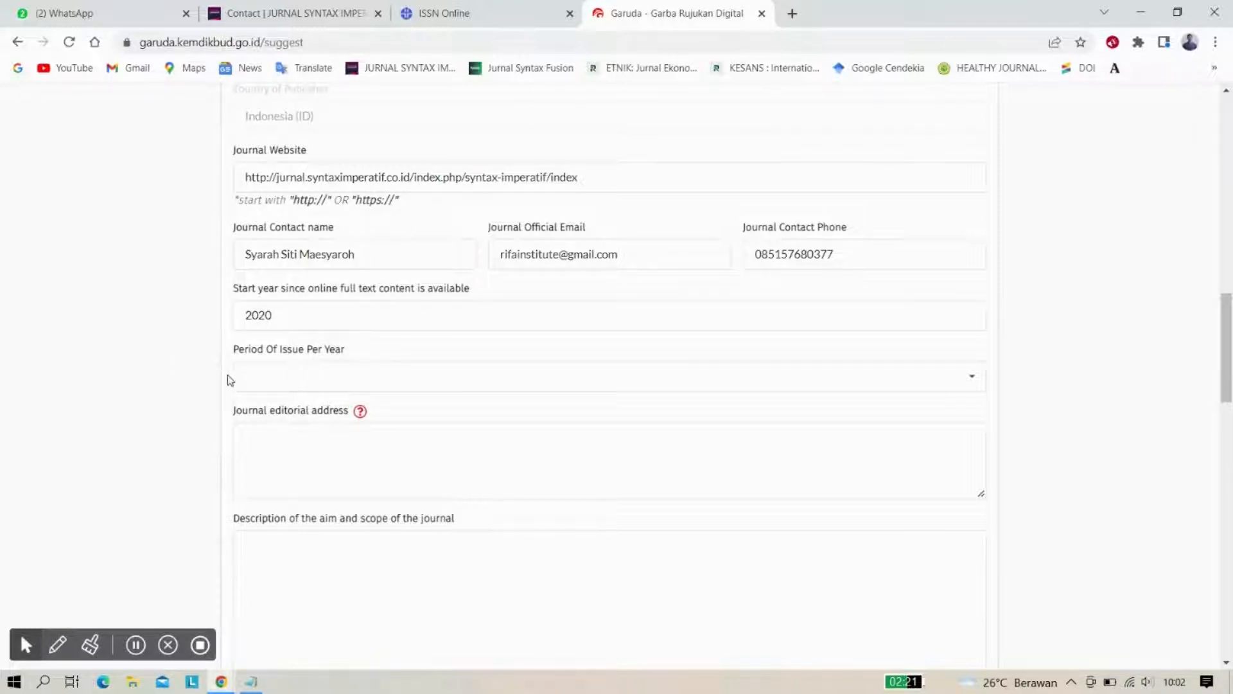
{"action": "scroll", "coordinate": [230, 380], "scroll_direction": "down", "scroll_amount": 1}
{"action": "left_click", "coordinate": [312, 352]}
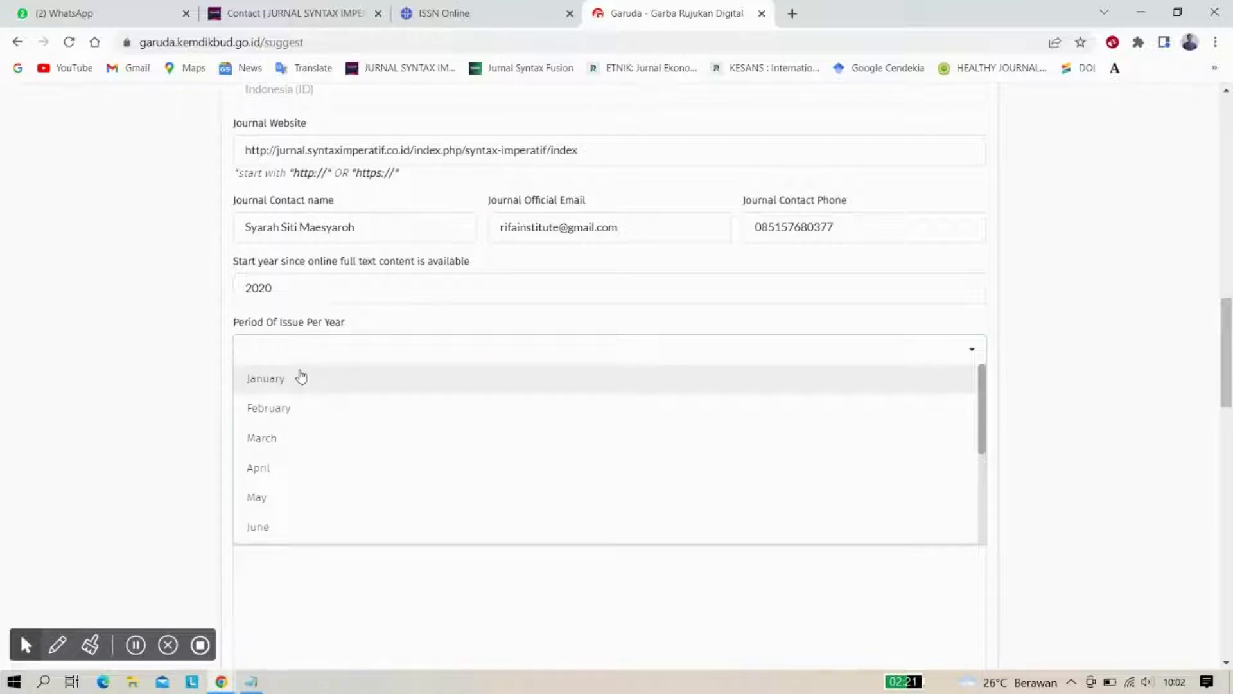
Check the journal website's Publication Frequency page
{"action": "left_click", "coordinate": [319, 5]}
{"action": "scroll", "coordinate": [764, 372], "scroll_direction": "down", "scroll_amount": 3}
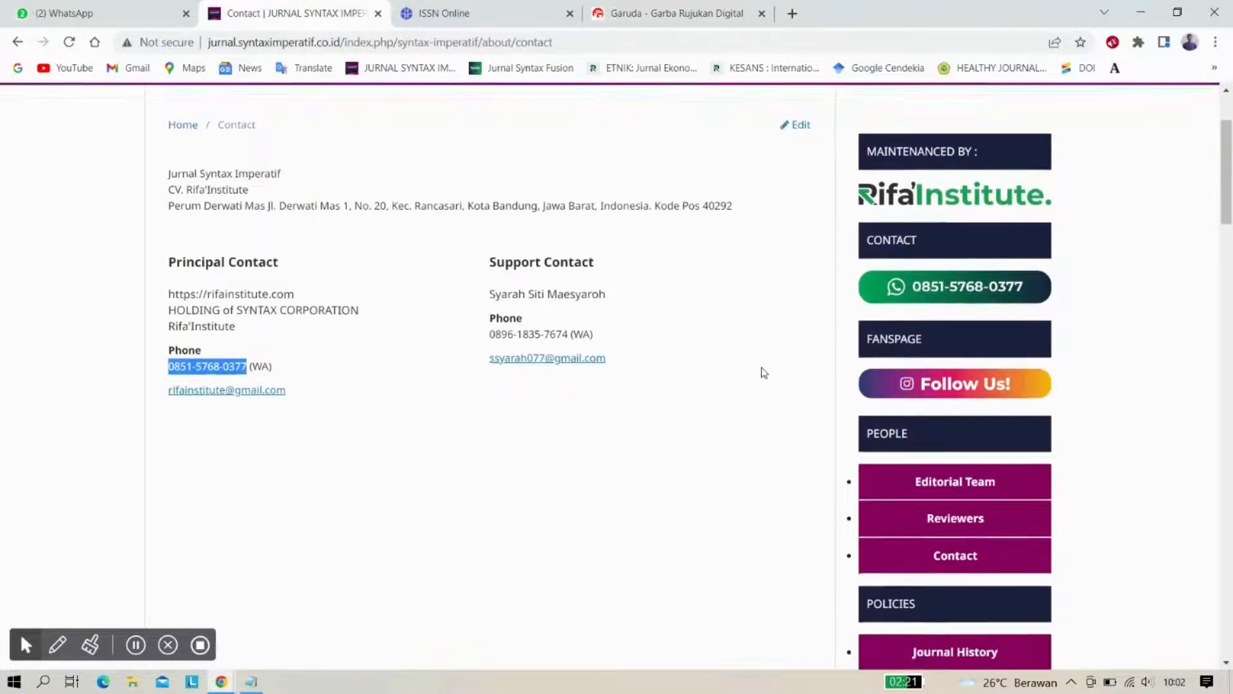
{"action": "scroll", "coordinate": [763, 372], "scroll_direction": "down", "scroll_amount": 6}
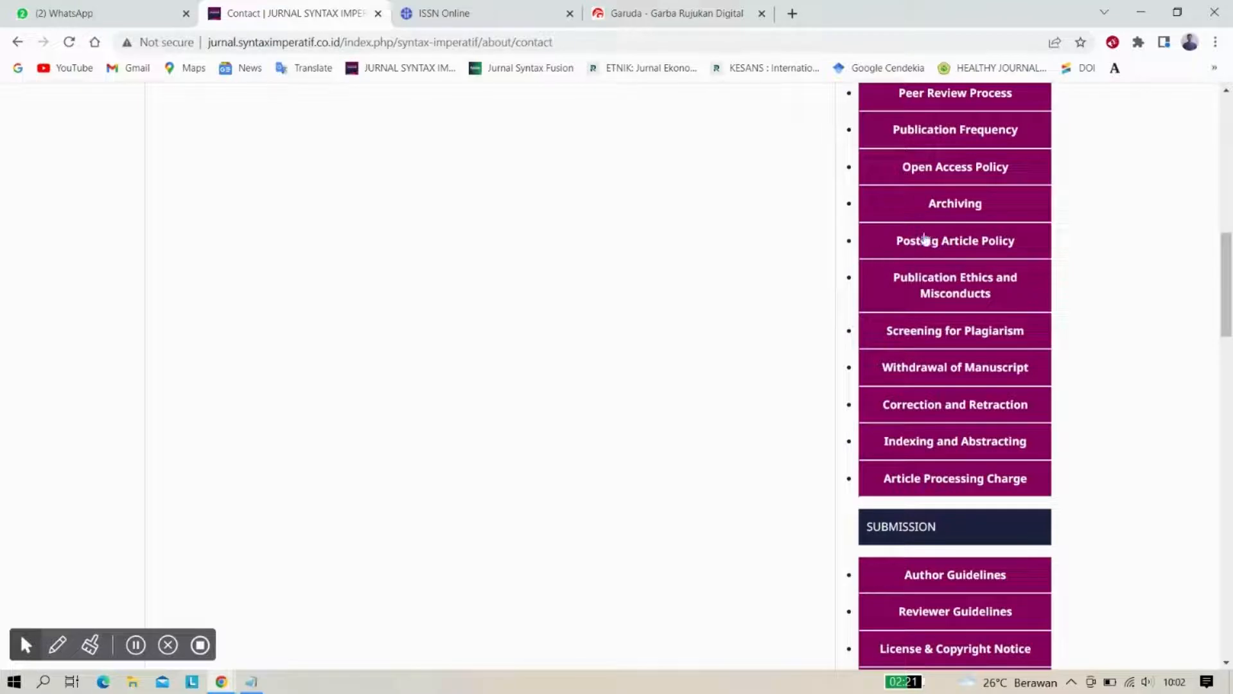
{"action": "scroll", "coordinate": [927, 251], "scroll_direction": "up", "scroll_amount": 1}
{"action": "scroll", "coordinate": [927, 251], "scroll_direction": "up", "scroll_amount": 1}
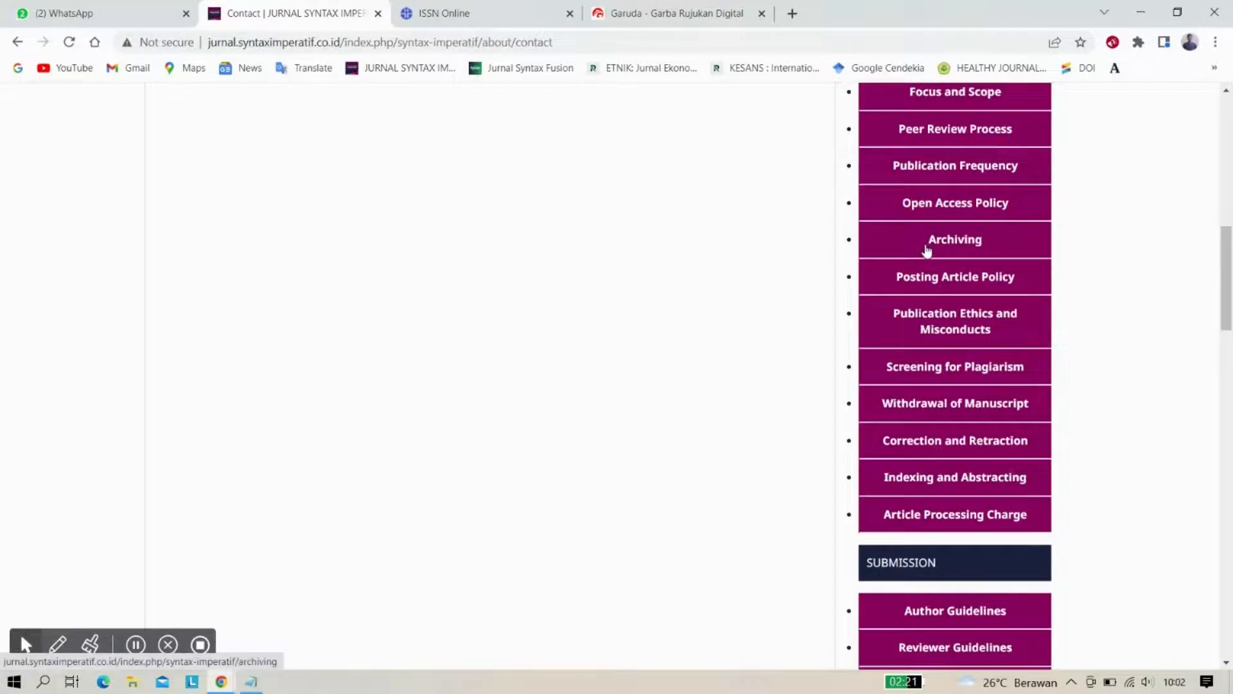
{"action": "left_click", "coordinate": [948, 168]}
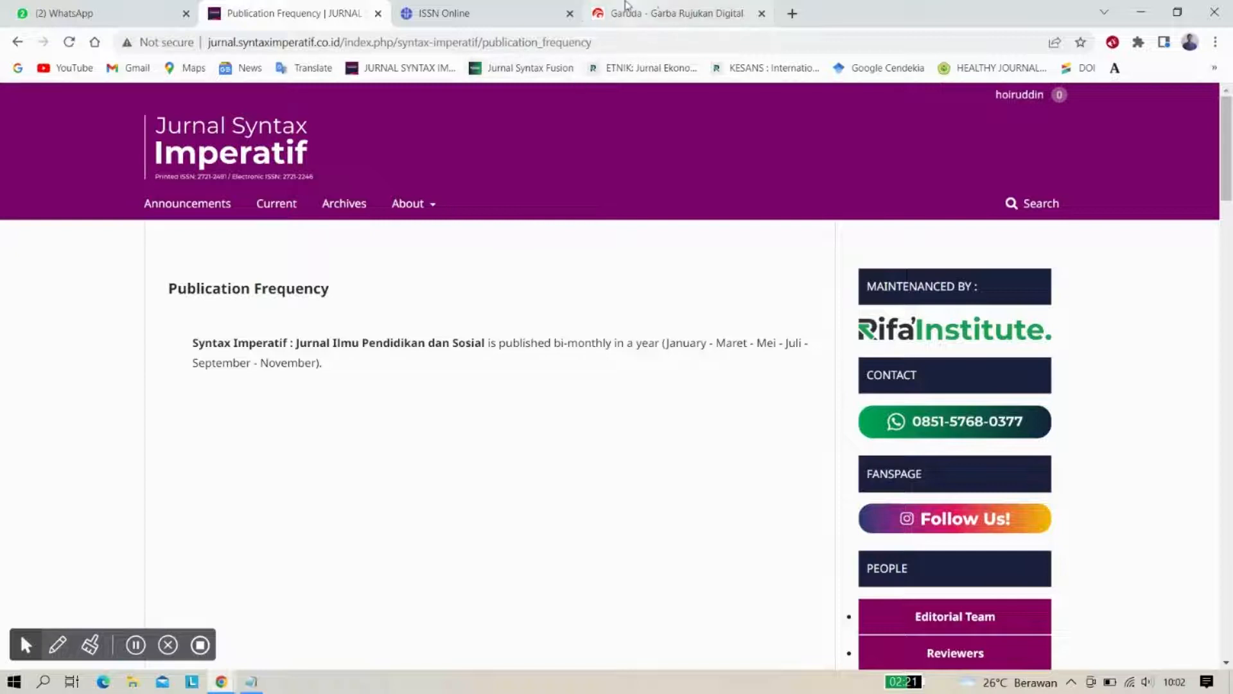
Select January, March, May, July, September and November as issue months
{"action": "left_click", "coordinate": [657, 5]}
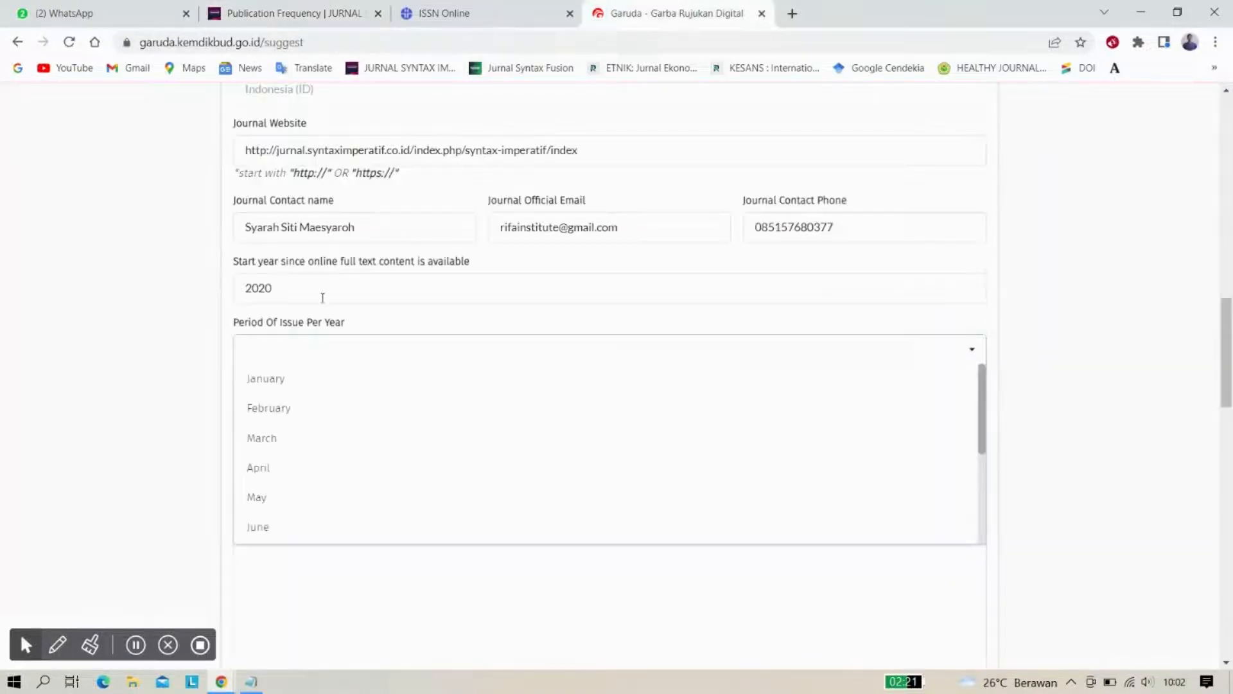
{"action": "left_click", "coordinate": [293, 379]}
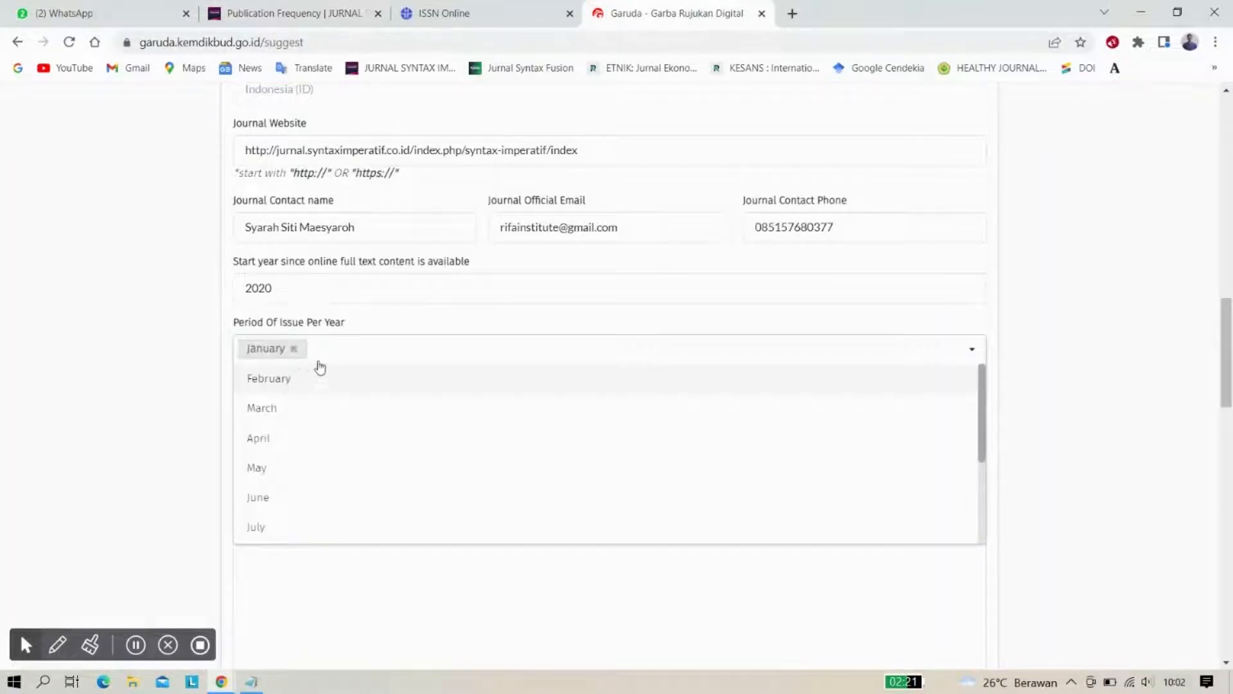
{"action": "left_click", "coordinate": [282, 417]}
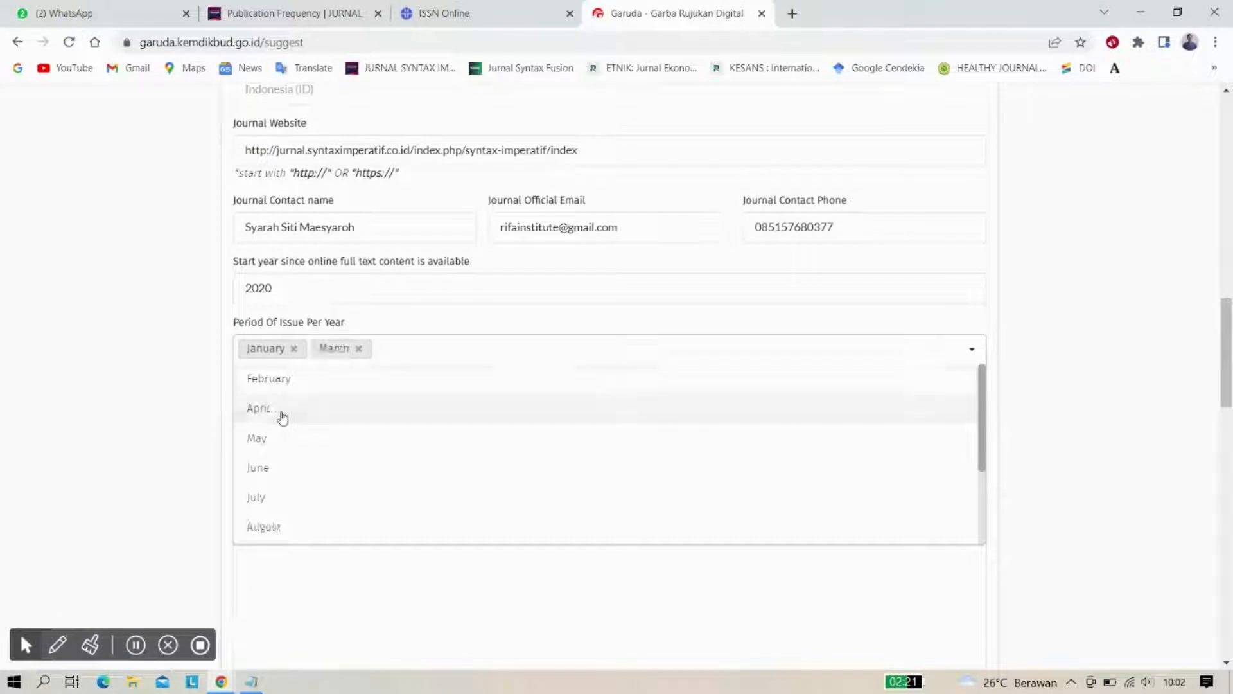
{"action": "left_click", "coordinate": [310, 446]}
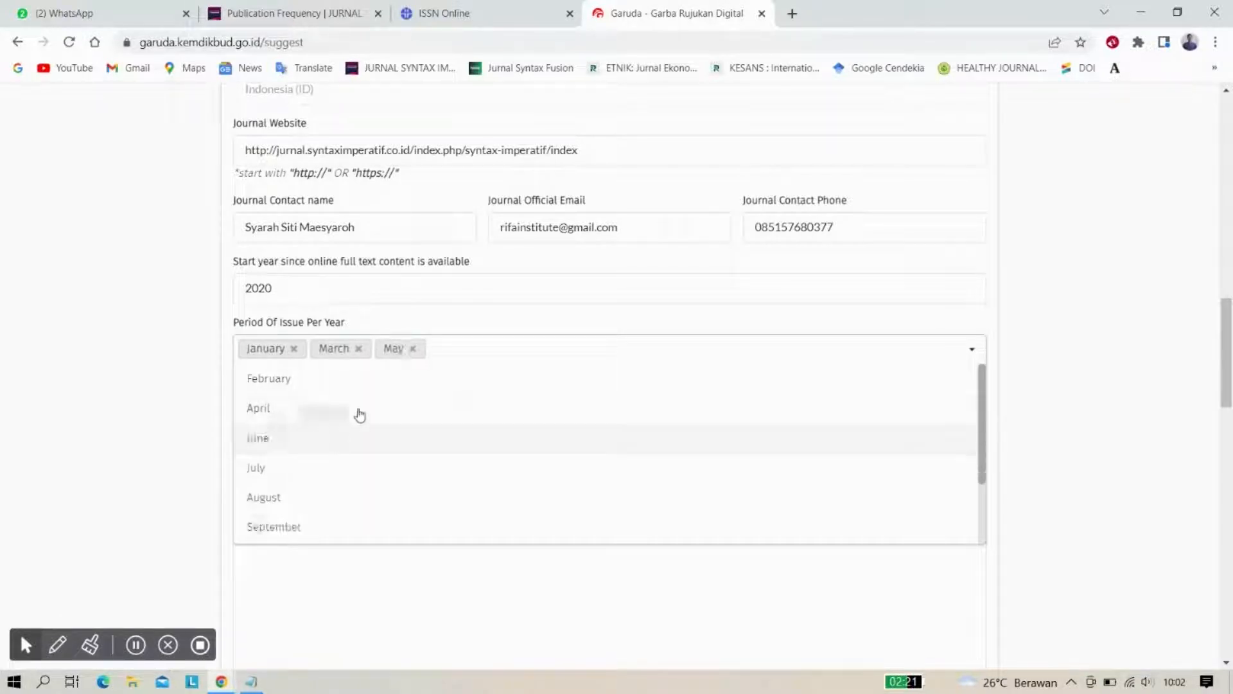
{"action": "left_click", "coordinate": [319, 476]}
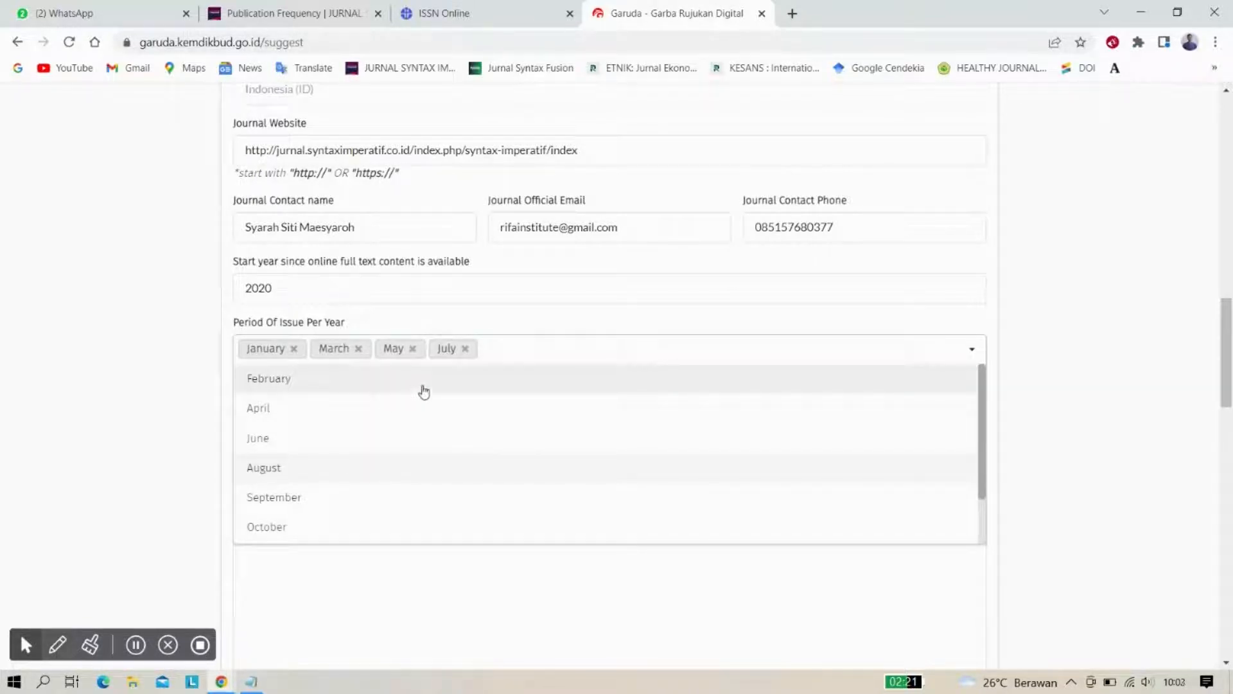
{"action": "left_click", "coordinate": [340, 498]}
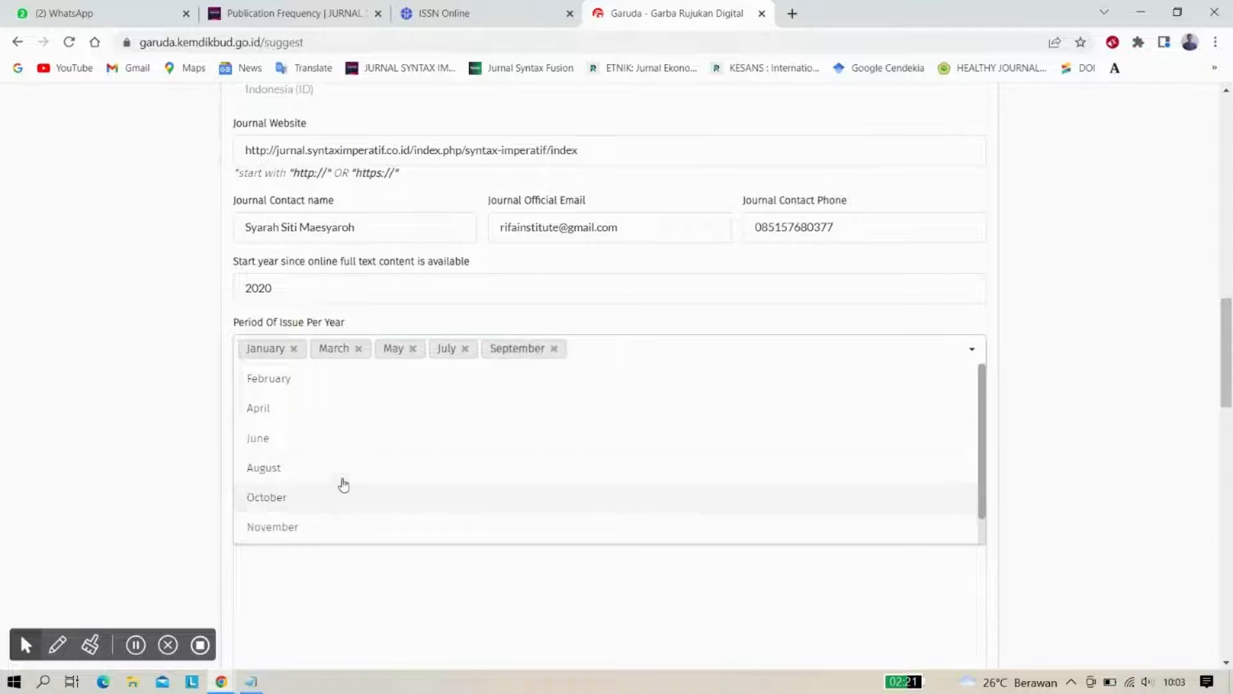
{"action": "left_click", "coordinate": [330, 527]}
{"action": "left_click", "coordinate": [178, 364]}
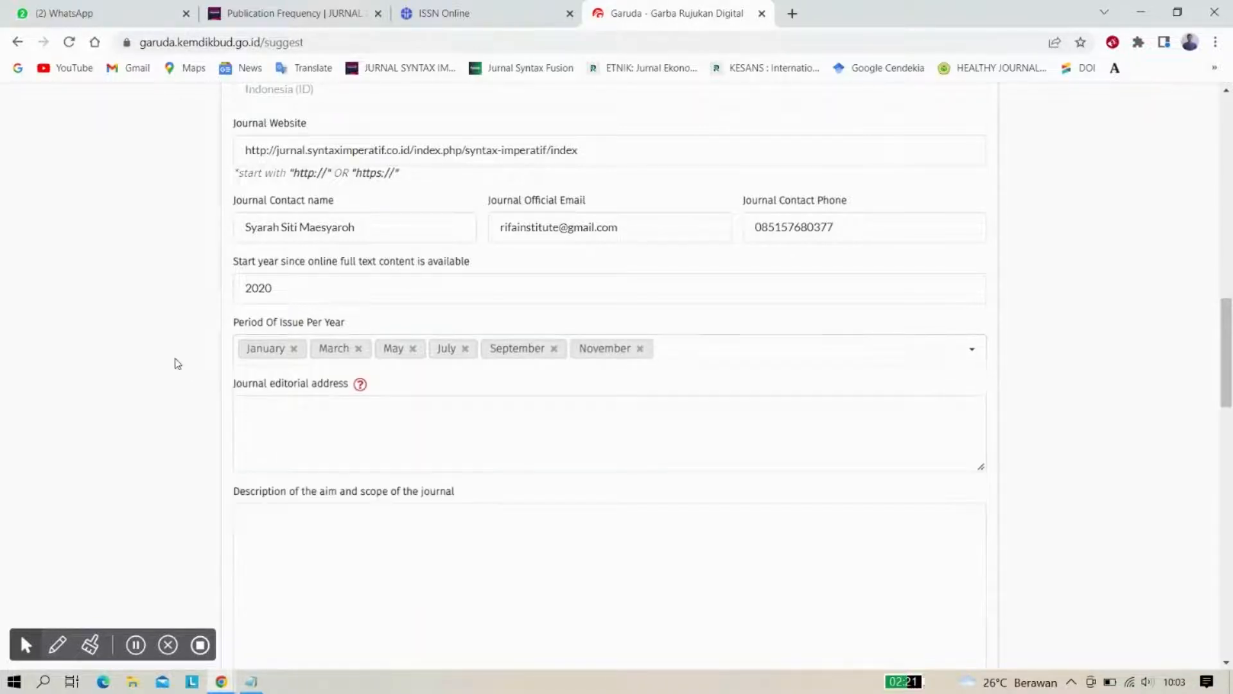
Open the Contact page on the journal's website
{"action": "scroll", "coordinate": [178, 364], "scroll_direction": "down", "scroll_amount": 2}
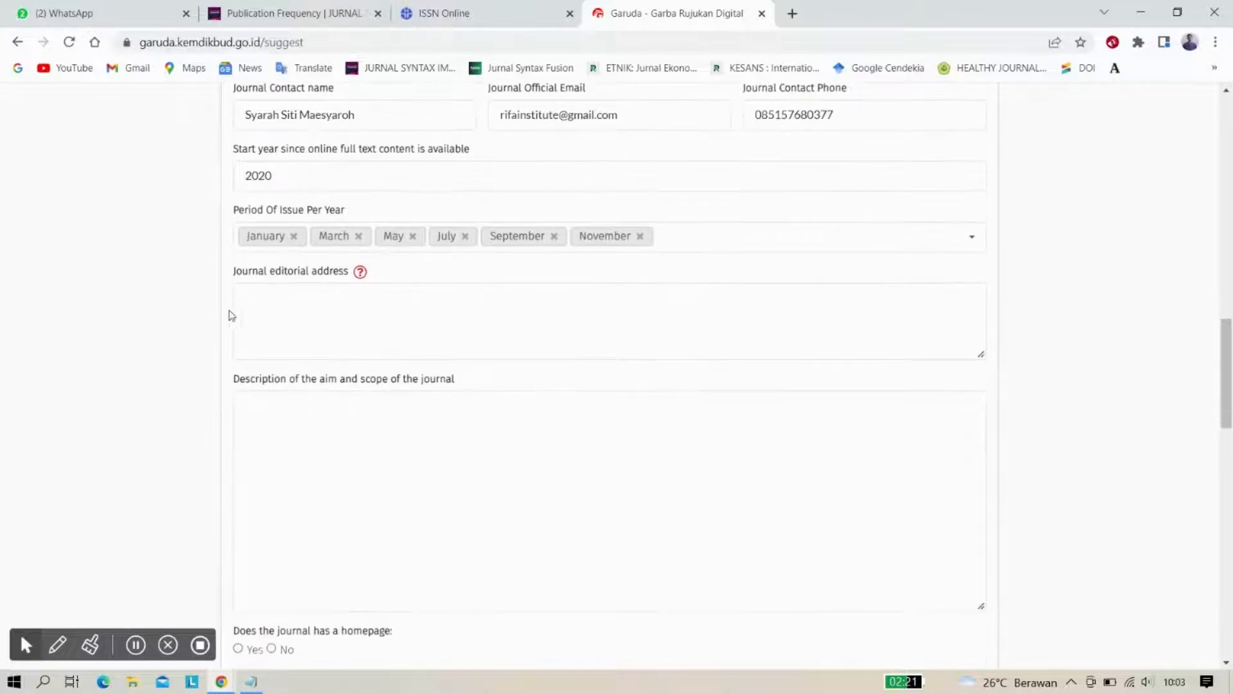
{"action": "left_click", "coordinate": [339, 307]}
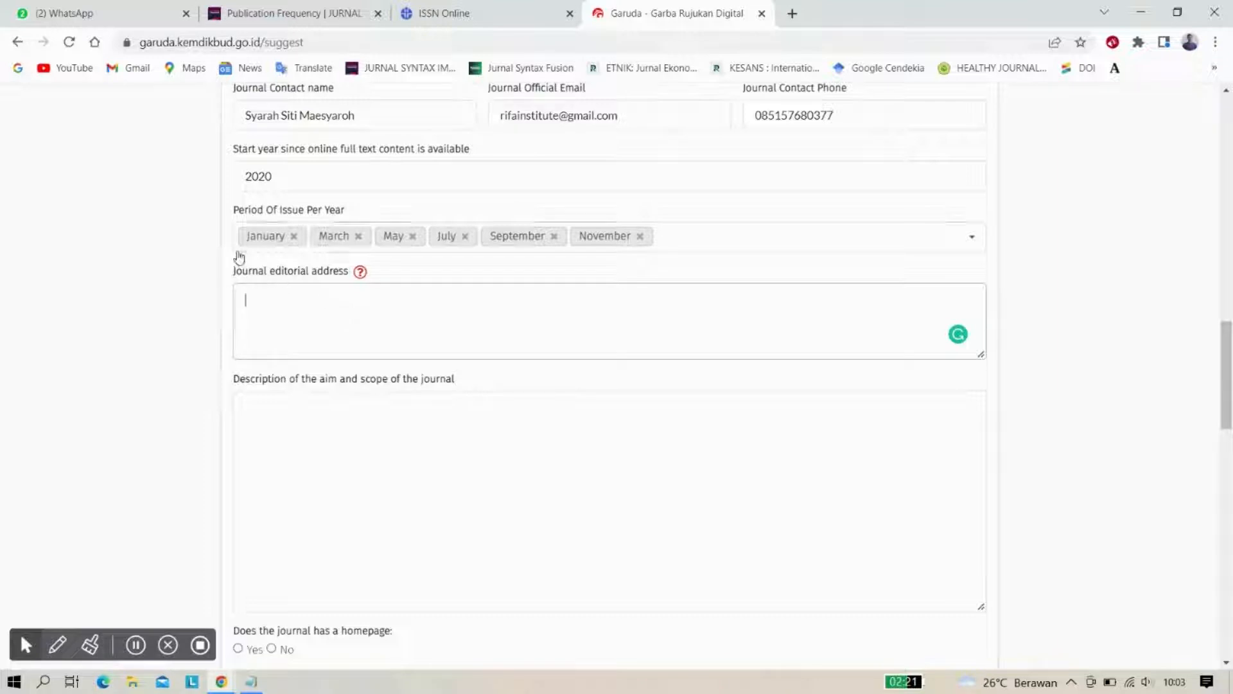
{"action": "left_click", "coordinate": [269, 12]}
{"action": "mouse_move", "coordinate": [427, 206]}
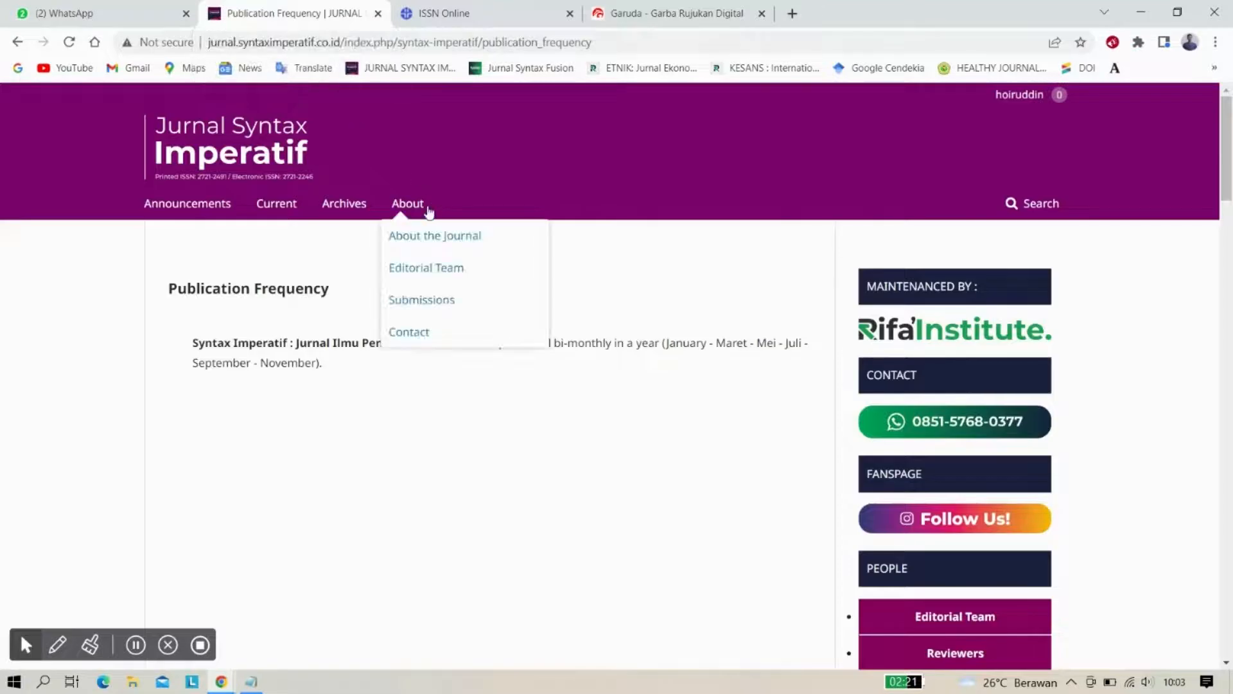
{"action": "left_click", "coordinate": [418, 333]}
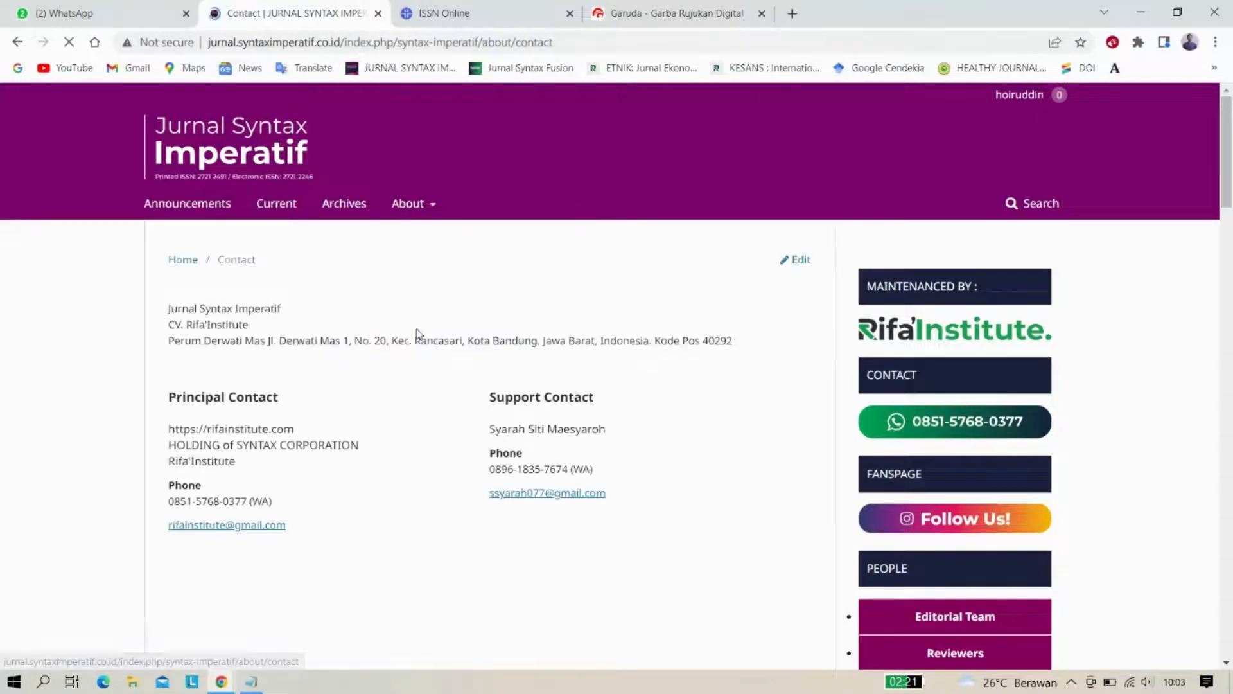
{"action": "scroll", "coordinate": [418, 334], "scroll_direction": "down", "scroll_amount": 1}
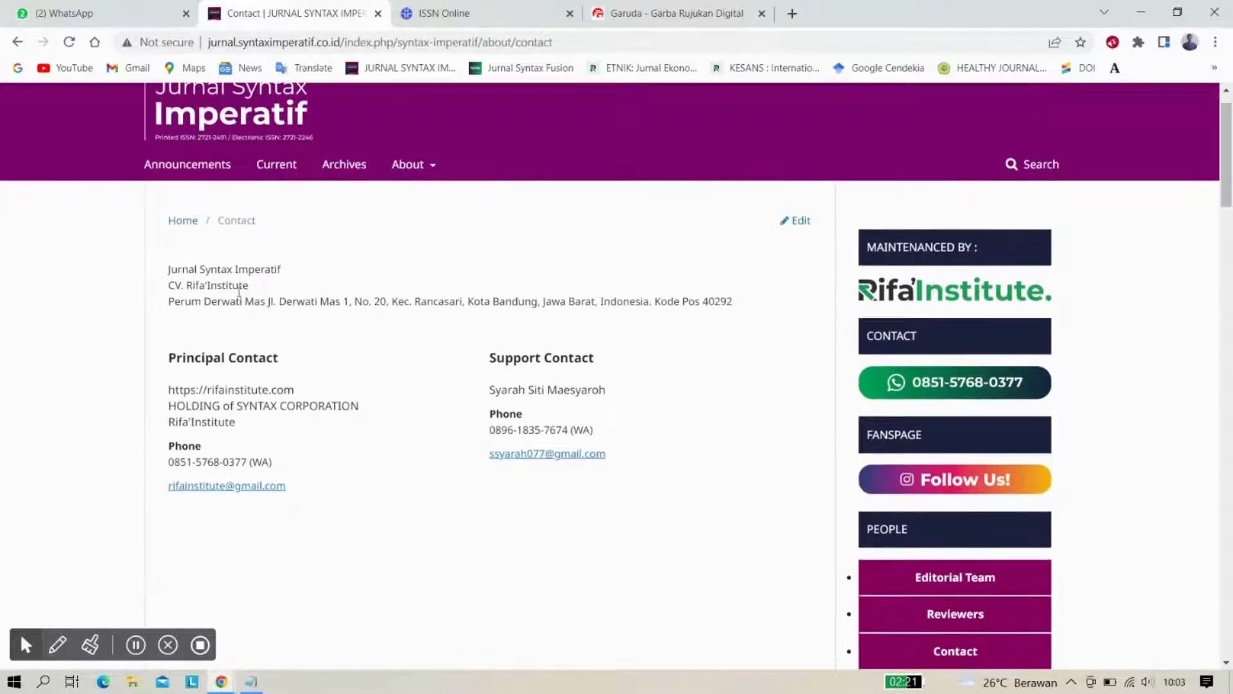
Copy the journal's postal address into Garuda's Journal editorial address field
{"action": "triple_click", "coordinate": [684, 298]}
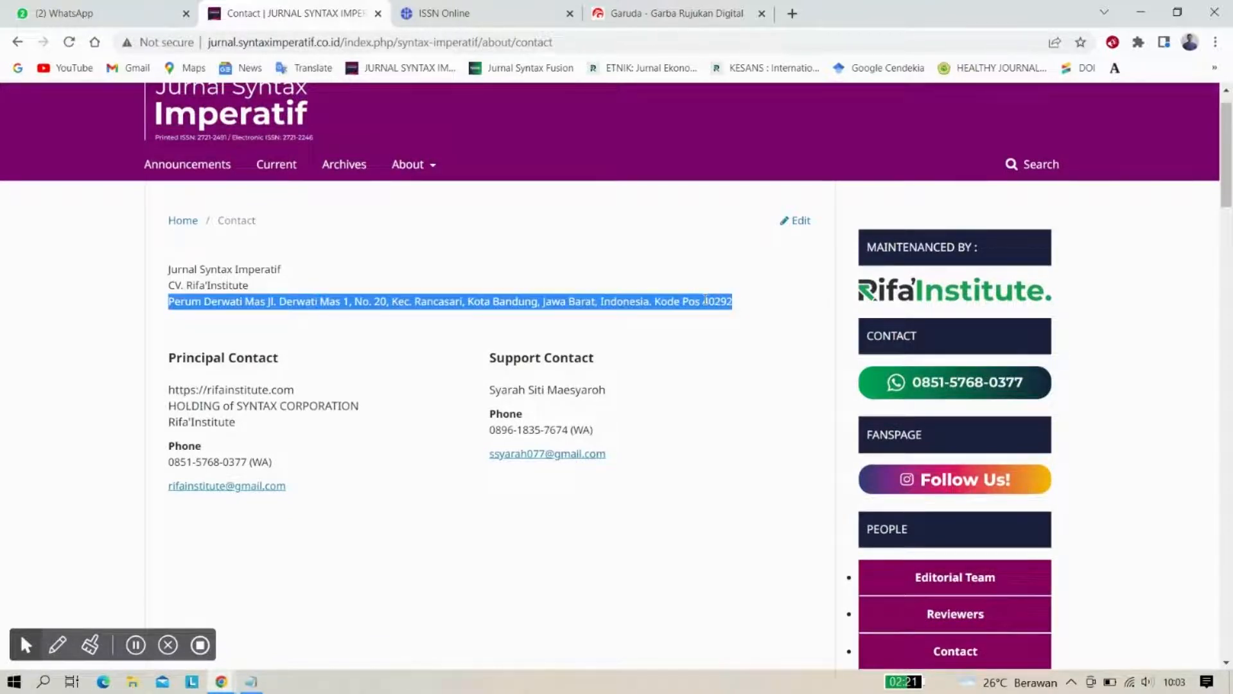
{"action": "right_click", "coordinate": [705, 299]}
{"action": "left_click", "coordinate": [739, 310]}
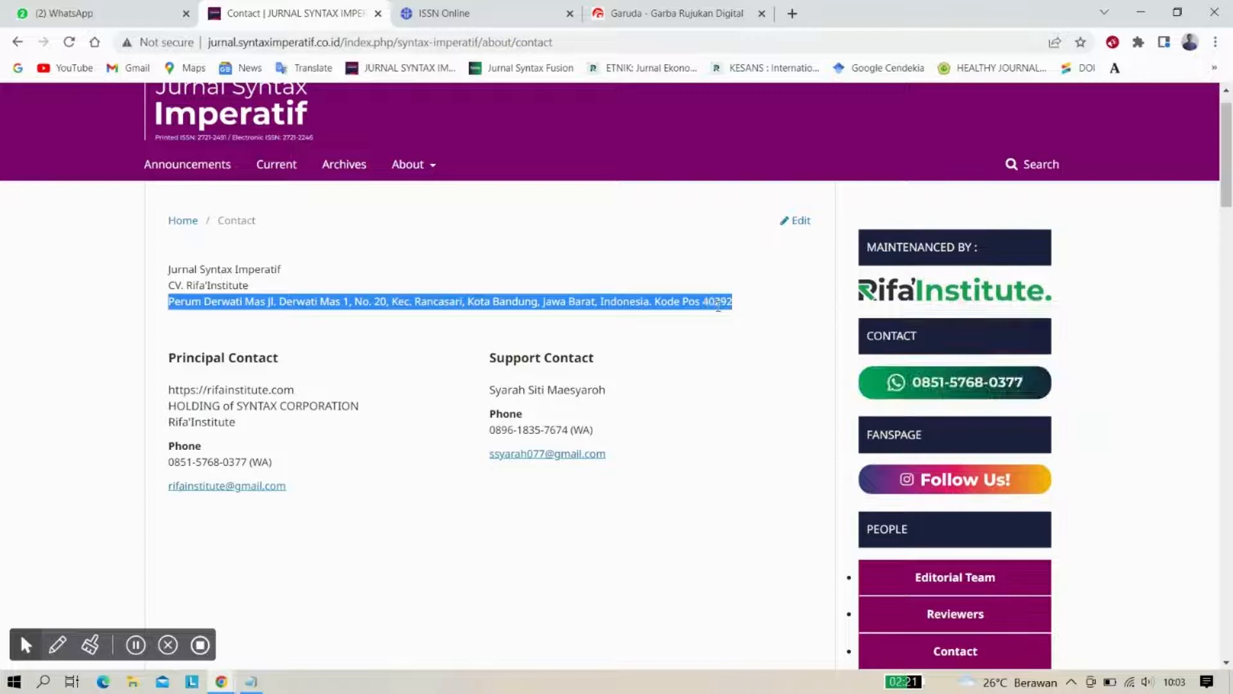
{"action": "left_click", "coordinate": [693, 12]}
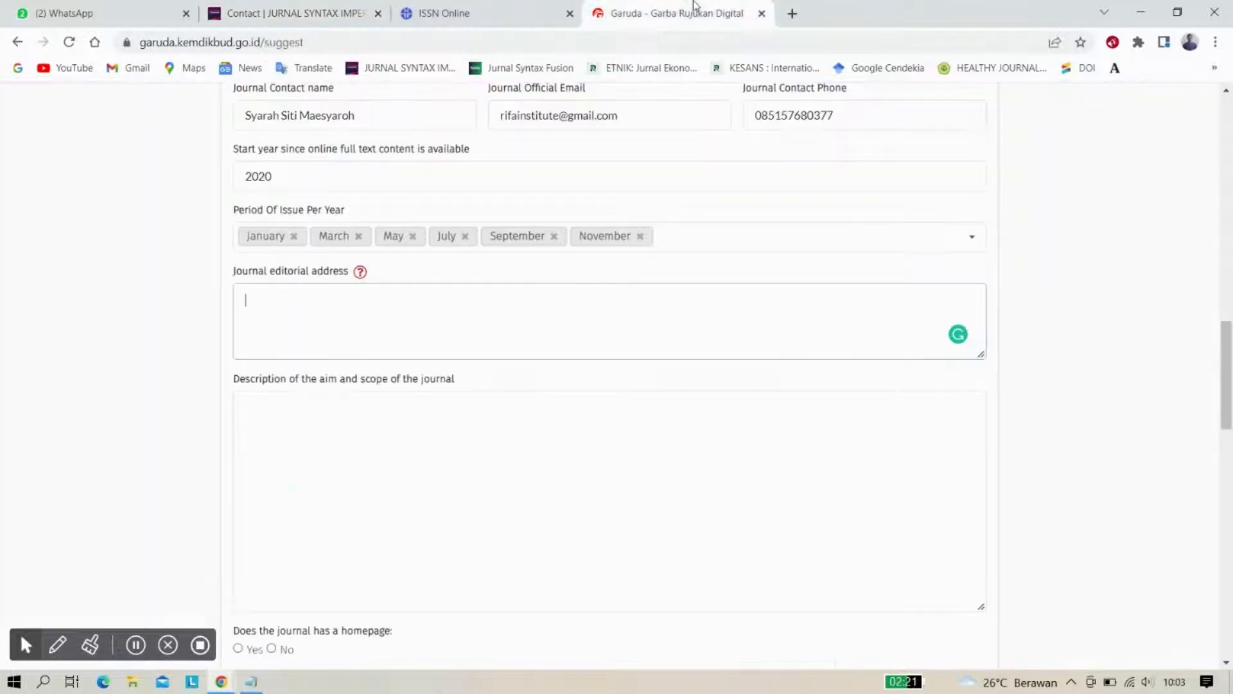
{"action": "left_click", "coordinate": [343, 329]}
{"action": "key", "text": "ctrl+v"}
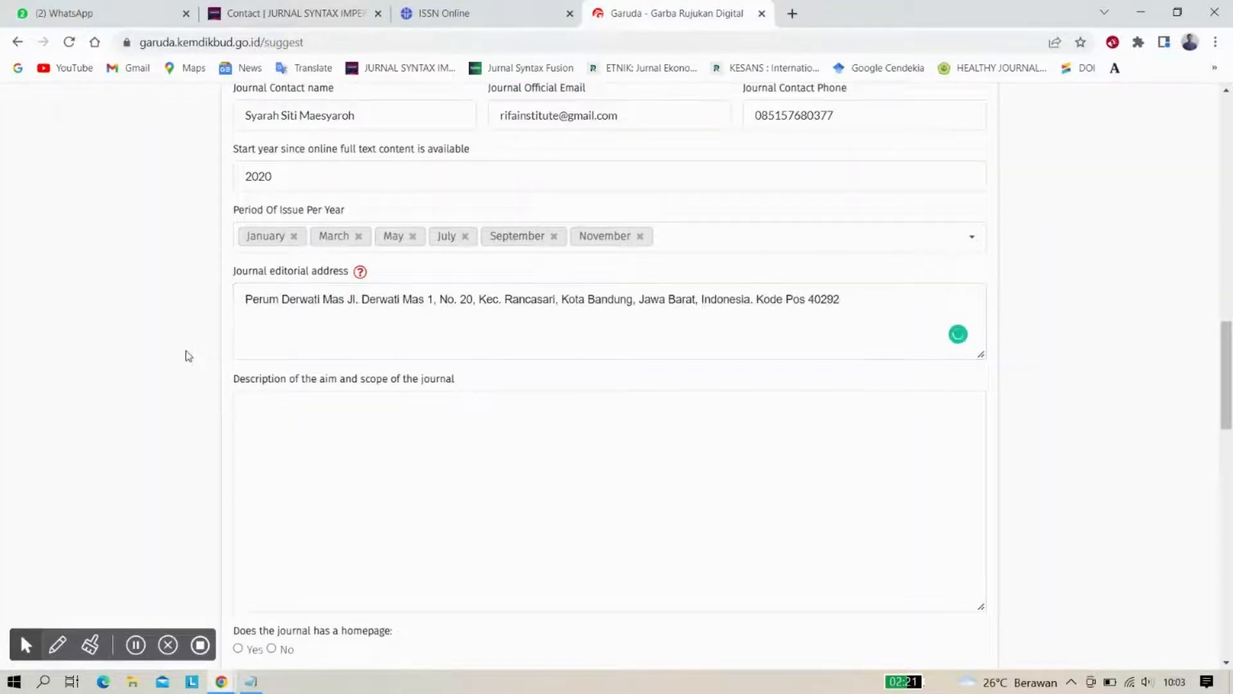
{"action": "scroll", "coordinate": [187, 354], "scroll_direction": "down", "scroll_amount": 1}
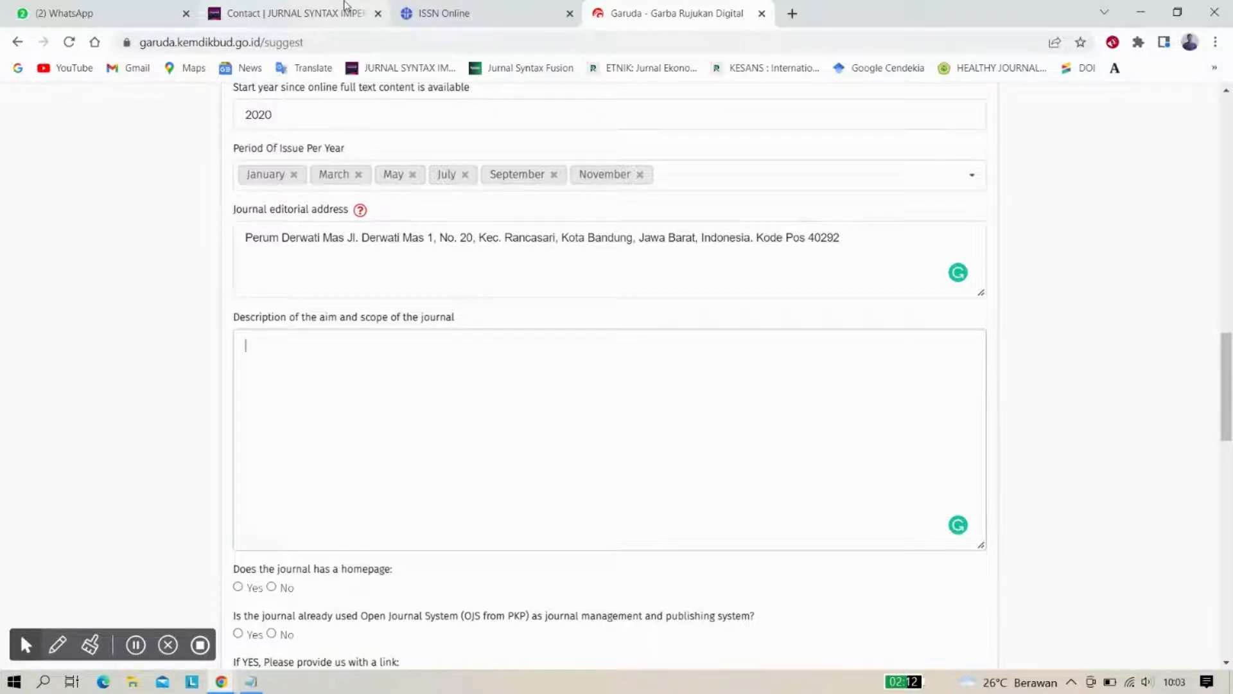
Paste the ISSN Online synopsis into aim and scope, restoring the leading 'J' of 'Jurnal'
{"action": "left_click", "coordinate": [443, 9]}
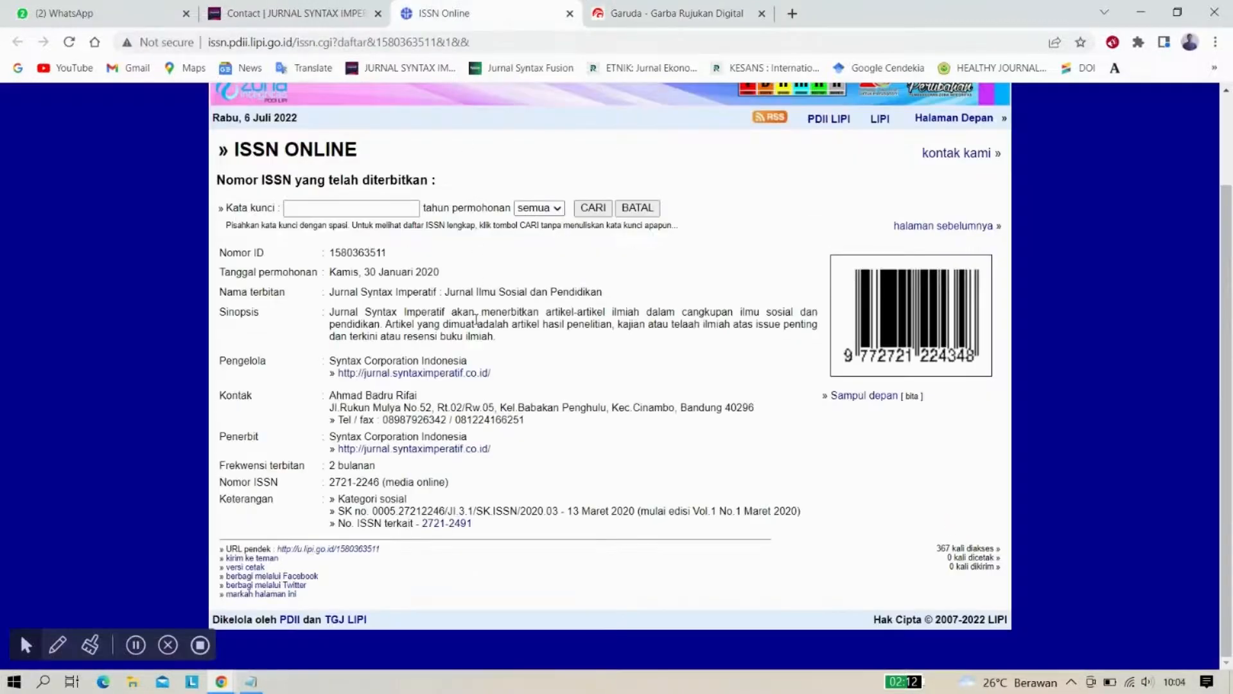
{"action": "scroll", "coordinate": [476, 337], "scroll_direction": "up", "scroll_amount": 1}
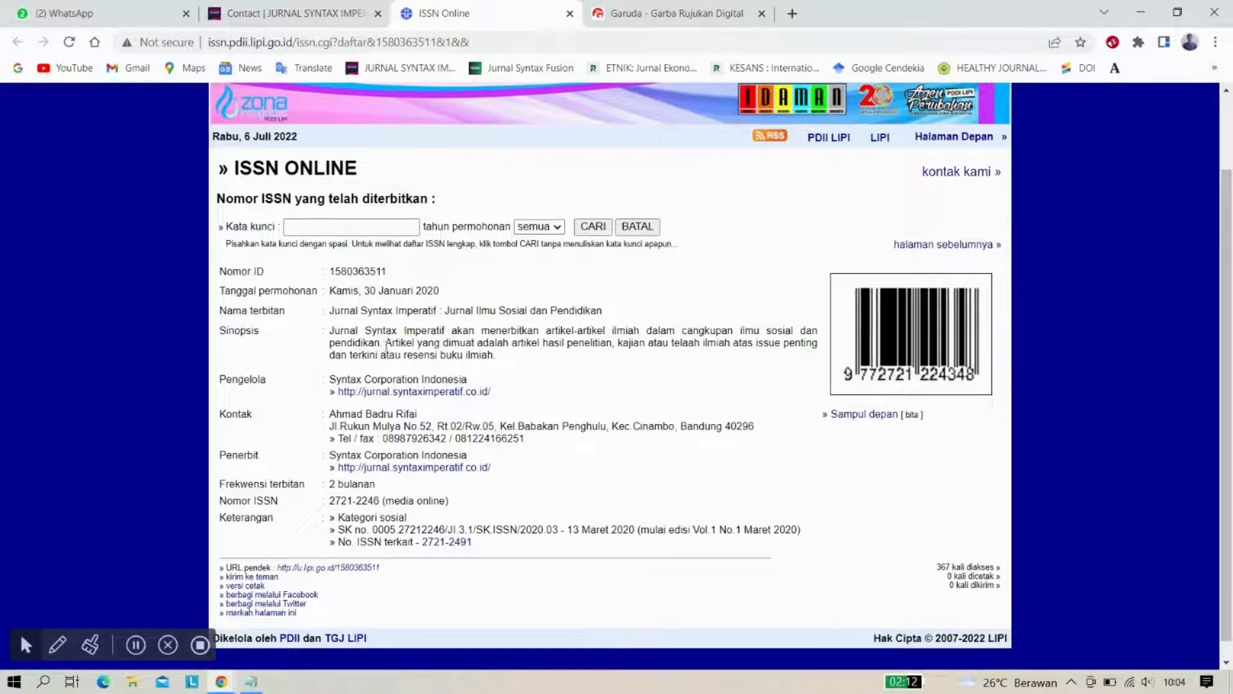
{"action": "left_click_drag", "start_coordinate": [334, 332], "coordinate": [481, 354]}
{"action": "right_click", "coordinate": [482, 354]}
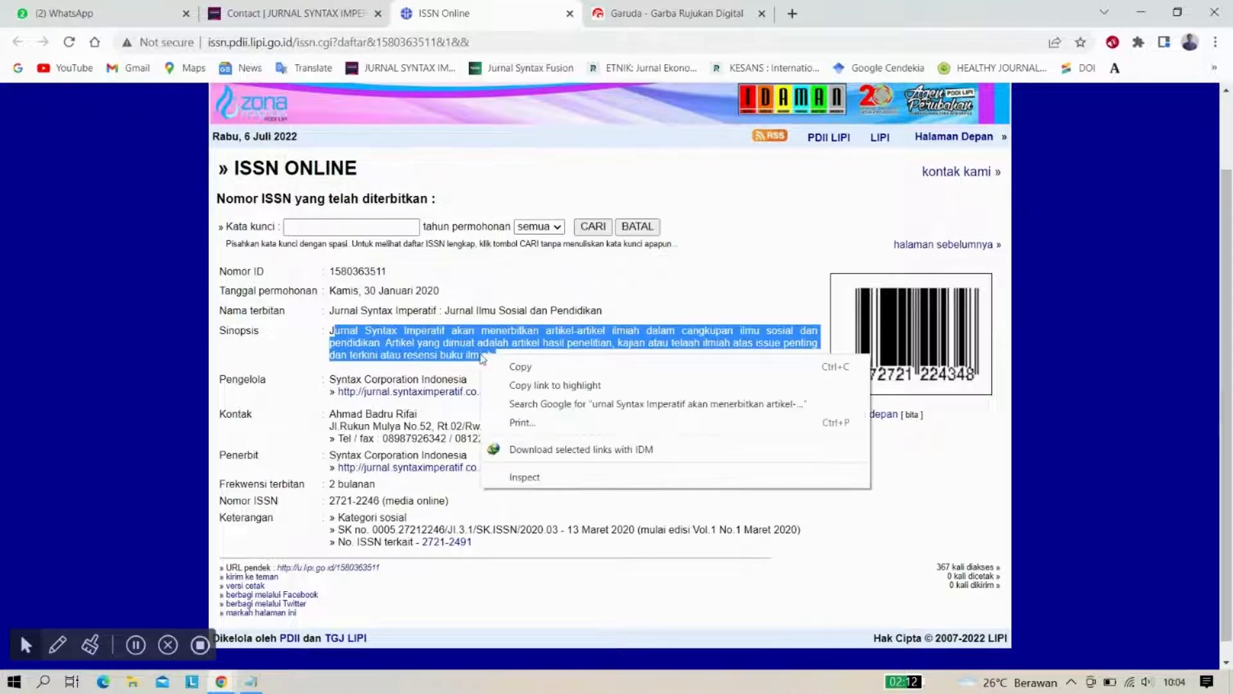
{"action": "left_click", "coordinate": [506, 368]}
{"action": "left_click", "coordinate": [636, 10]}
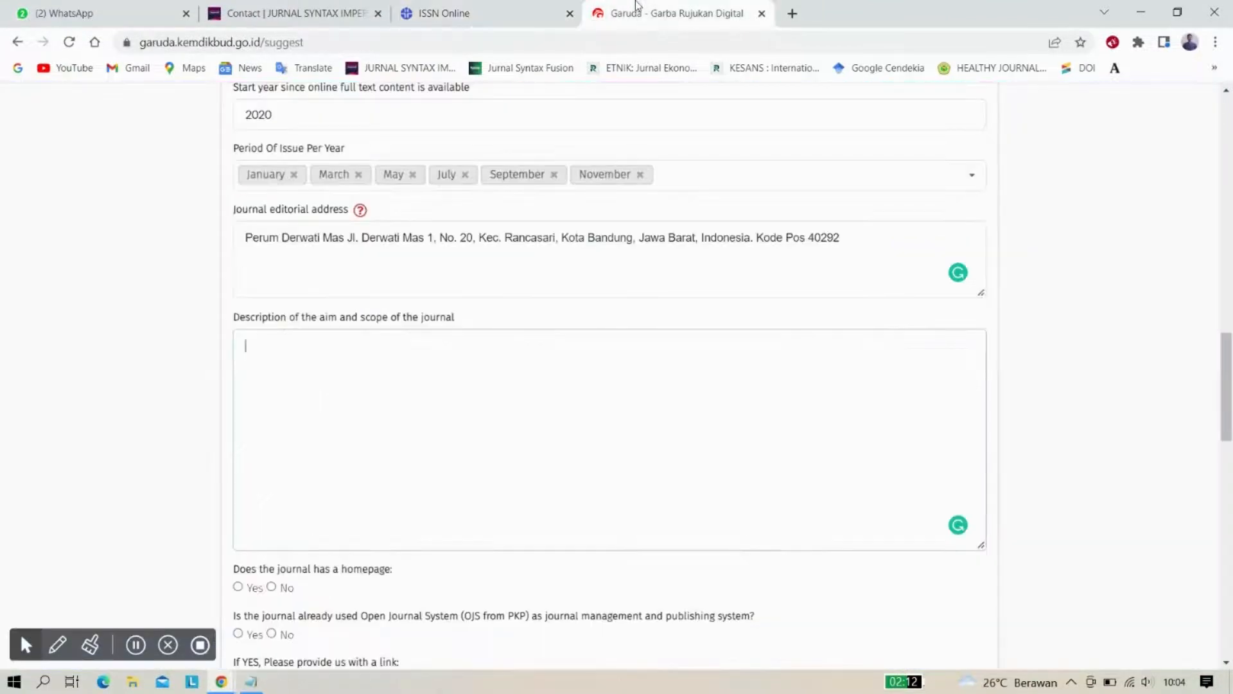
{"action": "left_click", "coordinate": [366, 399]}
{"action": "key", "text": "ctrl+v"}
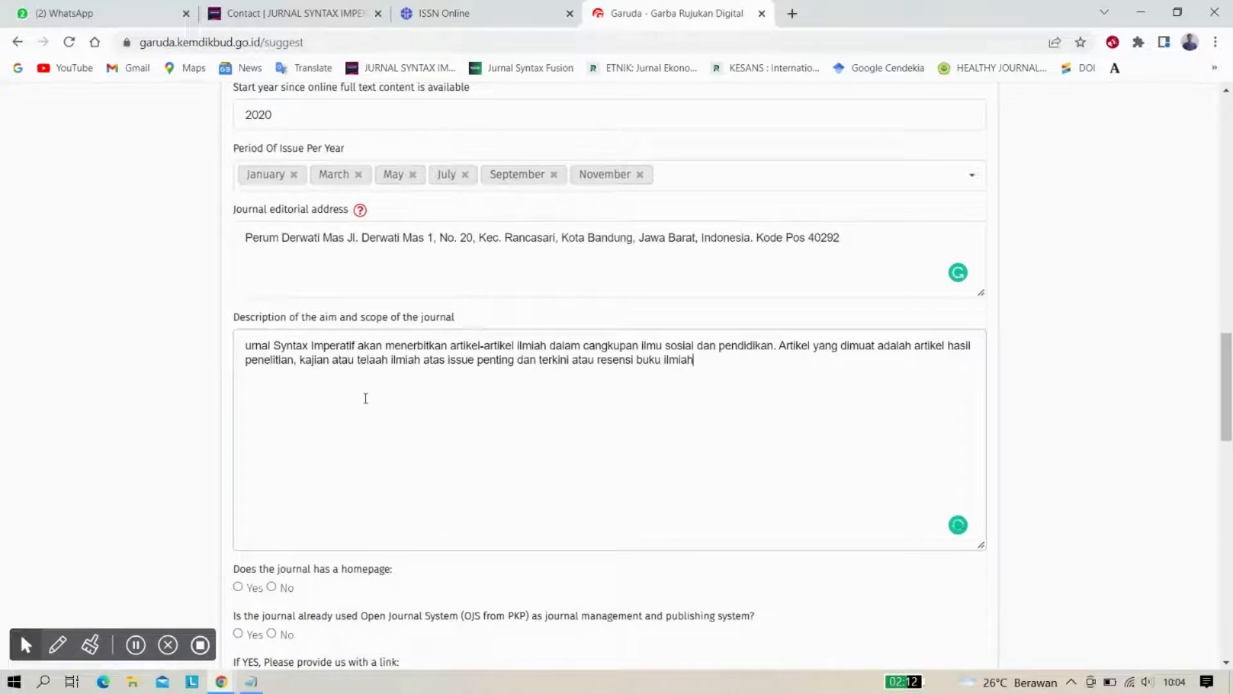
{"action": "left_click", "coordinate": [243, 345]}
Mark Yes for the journal having a homepage and for already using OJS
{"action": "type", "text": "J"}
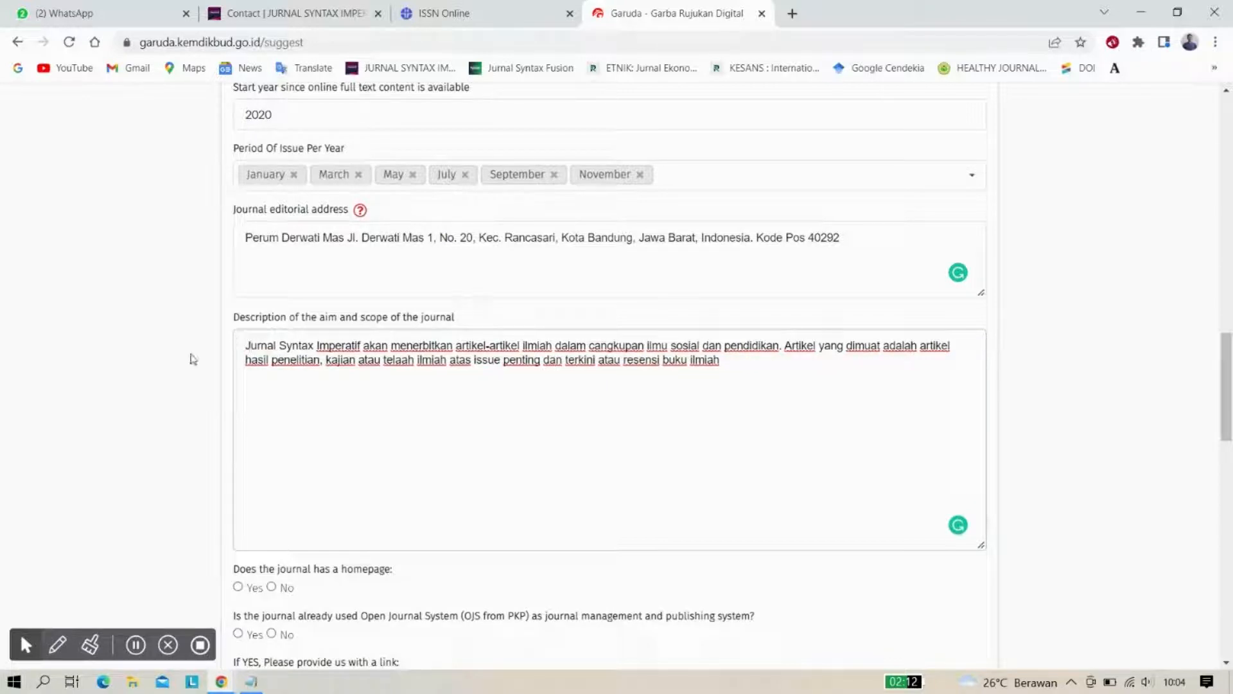
{"action": "scroll", "coordinate": [184, 364], "scroll_direction": "down", "scroll_amount": 3}
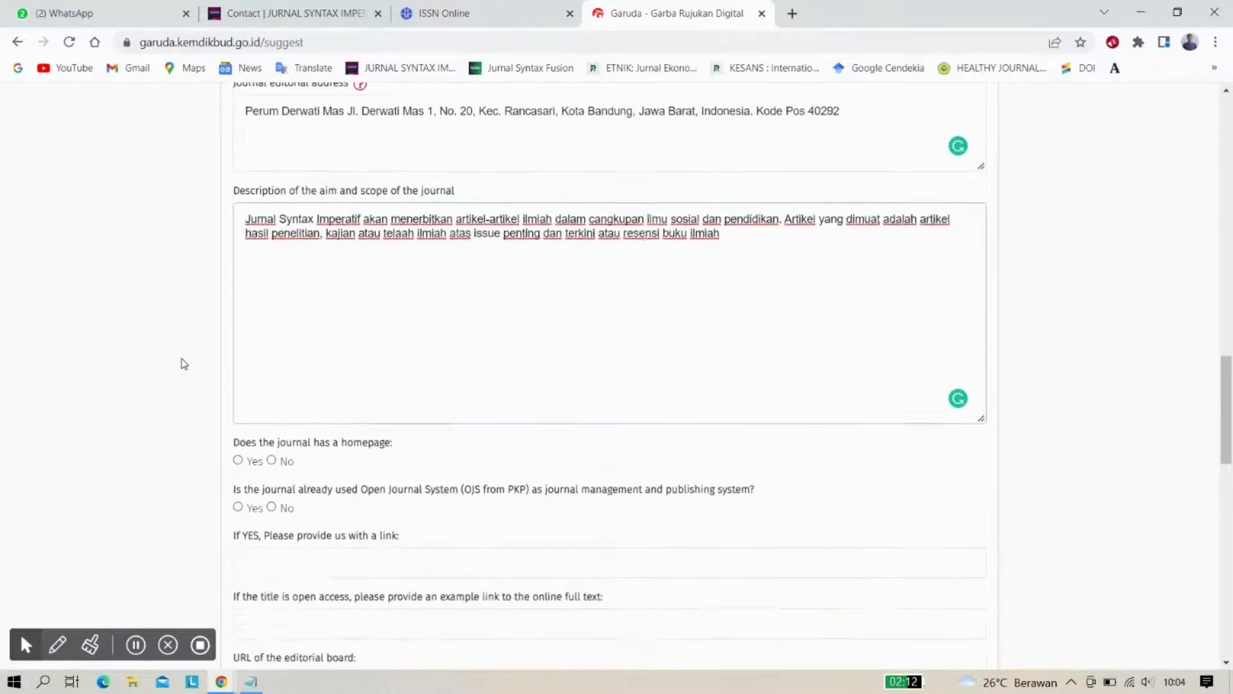
{"action": "scroll", "coordinate": [183, 364], "scroll_direction": "down", "scroll_amount": 1}
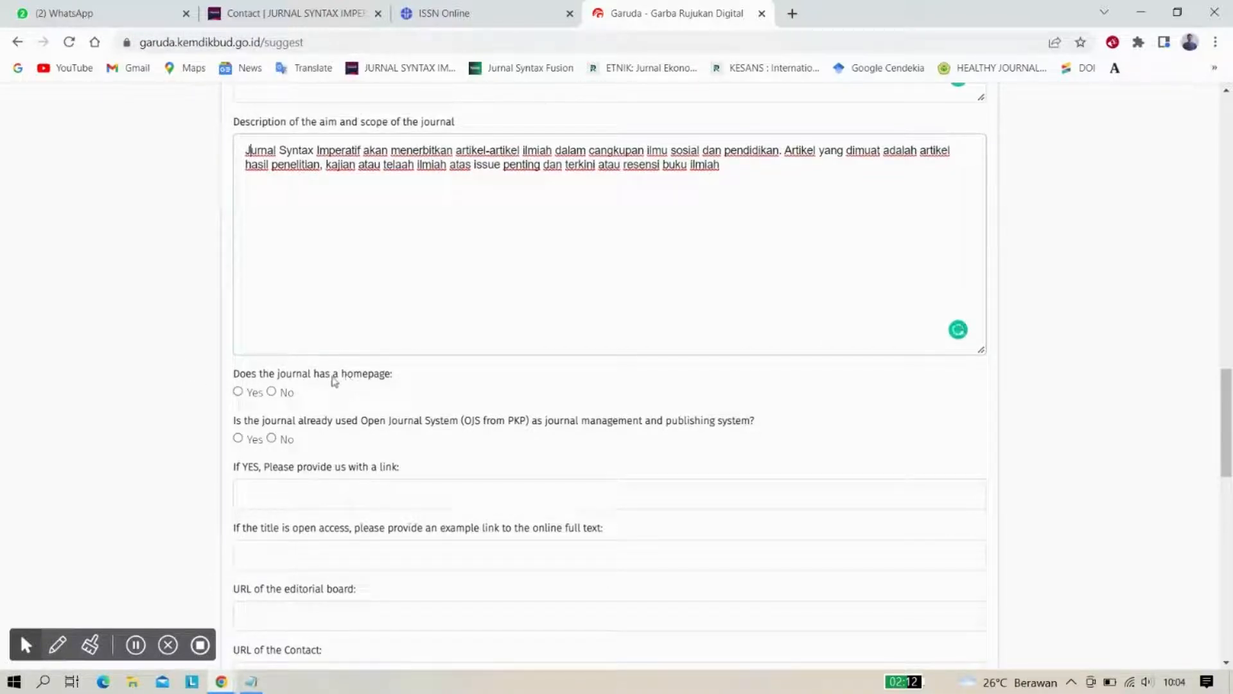
{"action": "left_click", "coordinate": [238, 392]}
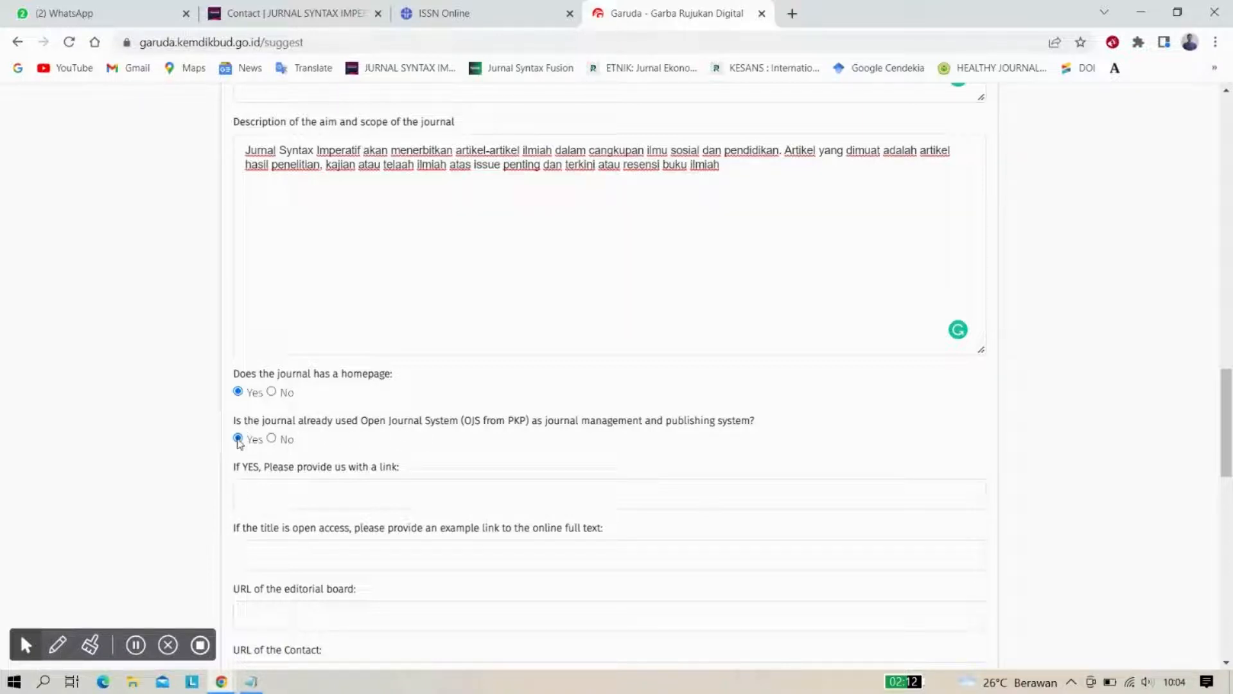
{"action": "scroll", "coordinate": [195, 464], "scroll_direction": "down", "scroll_amount": 2}
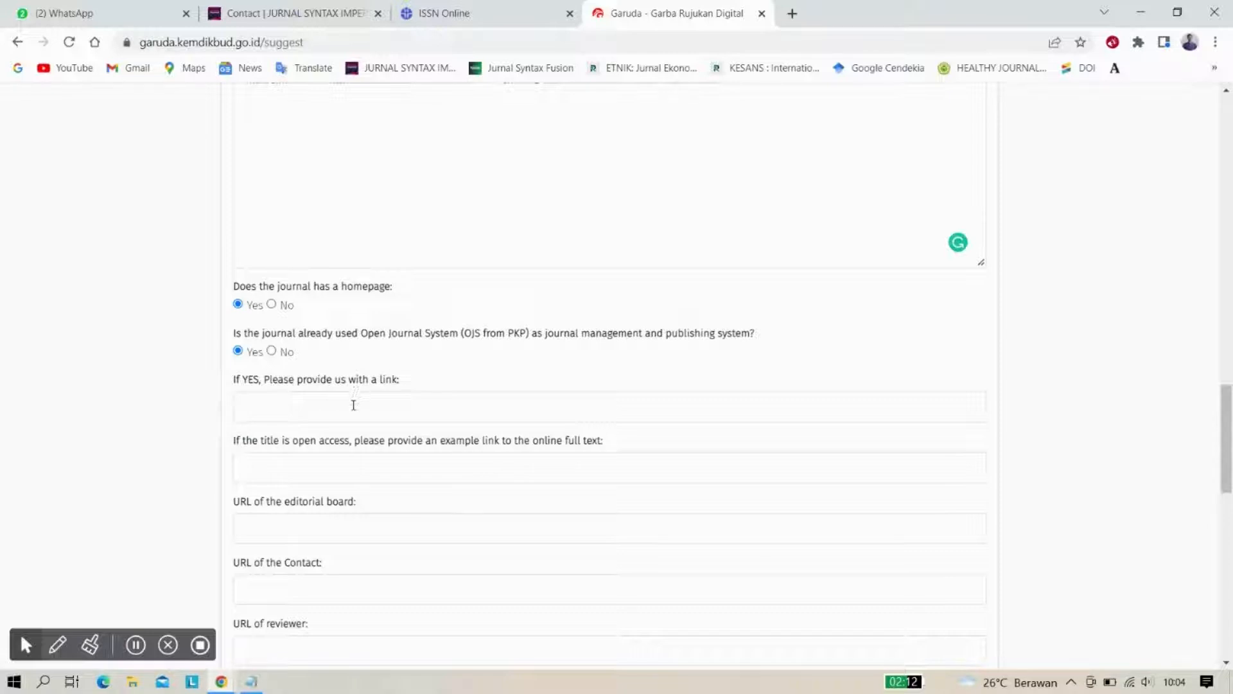
{"action": "left_click", "coordinate": [267, 7]}
{"action": "scroll", "coordinate": [306, 180], "scroll_direction": "up", "scroll_amount": 1}
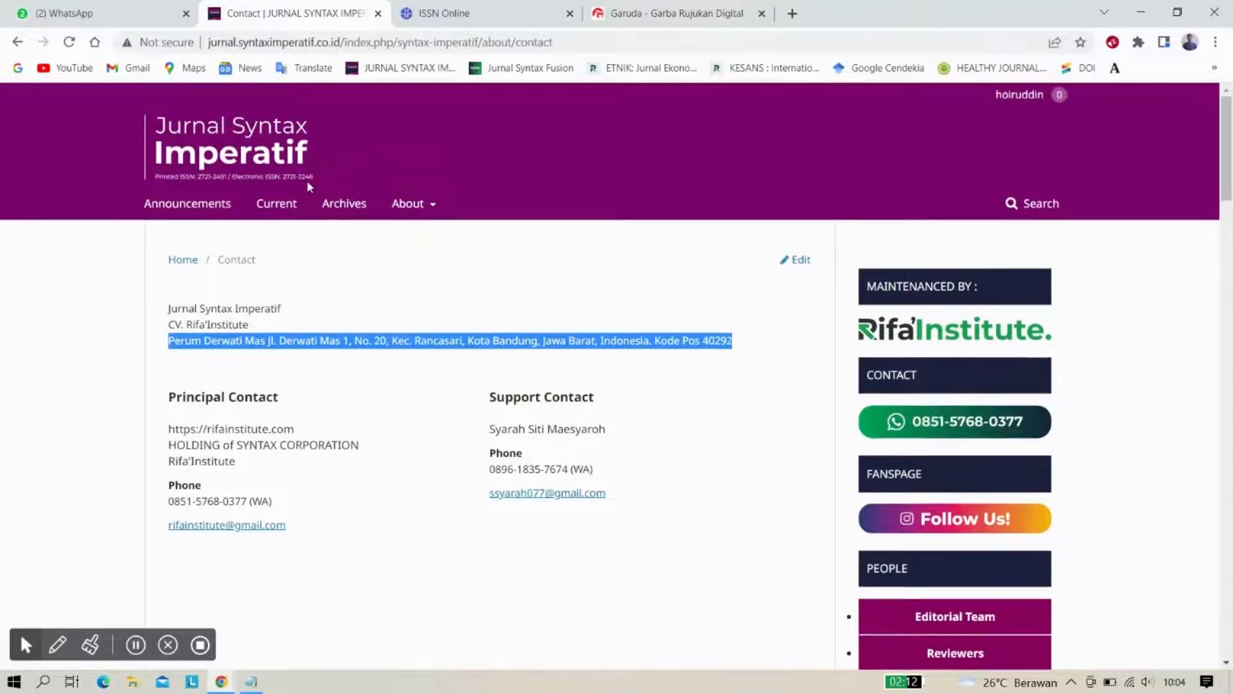
{"action": "left_click", "coordinate": [262, 170]}
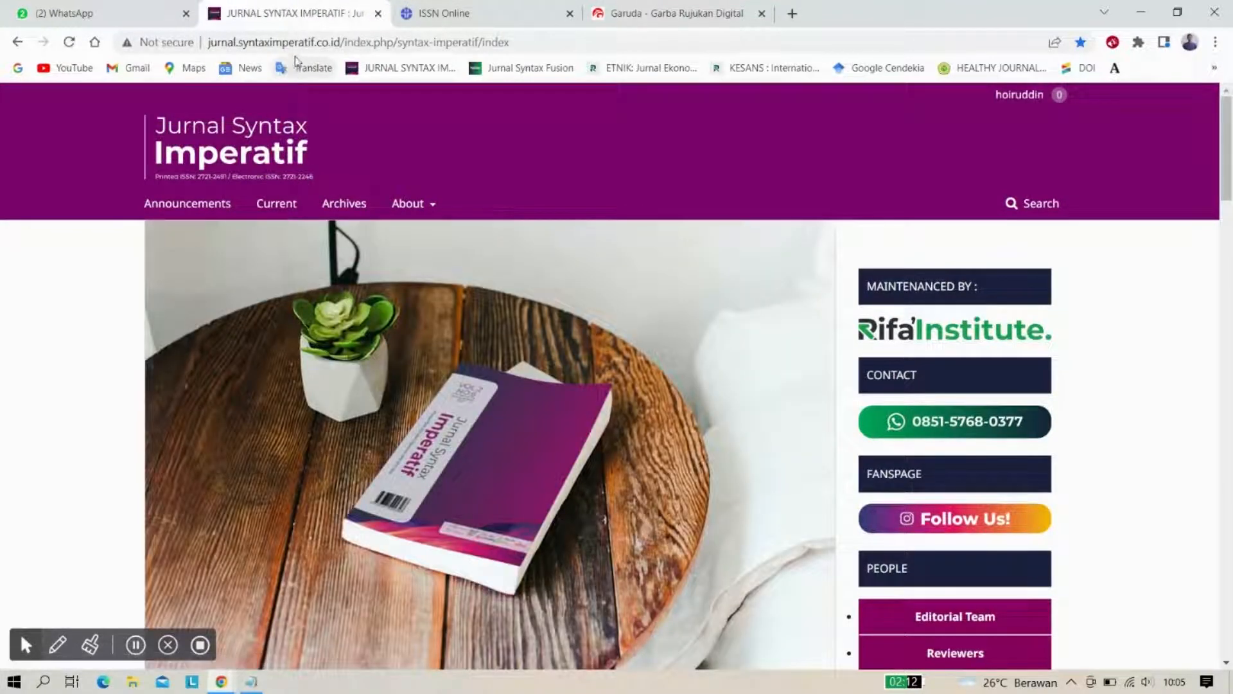
{"action": "left_click", "coordinate": [302, 45]}
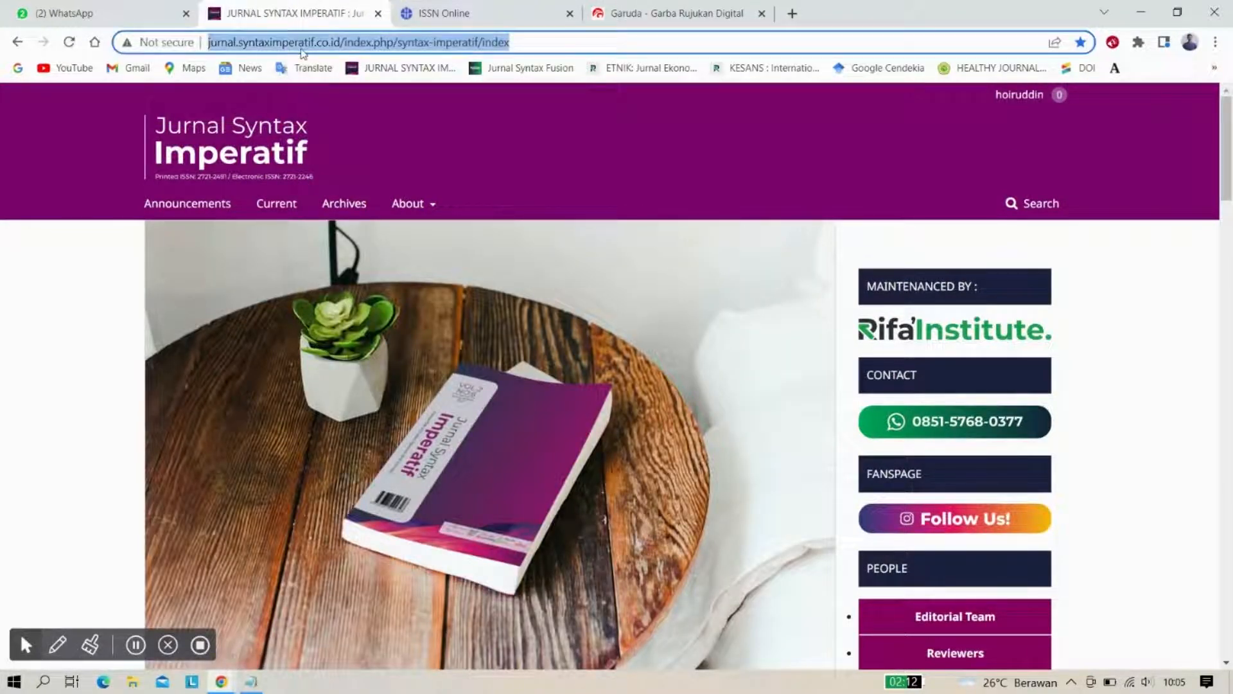
{"action": "right_click", "coordinate": [303, 54]}
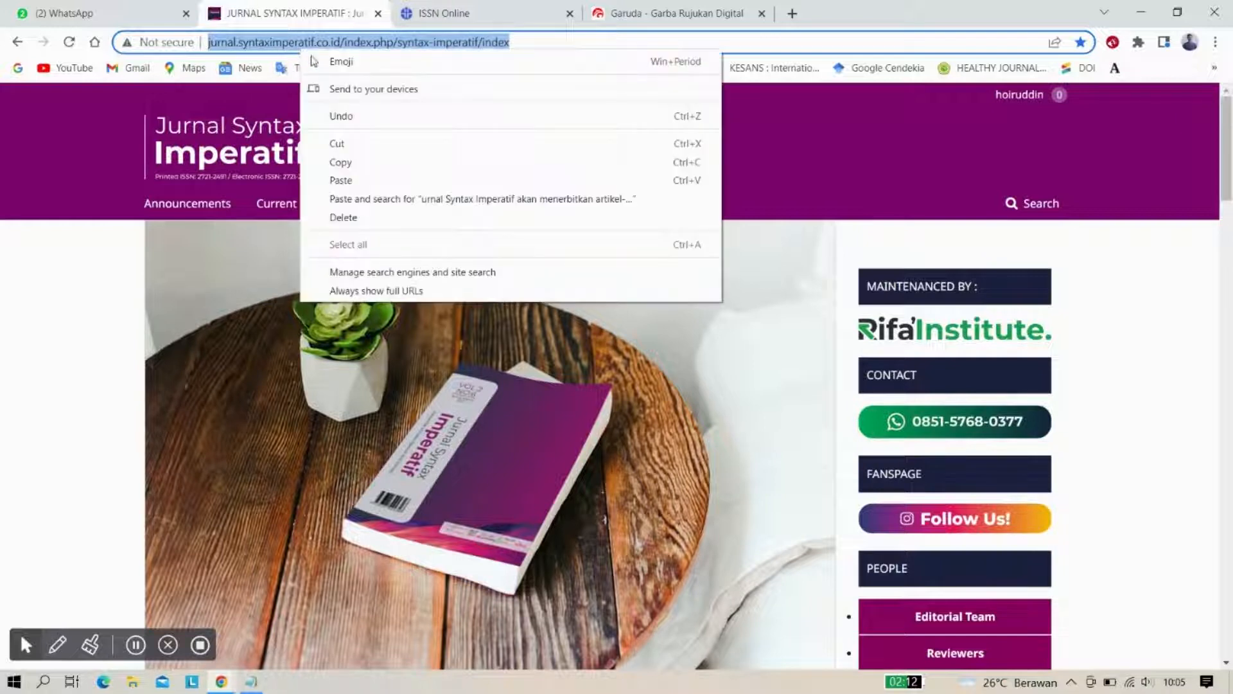
{"action": "left_click", "coordinate": [346, 165]}
{"action": "left_click", "coordinate": [675, 13]}
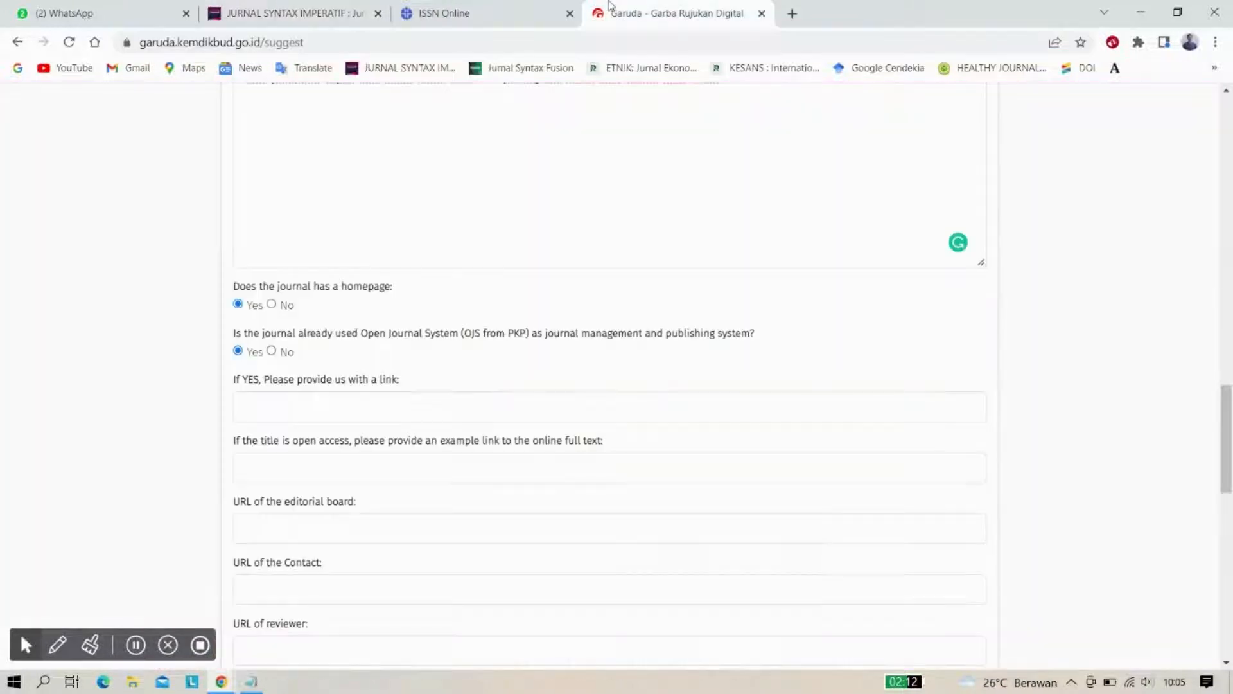
{"action": "left_click", "coordinate": [280, 404]}
{"action": "key", "text": "ctrl+v"}
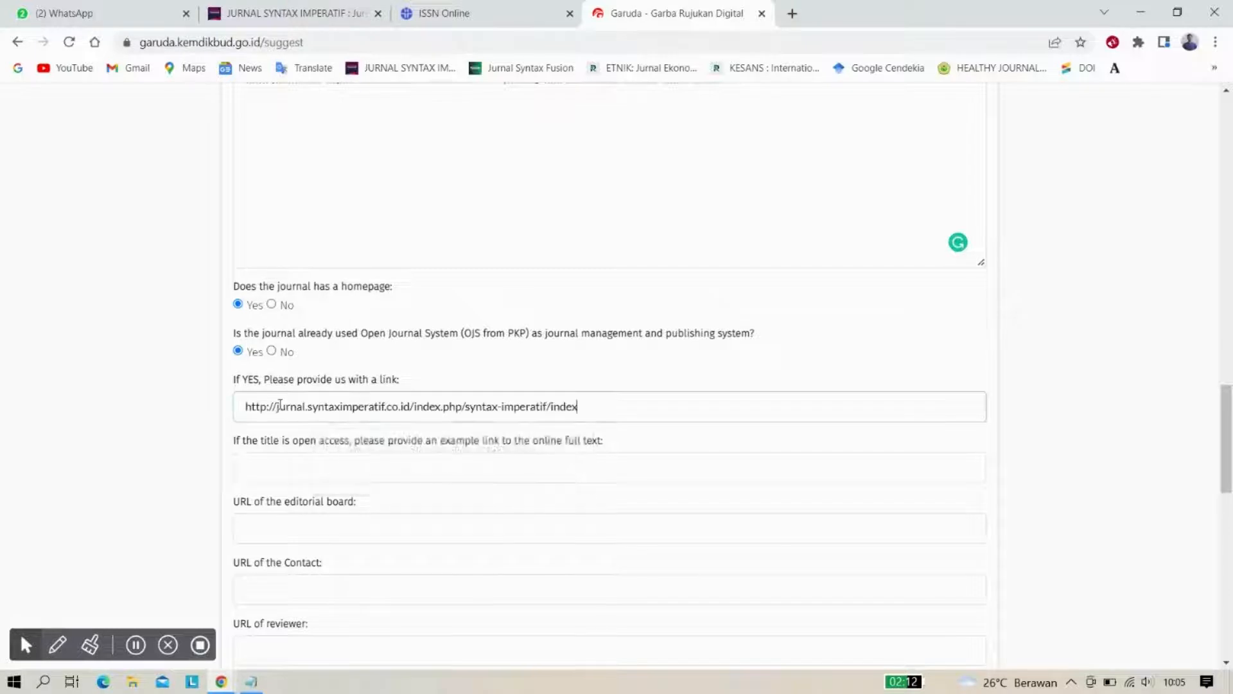
{"action": "scroll", "coordinate": [175, 424], "scroll_direction": "down", "scroll_amount": 1}
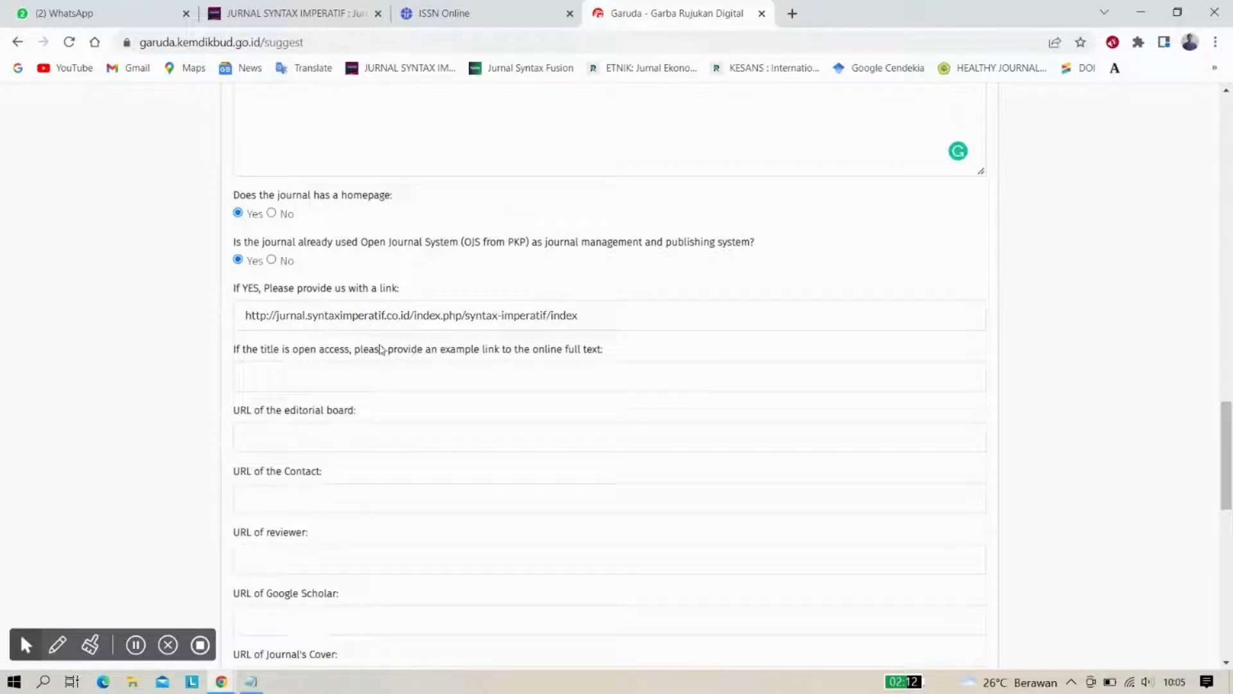
Open the first article listed on the journal homepage in a new tab
{"action": "left_click", "coordinate": [305, 6]}
{"action": "left_click", "coordinate": [74, 239]}
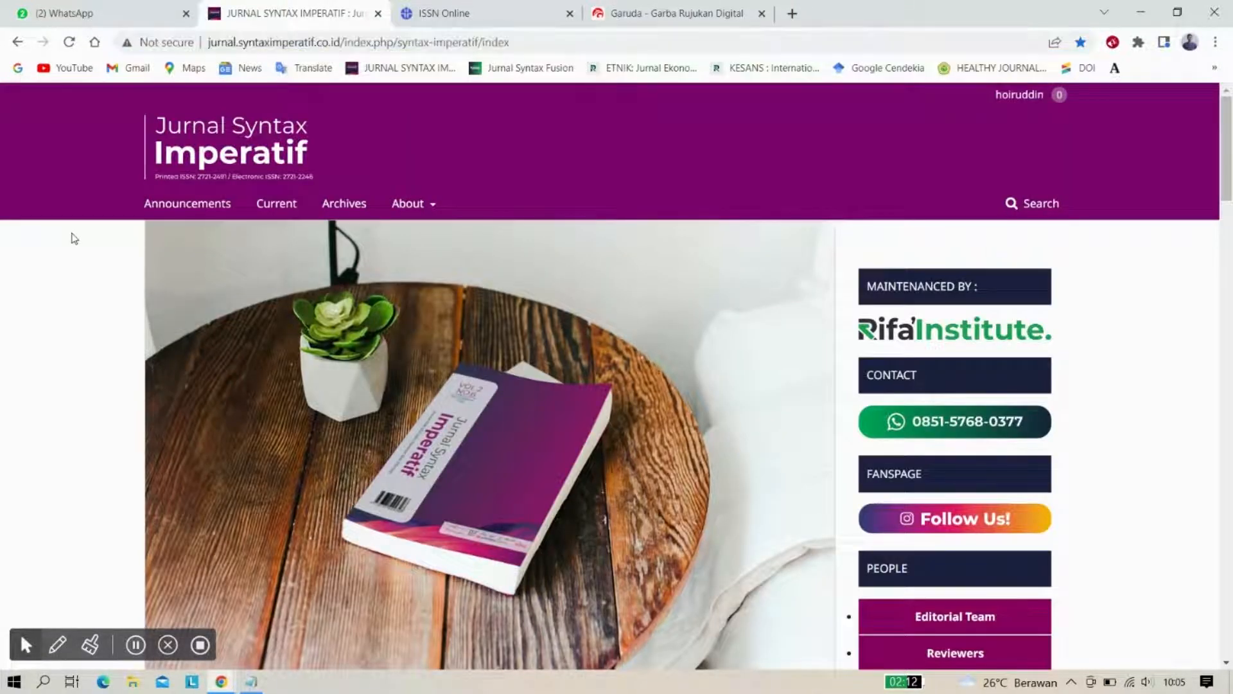
{"action": "scroll", "coordinate": [75, 238], "scroll_direction": "down", "scroll_amount": 10}
{"action": "scroll", "coordinate": [96, 322], "scroll_direction": "down", "scroll_amount": 3}
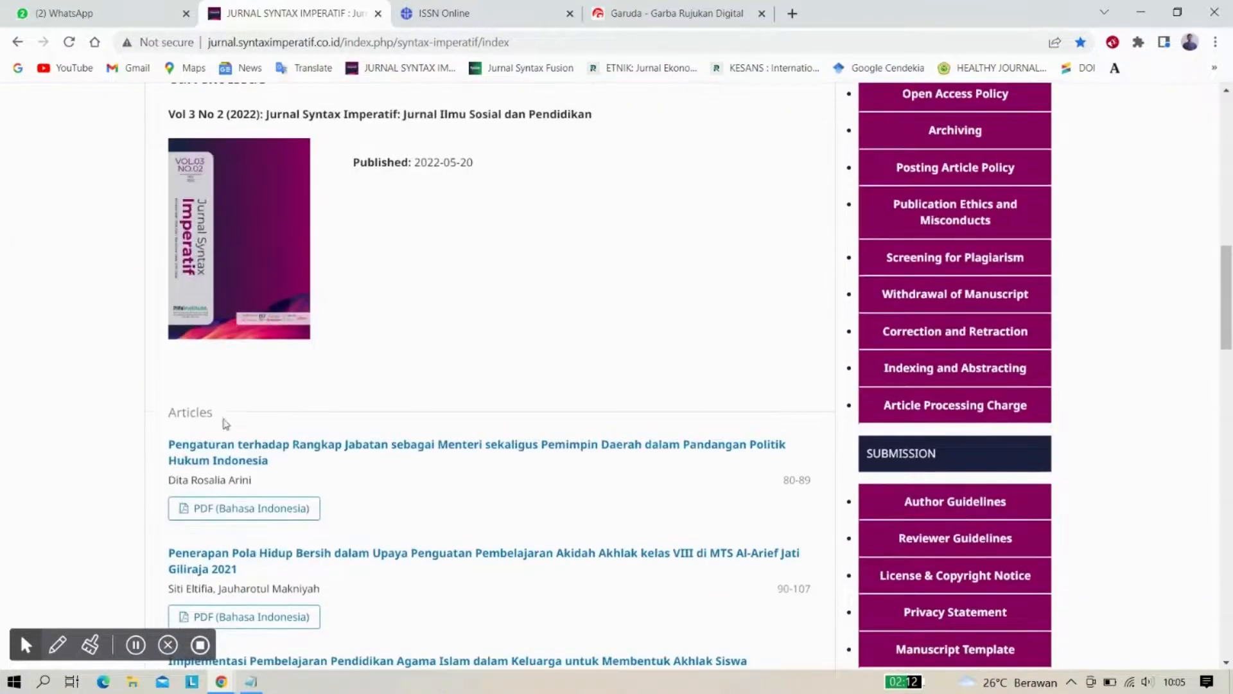
{"action": "right_click", "coordinate": [242, 458]}
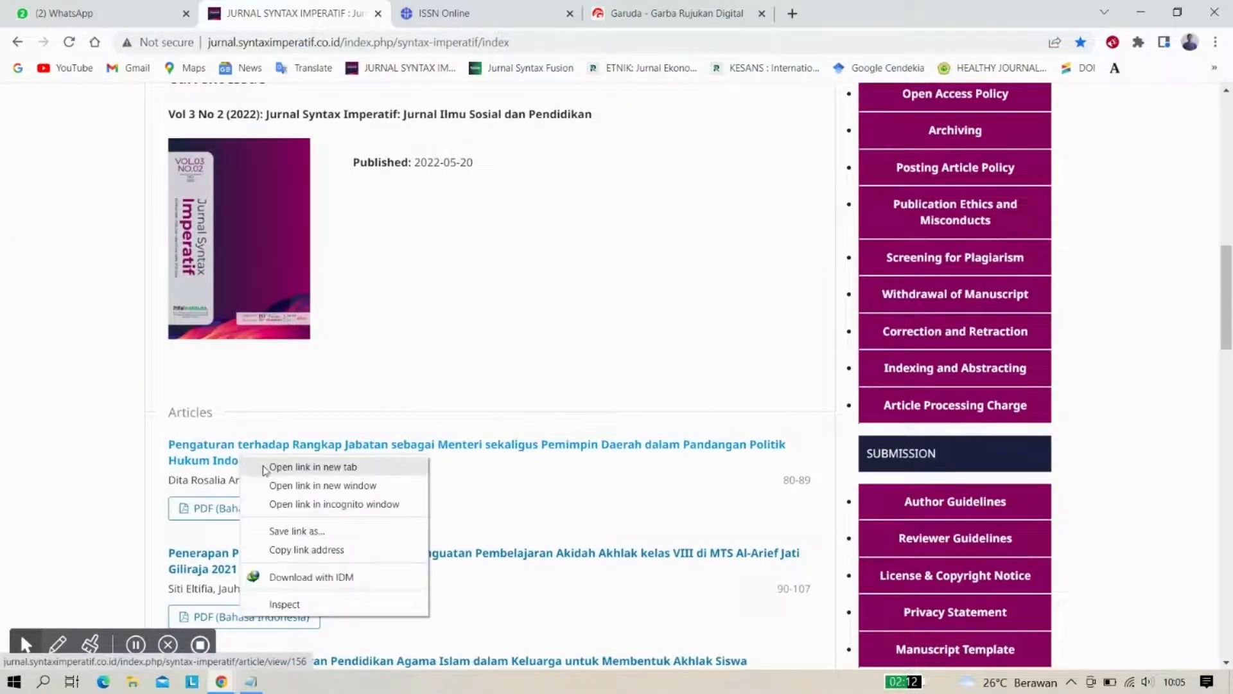
{"action": "left_click", "coordinate": [268, 467]}
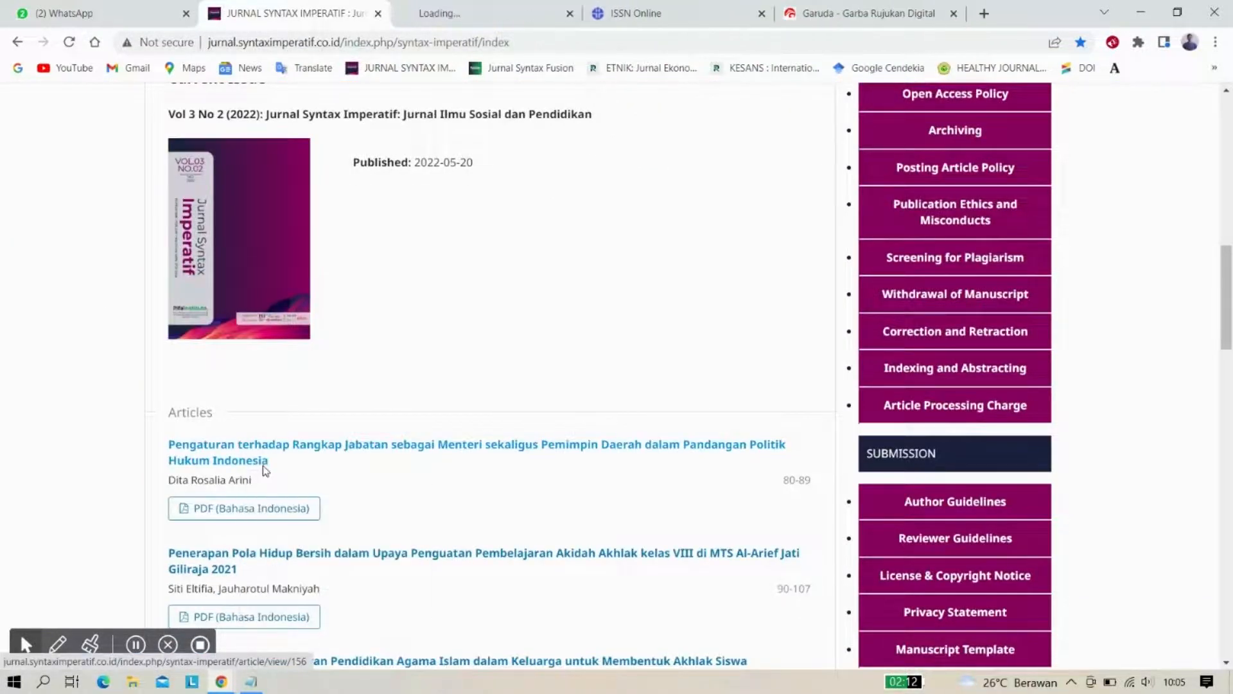
{"action": "left_click", "coordinate": [463, 13]}
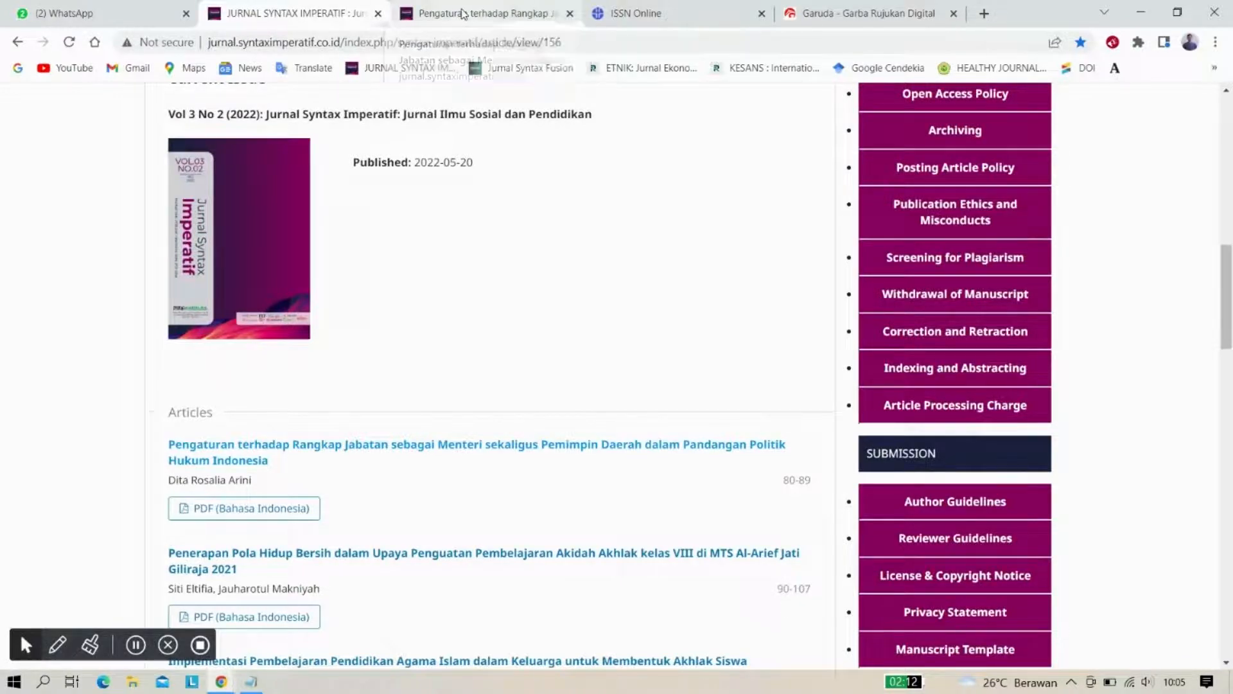
{"action": "scroll", "coordinate": [455, 294], "scroll_direction": "down", "scroll_amount": 1}
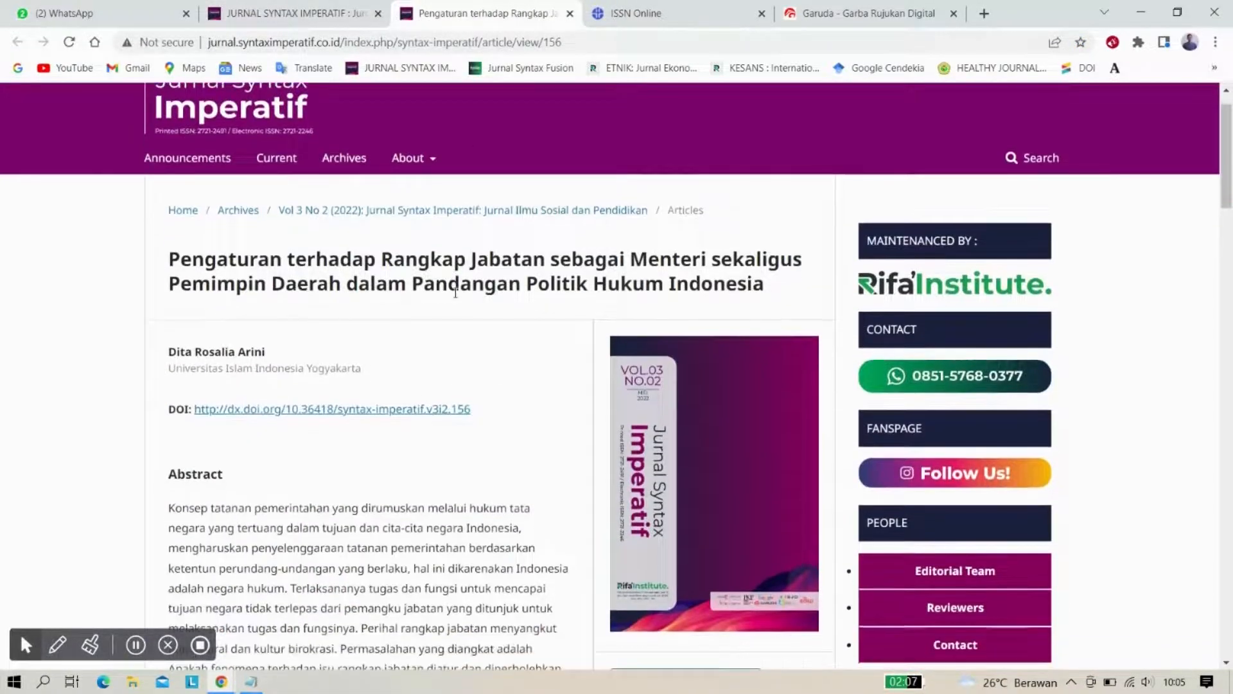
{"action": "scroll", "coordinate": [455, 294], "scroll_direction": "up", "scroll_amount": 1}
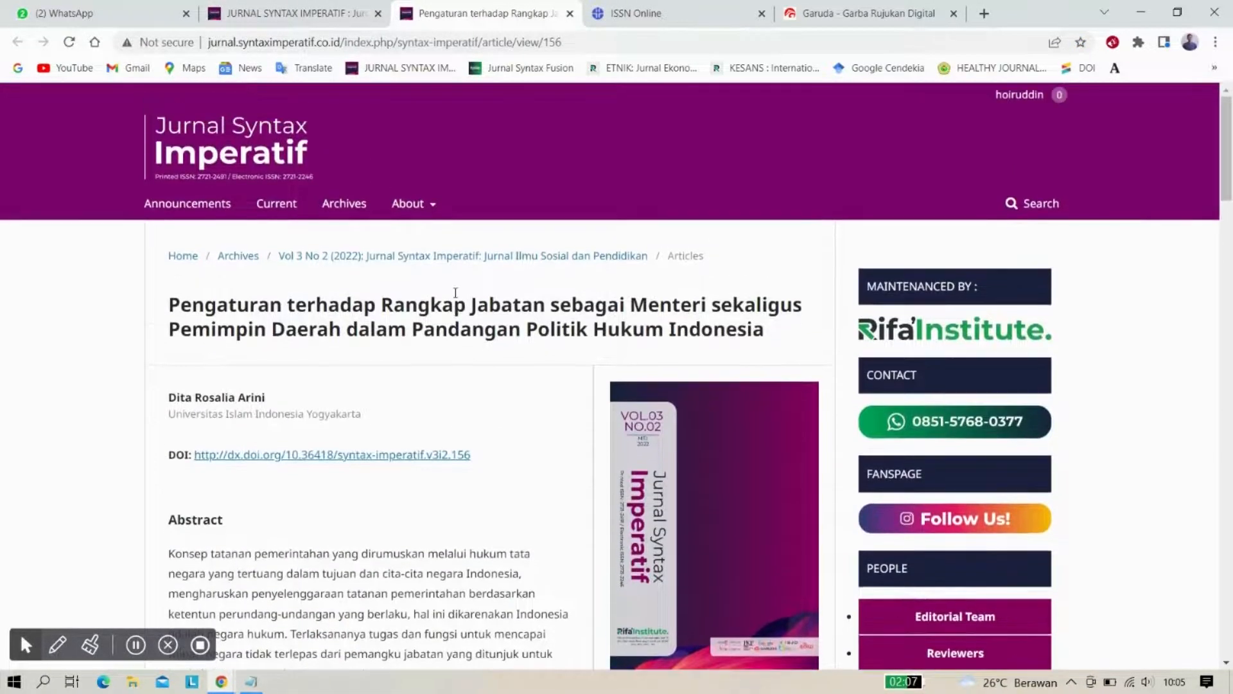
Paste the article's PDF link (.../article/view/156/183) into Garuda's example full-text field
{"action": "left_click", "coordinate": [437, 44]}
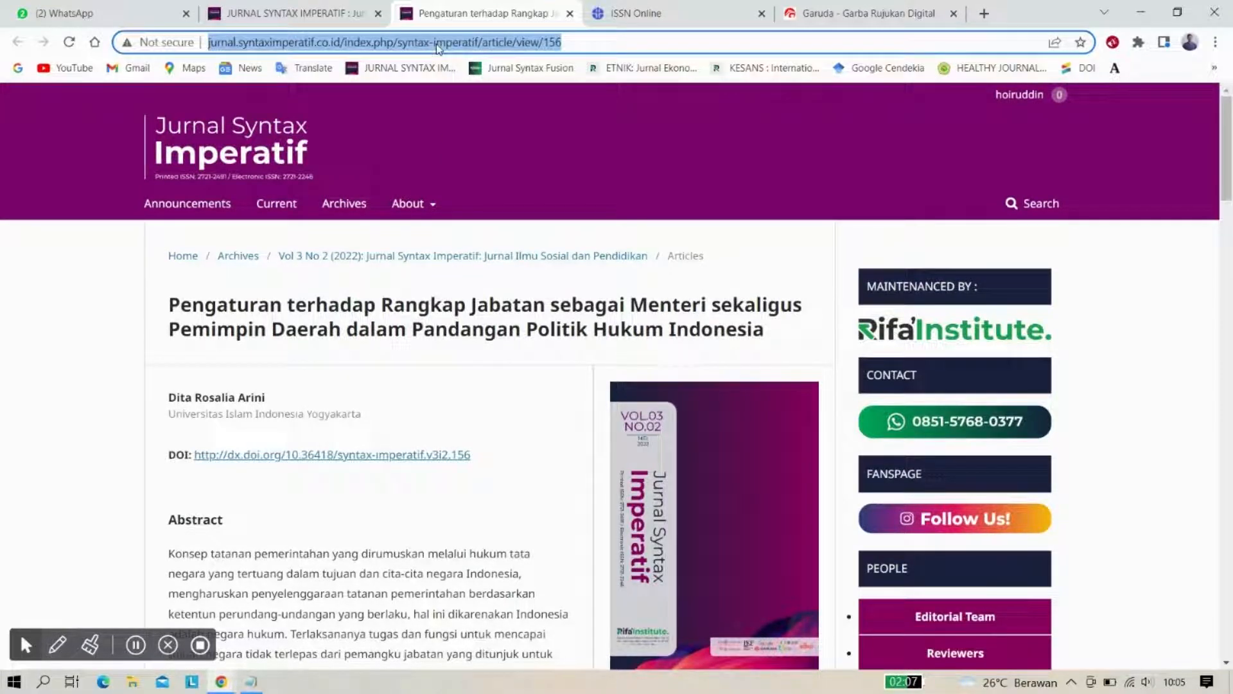
{"action": "scroll", "coordinate": [509, 383], "scroll_direction": "down", "scroll_amount": 5}
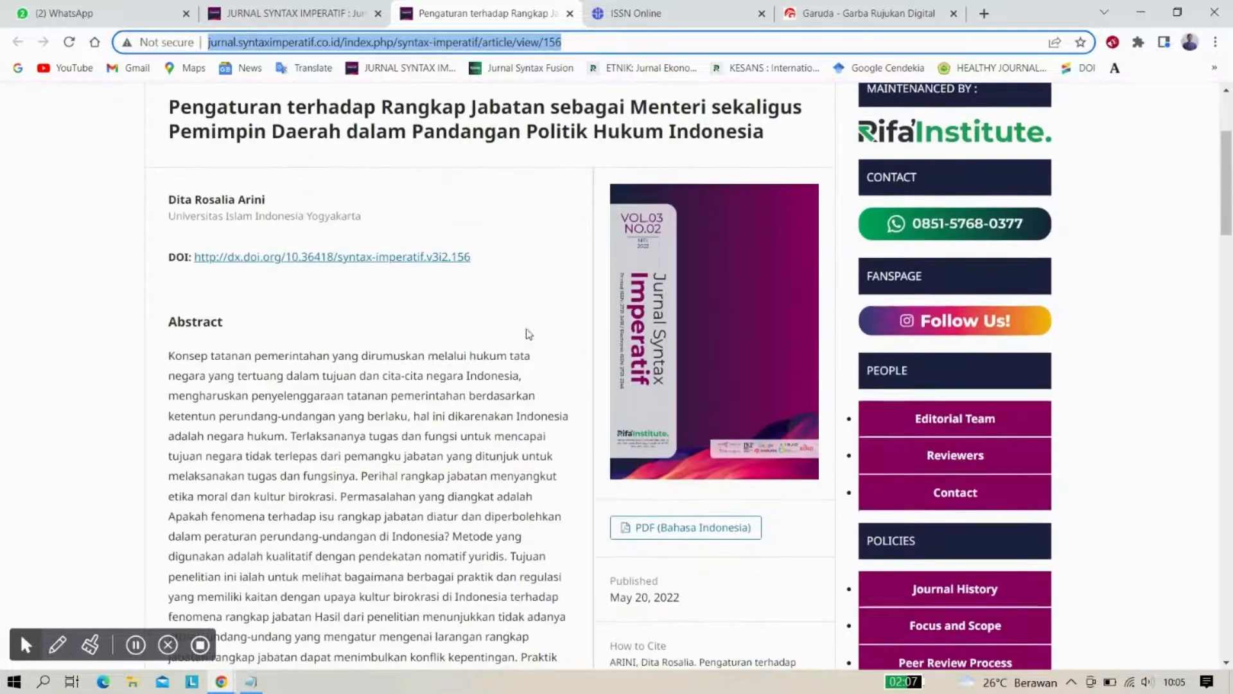
{"action": "right_click", "coordinate": [641, 375]}
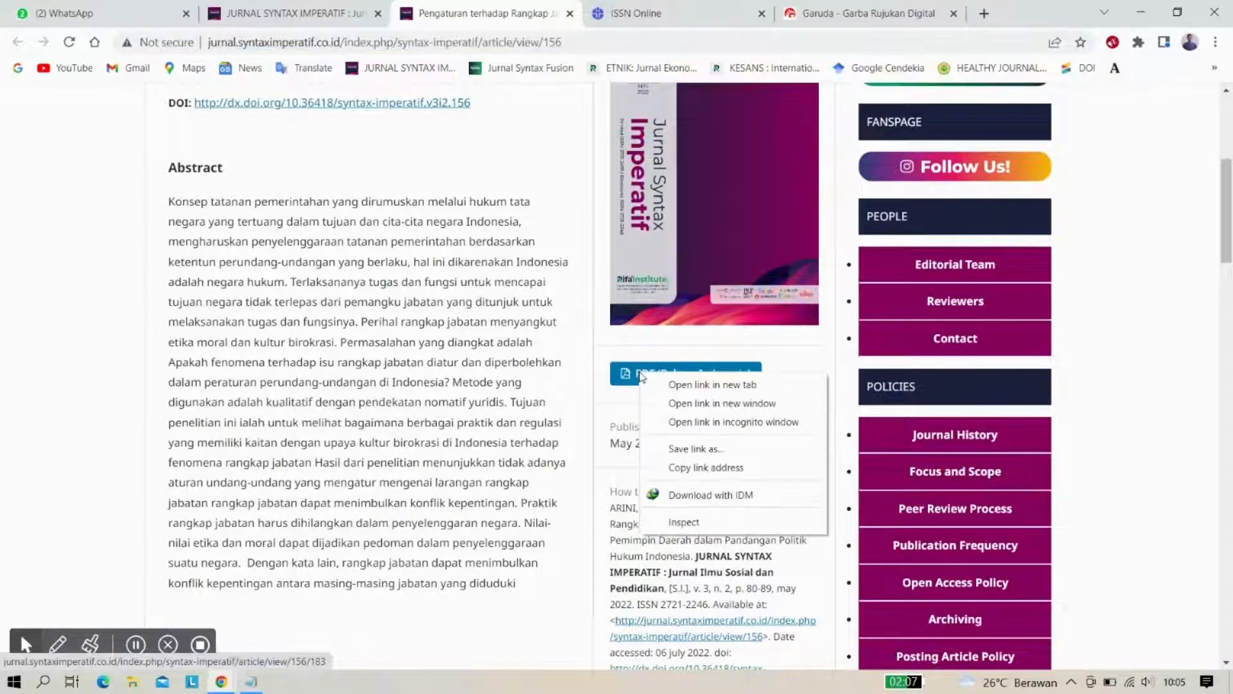
{"action": "left_click", "coordinate": [704, 467]}
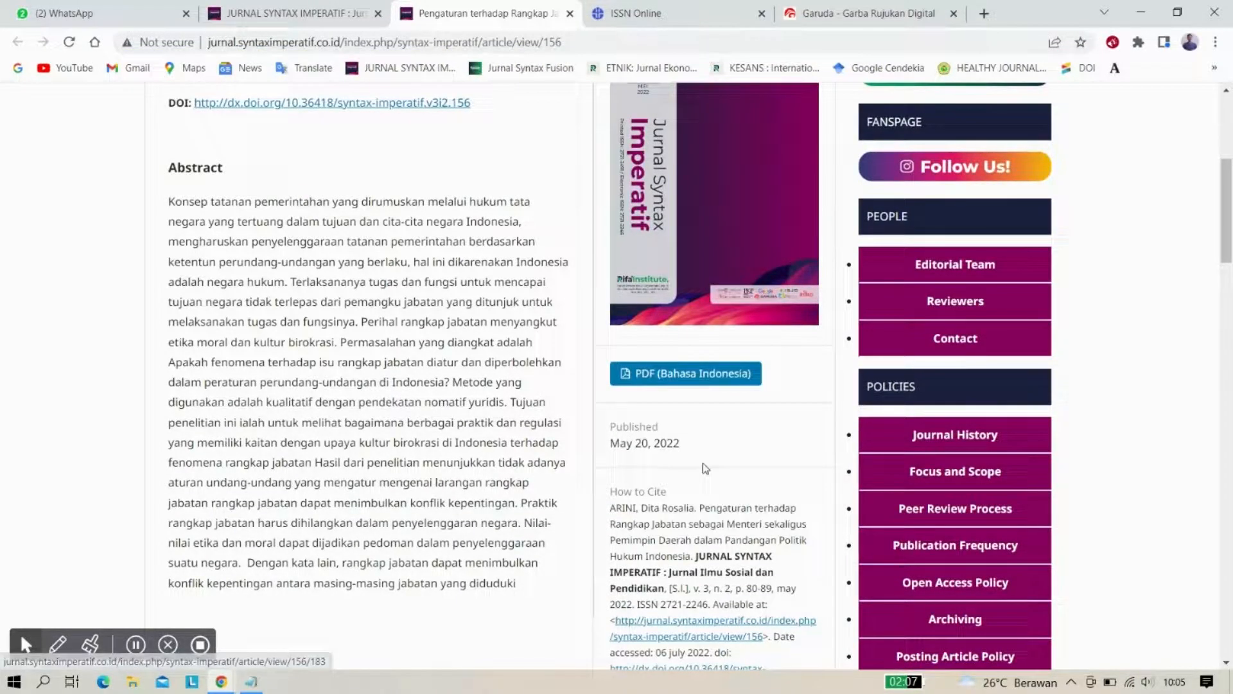
{"action": "left_click", "coordinate": [831, 8]}
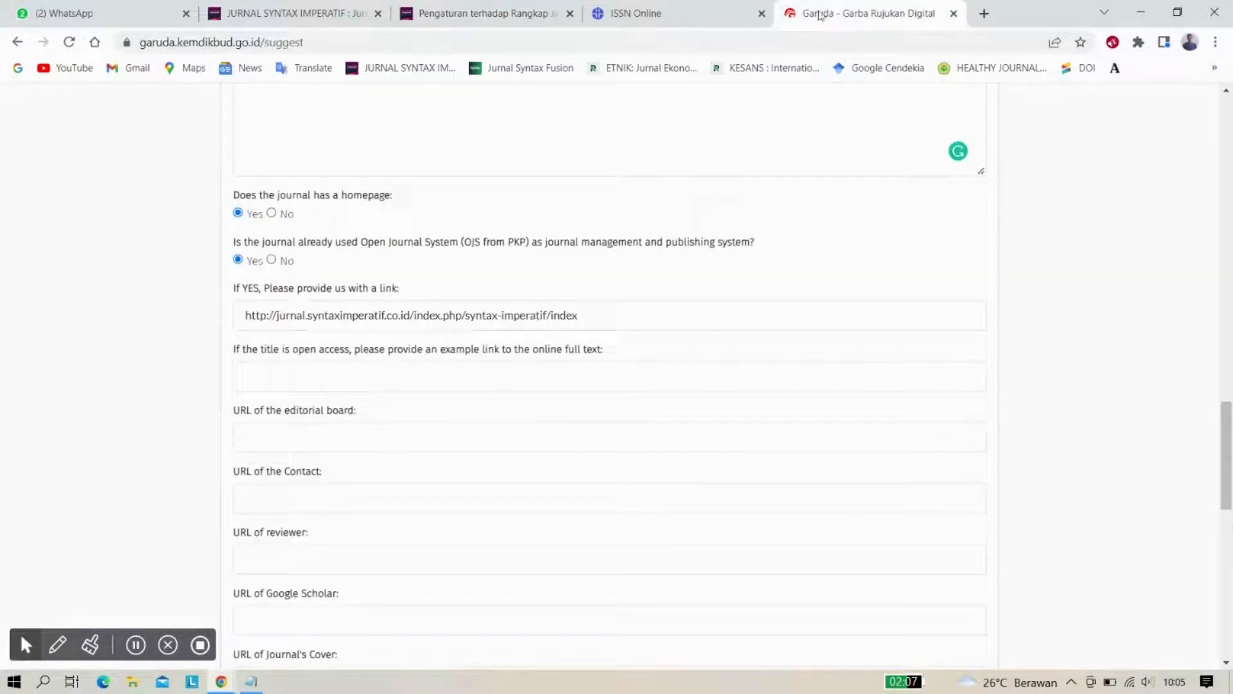
{"action": "left_click", "coordinate": [275, 379]}
{"action": "type", "text": "http://jurnal.syntaximperatif.co.id/index.php/syntax-imperatif/article/view/156/183"}
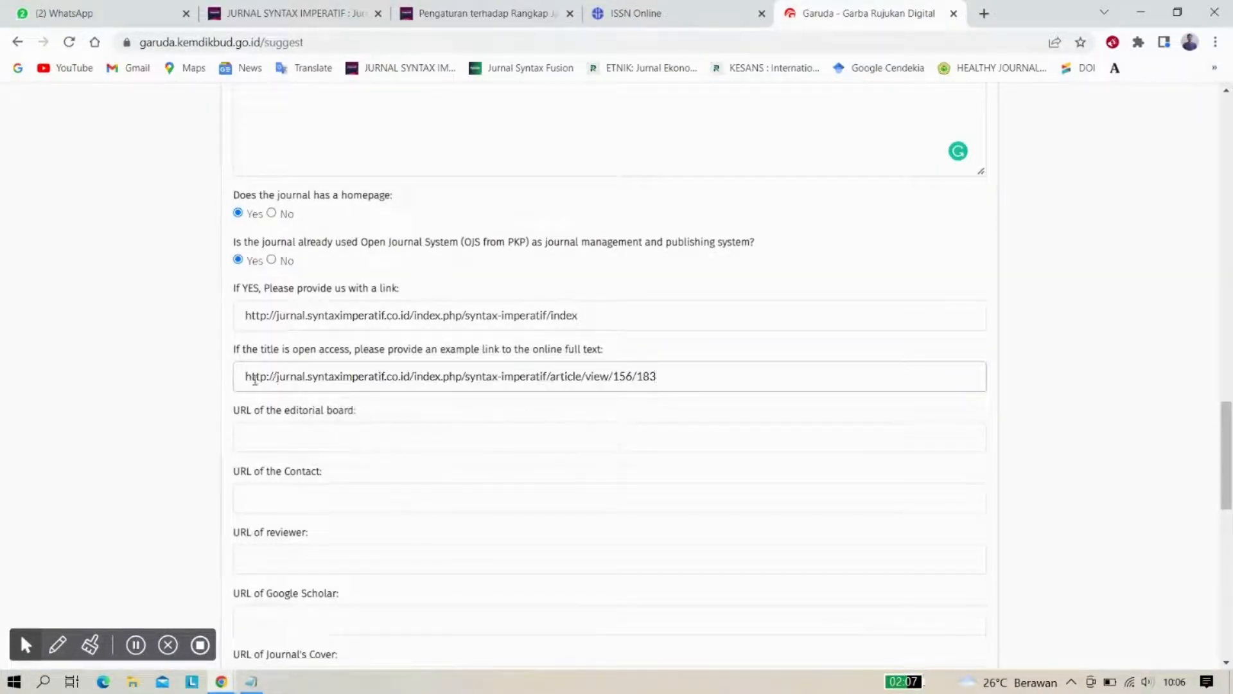
{"action": "scroll", "coordinate": [171, 380], "scroll_direction": "down", "scroll_amount": 1}
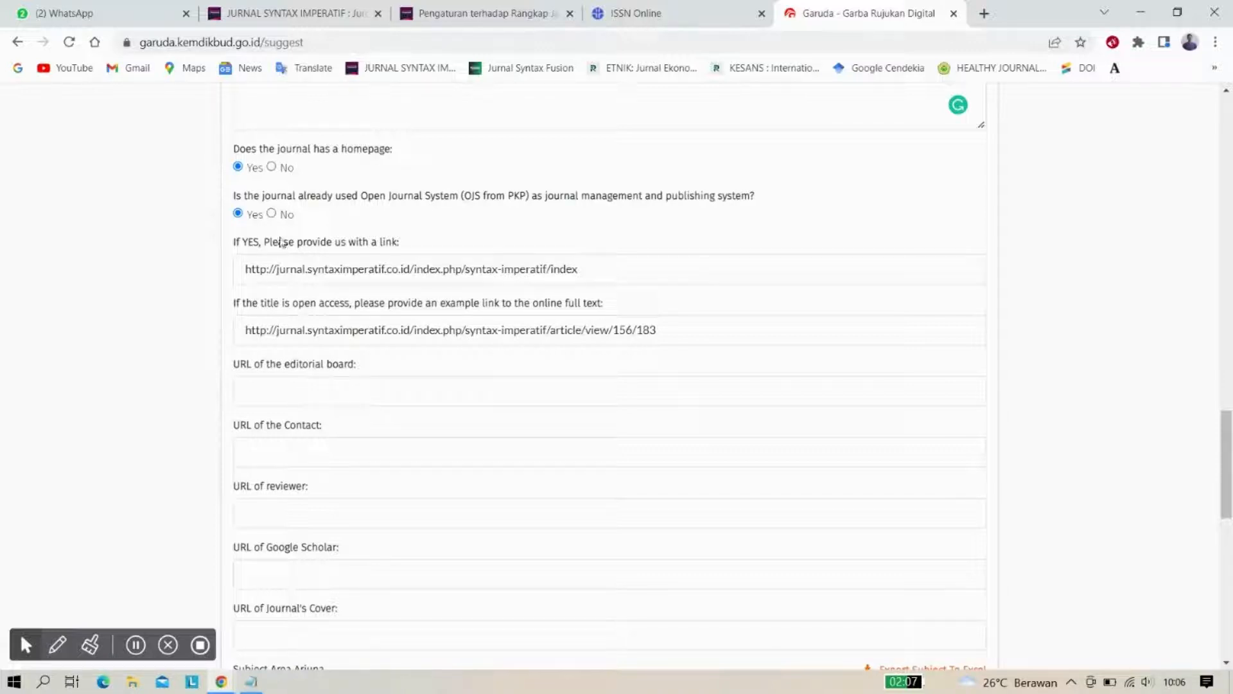
Copy the Editorial Team page URL (.../about/editorialTeam) into the URL of the editorial board field
{"action": "left_click", "coordinate": [309, 8]}
{"action": "scroll", "coordinate": [492, 191], "scroll_direction": "up", "scroll_amount": 5}
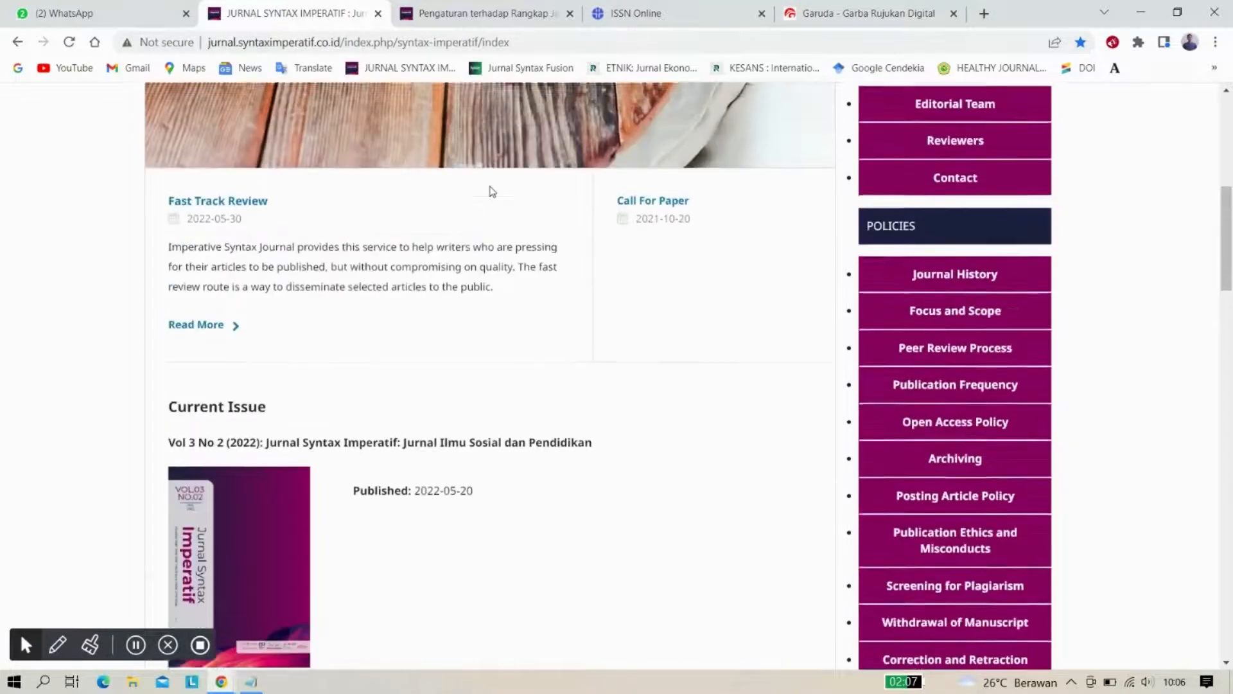
{"action": "scroll", "coordinate": [492, 191], "scroll_direction": "up", "scroll_amount": 2}
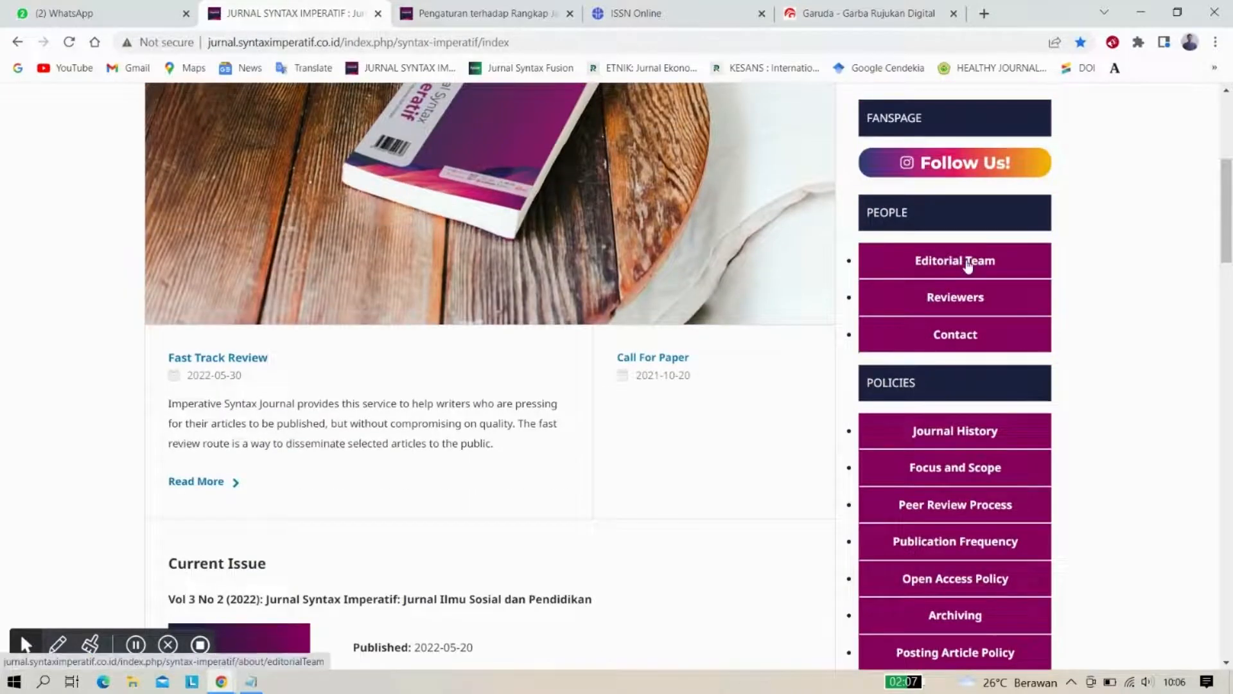
{"action": "left_click", "coordinate": [968, 266]}
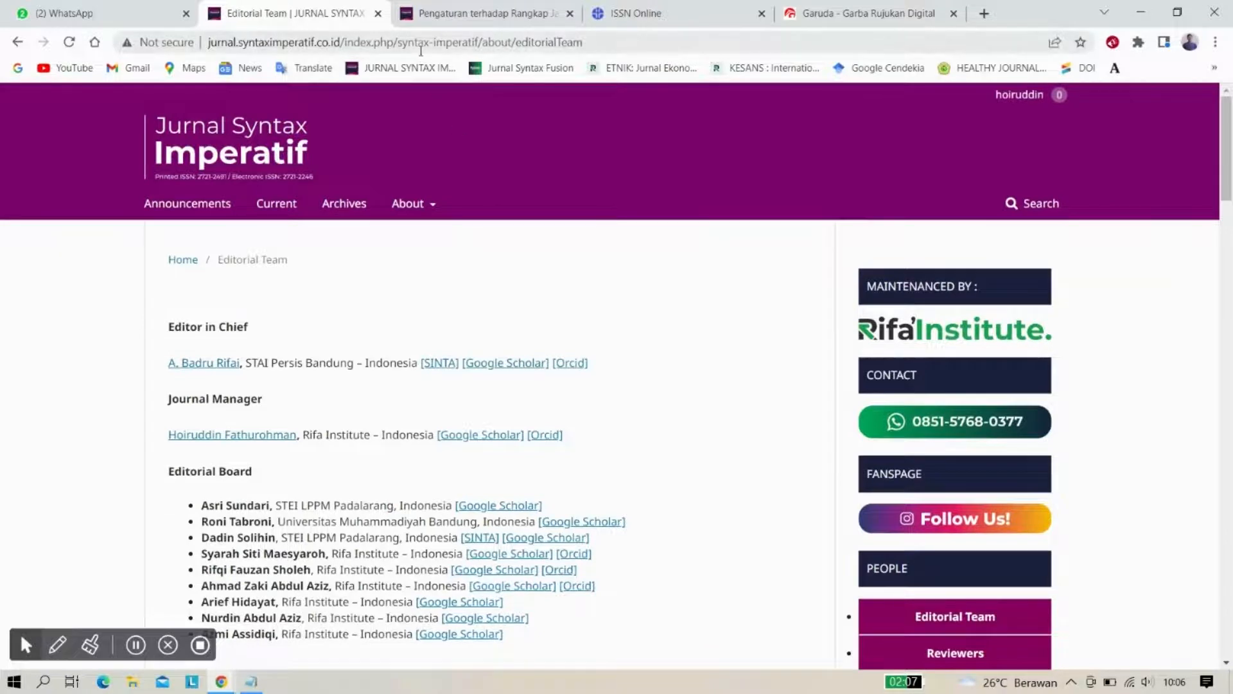
{"action": "left_click", "coordinate": [421, 43]}
{"action": "key", "text": "ctrl+c"}
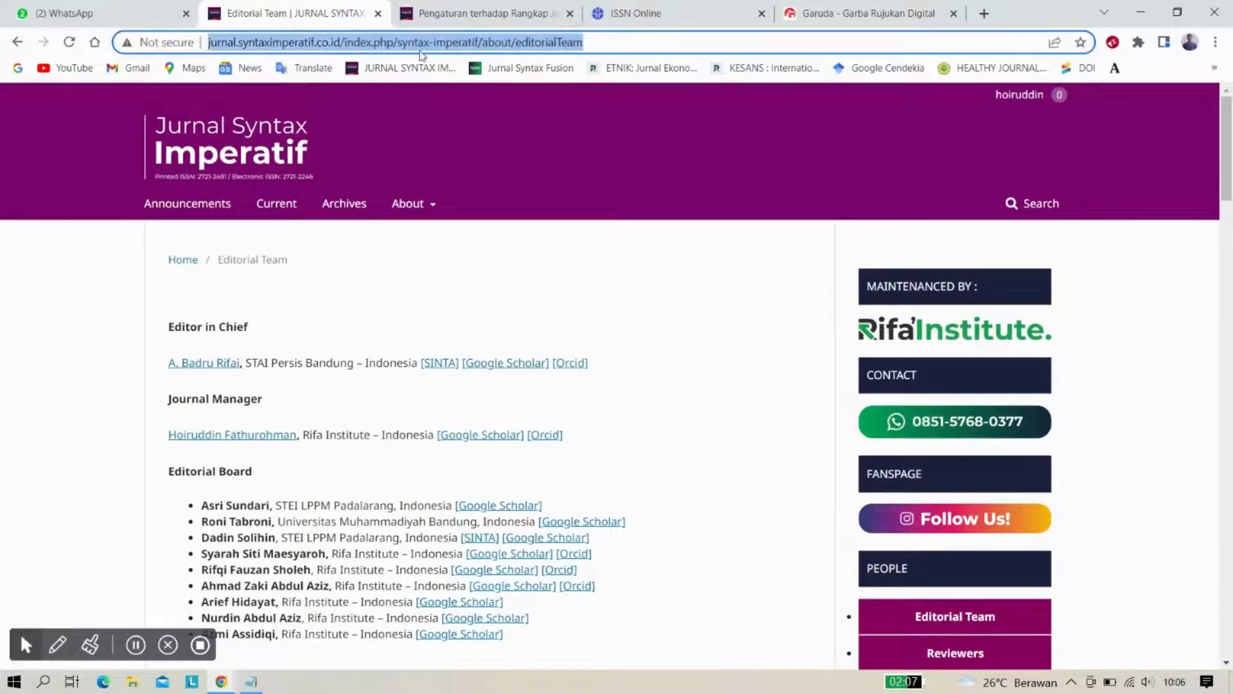
{"action": "left_click", "coordinate": [842, 13]}
{"action": "left_click", "coordinate": [327, 394]}
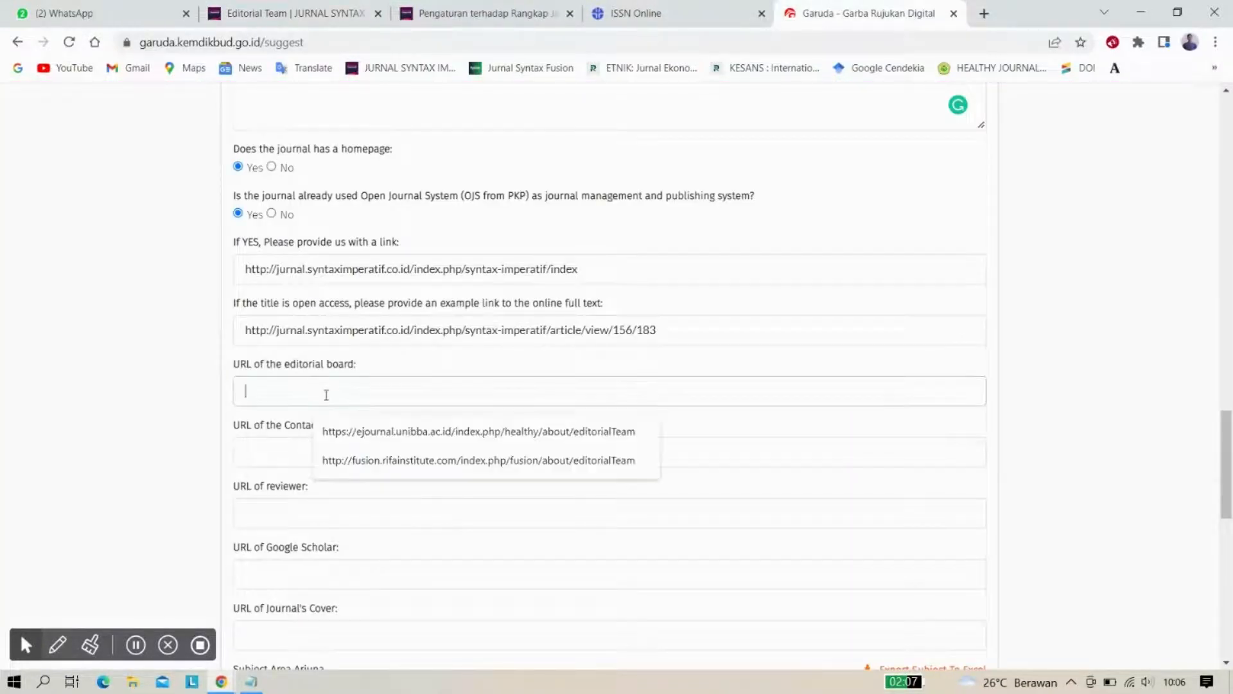
{"action": "key", "text": "ctrl+v"}
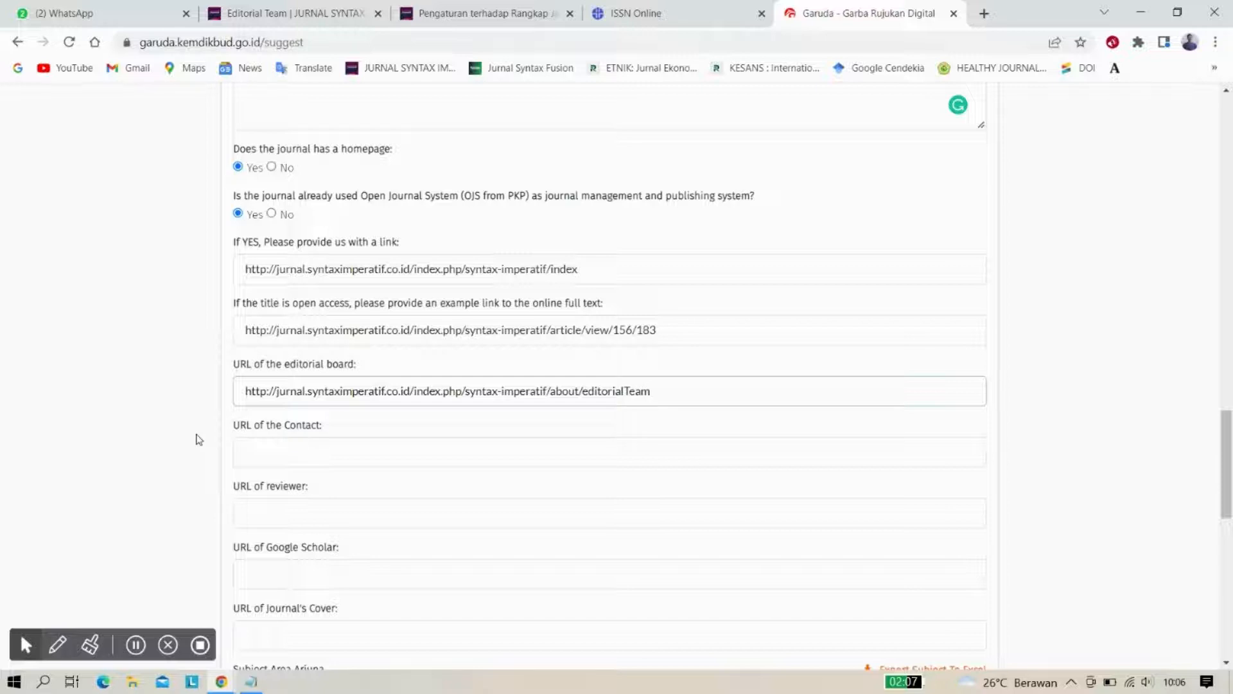
{"action": "scroll", "coordinate": [199, 440], "scroll_direction": "down", "scroll_amount": 2}
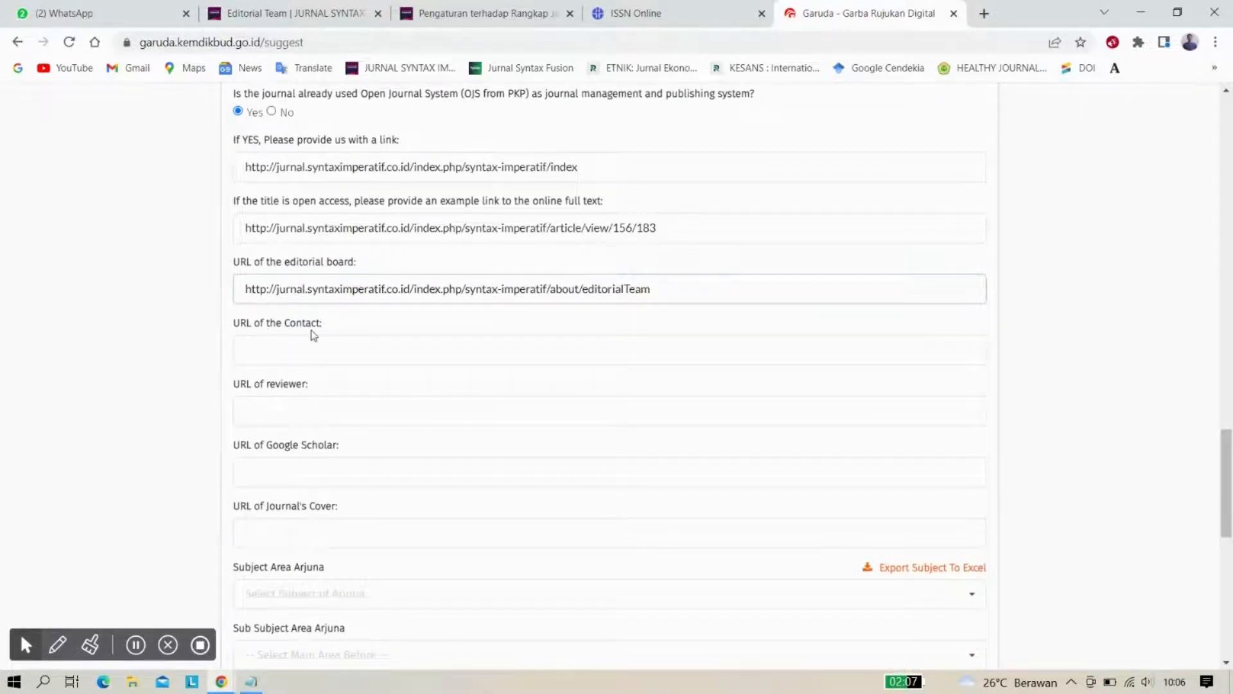
Copy the journal's about/contact page address into Garuda's URL of the Contact field
{"action": "left_click", "coordinate": [315, 12]}
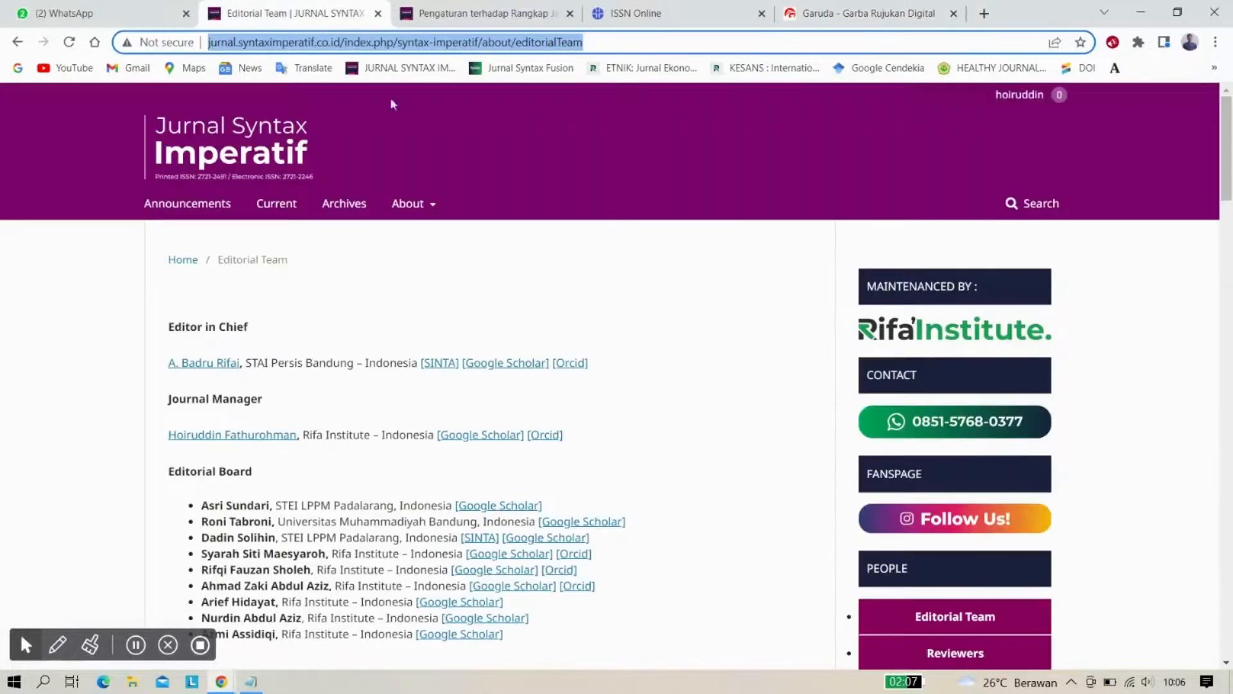
{"action": "mouse_move", "coordinate": [432, 203]}
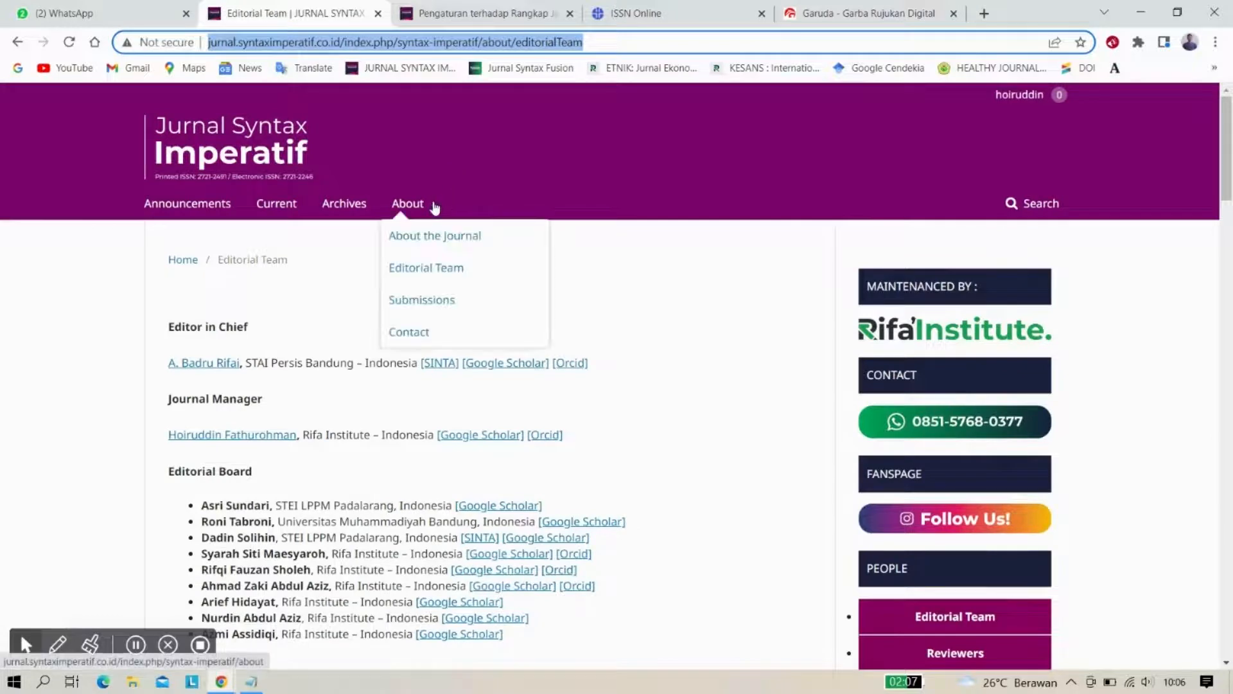
{"action": "left_click", "coordinate": [421, 332]}
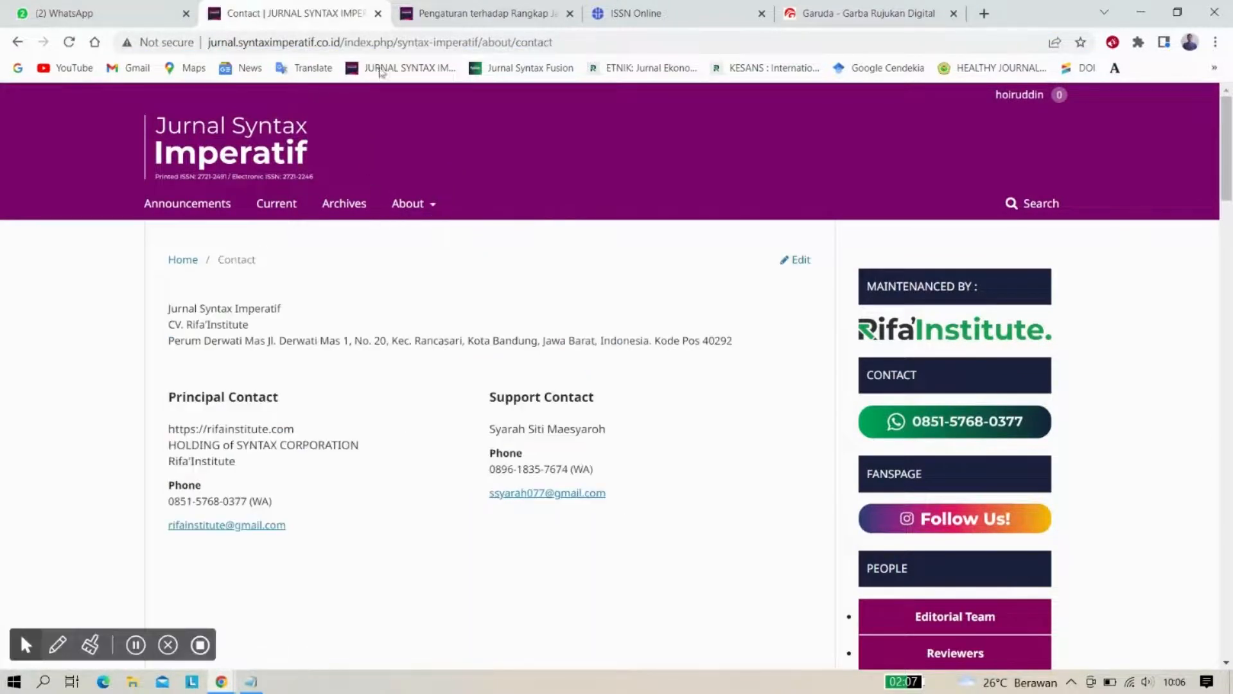
{"action": "left_click", "coordinate": [385, 44]}
{"action": "key", "text": "ctrl+c"}
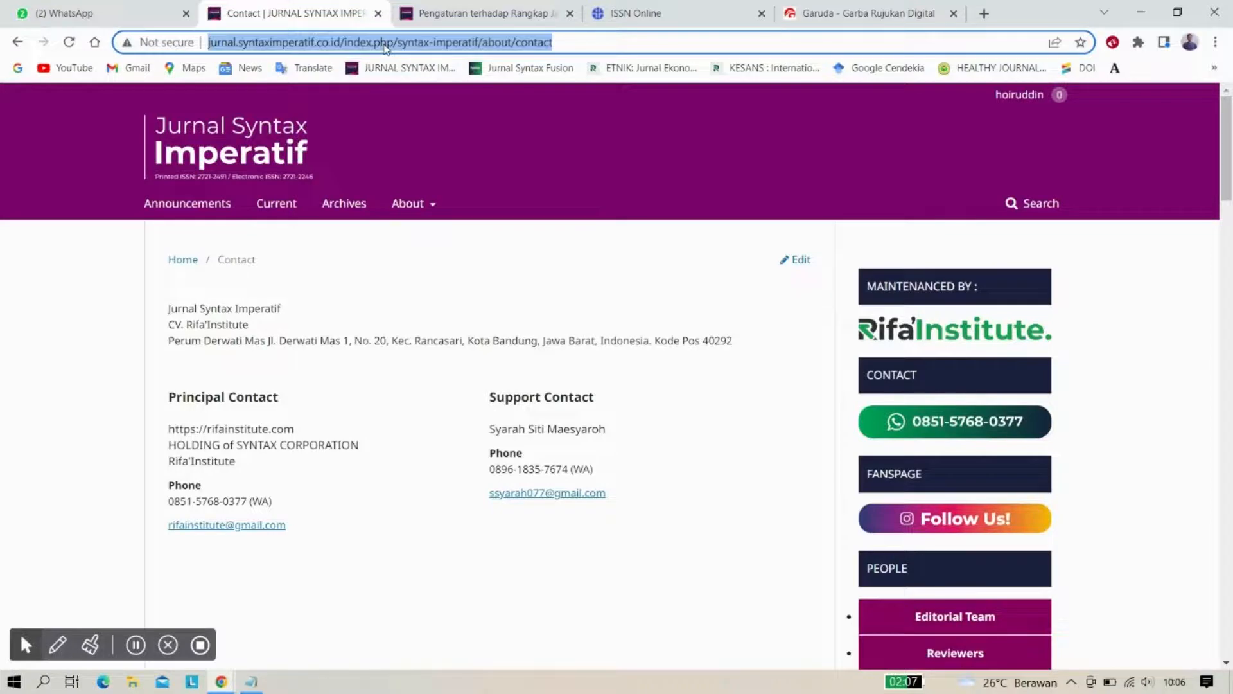
{"action": "left_click", "coordinate": [848, 12]}
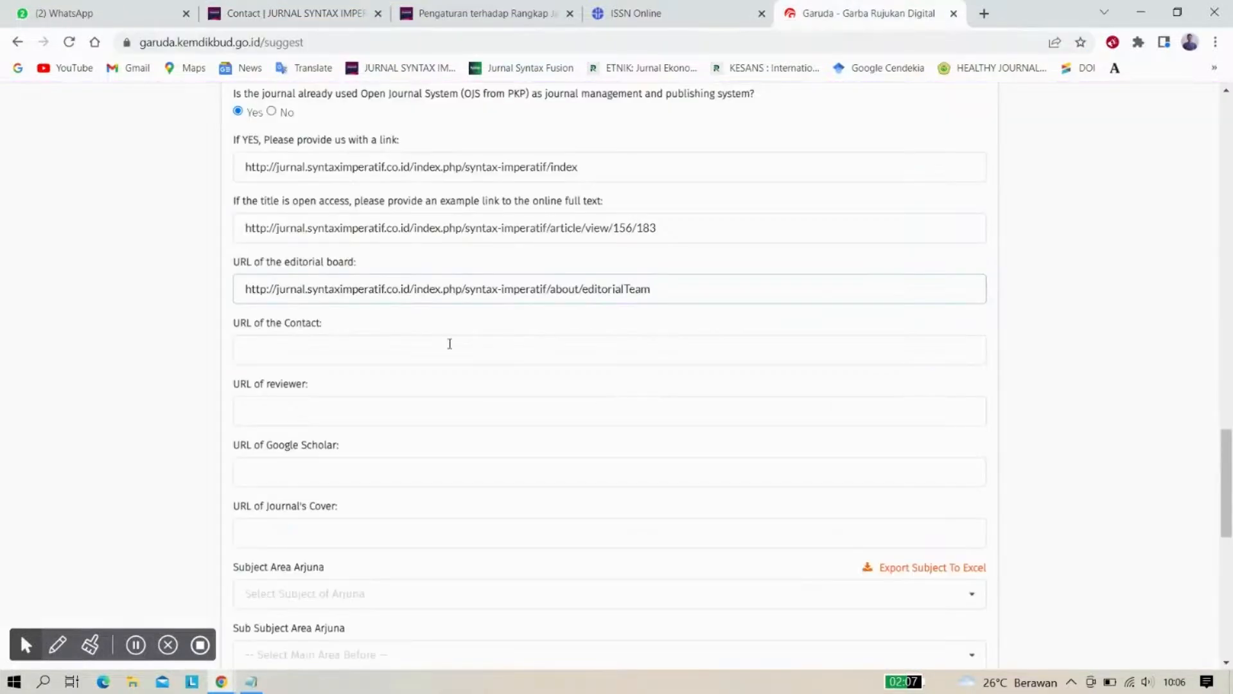
{"action": "left_click", "coordinate": [311, 357]}
{"action": "key", "text": "ctrl+v"}
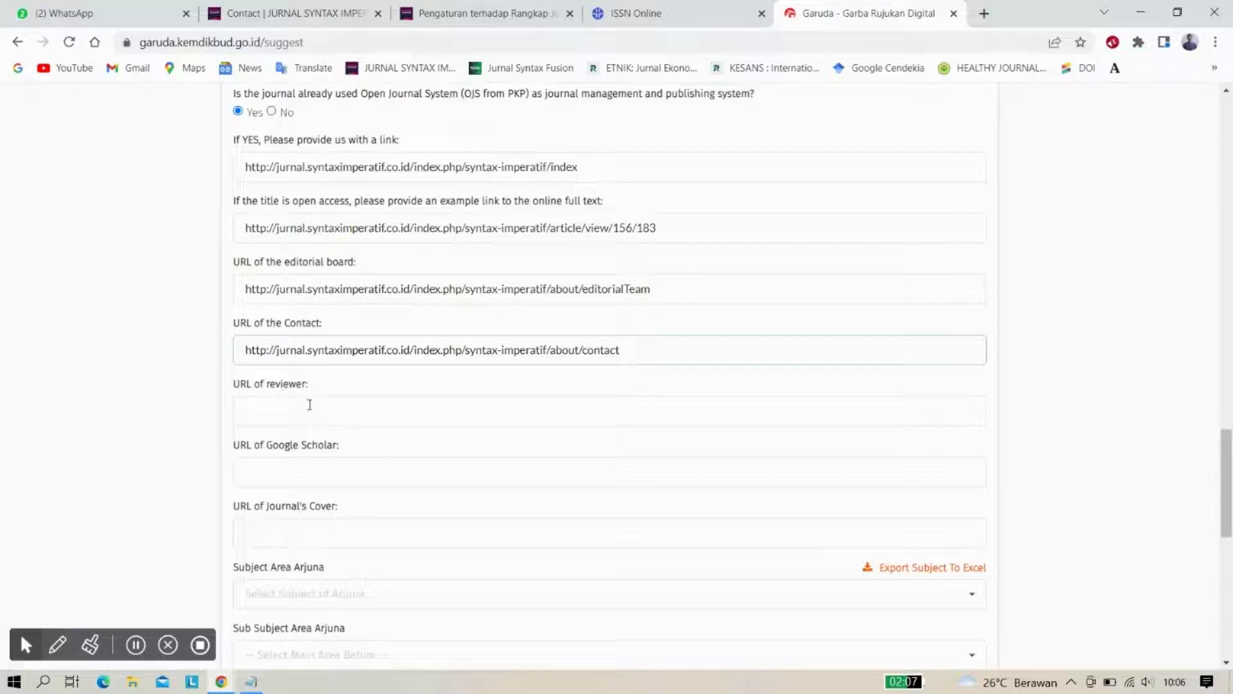
Copy the journal's Reviewer page address into Garuda's URL of reviewer field
{"action": "left_click", "coordinate": [308, 11]}
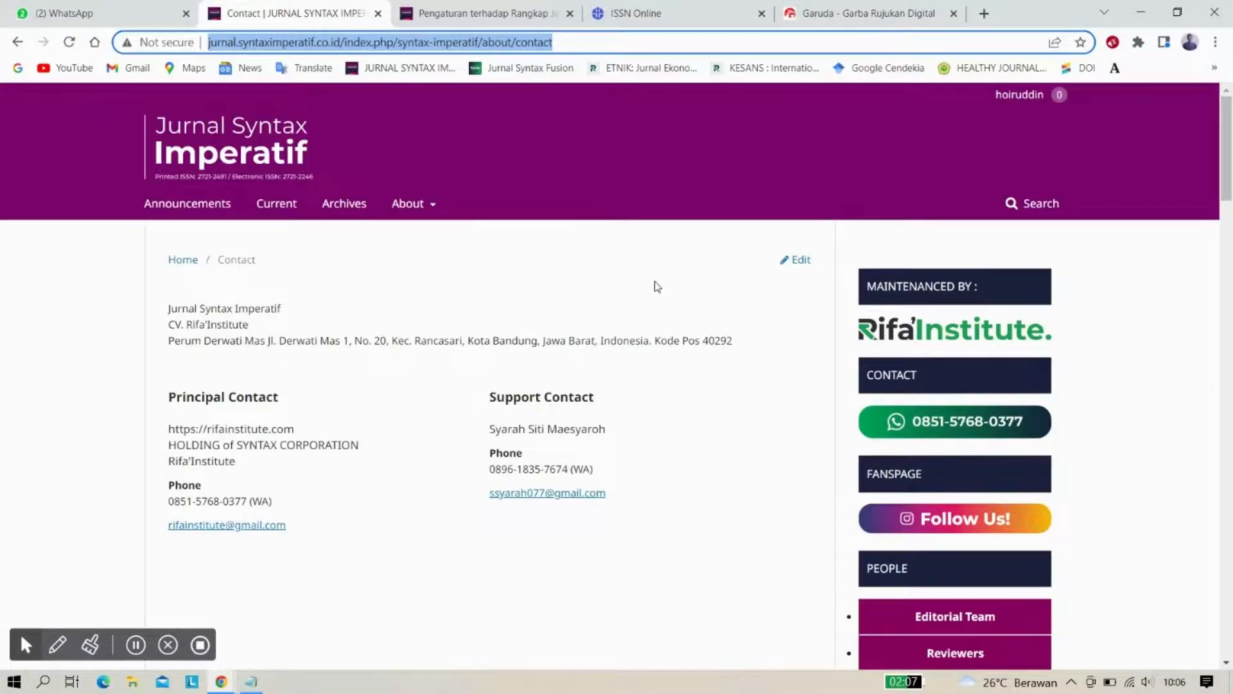
{"action": "scroll", "coordinate": [656, 286], "scroll_direction": "down", "scroll_amount": 4}
{"action": "scroll", "coordinate": [657, 286], "scroll_direction": "down", "scroll_amount": 1}
{"action": "left_click", "coordinate": [929, 268]}
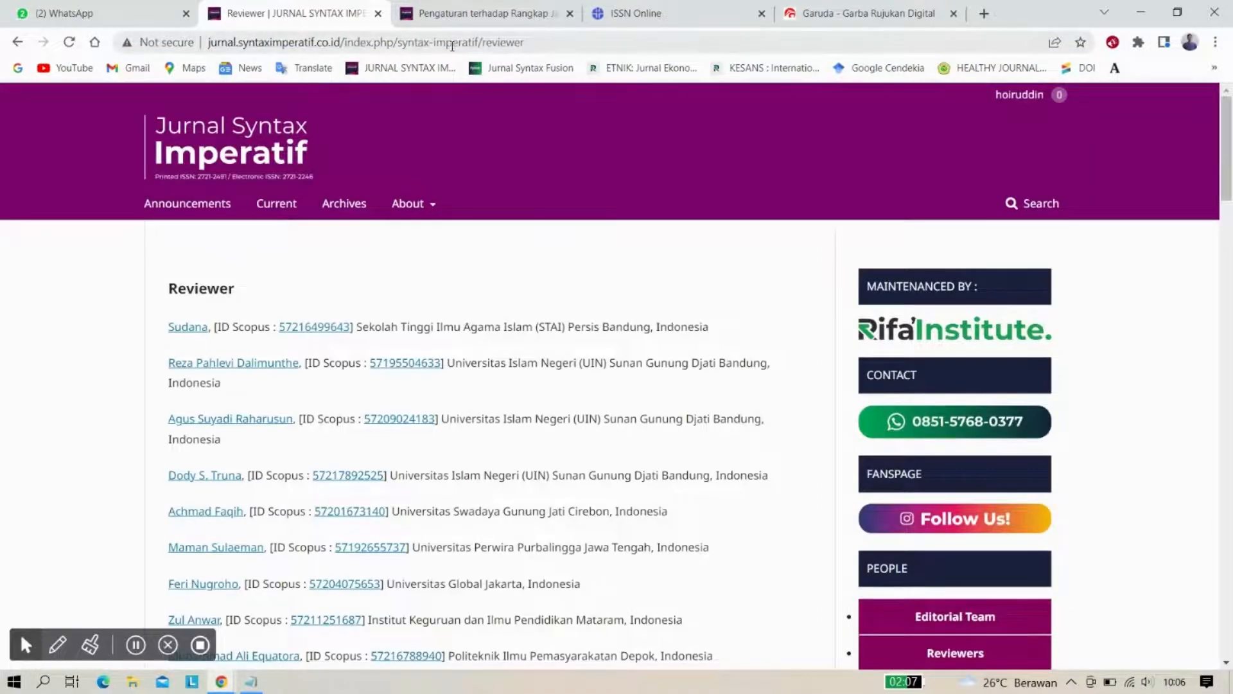
{"action": "left_click", "coordinate": [452, 45]}
{"action": "key", "text": "ctrl+c"}
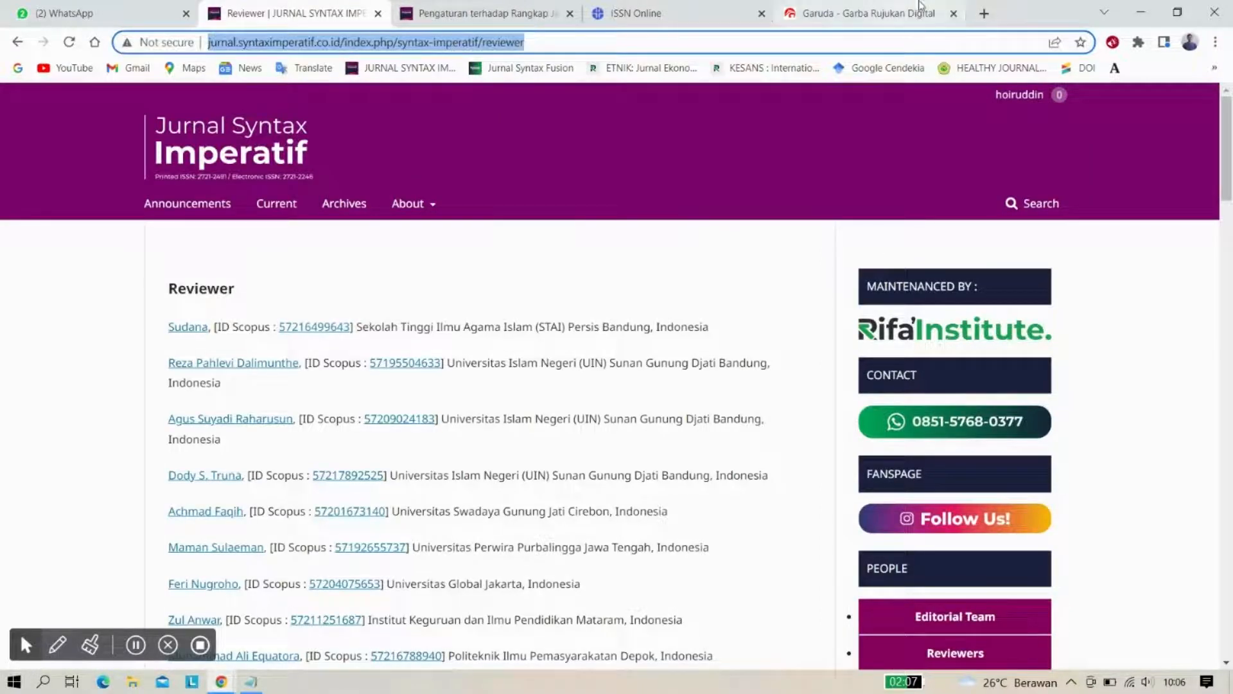
{"action": "left_click", "coordinate": [867, 11]}
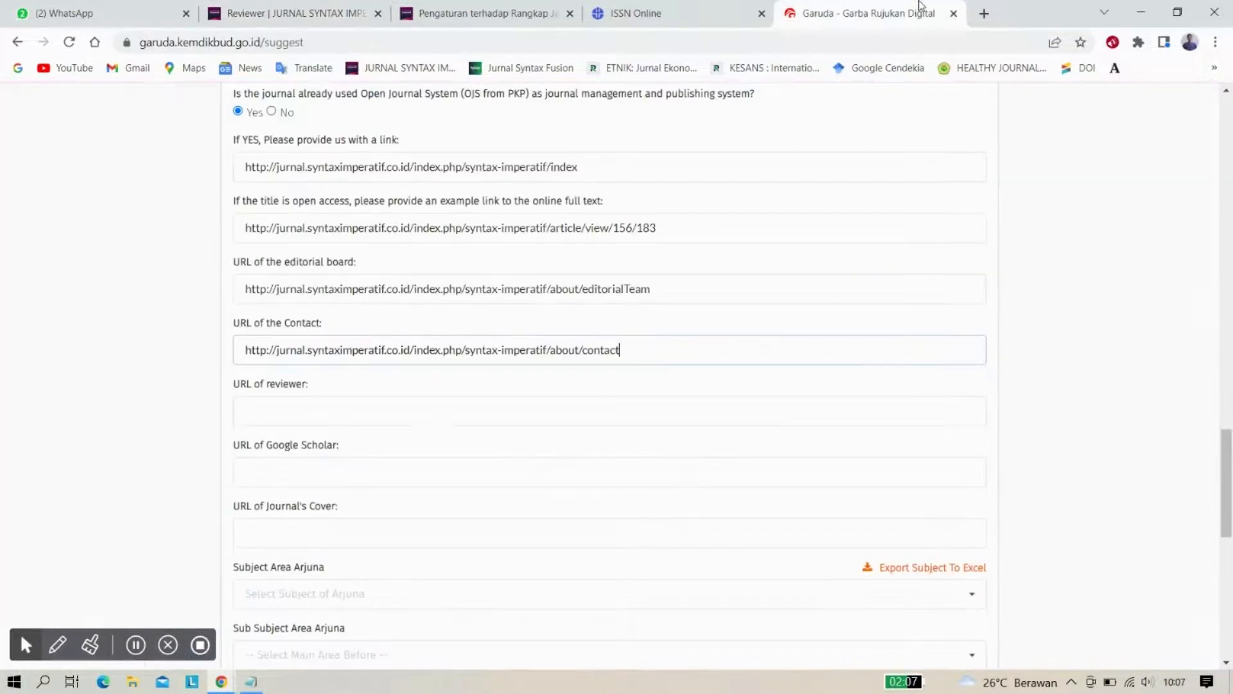
{"action": "left_click", "coordinate": [279, 403]}
{"action": "key", "text": "ctrl+v"}
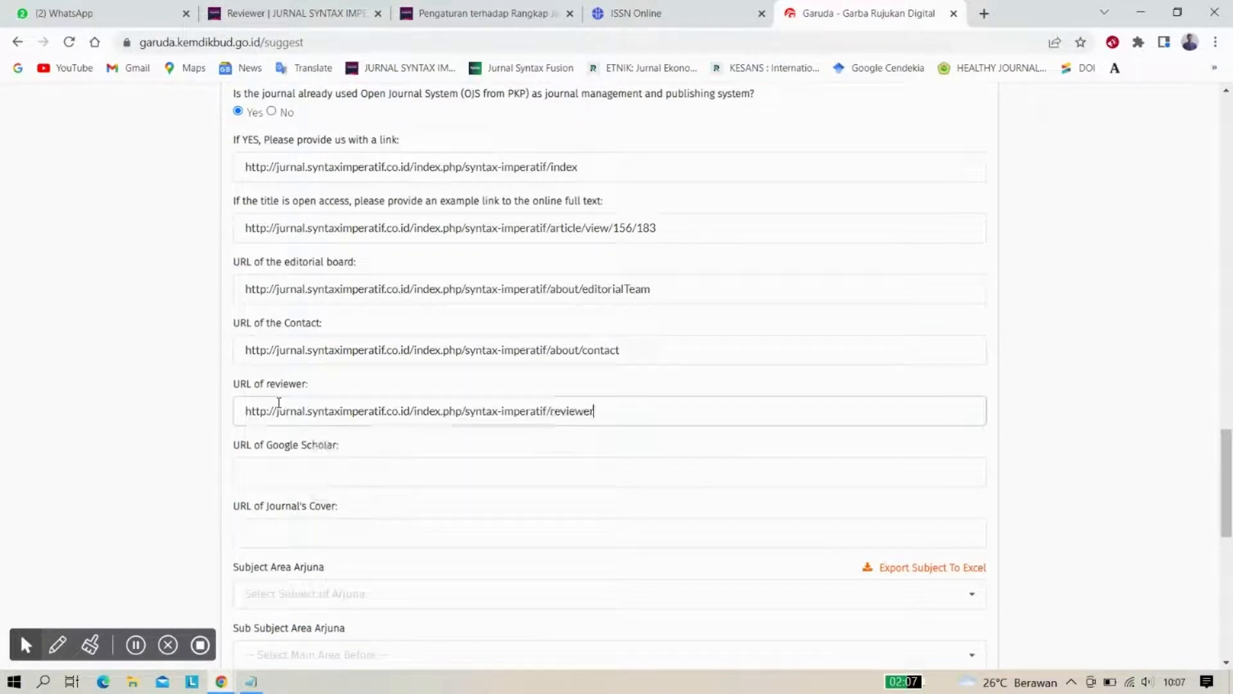
{"action": "left_click", "coordinate": [174, 403]}
{"action": "scroll", "coordinate": [174, 403], "scroll_direction": "down", "scroll_amount": 2}
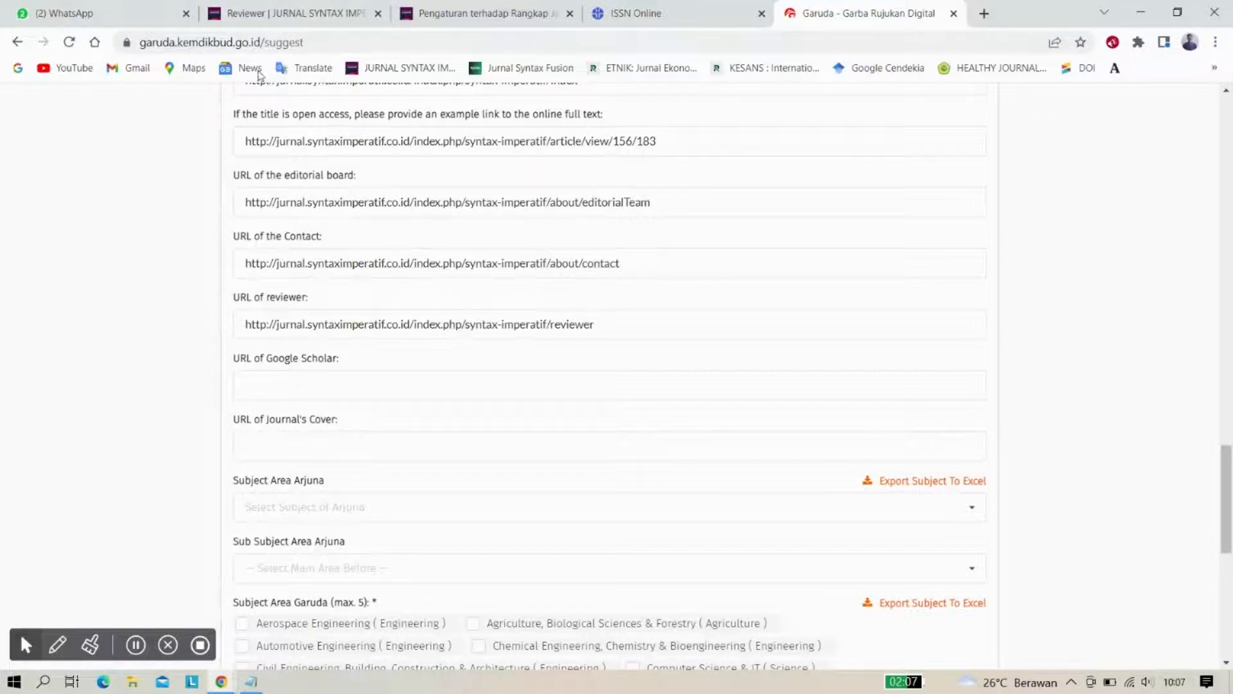
{"action": "left_click", "coordinate": [280, 11]}
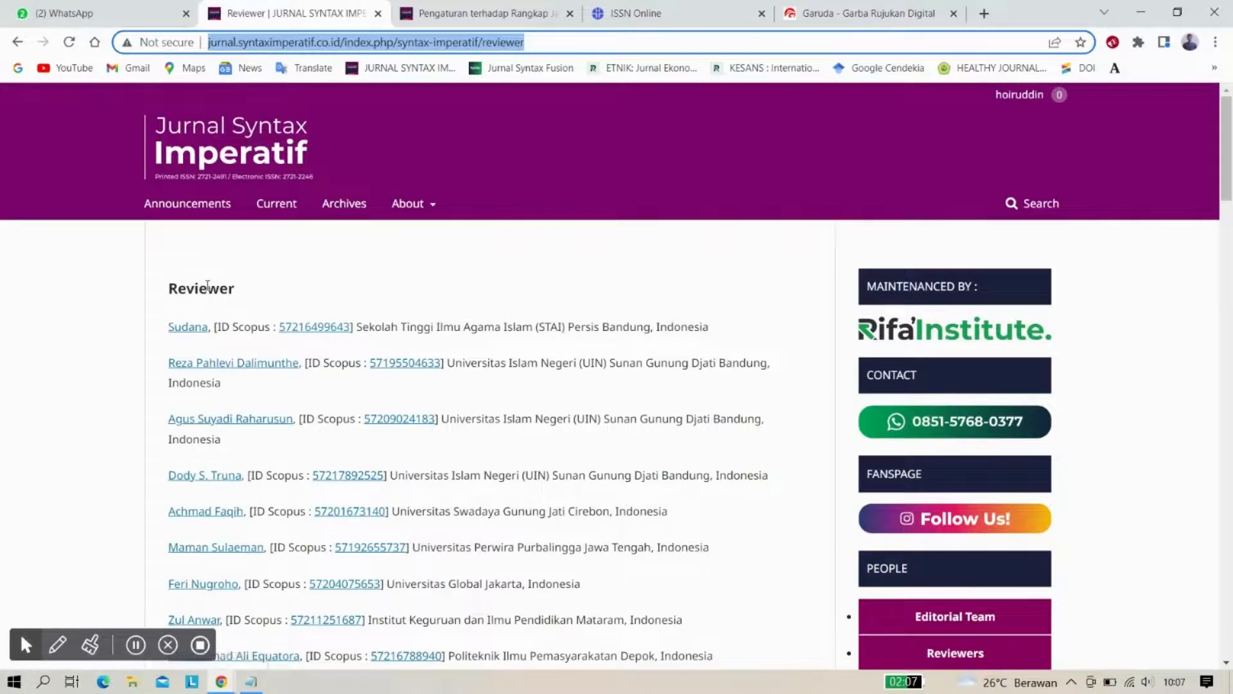
{"action": "scroll", "coordinate": [207, 285], "scroll_direction": "down", "scroll_amount": 10}
Open the journal's Google Scholar profile from the 'Syntax Imperatif Indexed by' footer logos
{"action": "scroll", "coordinate": [207, 286], "scroll_direction": "down", "scroll_amount": 15}
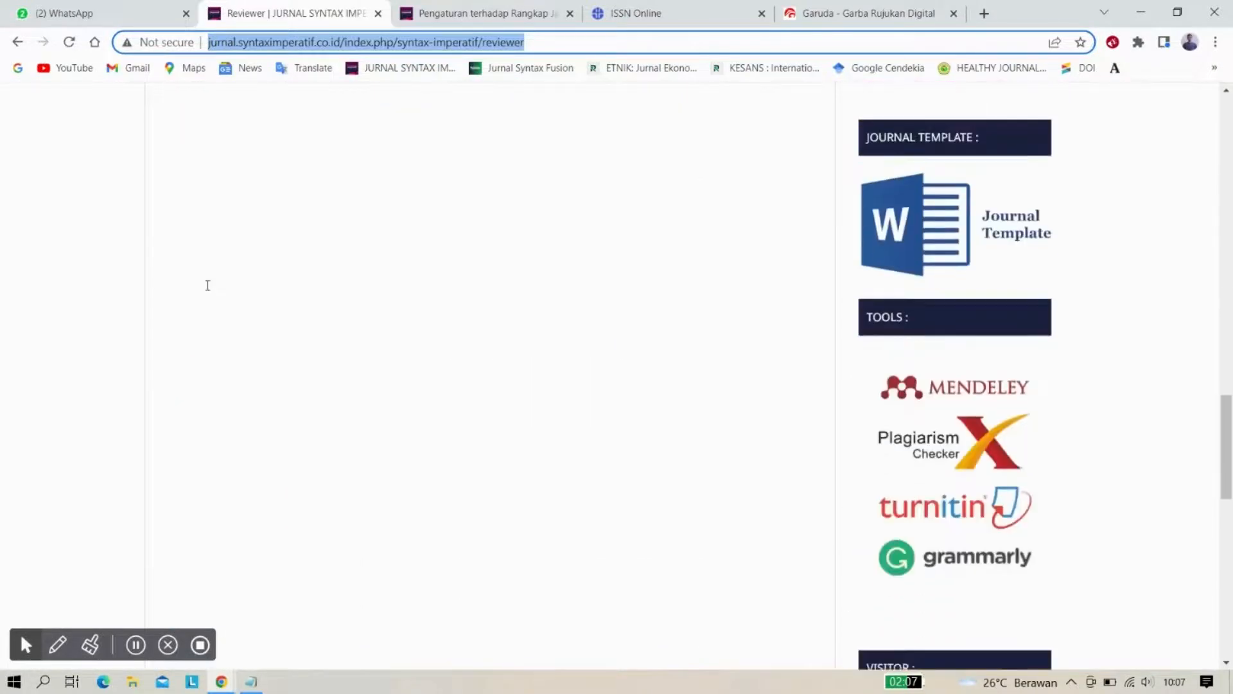
{"action": "scroll", "coordinate": [208, 286], "scroll_direction": "down", "scroll_amount": 6}
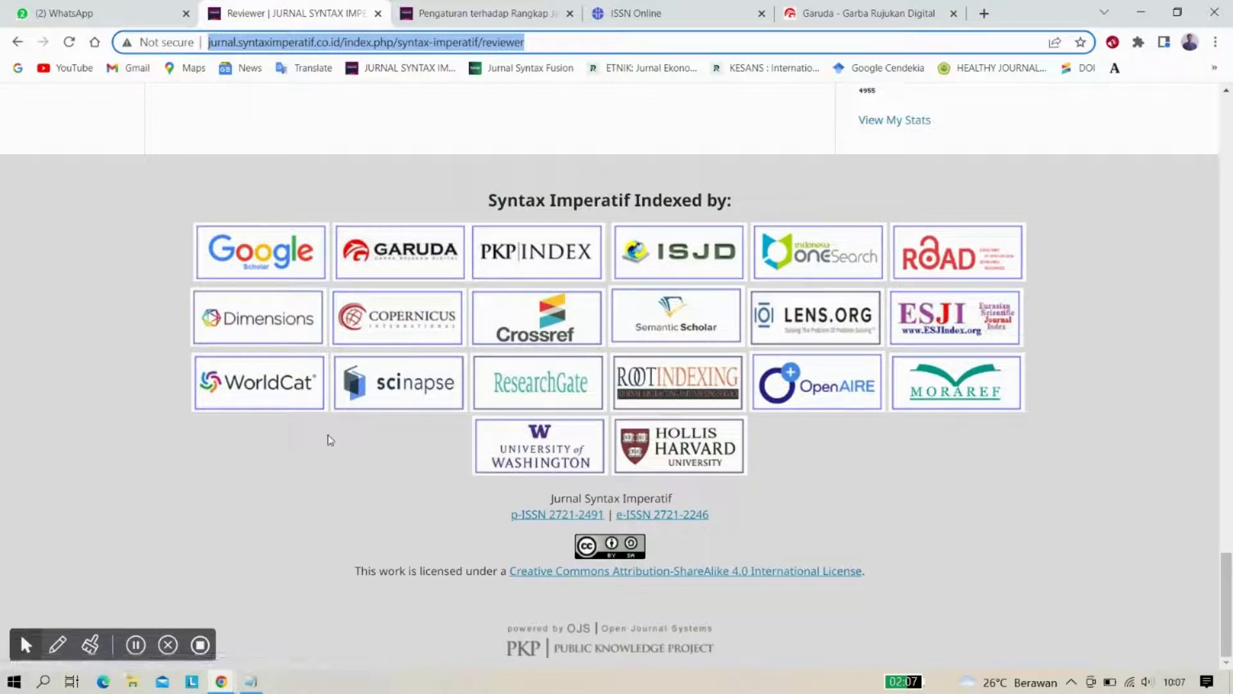
{"action": "left_click", "coordinate": [132, 261]}
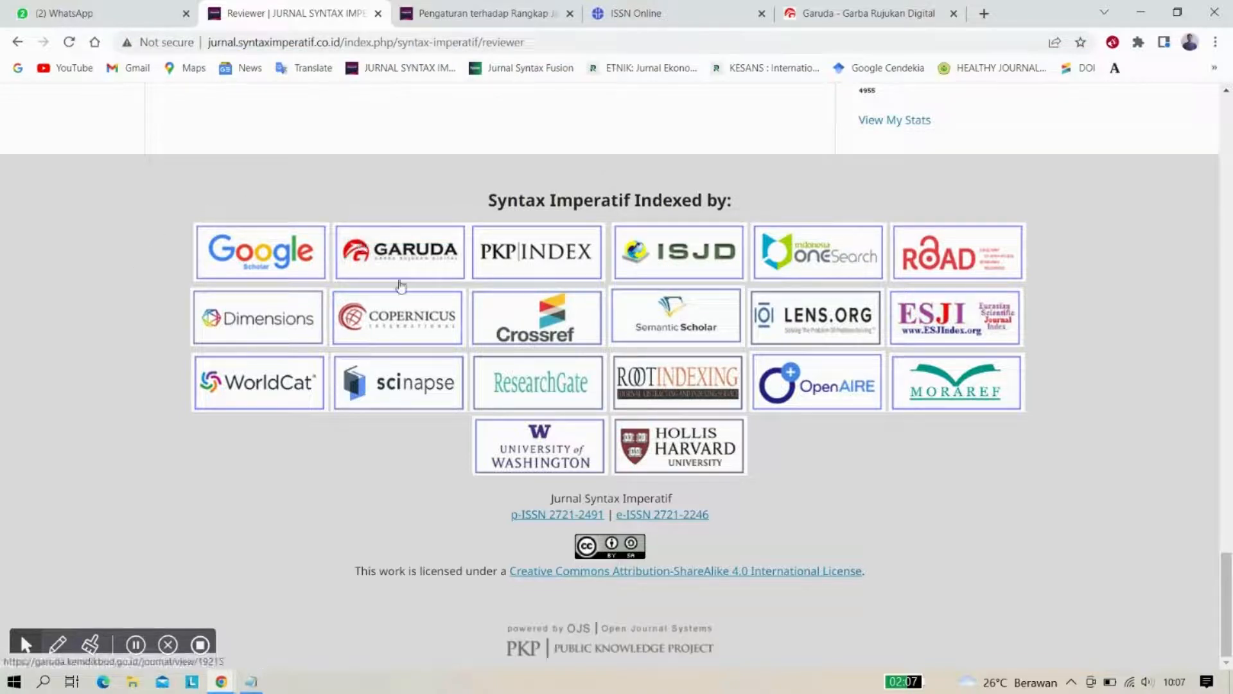
{"action": "scroll", "coordinate": [307, 210], "scroll_direction": "up", "scroll_amount": 1}
{"action": "scroll", "coordinate": [307, 216], "scroll_direction": "up", "scroll_amount": 1}
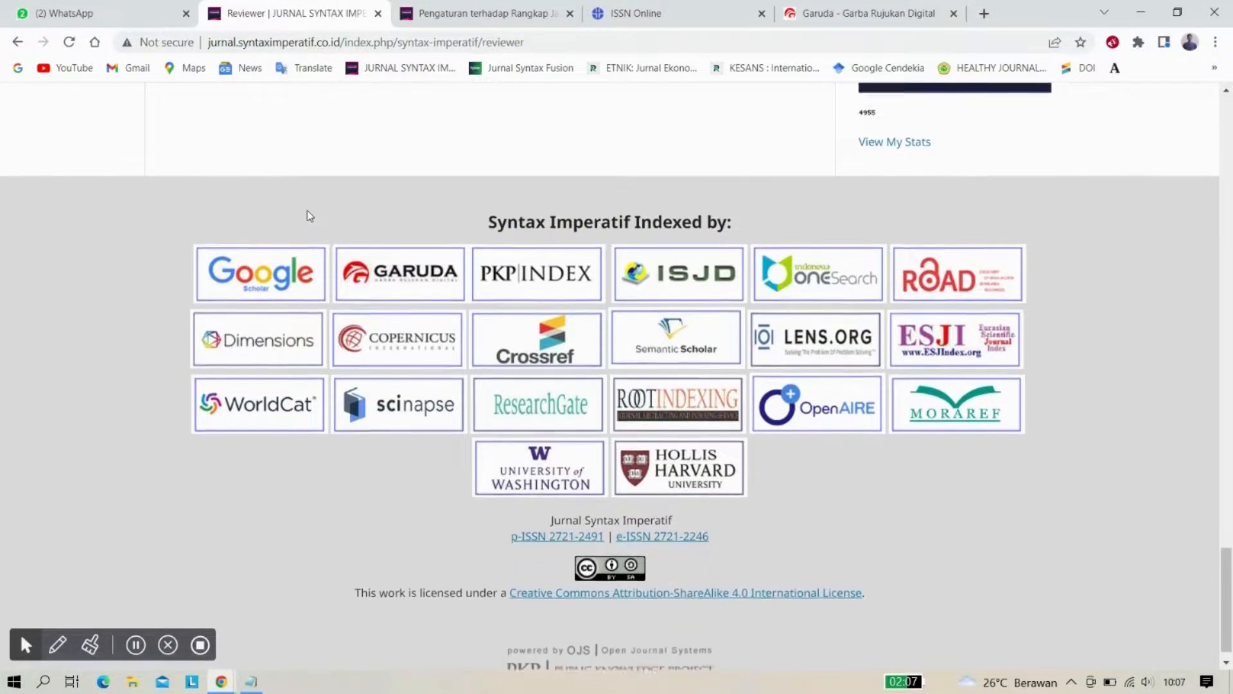
{"action": "scroll", "coordinate": [307, 215], "scroll_direction": "down", "scroll_amount": 1}
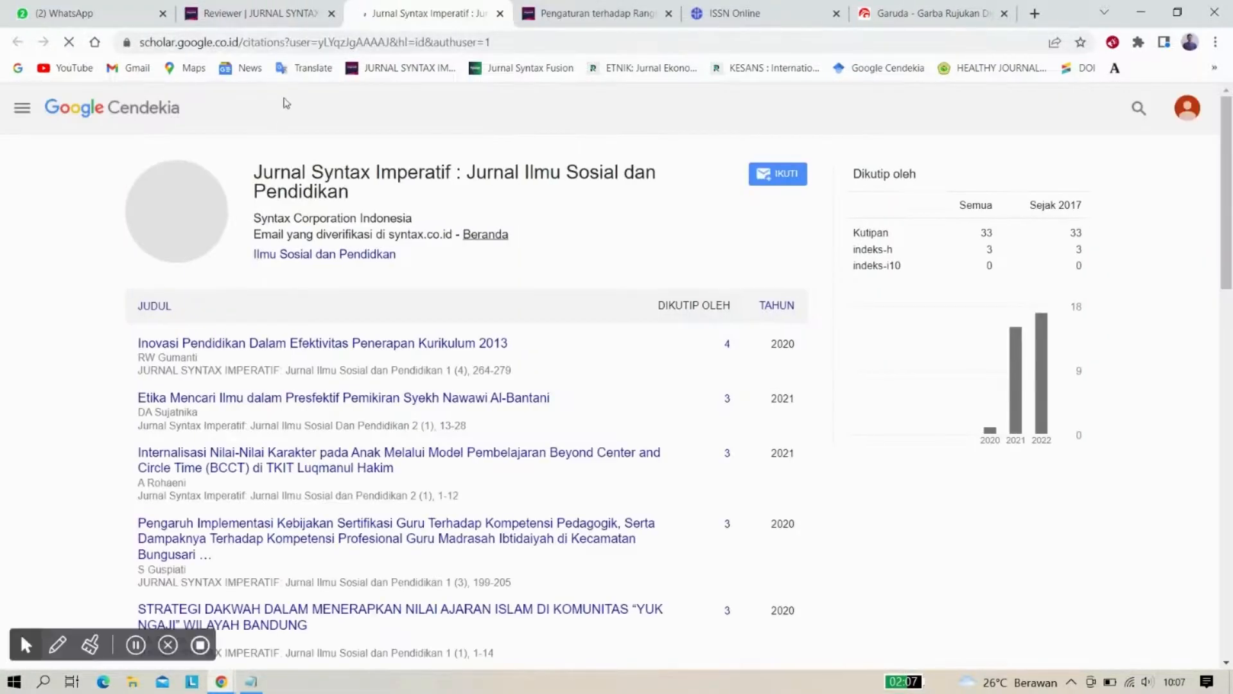
Paste the Google Scholar profile URL (citations?user=yLYqzJgAAAAJ) into Garuda's URL of Google Scholar field
{"action": "left_click", "coordinate": [289, 43]}
{"action": "key", "text": "ctrl+c"}
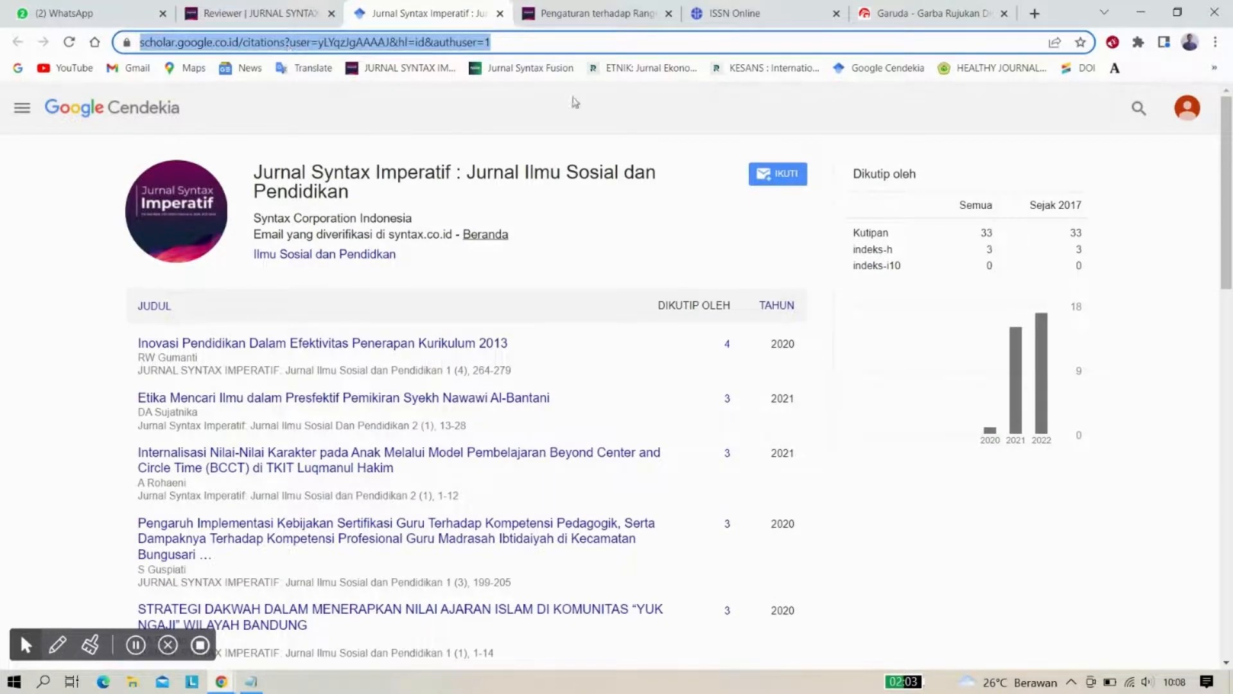
{"action": "left_click", "coordinate": [882, 7]}
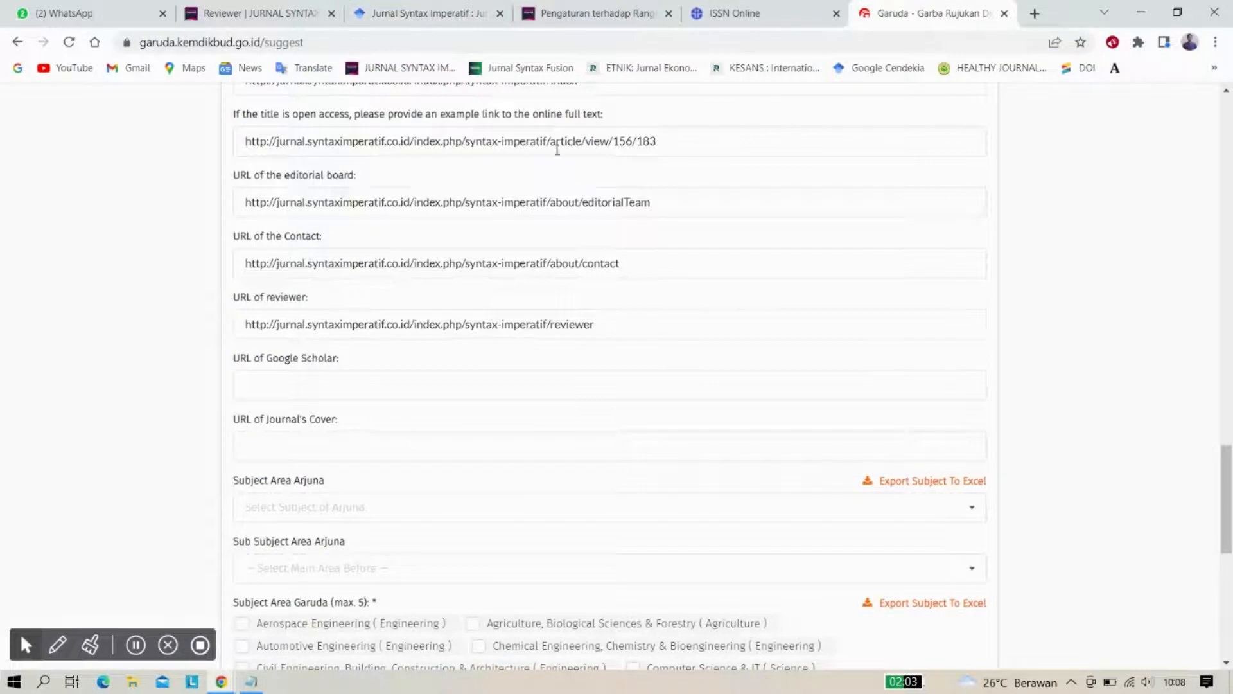
{"action": "left_click", "coordinate": [300, 381]}
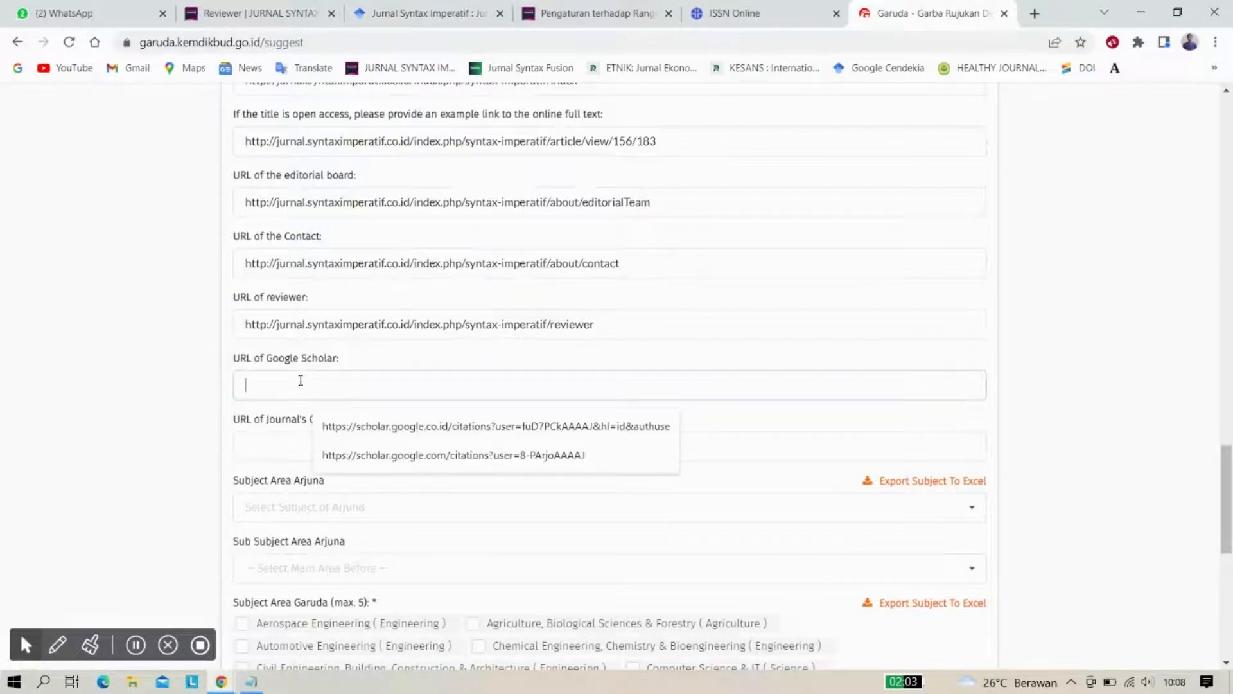
{"action": "key", "text": "ctrl+v"}
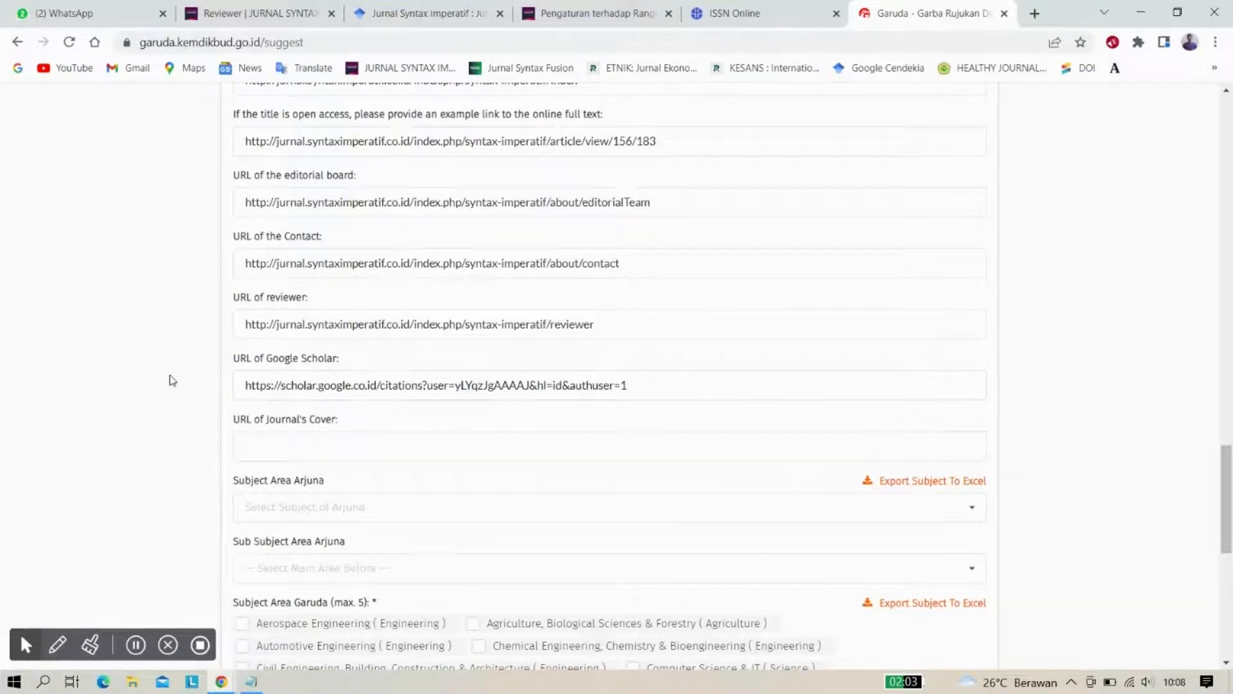
{"action": "scroll", "coordinate": [172, 380], "scroll_direction": "down", "scroll_amount": 1}
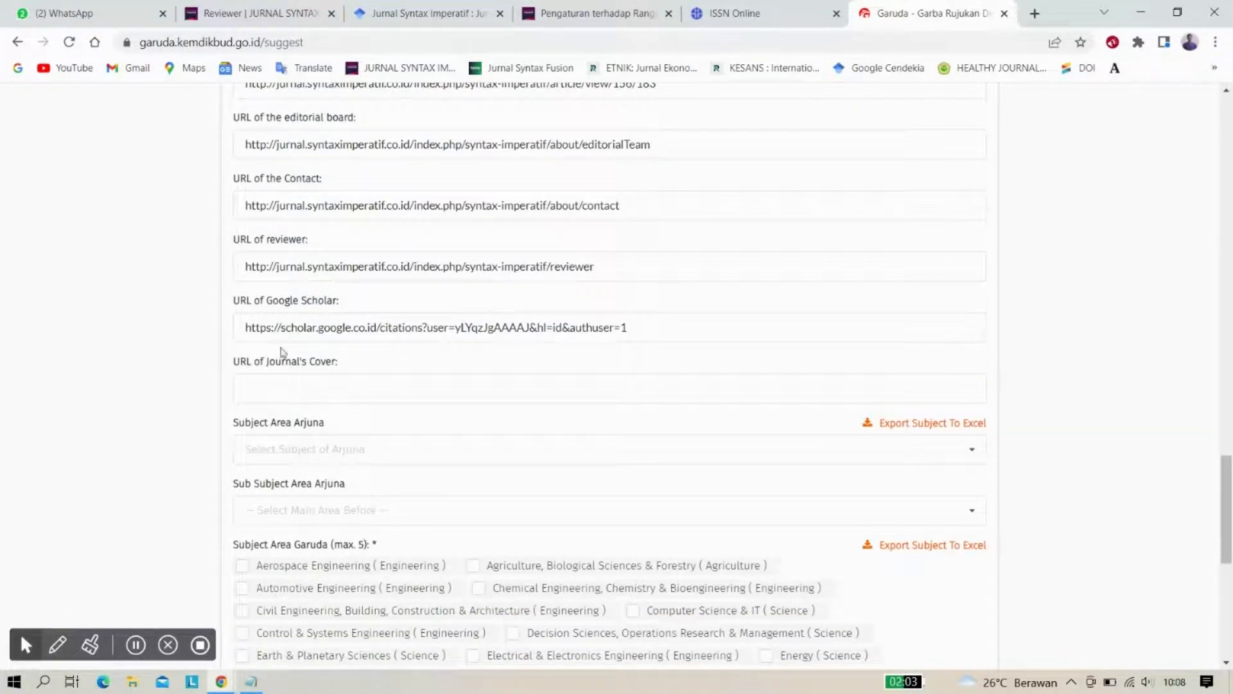
Open the Vol 3 No 2 cover image from the journal archive and copy its address
{"action": "left_click", "coordinate": [268, 17]}
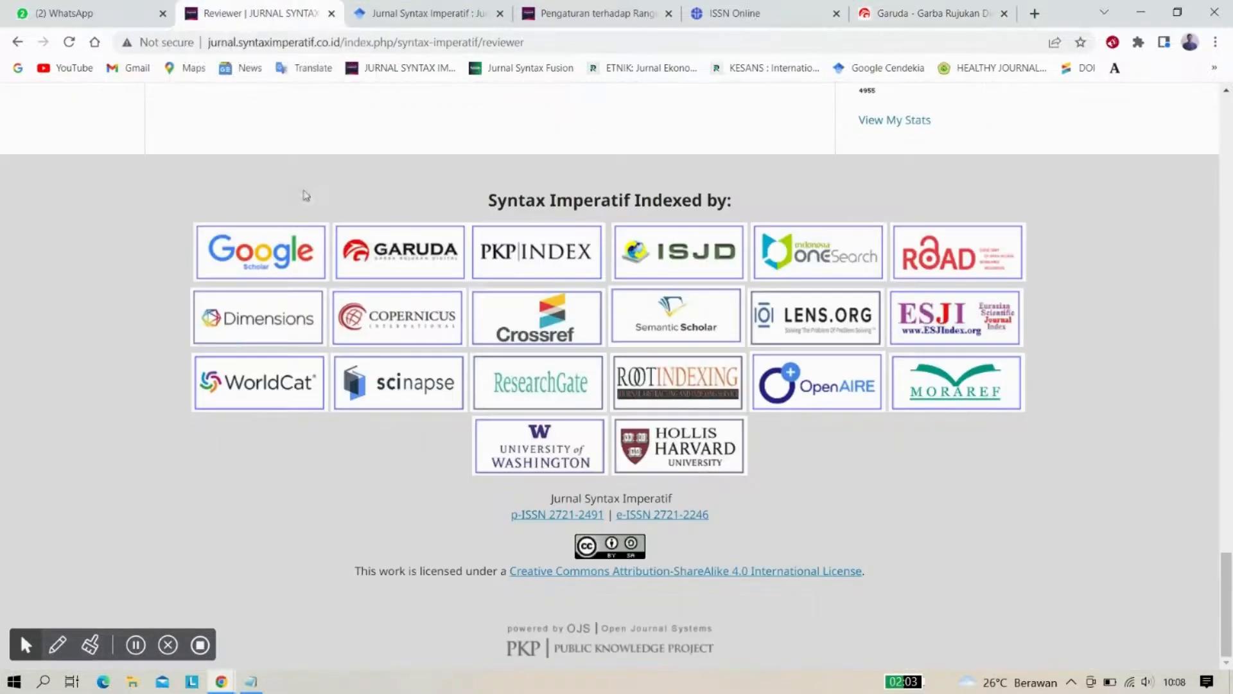
{"action": "scroll", "coordinate": [303, 192], "scroll_direction": "up", "scroll_amount": 20}
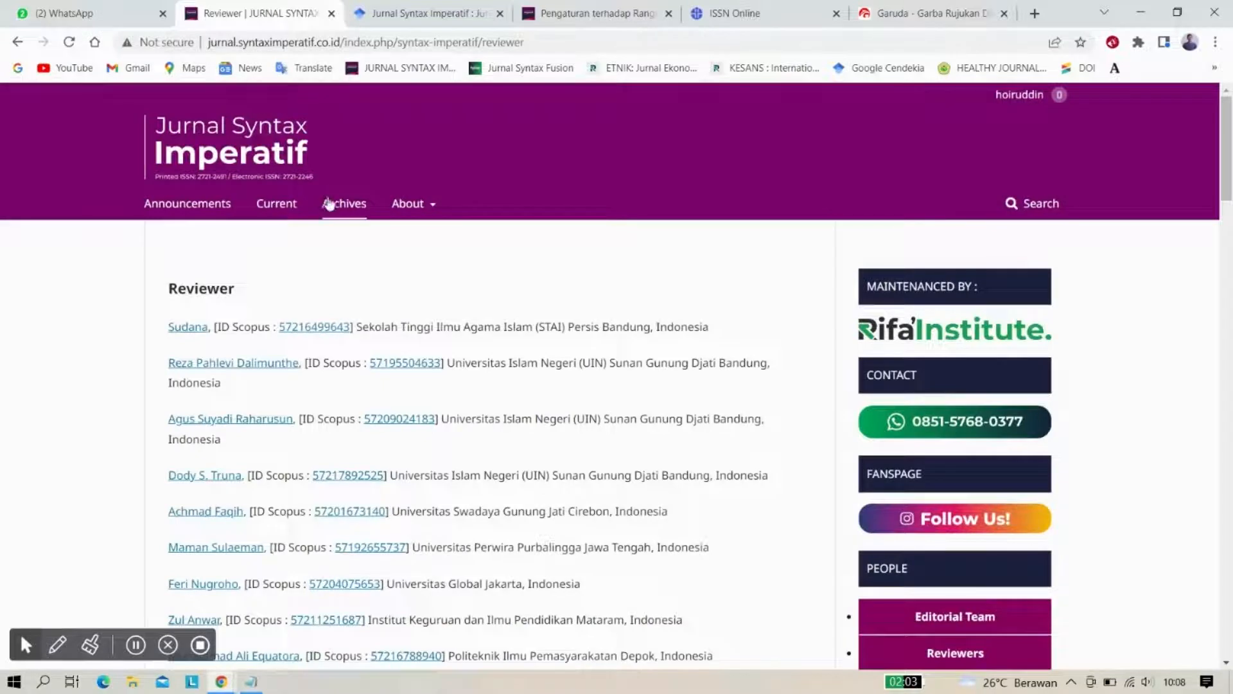
{"action": "left_click", "coordinate": [331, 204]}
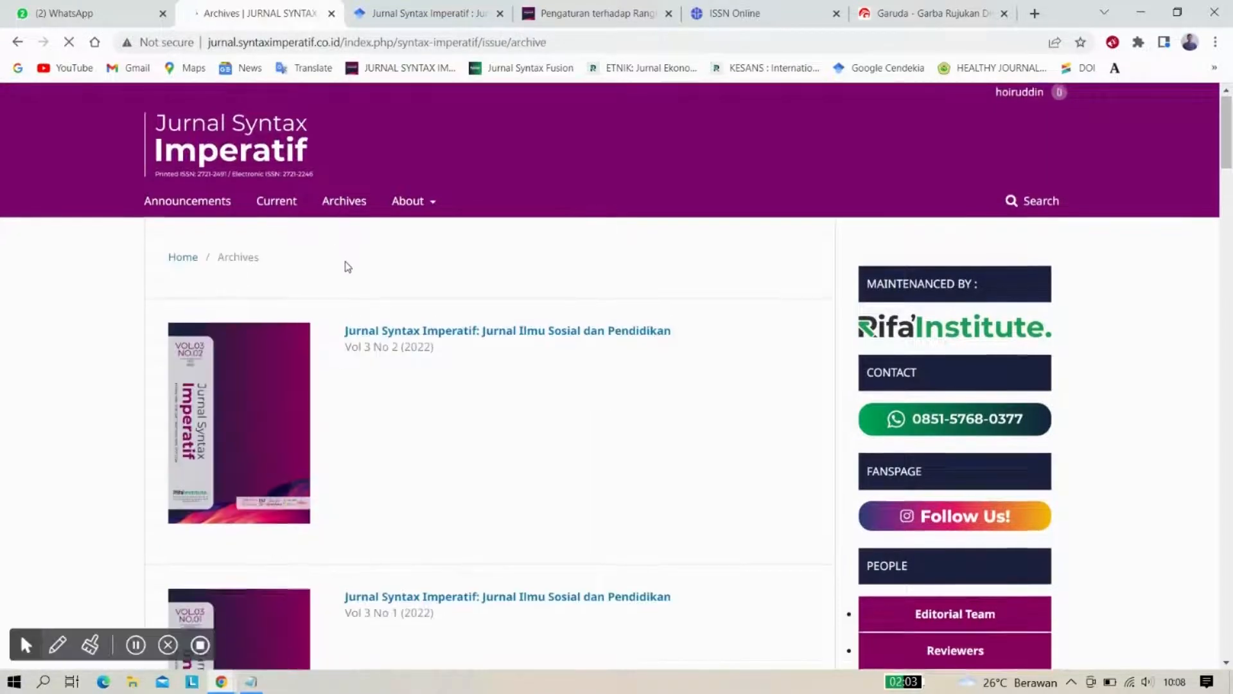
{"action": "scroll", "coordinate": [344, 270], "scroll_direction": "down", "scroll_amount": 3}
{"action": "scroll", "coordinate": [345, 287], "scroll_direction": "up", "scroll_amount": 1}
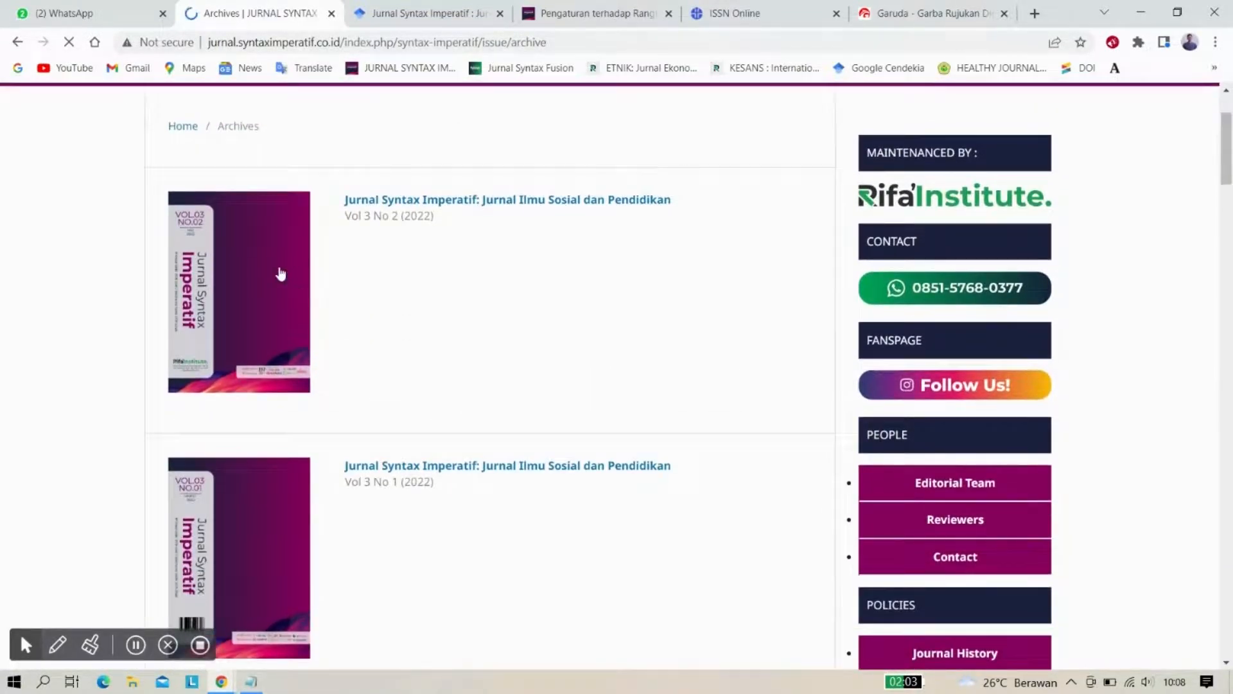
{"action": "right_click", "coordinate": [230, 262]}
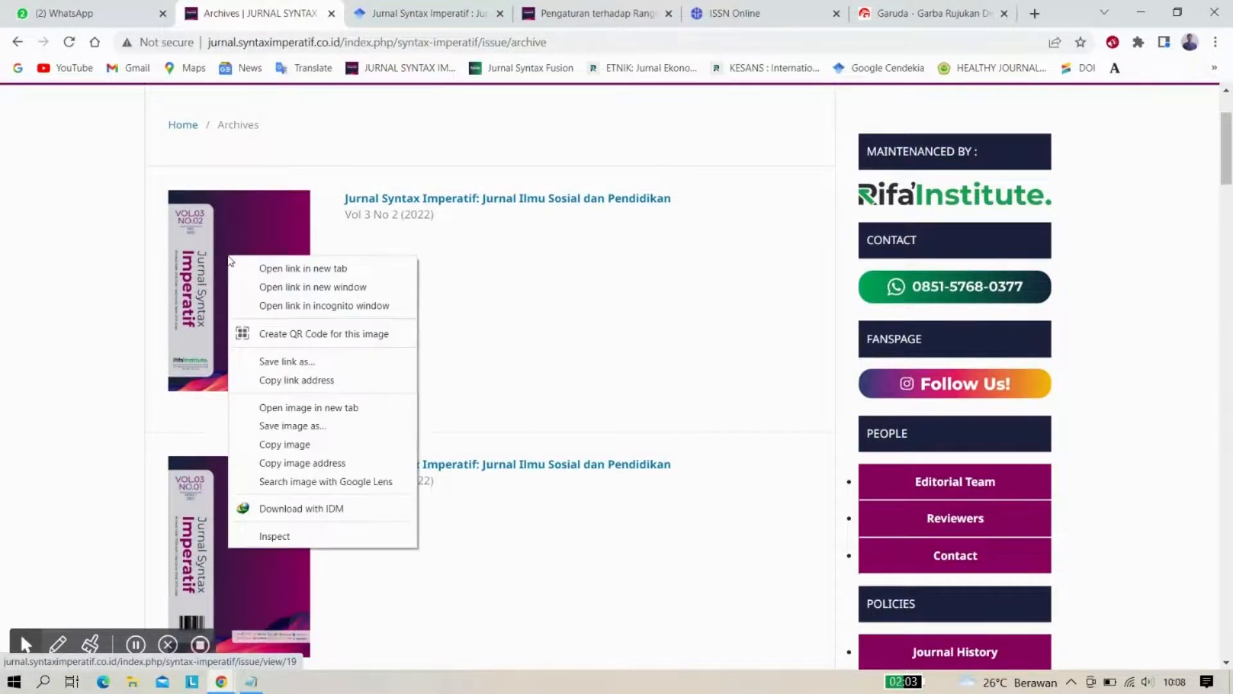
{"action": "left_click", "coordinate": [315, 408]}
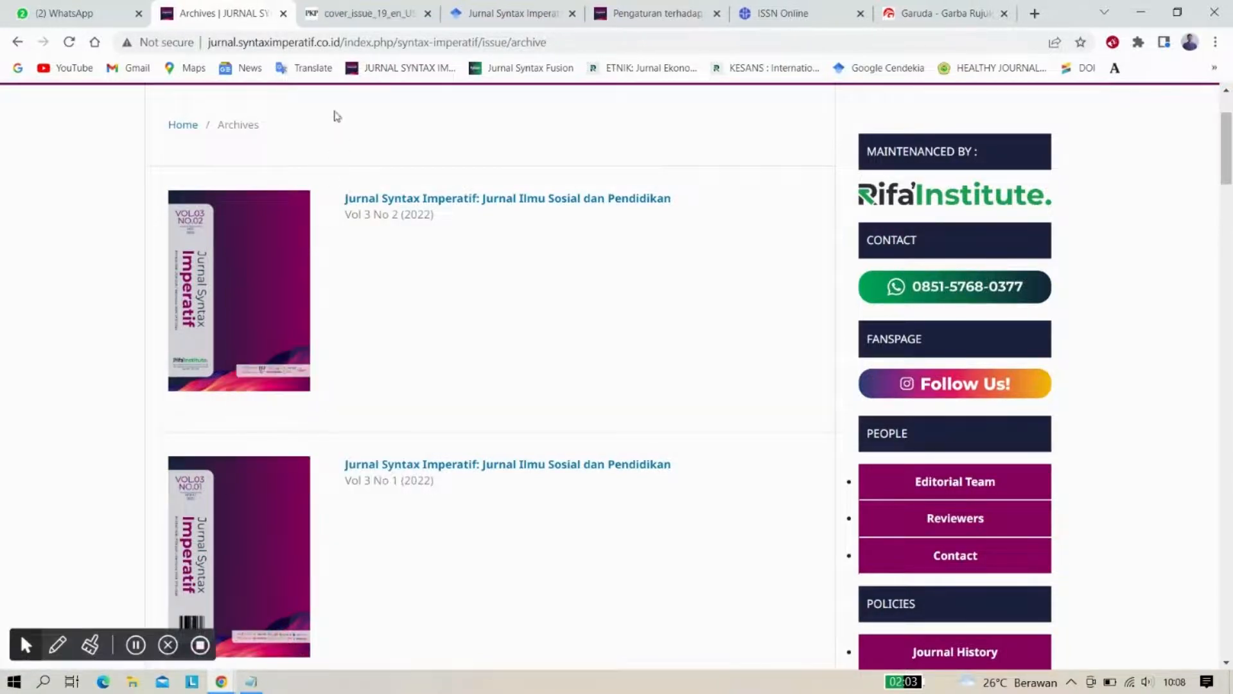
{"action": "left_click", "coordinate": [364, 5]}
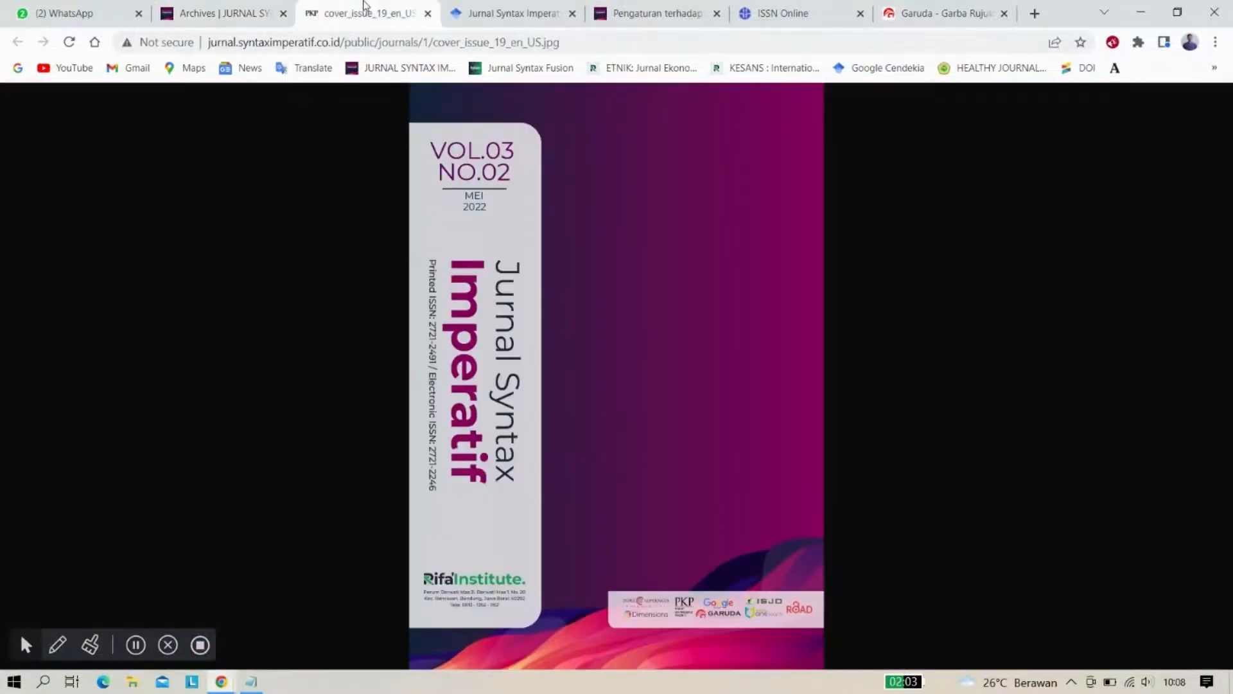
{"action": "left_click", "coordinate": [351, 41]}
{"action": "key", "text": "ctrl+c"}
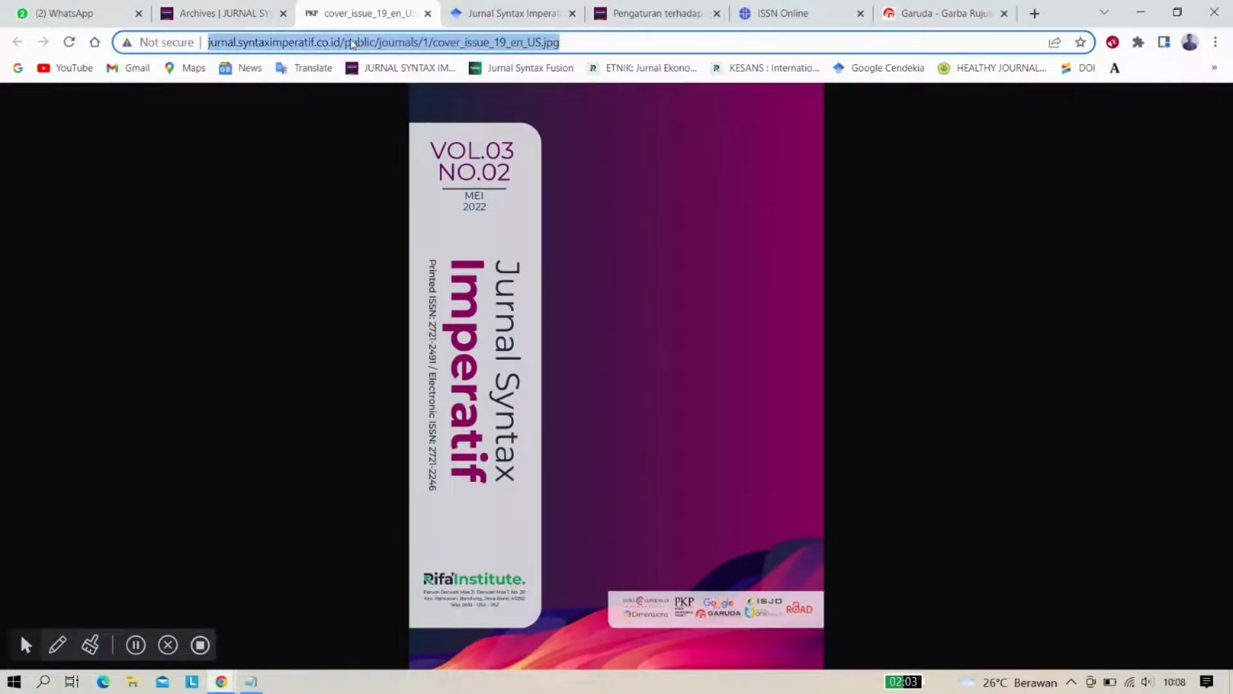
{"action": "left_click", "coordinate": [959, 6]}
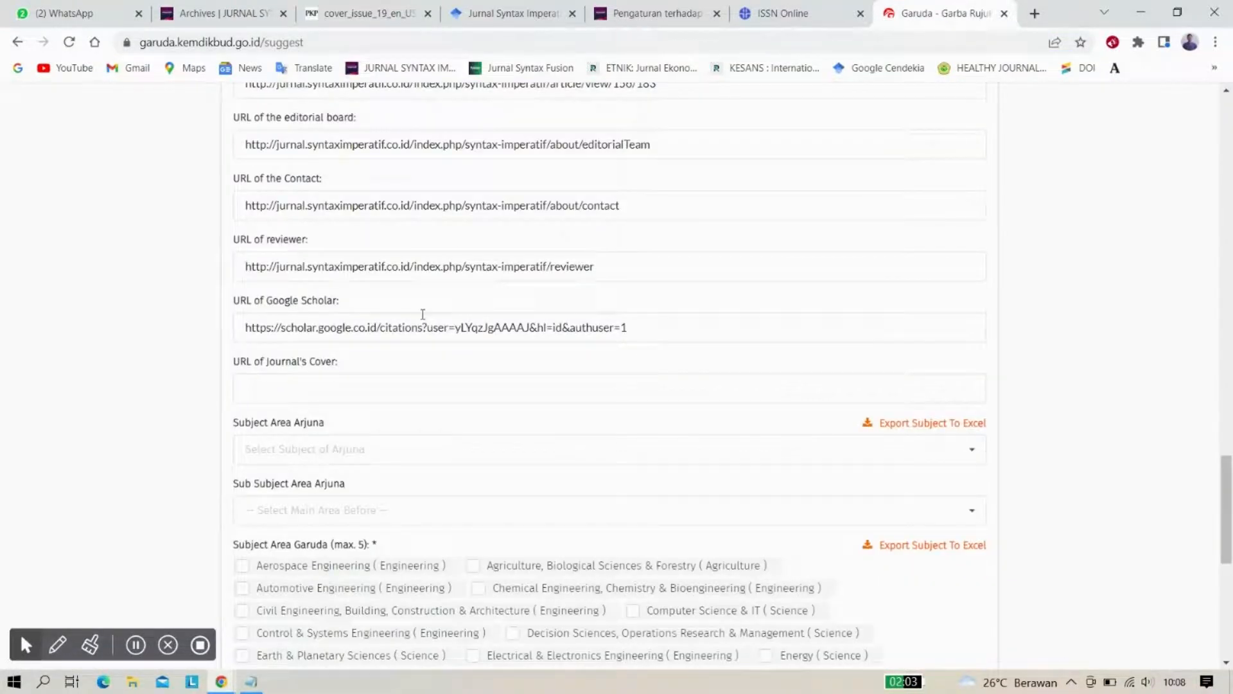
{"action": "left_click", "coordinate": [304, 391]}
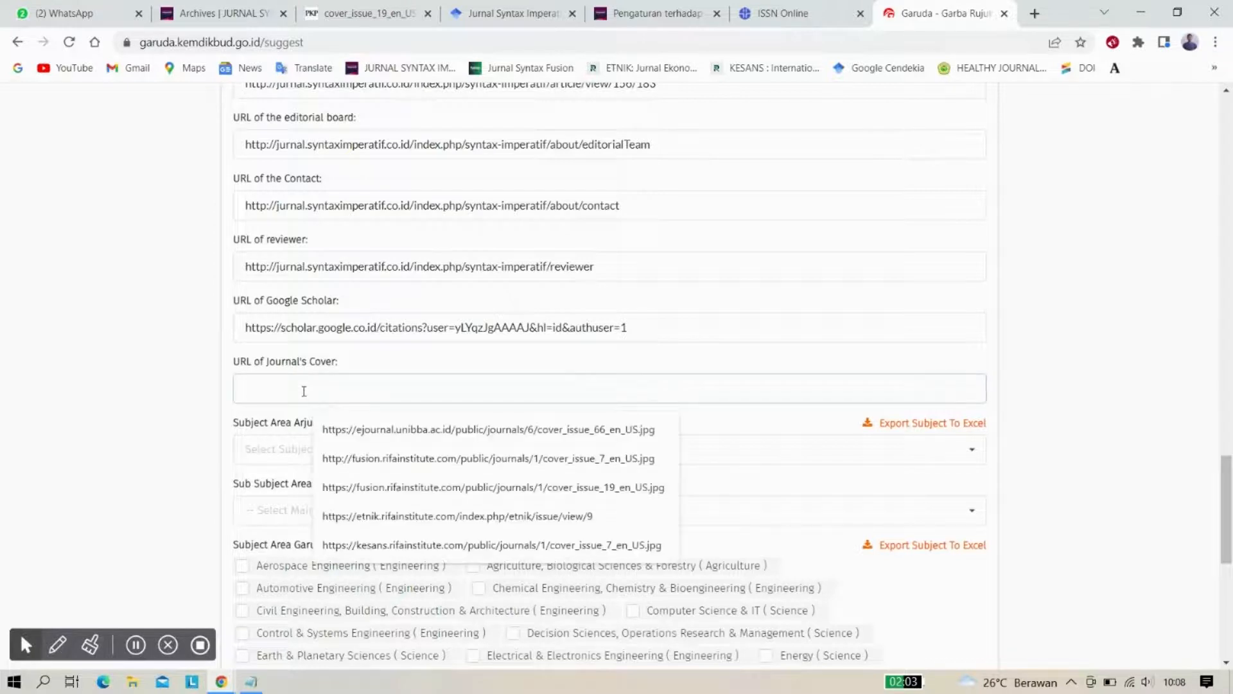
{"action": "key", "text": "ctrl+v"}
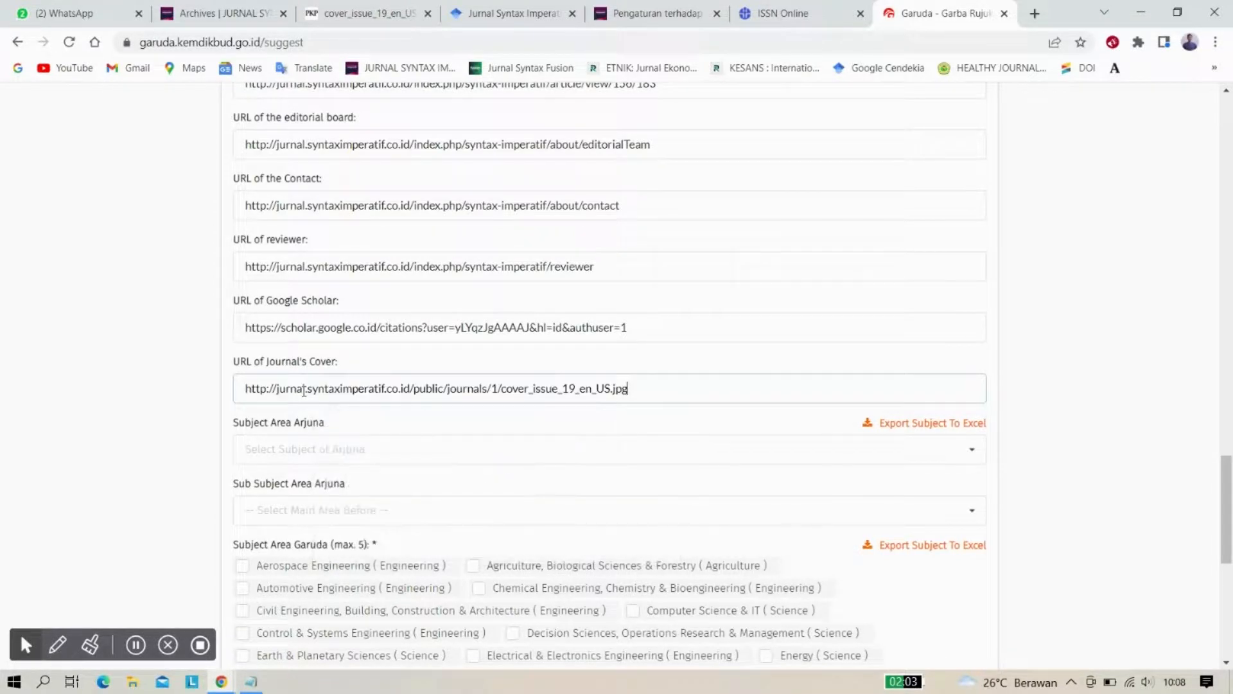
{"action": "scroll", "coordinate": [133, 378], "scroll_direction": "down", "scroll_amount": 1}
{"action": "scroll", "coordinate": [133, 377], "scroll_direction": "down", "scroll_amount": 1}
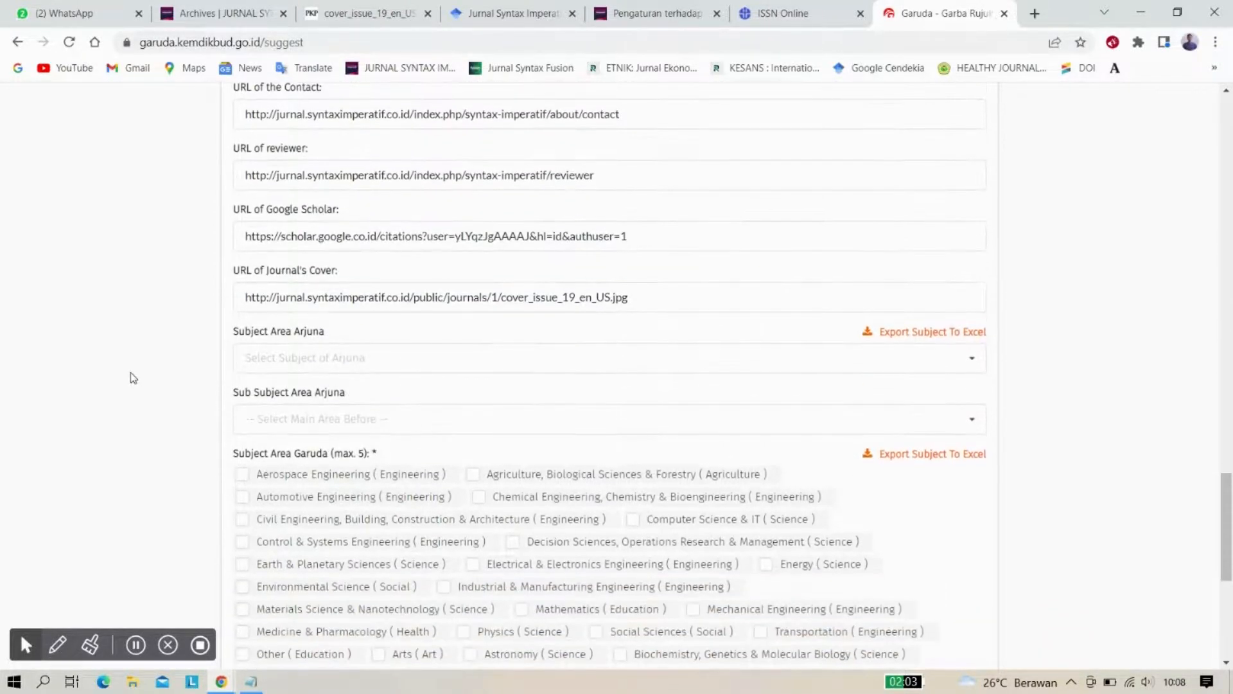
Pick Umum from the bottom of the Subject Area Arjuna dropdown list
{"action": "left_click", "coordinate": [330, 365]}
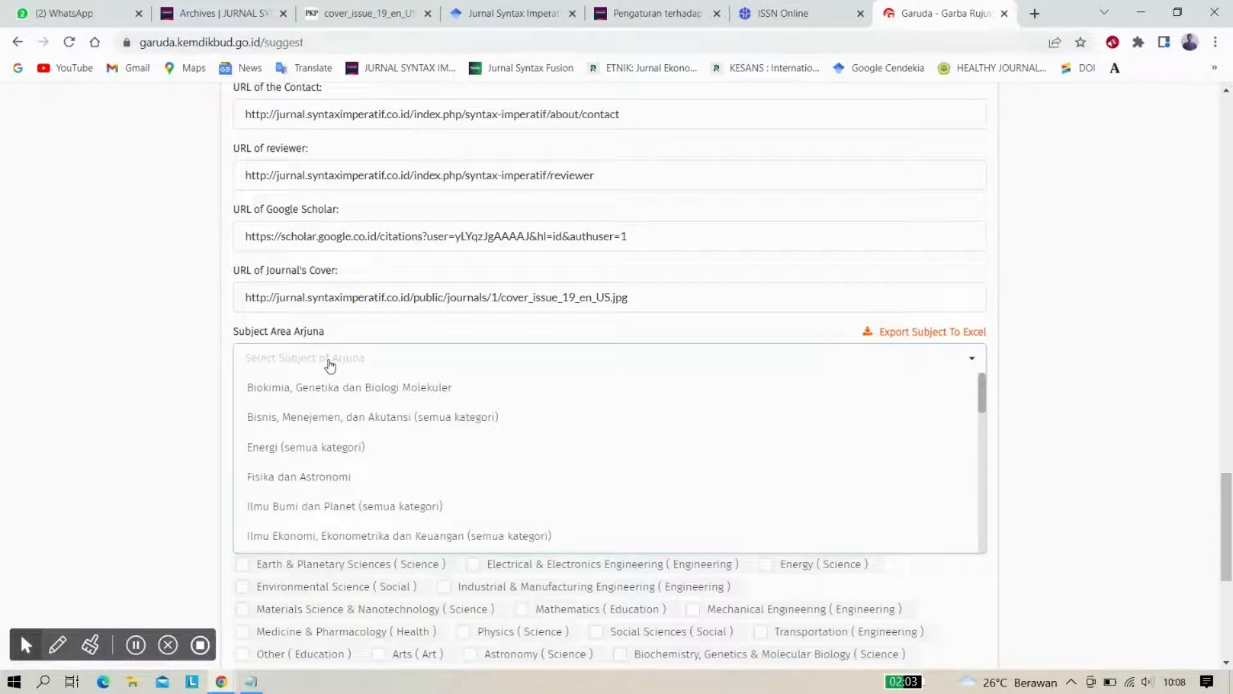
{"action": "key", "text": "s"}
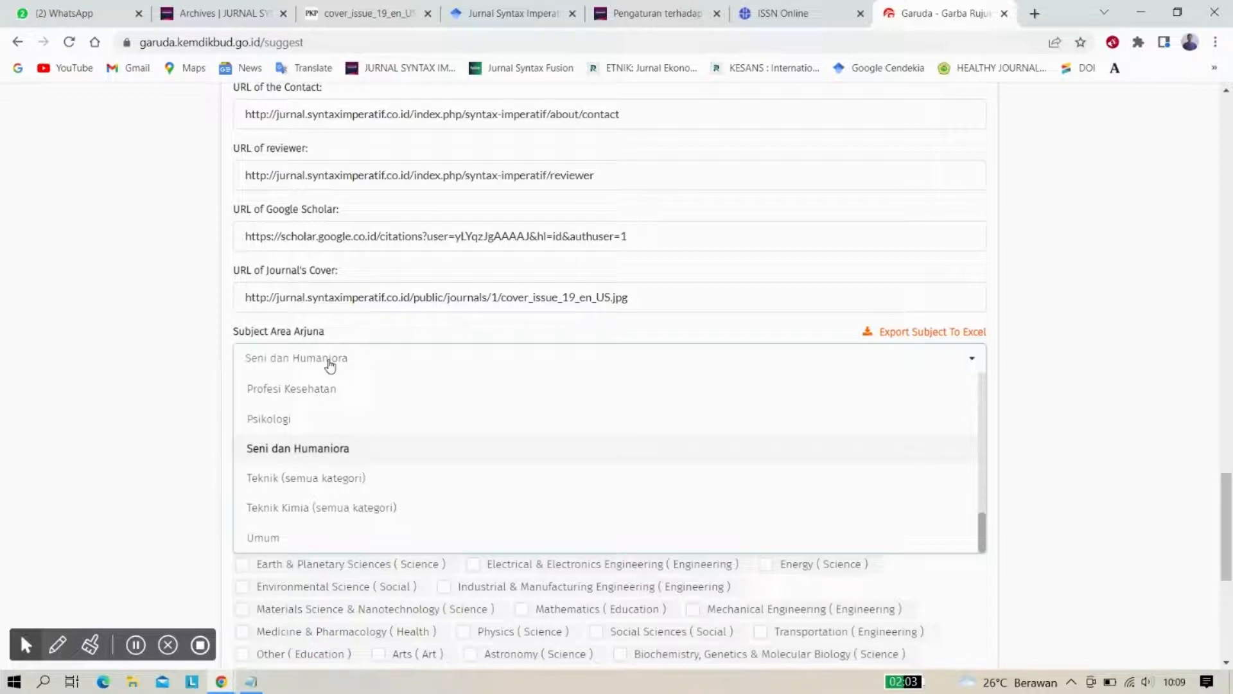
{"action": "left_click", "coordinate": [331, 366]}
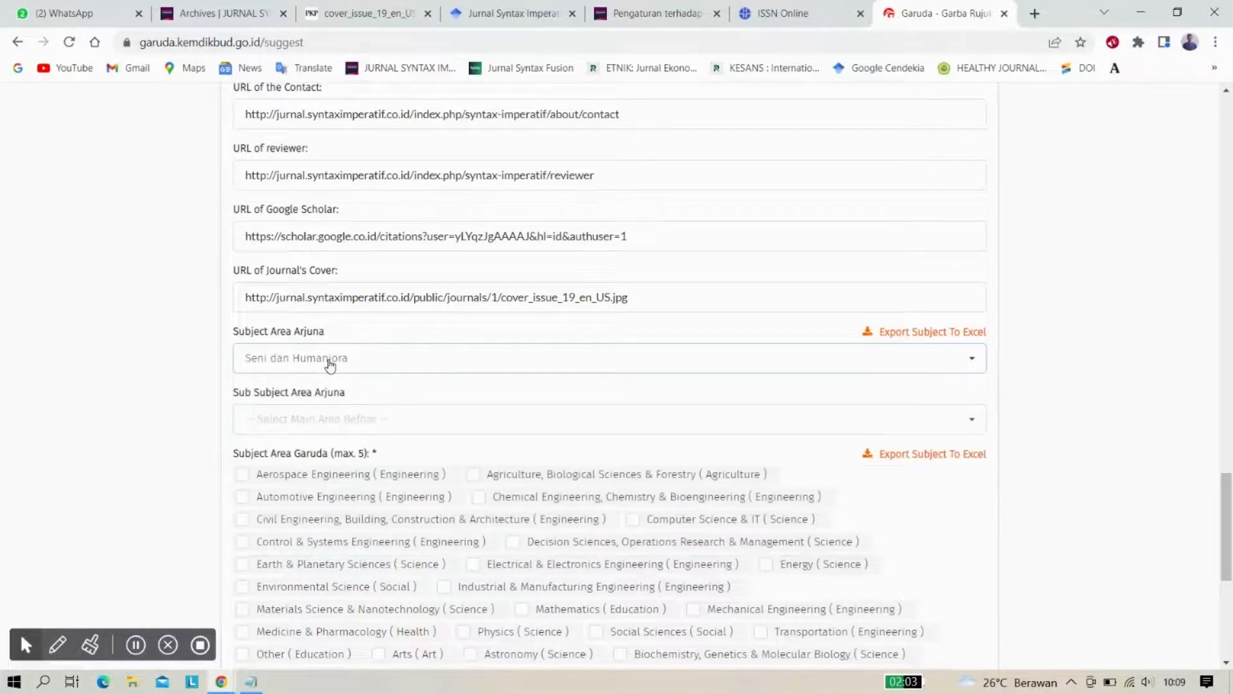
{"action": "left_click", "coordinate": [327, 362]}
{"action": "scroll", "coordinate": [337, 393], "scroll_direction": "up", "scroll_amount": 10}
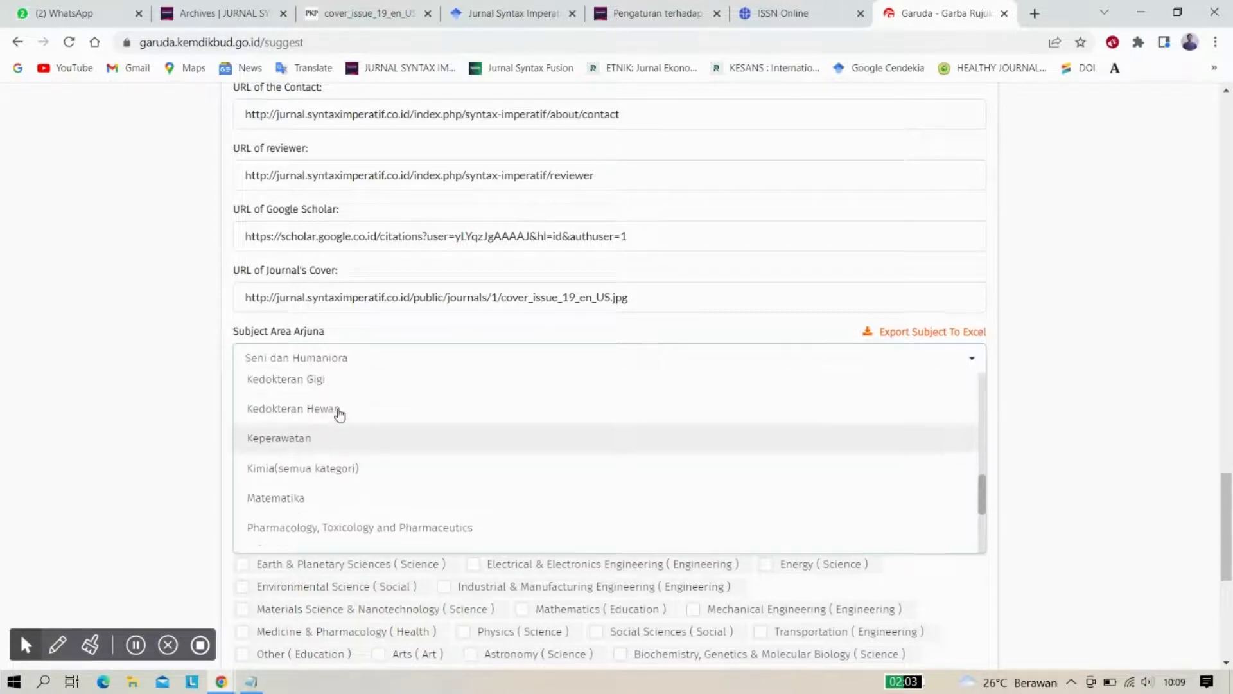
{"action": "scroll", "coordinate": [339, 414], "scroll_direction": "up", "scroll_amount": 5}
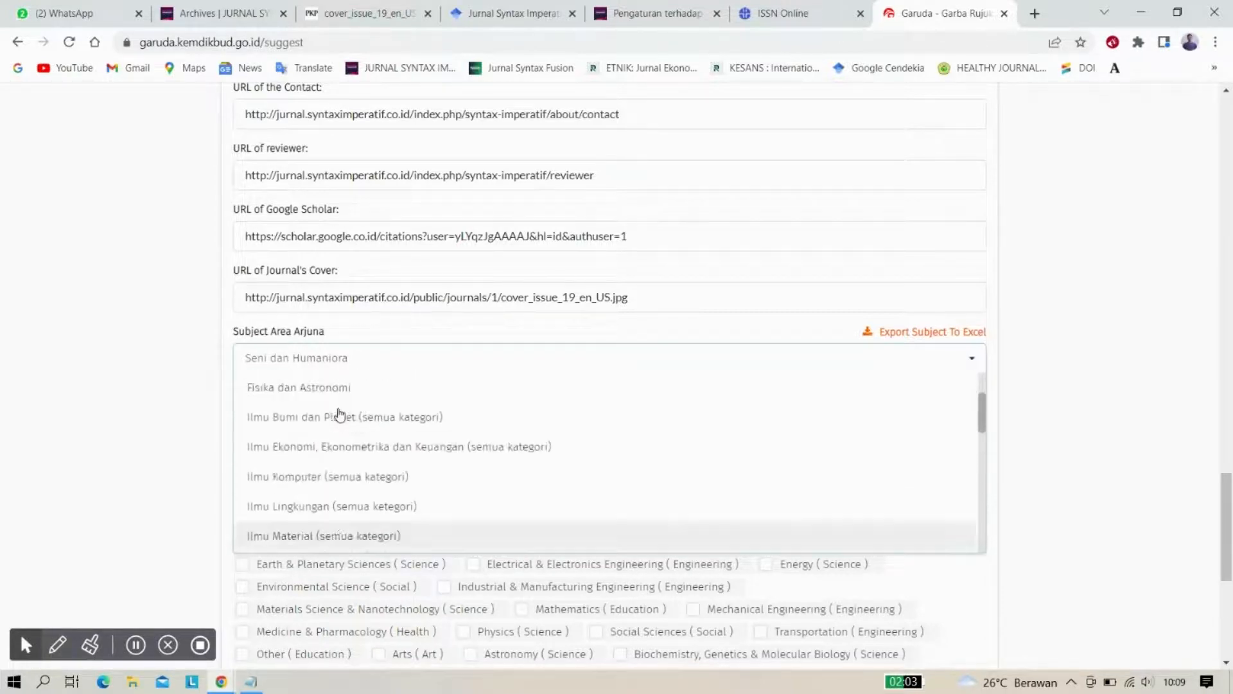
{"action": "scroll", "coordinate": [340, 415], "scroll_direction": "down", "scroll_amount": 7}
{"action": "scroll", "coordinate": [340, 414], "scroll_direction": "down", "scroll_amount": 8}
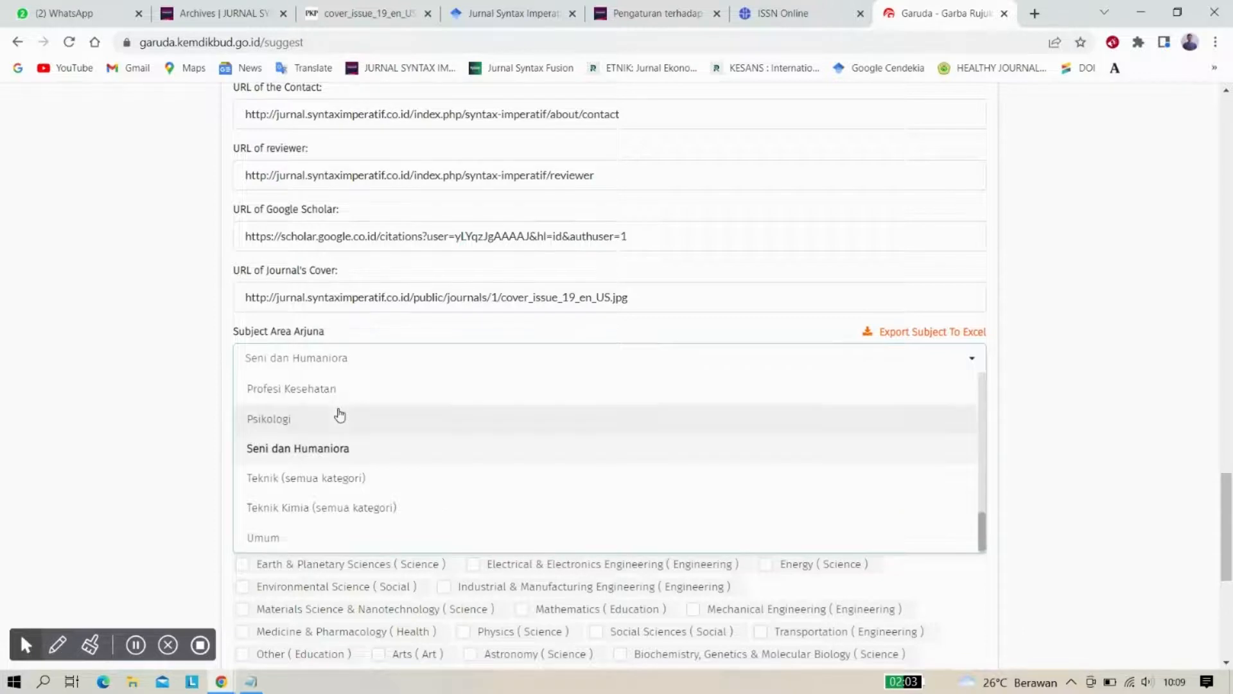
{"action": "scroll", "coordinate": [328, 406], "scroll_direction": "up", "scroll_amount": 3}
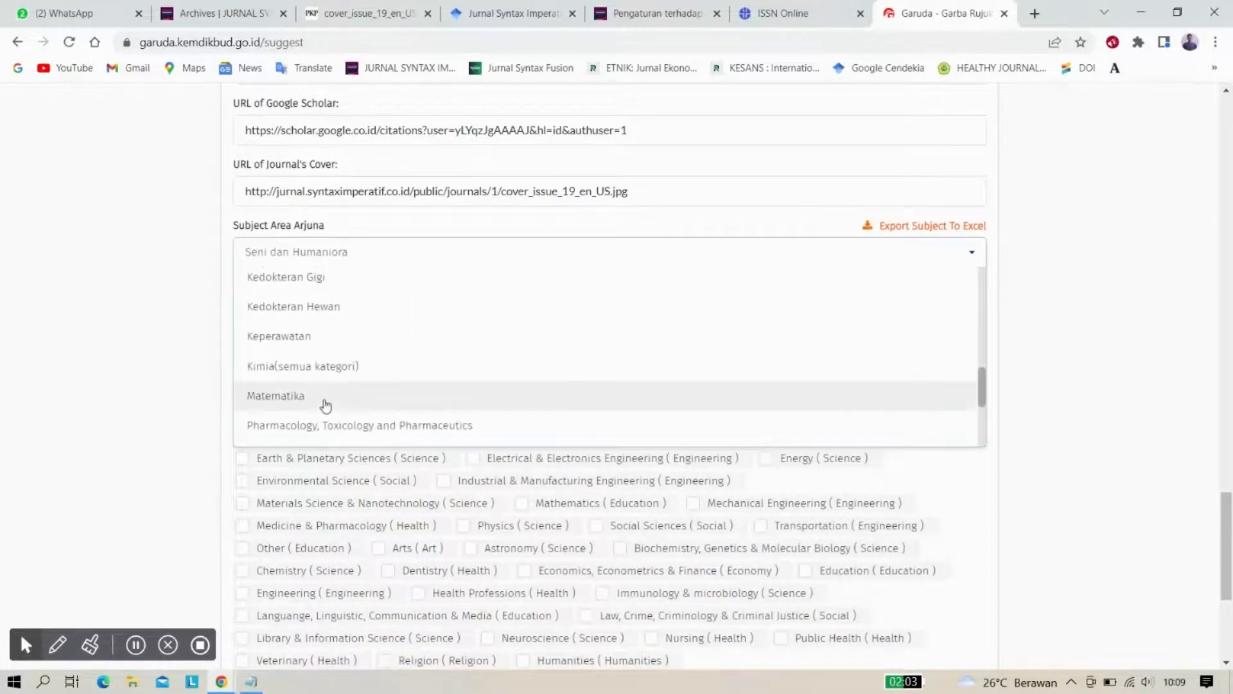
{"action": "scroll", "coordinate": [327, 404], "scroll_direction": "down", "scroll_amount": 2}
{"action": "scroll", "coordinate": [326, 404], "scroll_direction": "down", "scroll_amount": 2}
{"action": "scroll", "coordinate": [183, 374], "scroll_direction": "up", "scroll_amount": 2}
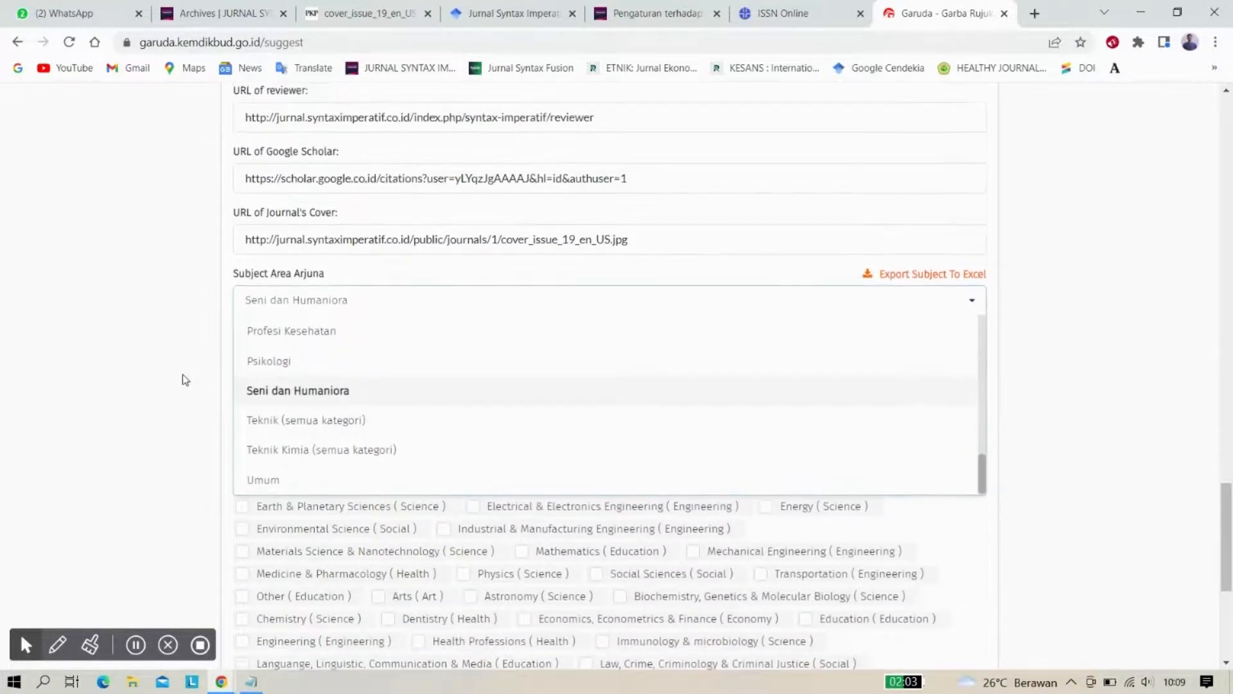
{"action": "scroll", "coordinate": [366, 474], "scroll_direction": "up", "scroll_amount": 2}
{"action": "scroll", "coordinate": [365, 474], "scroll_direction": "up", "scroll_amount": 5}
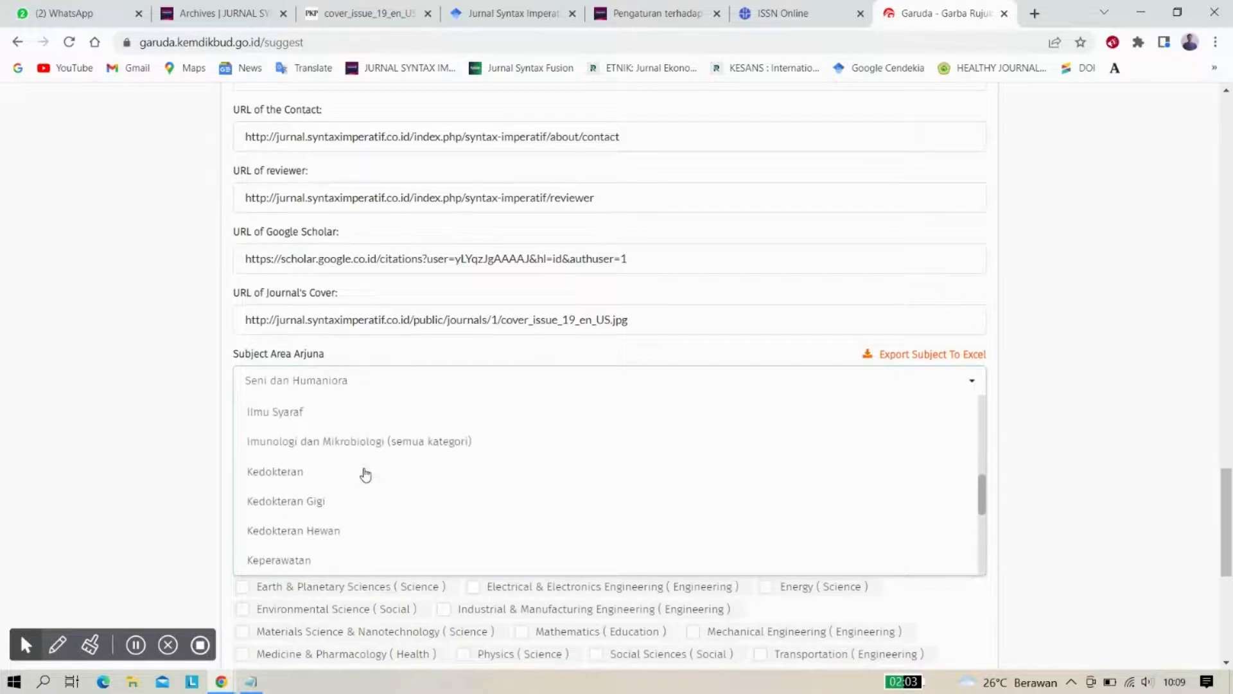
{"action": "scroll", "coordinate": [365, 474], "scroll_direction": "up", "scroll_amount": 4}
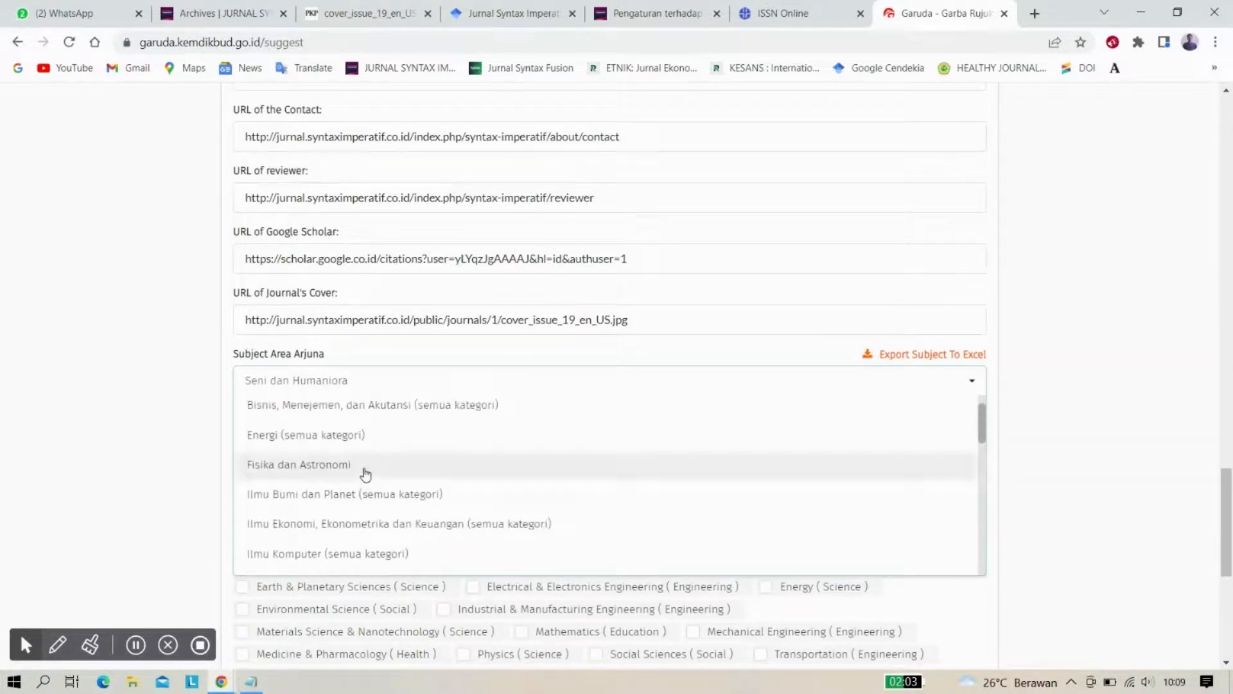
{"action": "scroll", "coordinate": [365, 474], "scroll_direction": "down", "scroll_amount": 10}
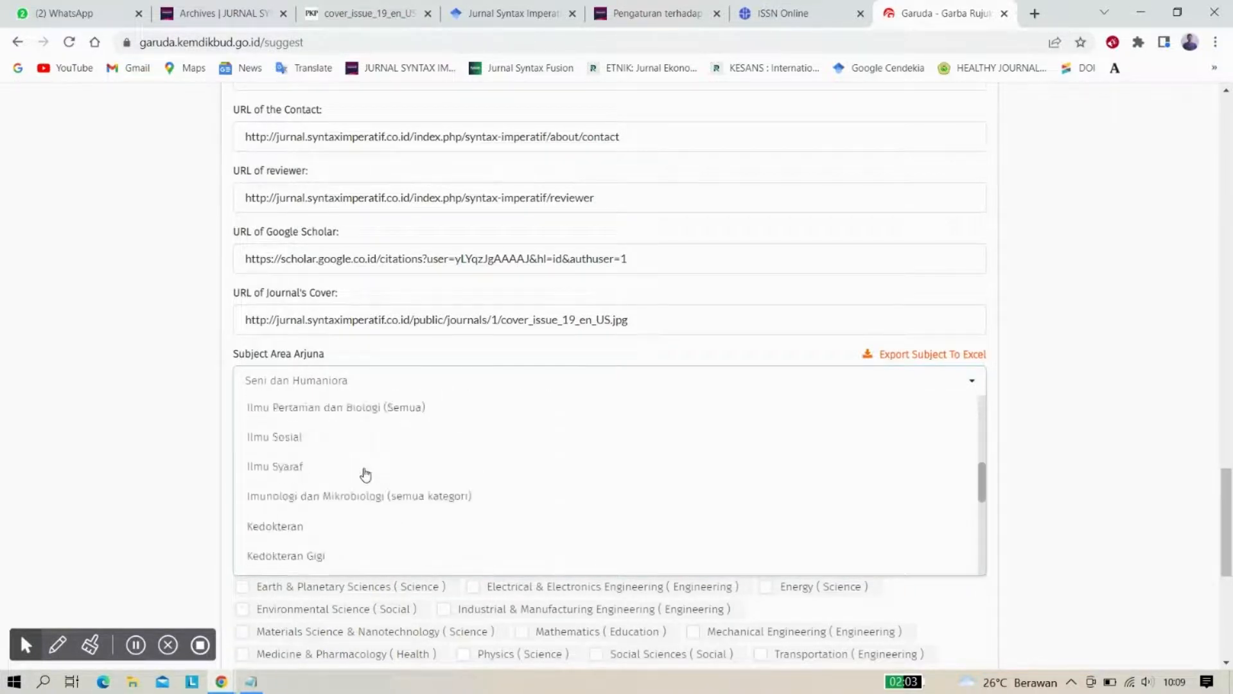
{"action": "scroll", "coordinate": [366, 474], "scroll_direction": "down", "scroll_amount": 1}
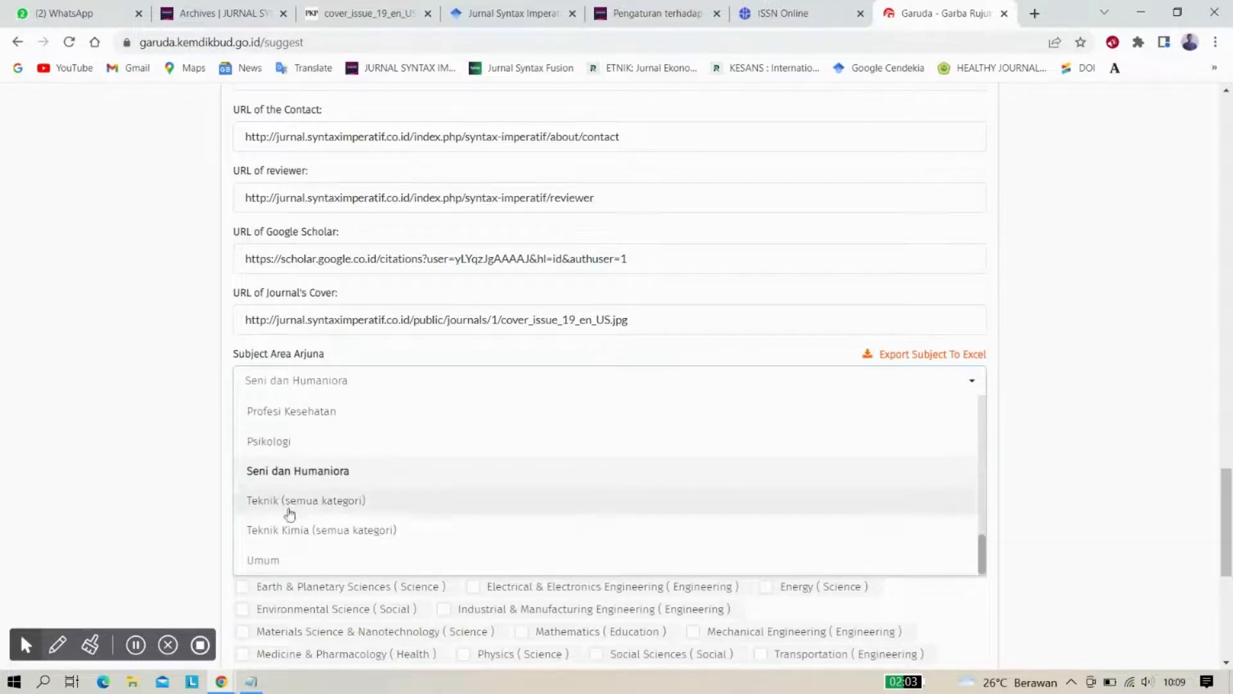
{"action": "left_click", "coordinate": [268, 561]}
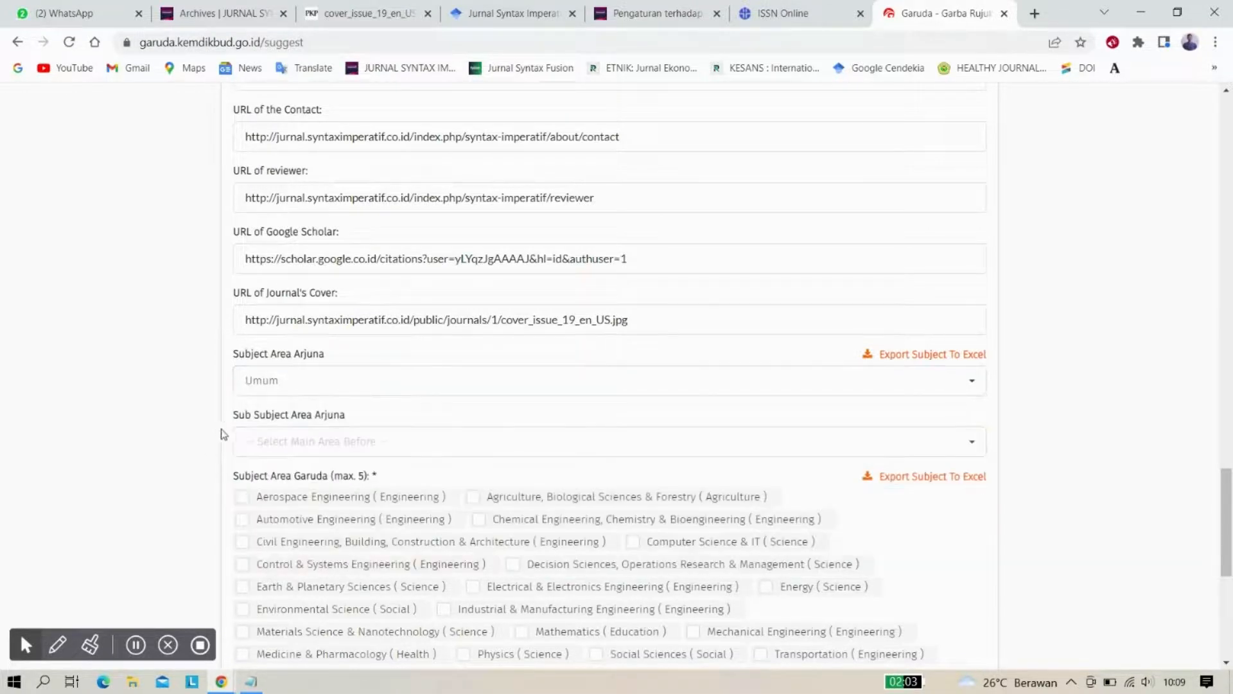
Choose 'Umum' for the Sub Subject Area Arjuna and scroll down to the Submit My Suggestion button
{"action": "left_click", "coordinate": [265, 441]}
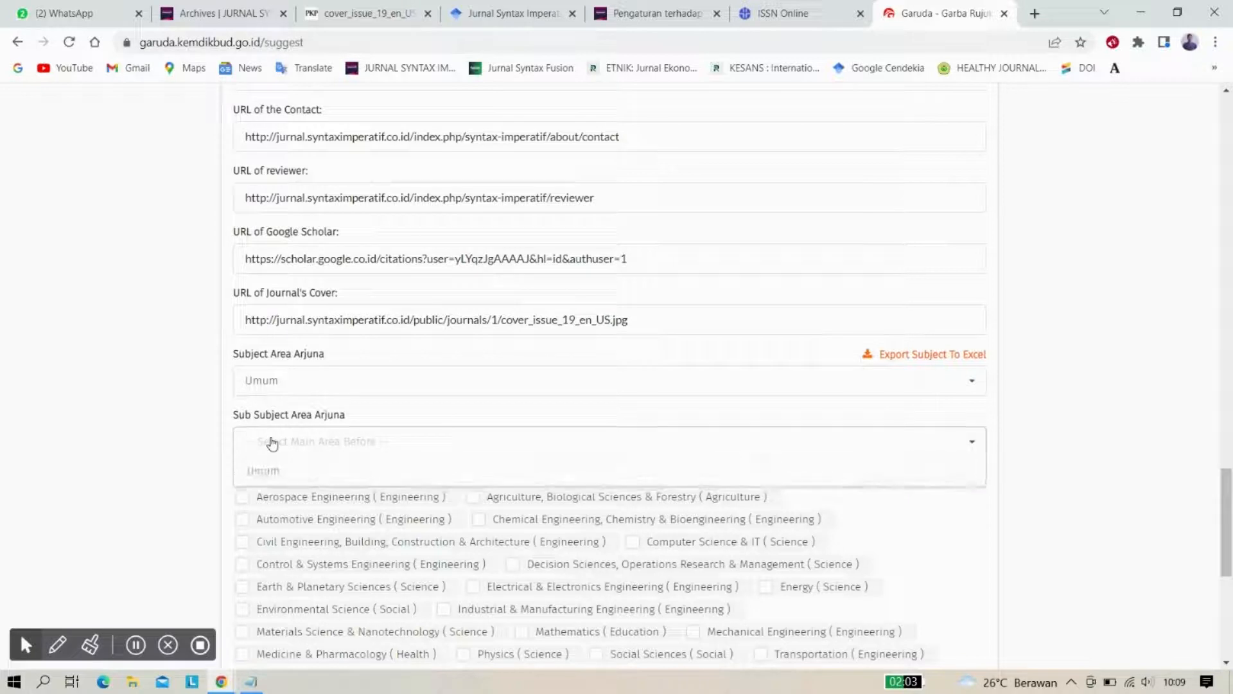
{"action": "left_click", "coordinate": [255, 473]}
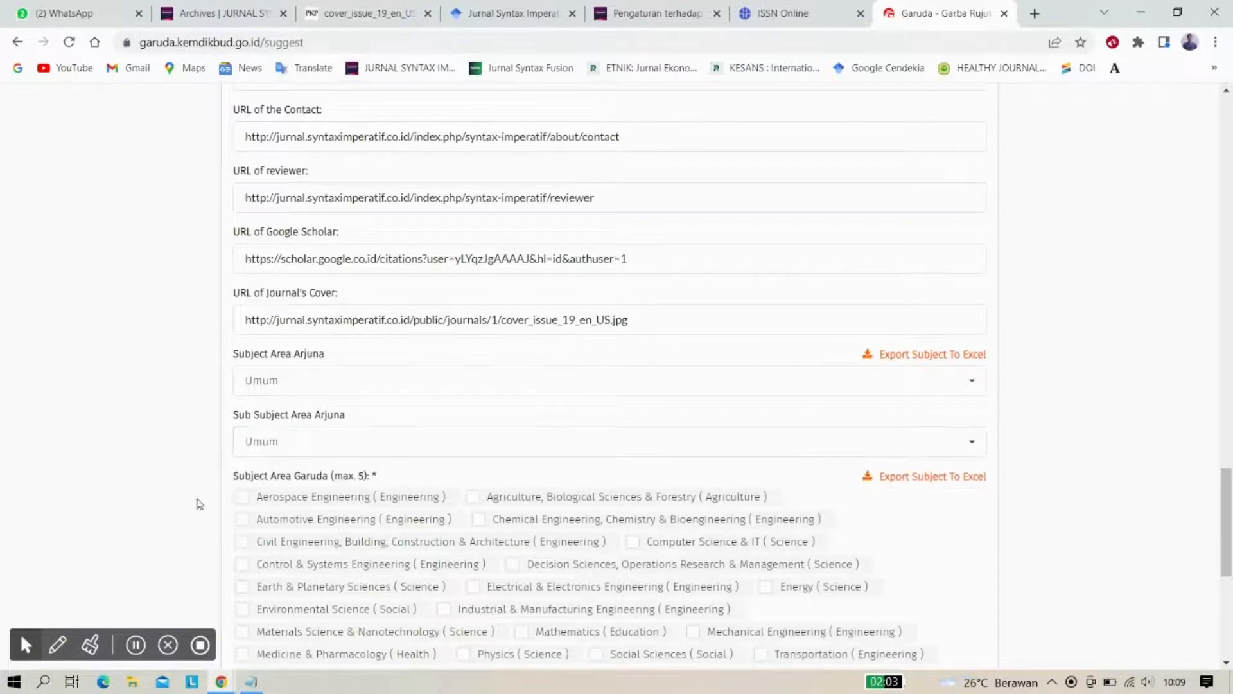
{"action": "scroll", "coordinate": [196, 502], "scroll_direction": "down", "scroll_amount": 2}
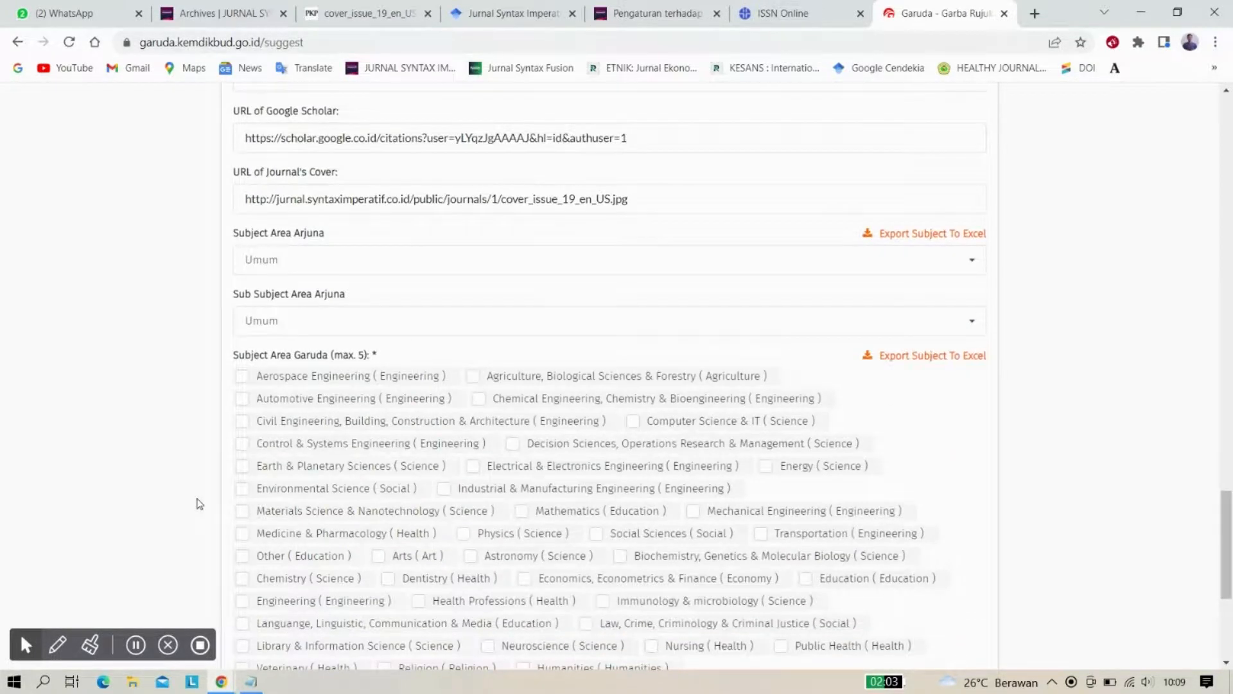
{"action": "scroll", "coordinate": [196, 502], "scroll_direction": "down", "scroll_amount": 2}
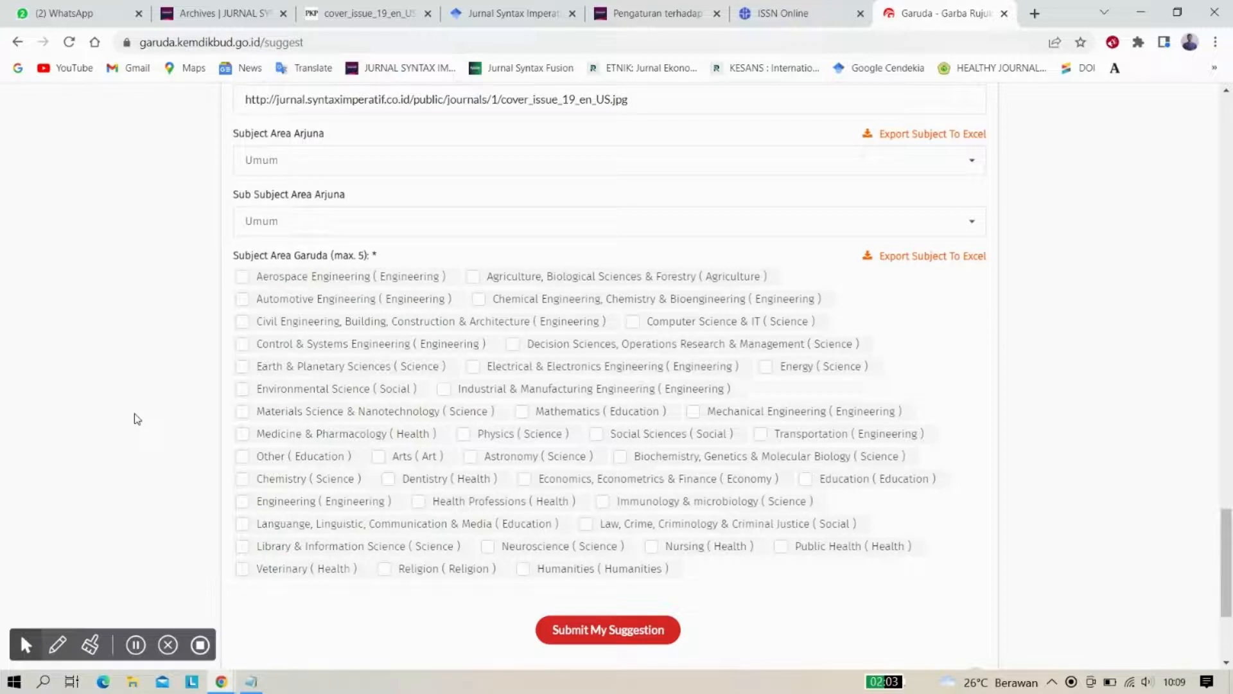
{"action": "scroll", "coordinate": [160, 354], "scroll_direction": "up", "scroll_amount": 1}
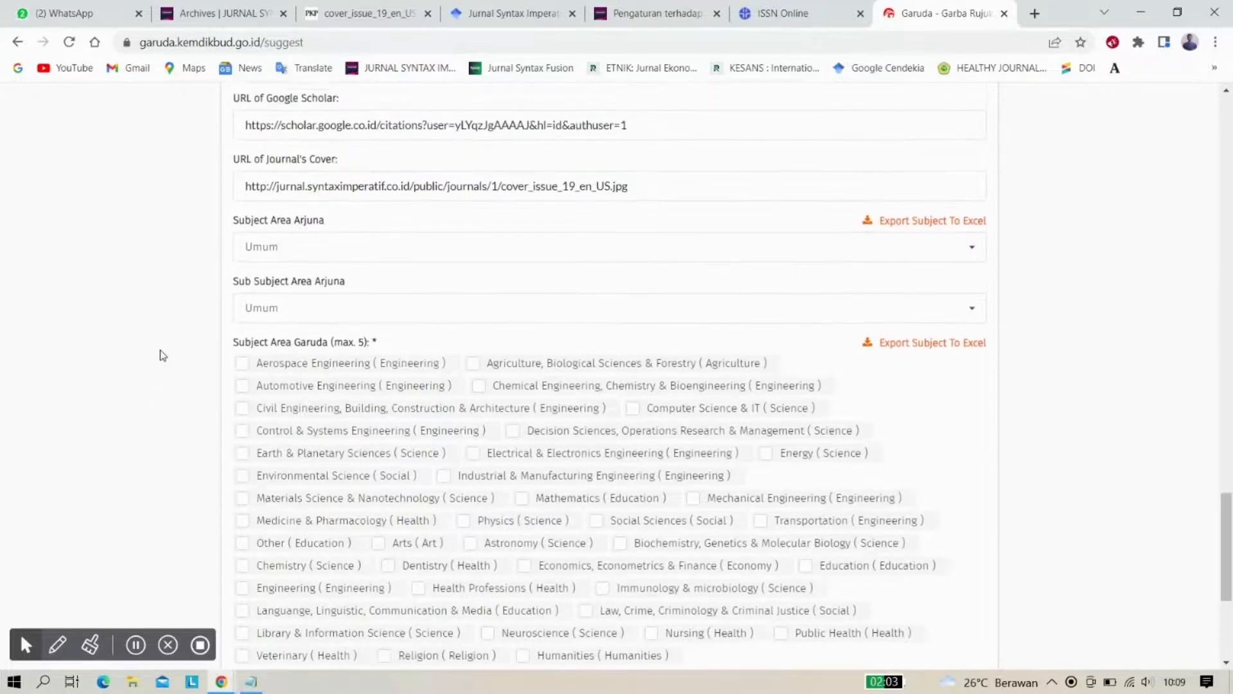
{"action": "scroll", "coordinate": [163, 355], "scroll_direction": "down", "scroll_amount": 2}
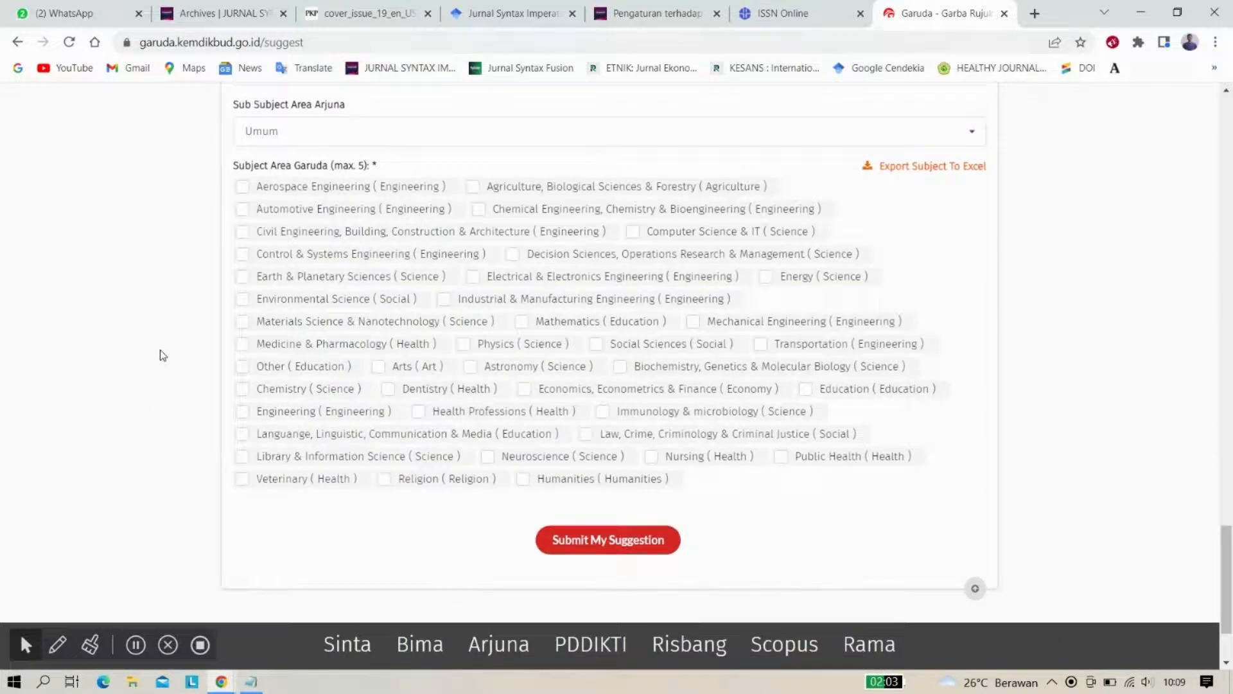
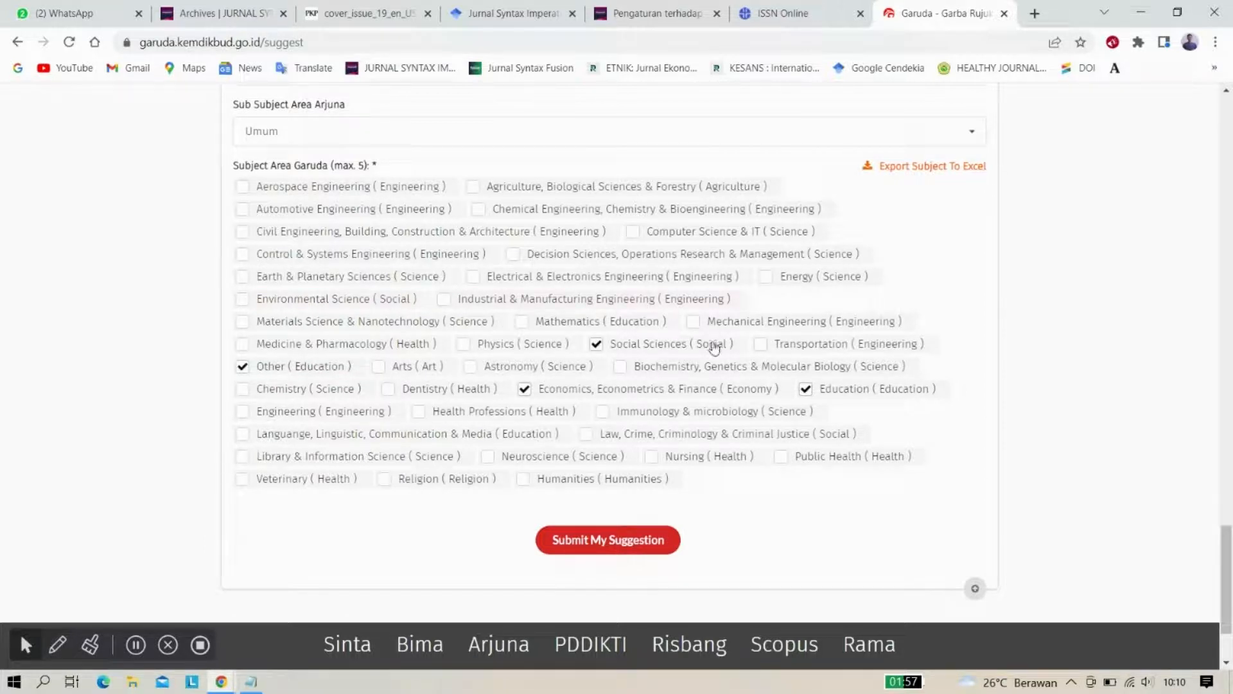
Scroll back up the suggestion form to the Subject Area Garuda (max. 5) checkboxes
{"action": "scroll", "coordinate": [705, 376], "scroll_direction": "up", "scroll_amount": 1}
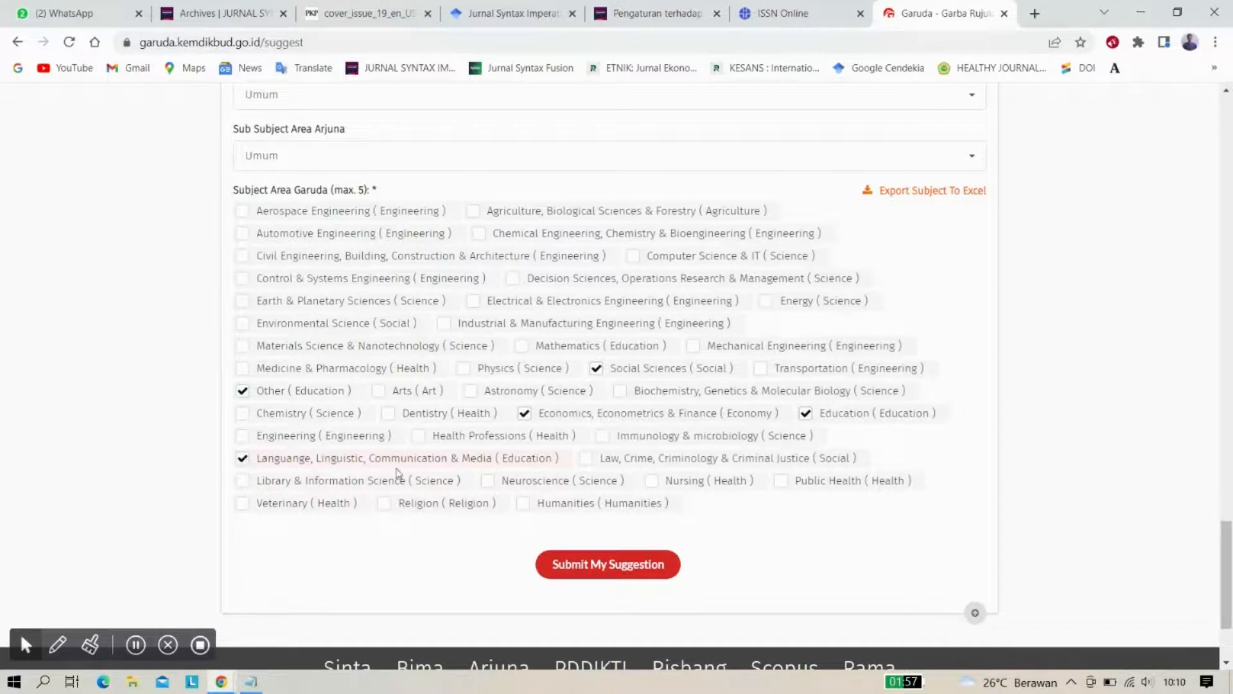
{"action": "scroll", "coordinate": [403, 488], "scroll_direction": "up", "scroll_amount": 1}
{"action": "scroll", "coordinate": [403, 488], "scroll_direction": "up", "scroll_amount": 8}
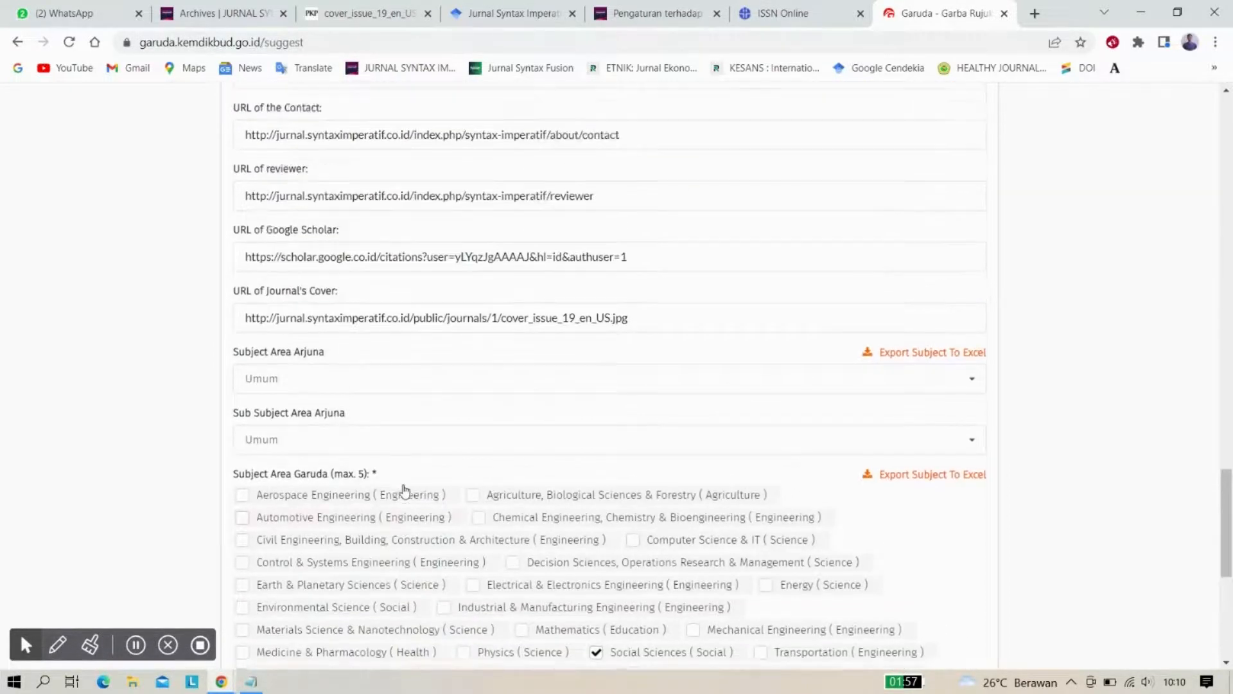
{"action": "scroll", "coordinate": [404, 485], "scroll_direction": "up", "scroll_amount": 15}
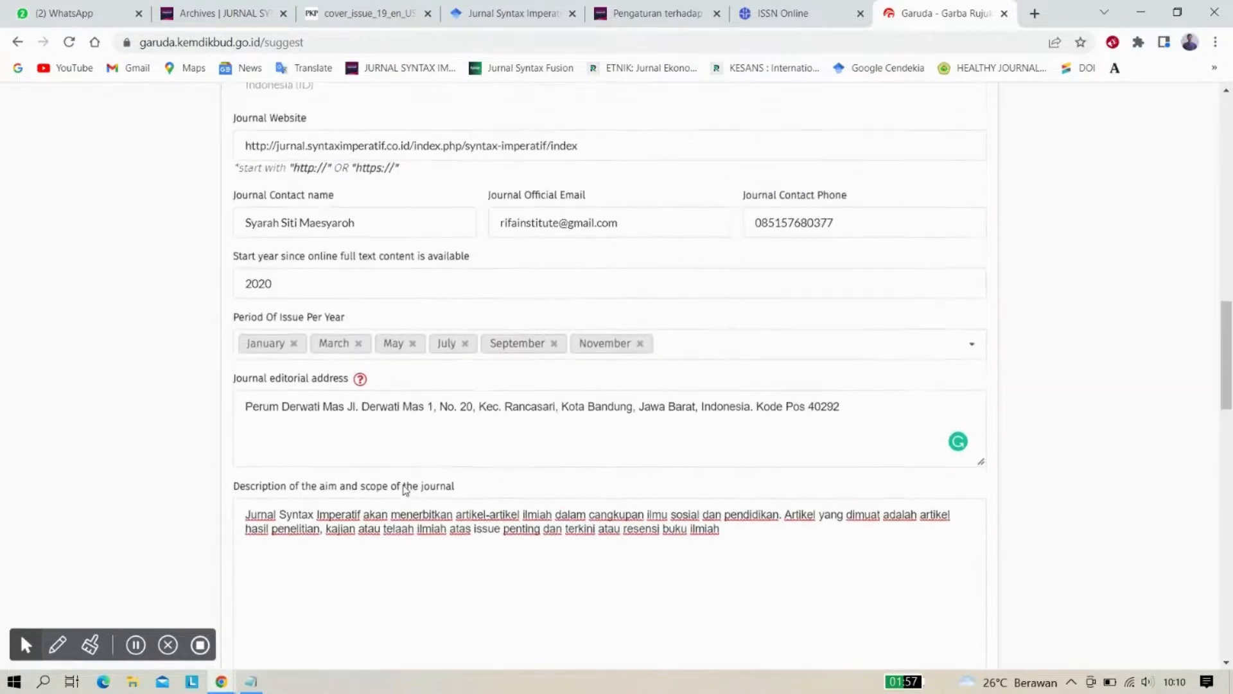
{"action": "scroll", "coordinate": [403, 488], "scroll_direction": "up", "scroll_amount": 8}
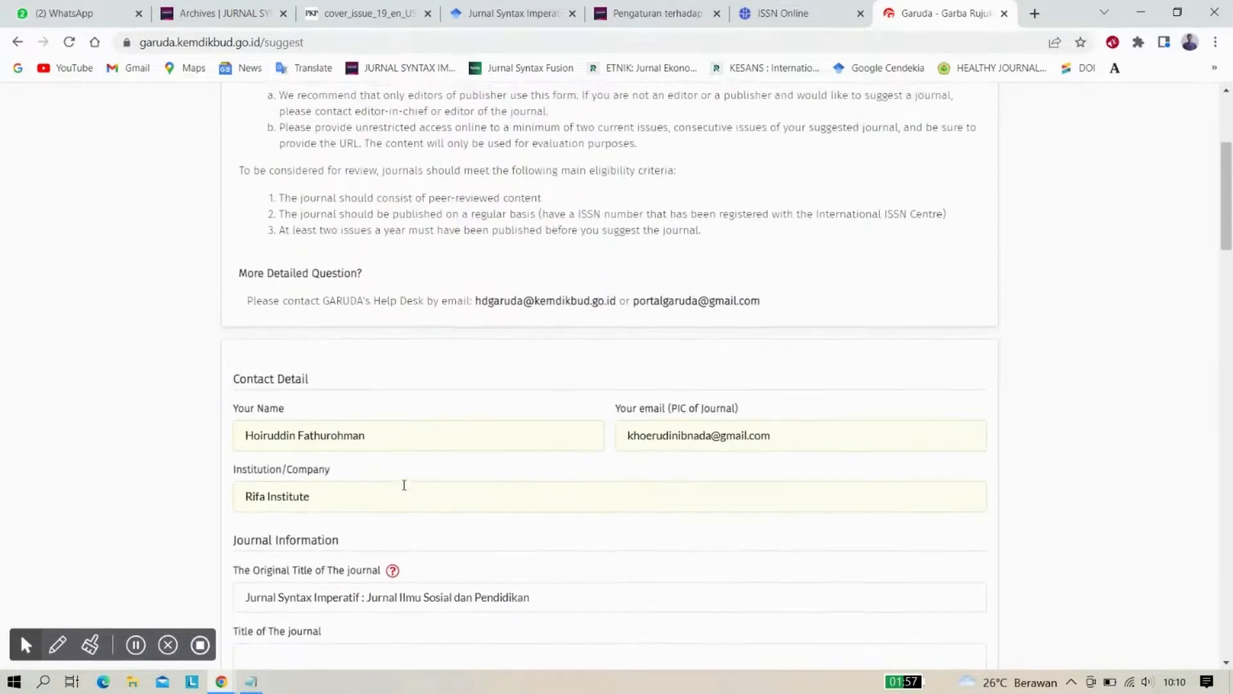
{"action": "scroll", "coordinate": [404, 485], "scroll_direction": "down", "scroll_amount": 3}
{"action": "scroll", "coordinate": [404, 485], "scroll_direction": "down", "scroll_amount": 2}
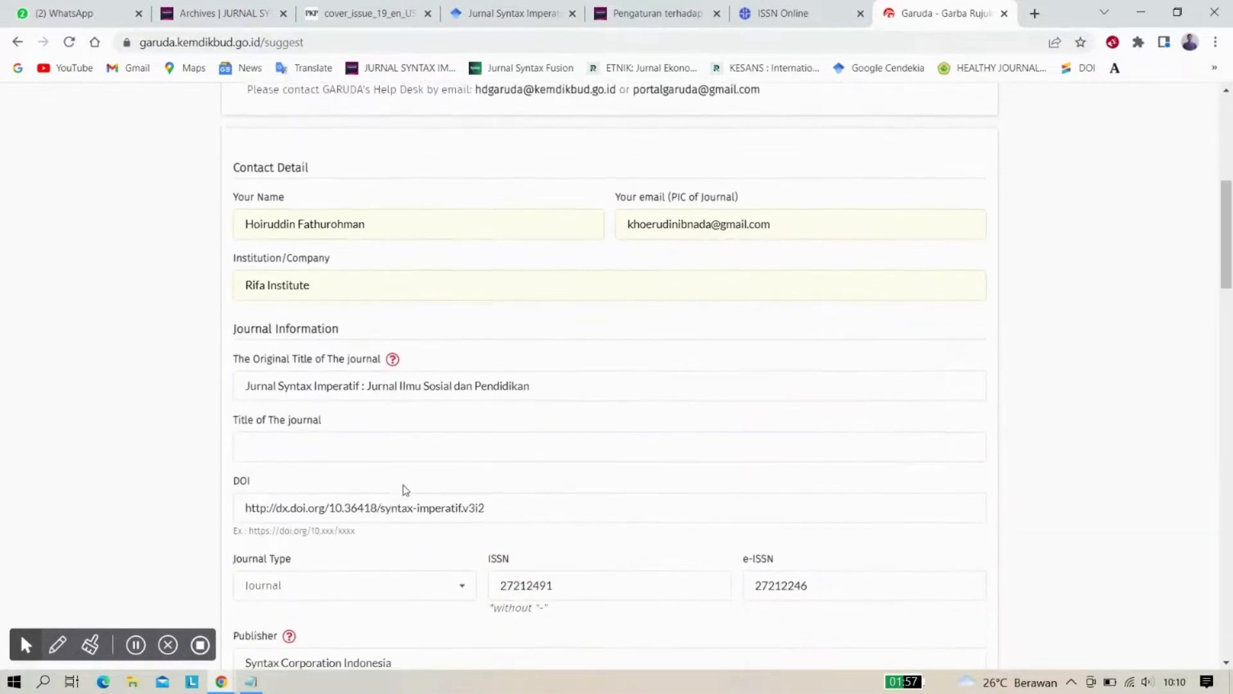
{"action": "scroll", "coordinate": [405, 321], "scroll_direction": "down", "scroll_amount": 1}
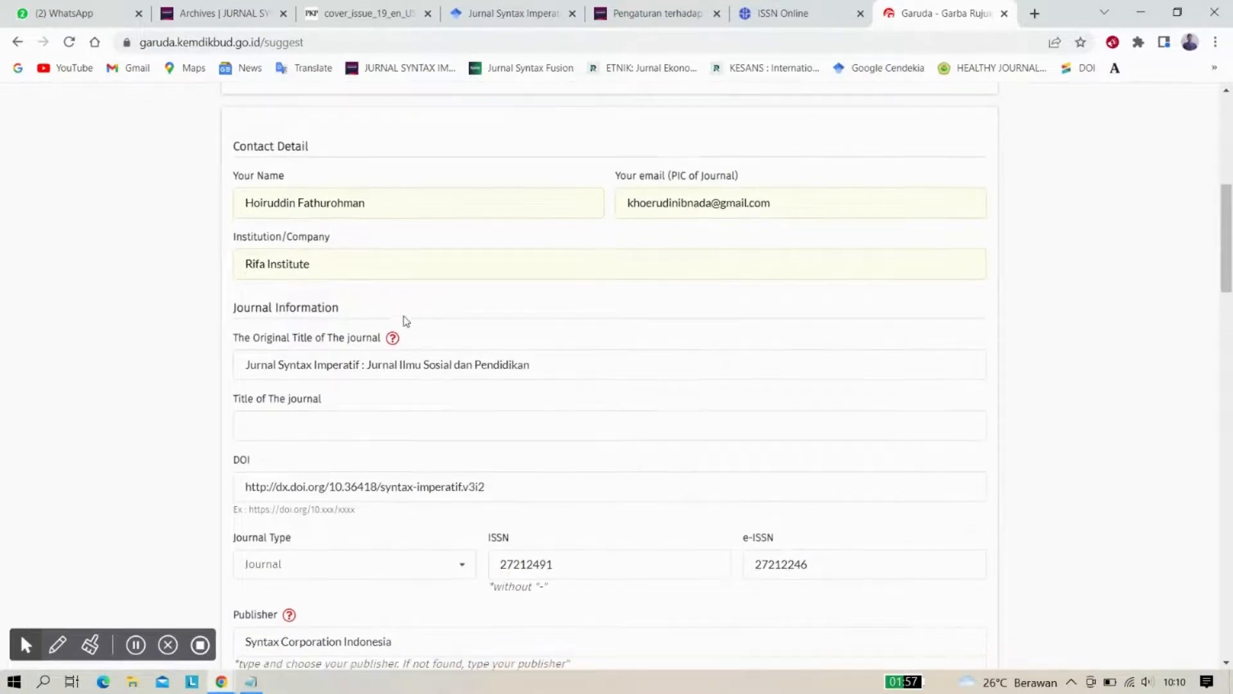
{"action": "scroll", "coordinate": [368, 304], "scroll_direction": "down", "scroll_amount": 4}
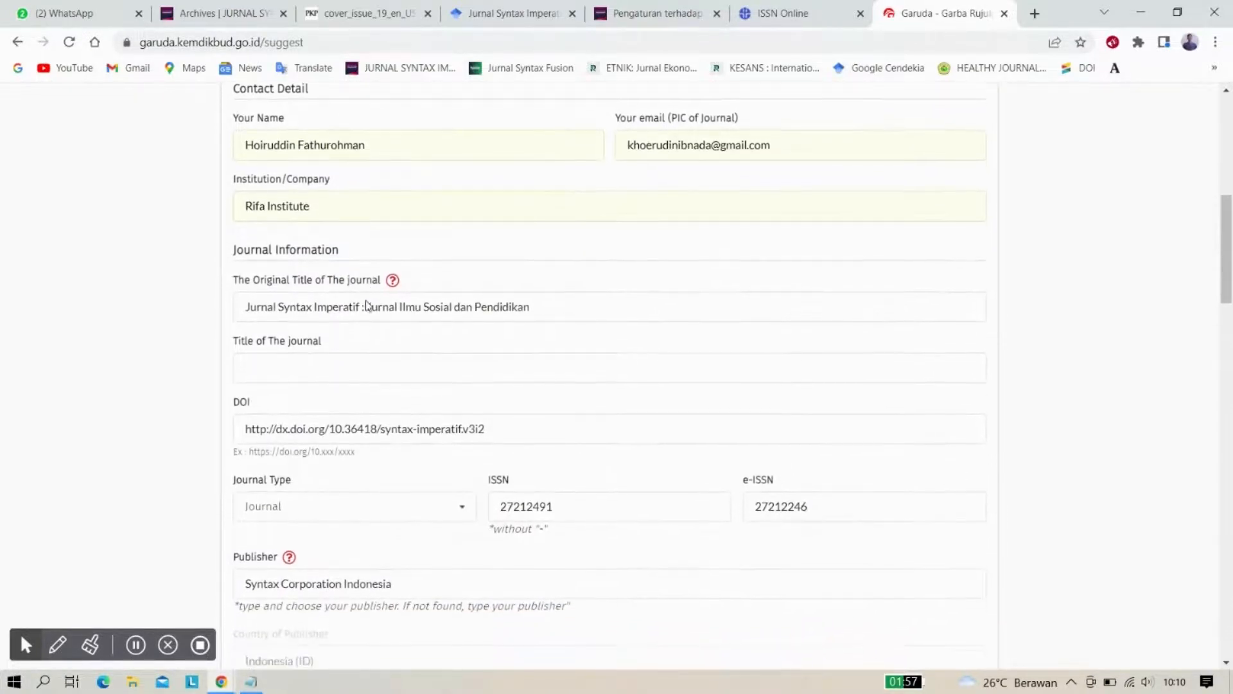
{"action": "scroll", "coordinate": [367, 301], "scroll_direction": "down", "scroll_amount": 20}
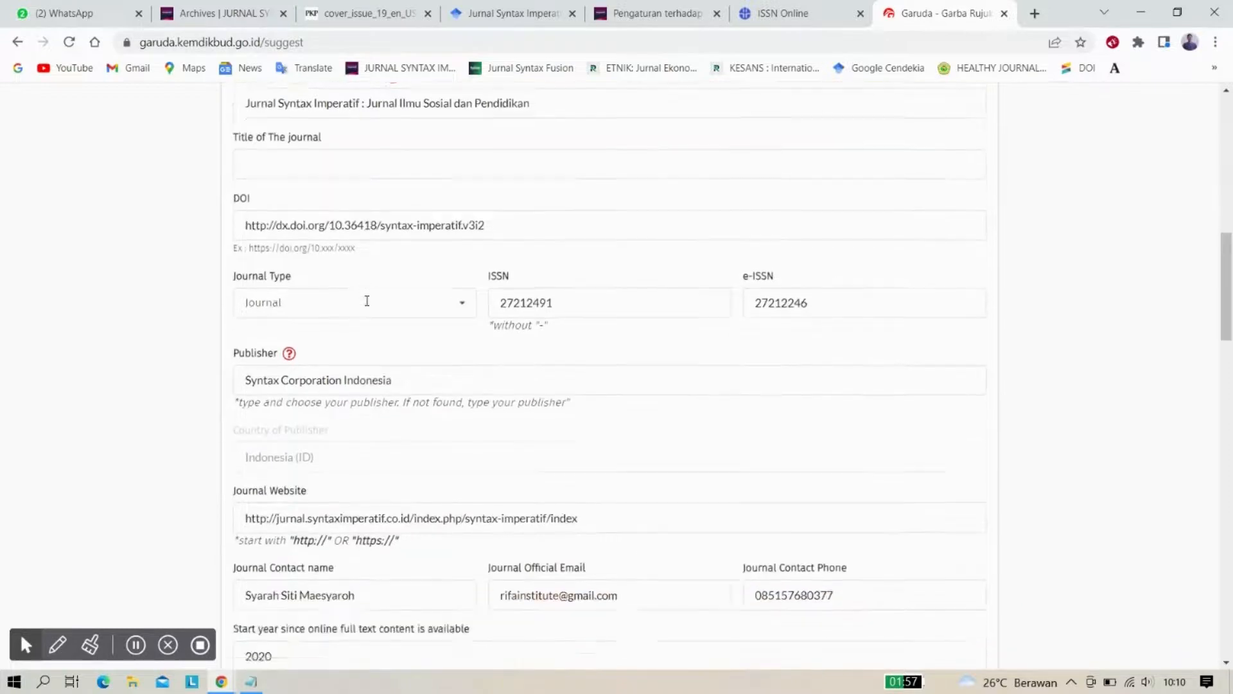
{"action": "scroll", "coordinate": [367, 301], "scroll_direction": "down", "scroll_amount": 15}
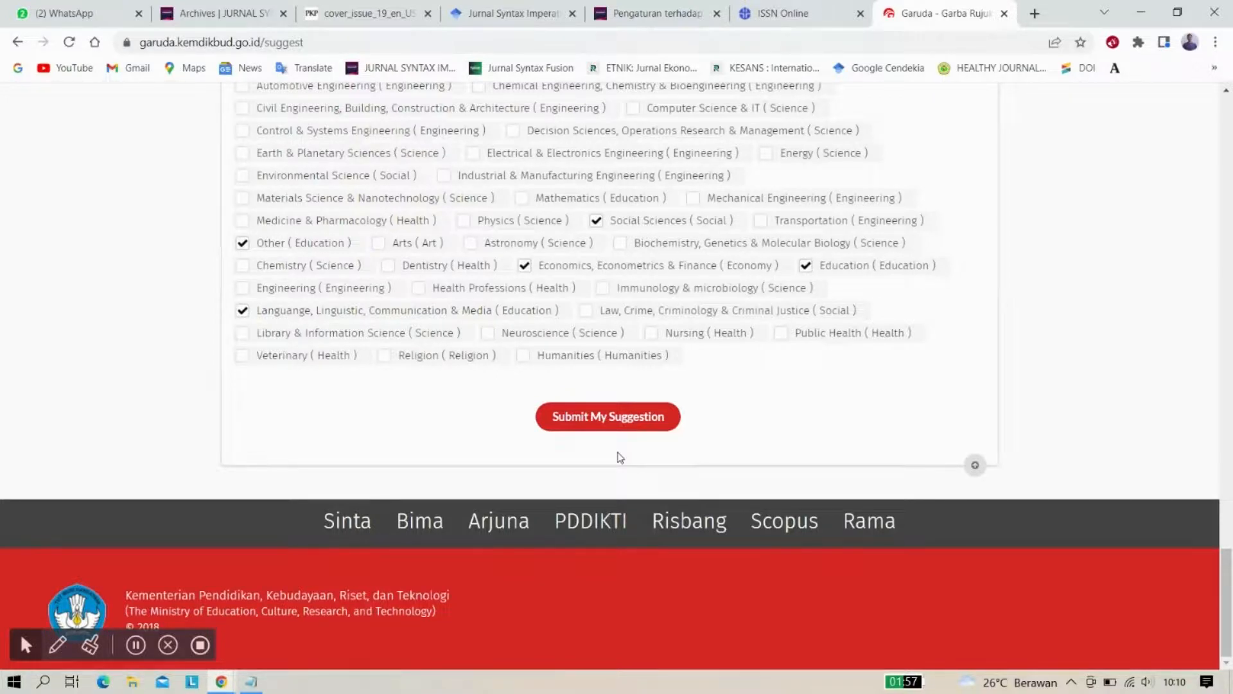
{"action": "scroll", "coordinate": [620, 457], "scroll_direction": "up", "scroll_amount": 2}
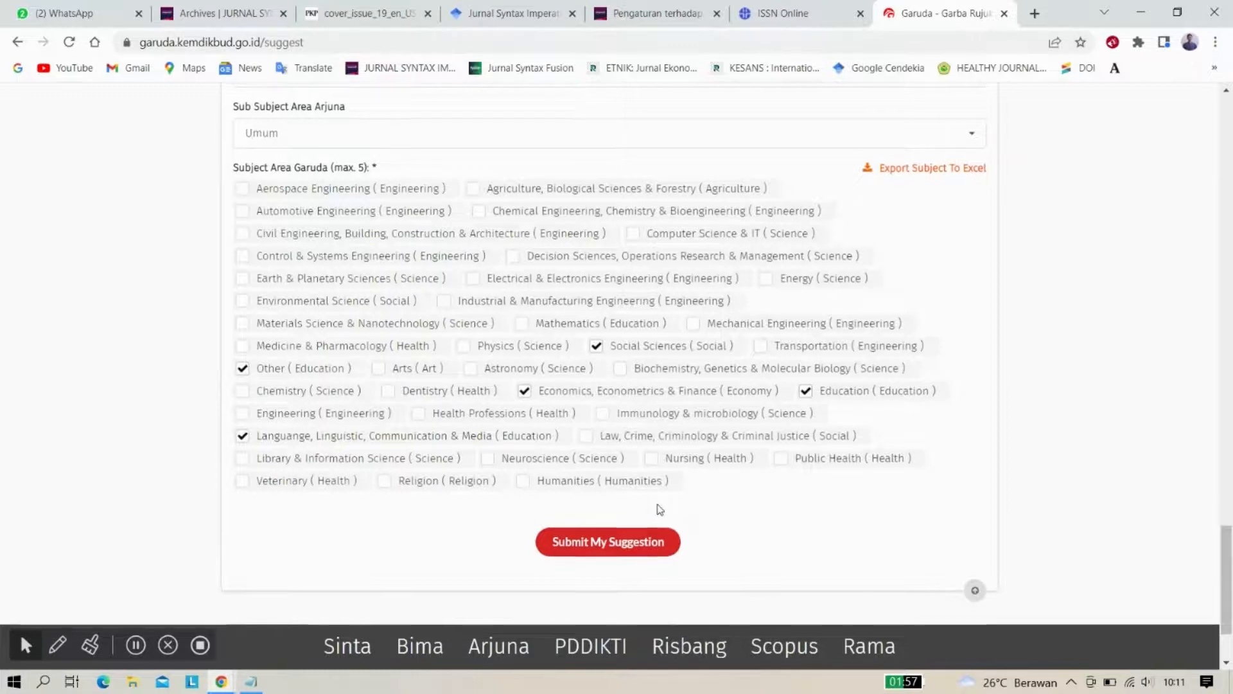
{"action": "scroll", "coordinate": [660, 509], "scroll_direction": "up", "scroll_amount": 10}
{"action": "scroll", "coordinate": [660, 510], "scroll_direction": "up", "scroll_amount": 15}
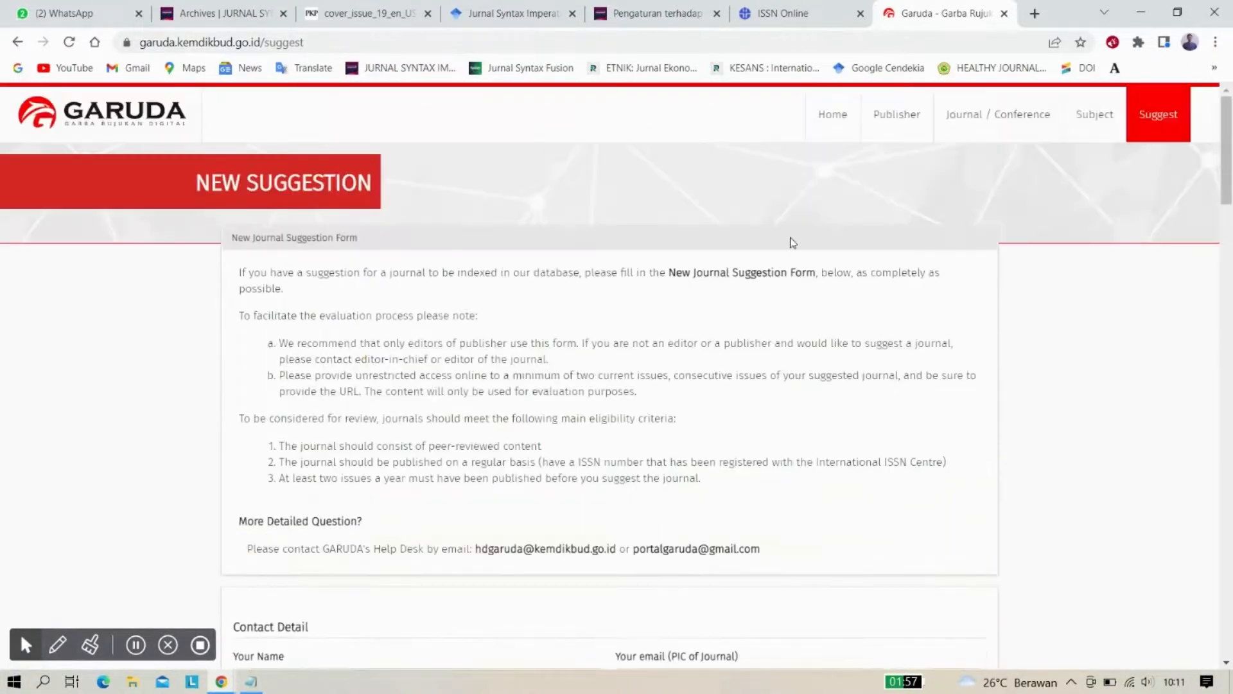
In a new tab, open Gmail and switch to the journal's other Google account
{"action": "left_click", "coordinate": [1033, 13]}
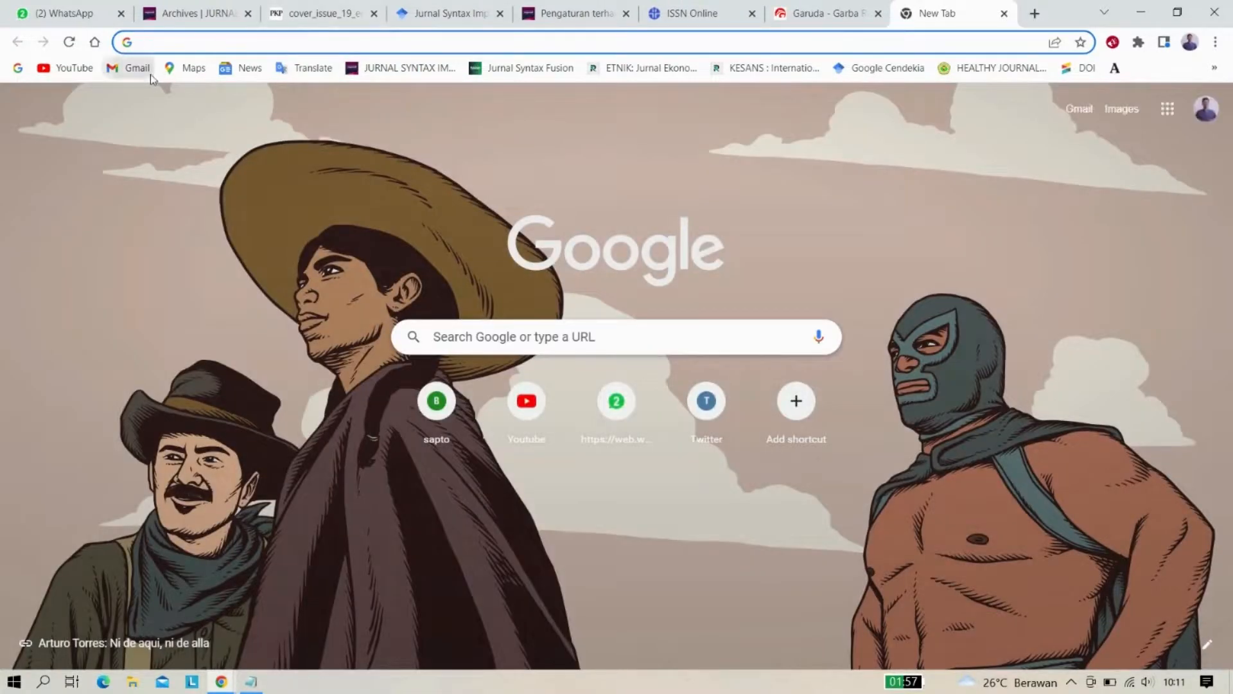
{"action": "left_click", "coordinate": [149, 69]}
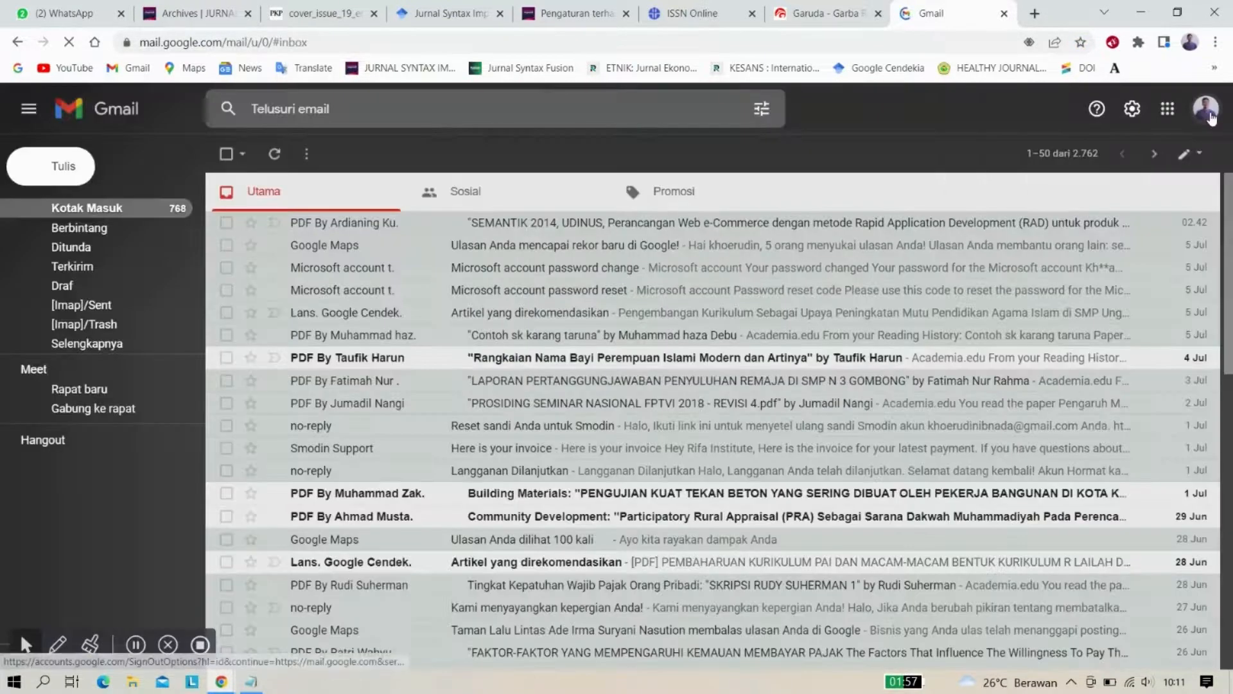
{"action": "left_click", "coordinate": [1210, 116]}
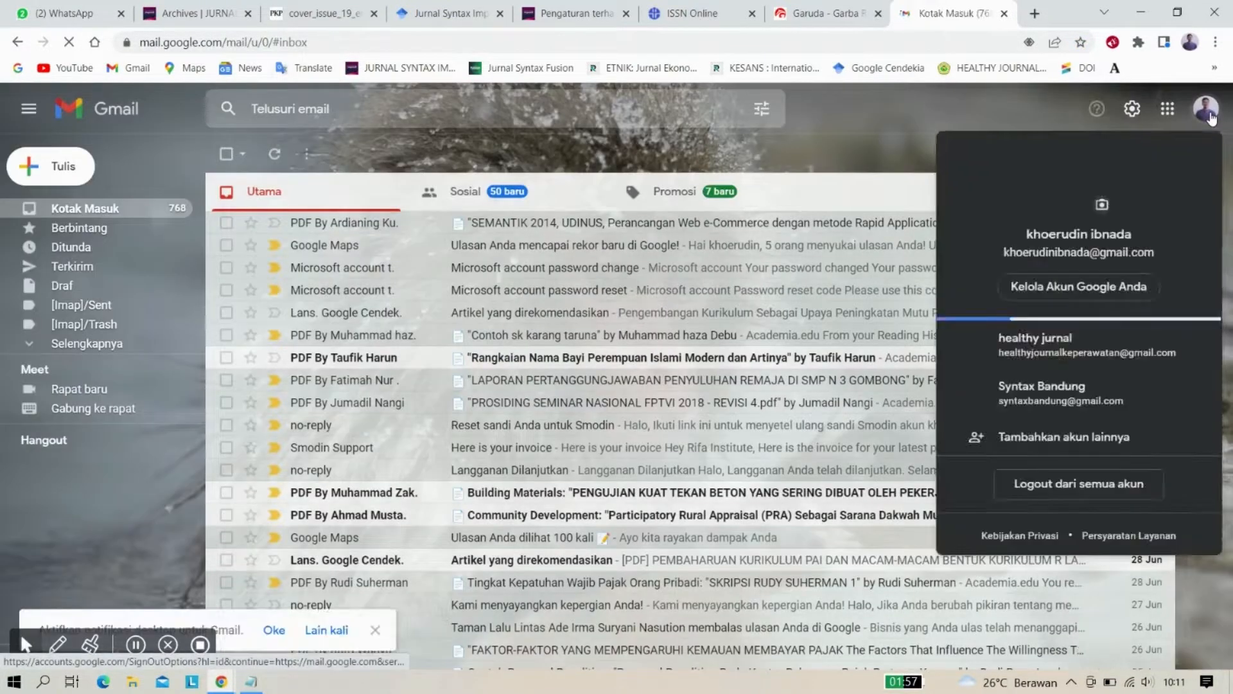
{"action": "left_click", "coordinate": [1062, 387]}
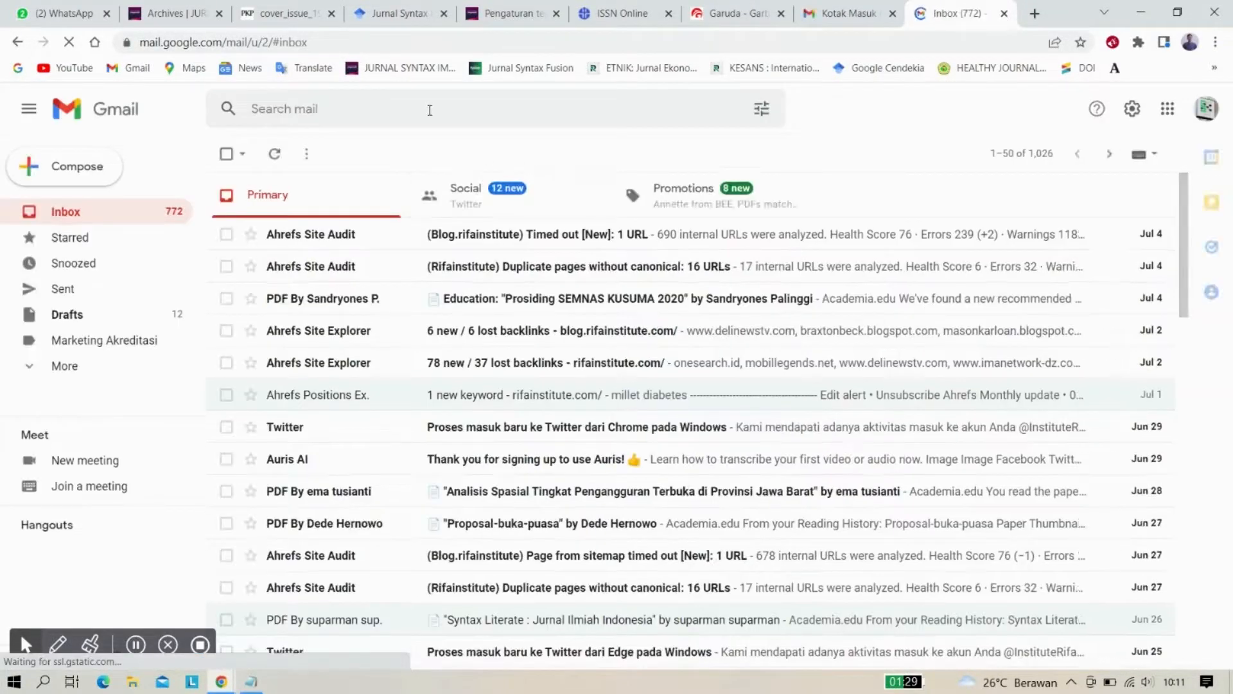
Search that mailbox for 'portal garuda'
{"action": "left_click", "coordinate": [429, 111]}
{"action": "type", "text": "port"}
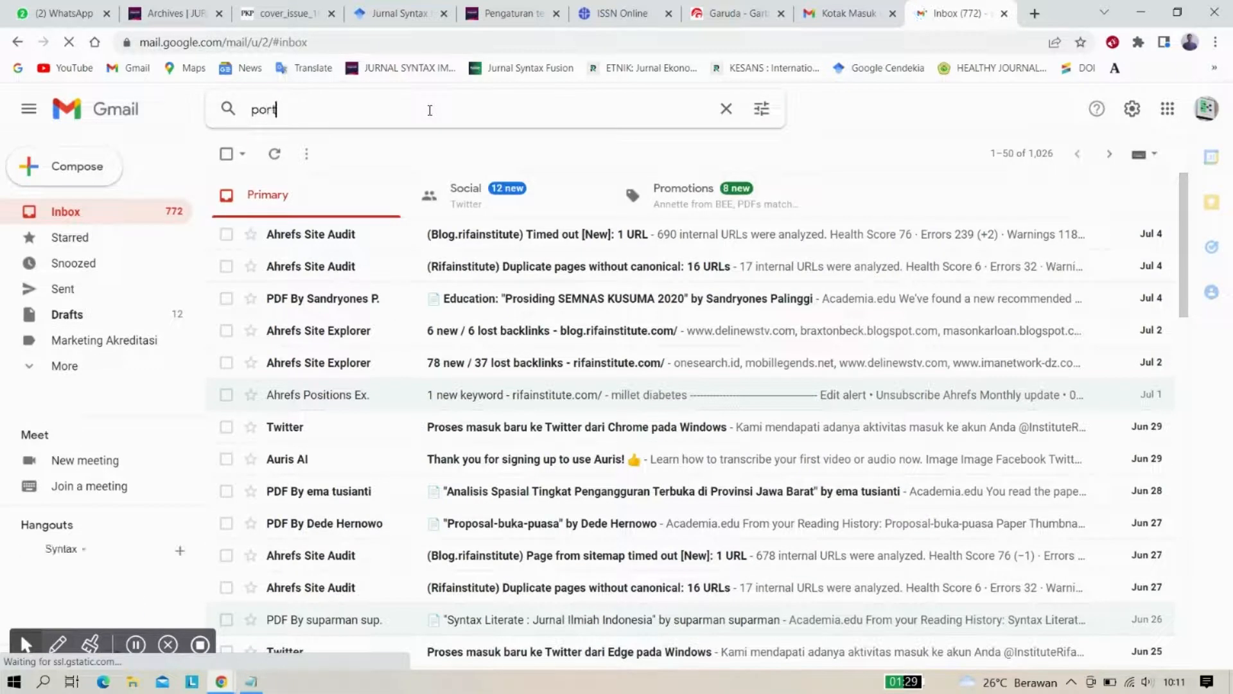
{"action": "type", "text": "al"}
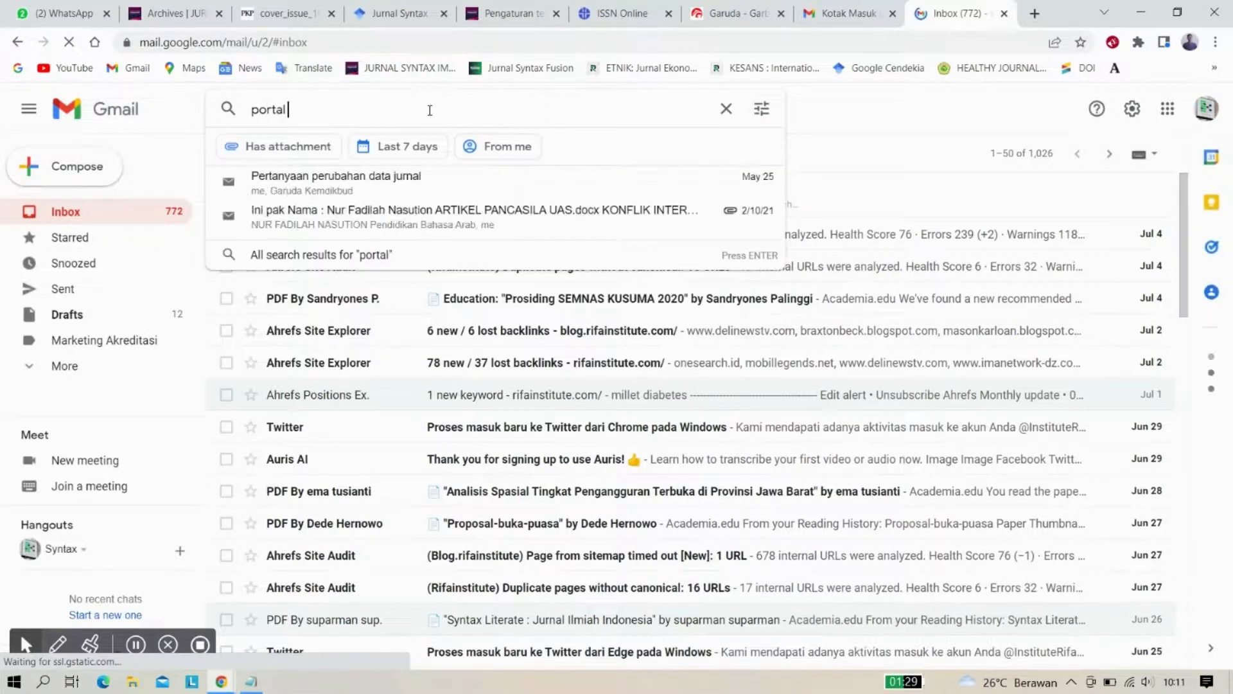
{"action": "type", "text": " garuda"}
{"action": "key", "text": "Return"}
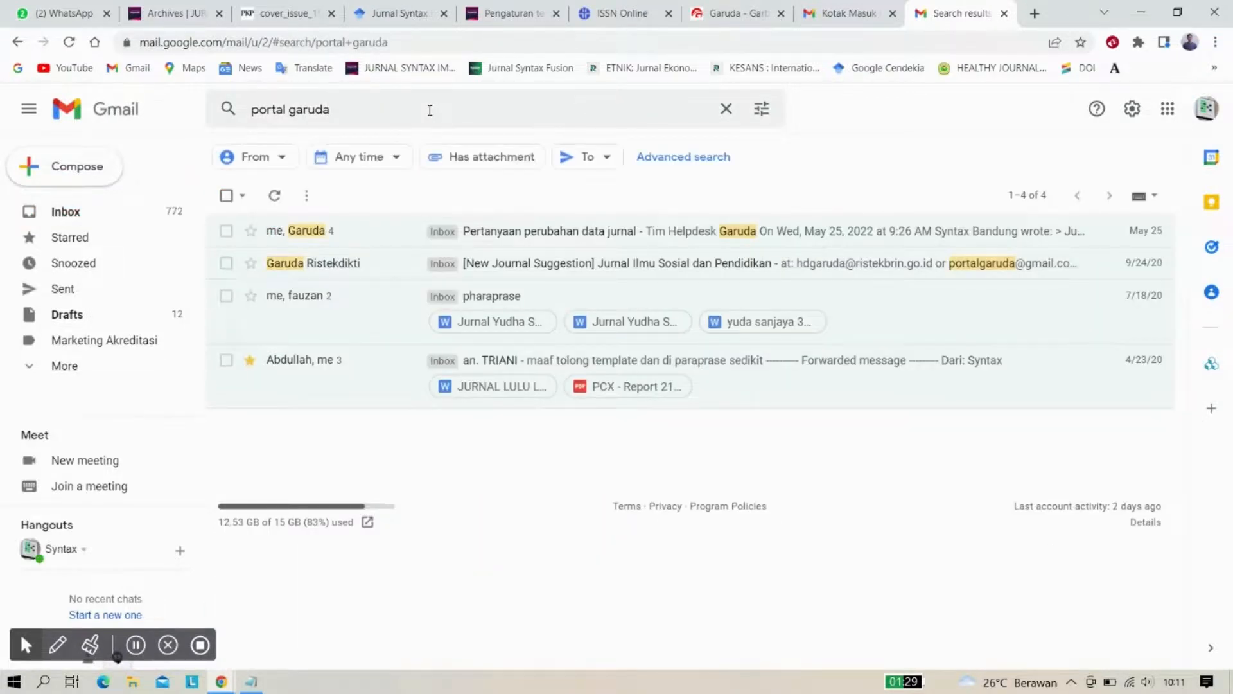
{"action": "left_click", "coordinate": [501, 268]}
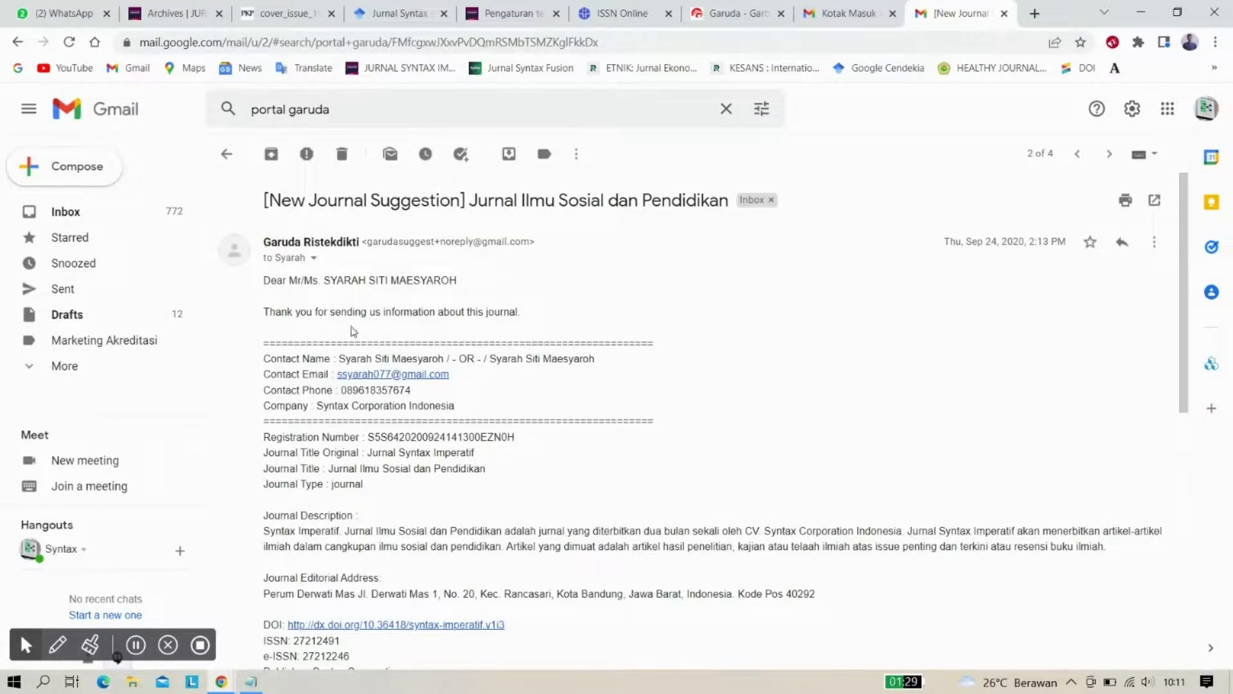
{"action": "scroll", "coordinate": [353, 334], "scroll_direction": "down", "scroll_amount": 1}
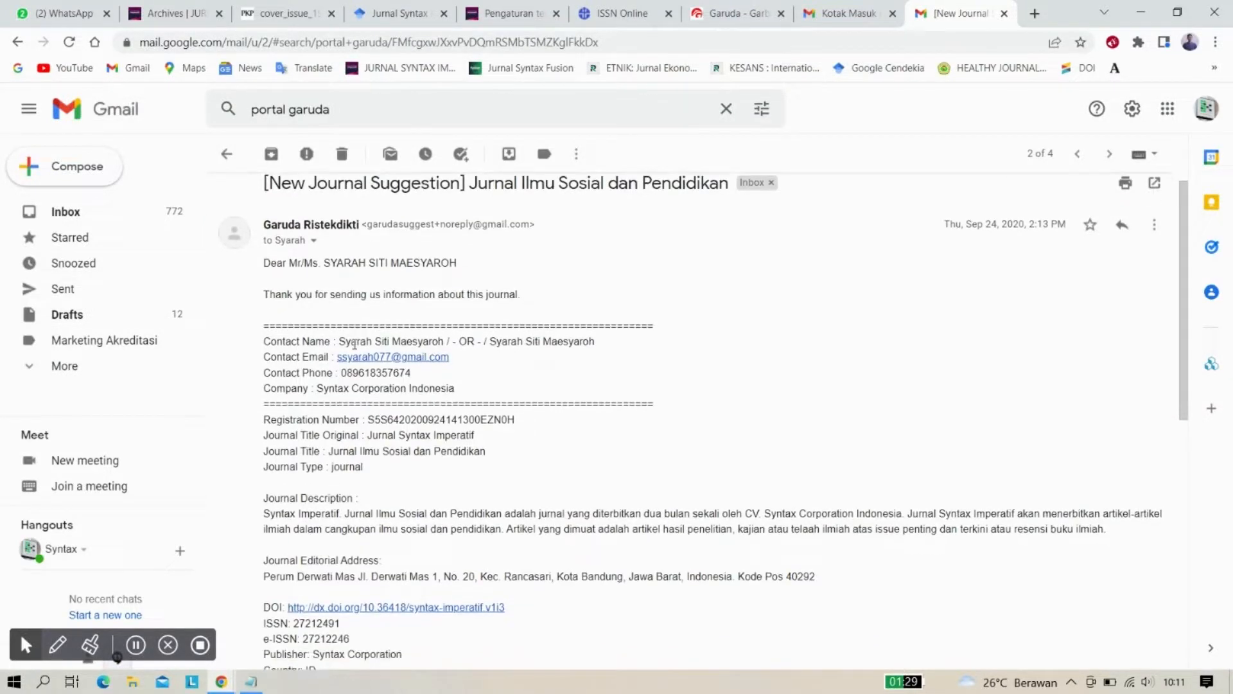
{"action": "scroll", "coordinate": [355, 345], "scroll_direction": "down", "scroll_amount": 2}
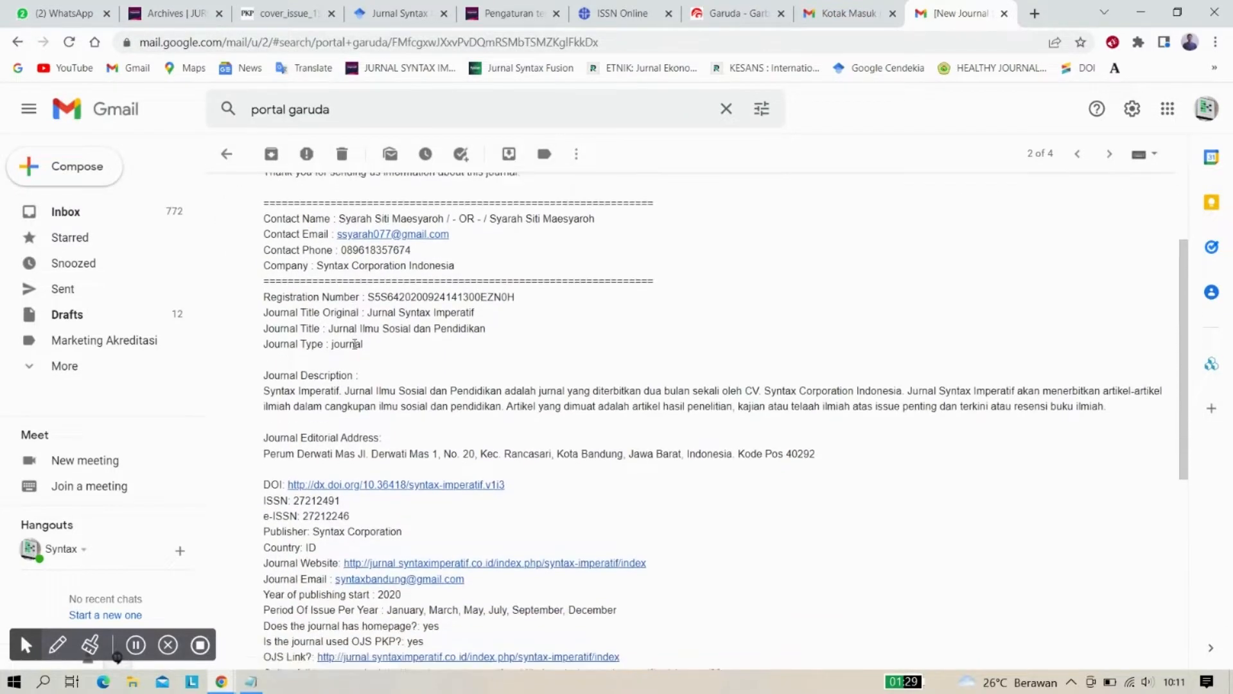
{"action": "scroll", "coordinate": [355, 345], "scroll_direction": "down", "scroll_amount": 2}
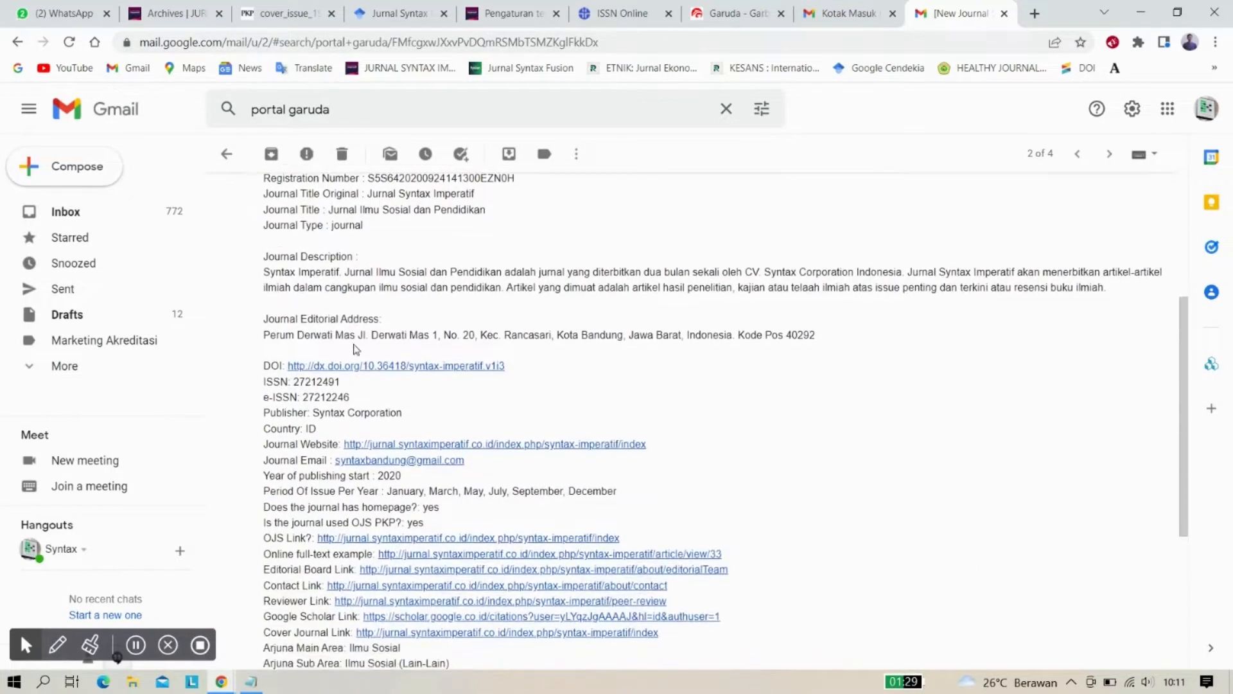
{"action": "scroll", "coordinate": [355, 349], "scroll_direction": "up", "scroll_amount": 2}
{"action": "scroll", "coordinate": [355, 349], "scroll_direction": "down", "scroll_amount": 2}
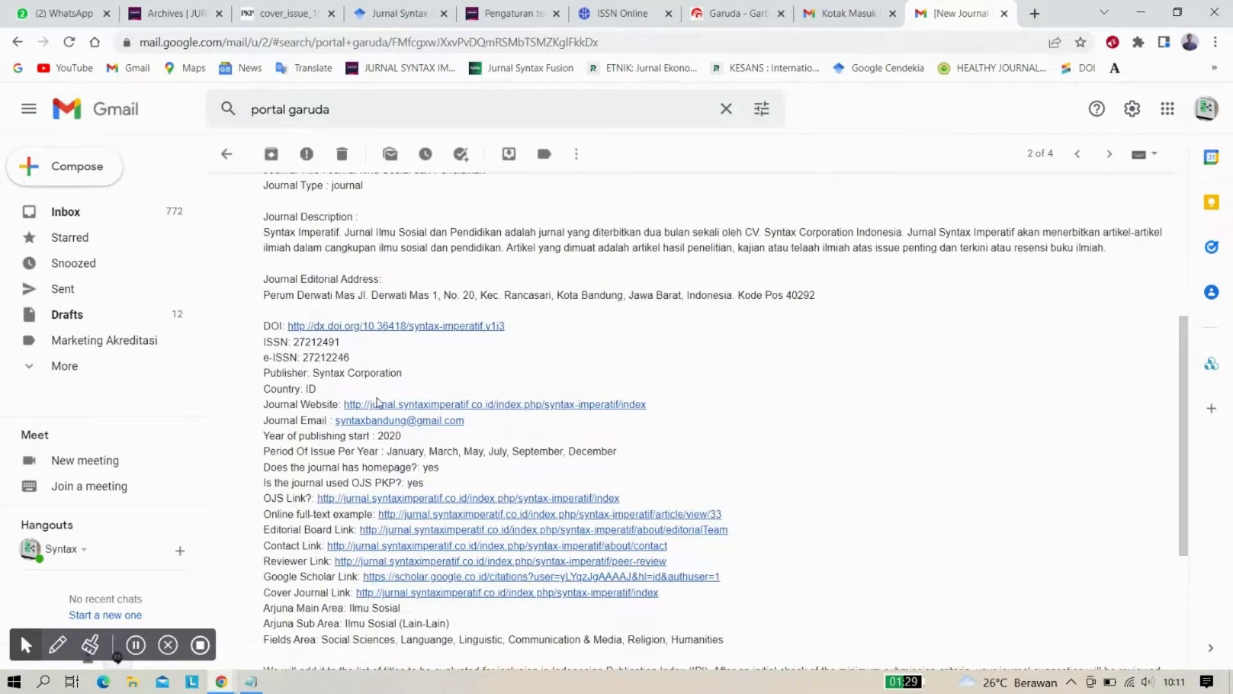
{"action": "scroll", "coordinate": [378, 403], "scroll_direction": "down", "scroll_amount": 3}
{"action": "scroll", "coordinate": [385, 360], "scroll_direction": "up", "scroll_amount": 3}
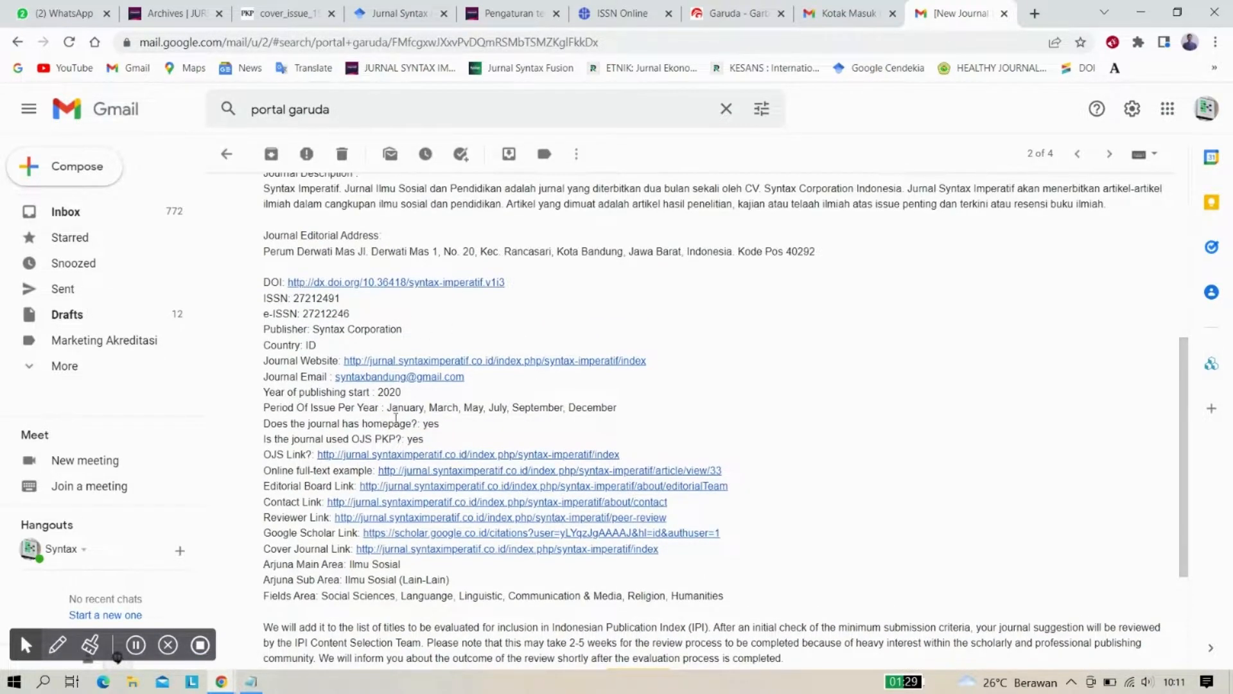
{"action": "scroll", "coordinate": [397, 418], "scroll_direction": "down", "scroll_amount": 3}
{"action": "scroll", "coordinate": [456, 347], "scroll_direction": "up", "scroll_amount": 2}
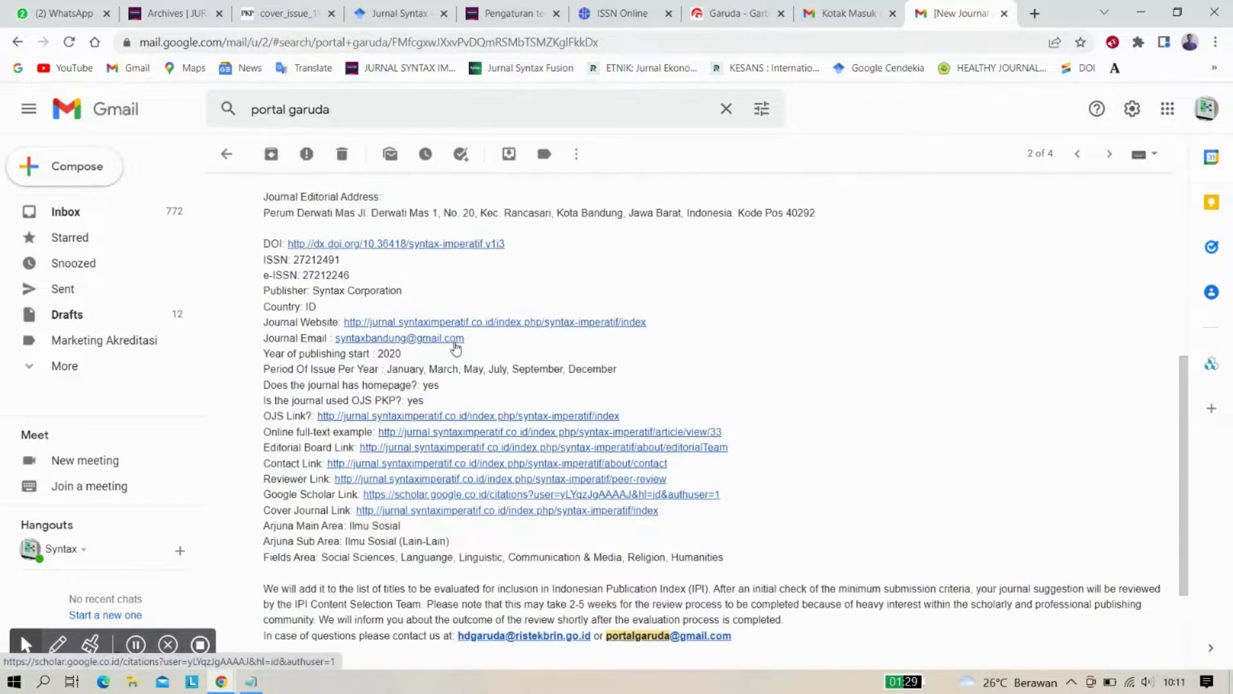
{"action": "scroll", "coordinate": [456, 348], "scroll_direction": "up", "scroll_amount": 4}
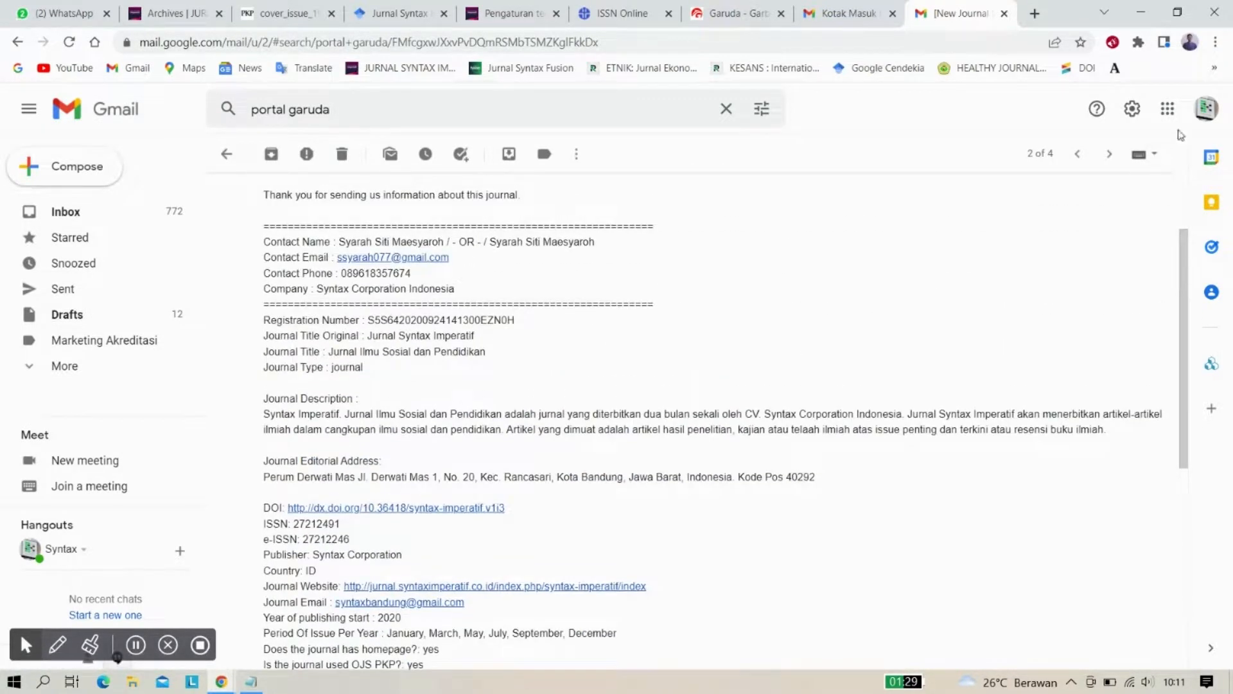
Switch to another signed-in Gmail account and search it for 'portal garuda'
{"action": "left_click", "coordinate": [1205, 111]}
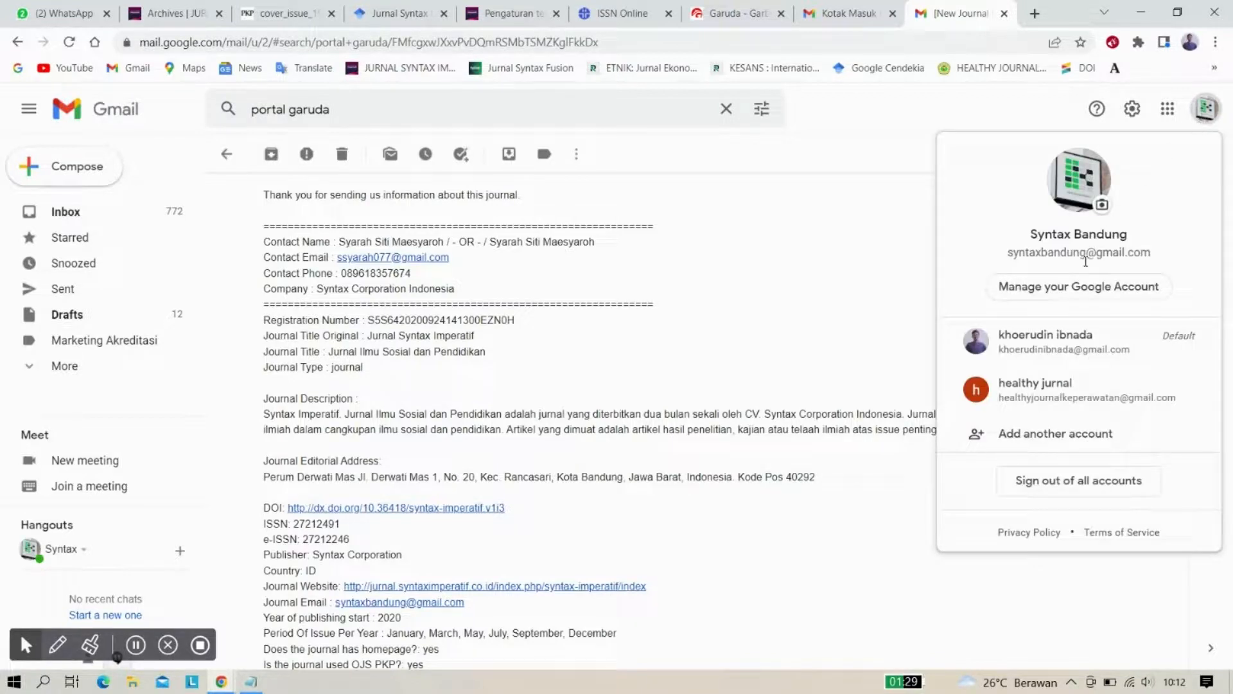
{"action": "left_click", "coordinate": [1060, 386]}
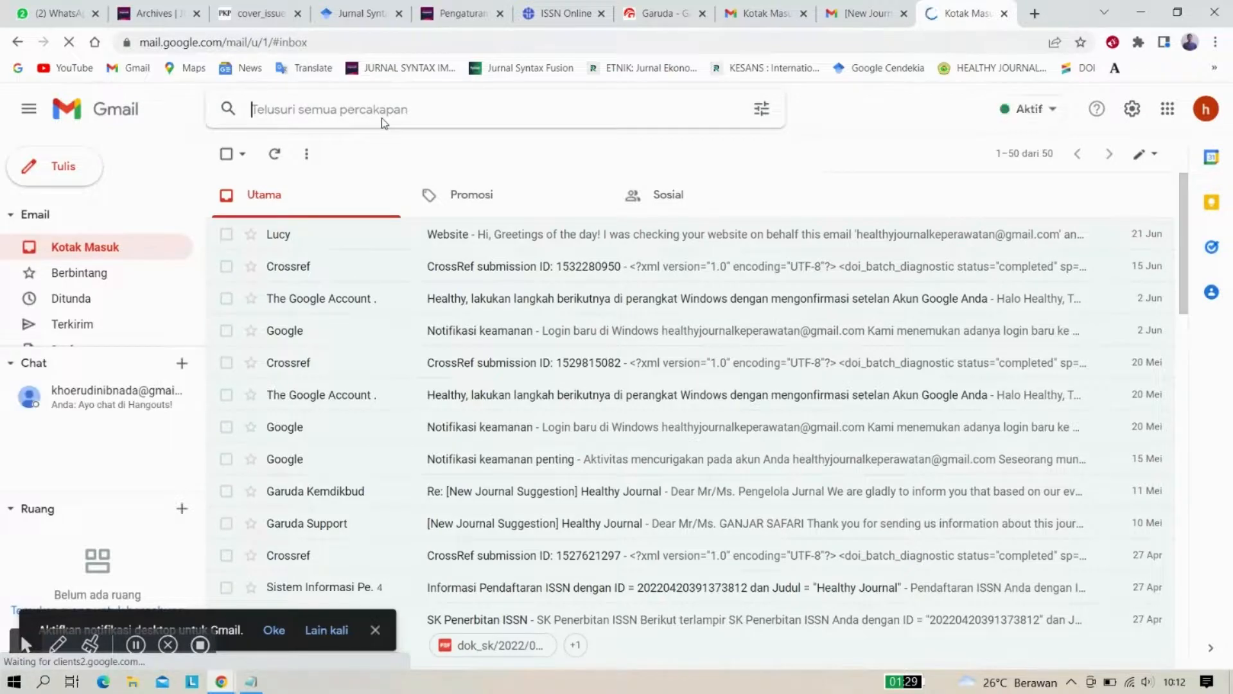
{"action": "type", "text": "port"}
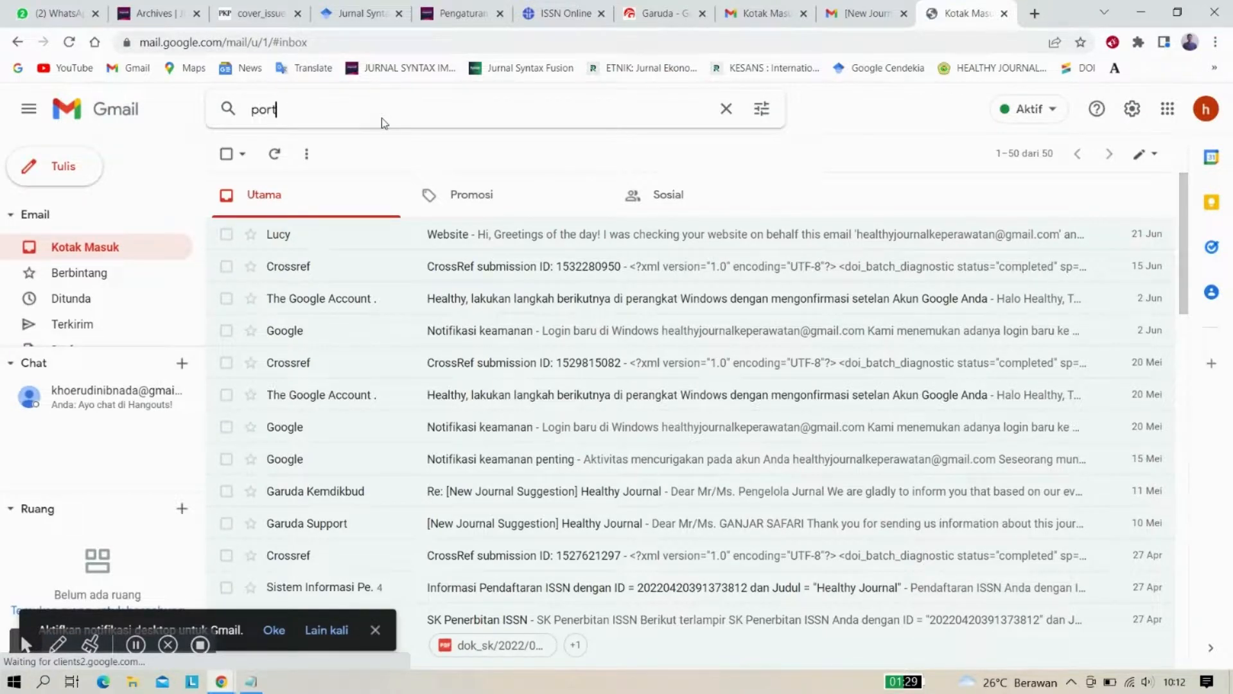
{"action": "type", "text": "al garuda"}
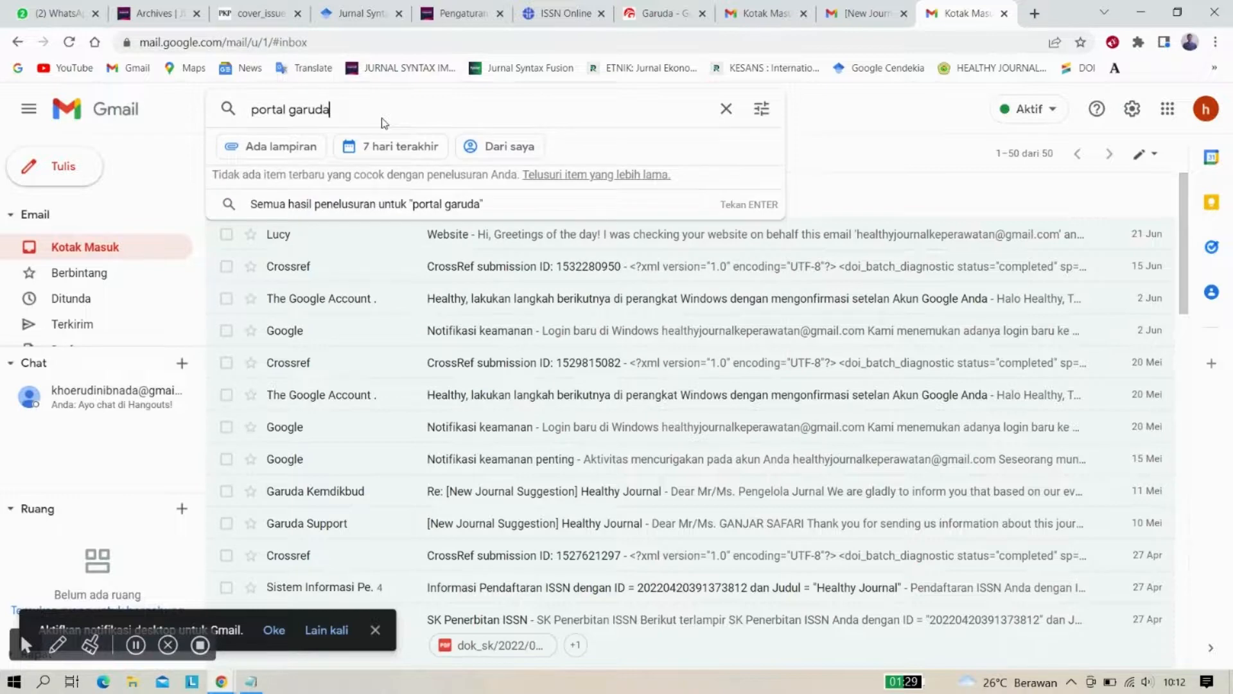
{"action": "key", "text": "Return"}
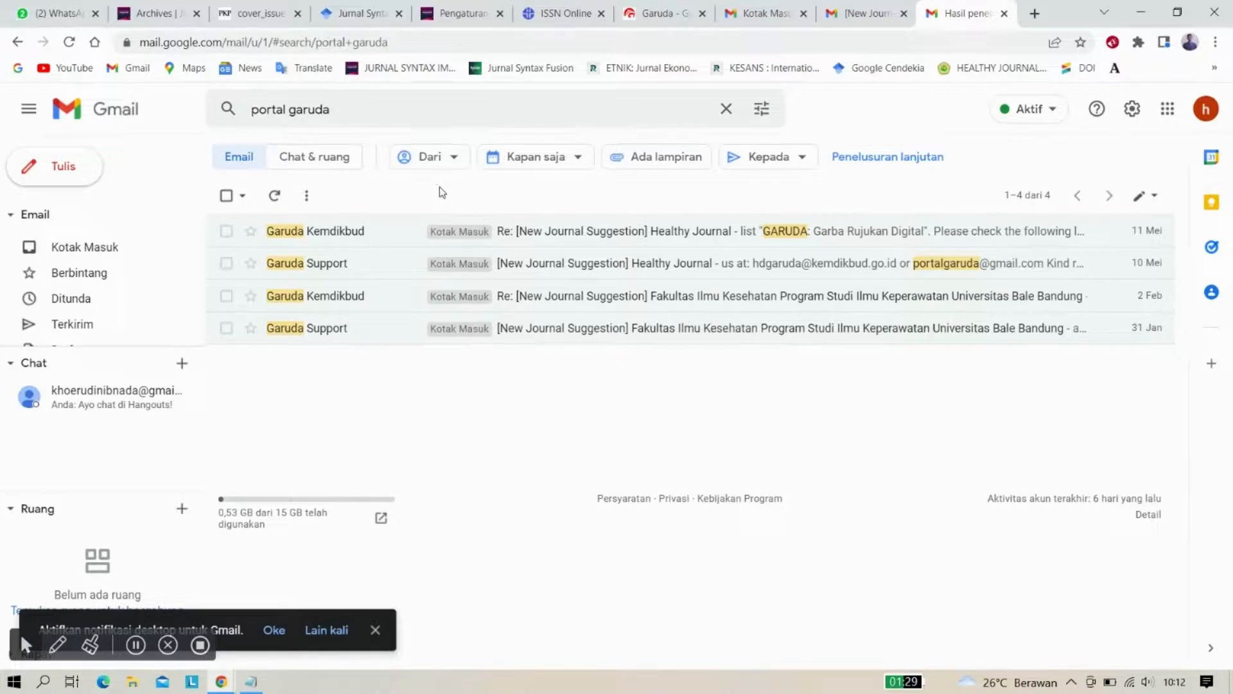
Read the 'Re: [New Journal Suggestion] Healthy Journal' reply, then return to the Garuda site
{"action": "left_click", "coordinate": [396, 238]}
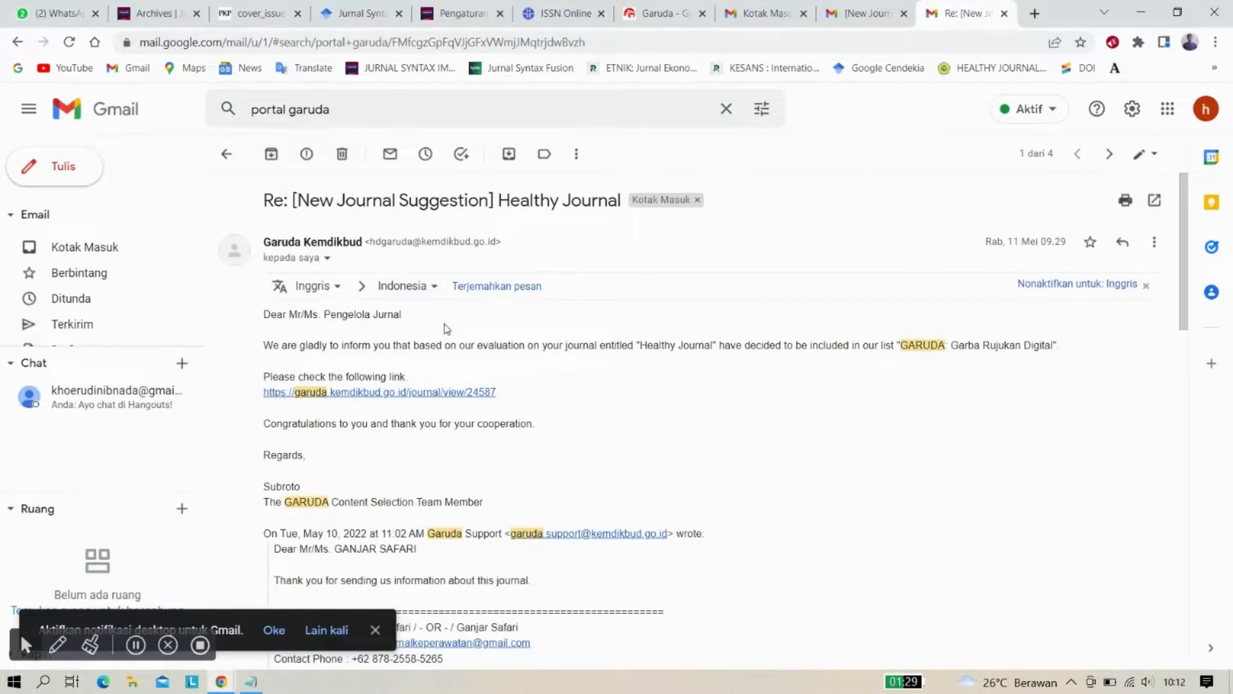
{"action": "scroll", "coordinate": [428, 358], "scroll_direction": "down", "scroll_amount": 1}
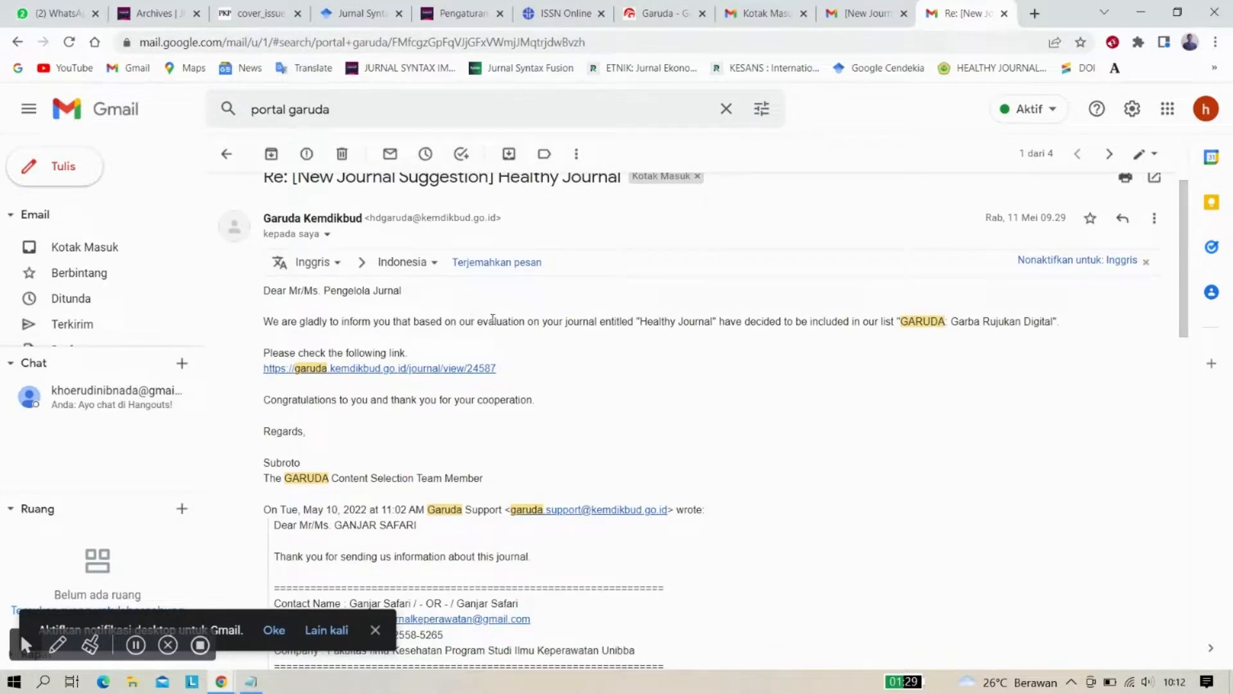
{"action": "scroll", "coordinate": [588, 379], "scroll_direction": "down", "scroll_amount": 2}
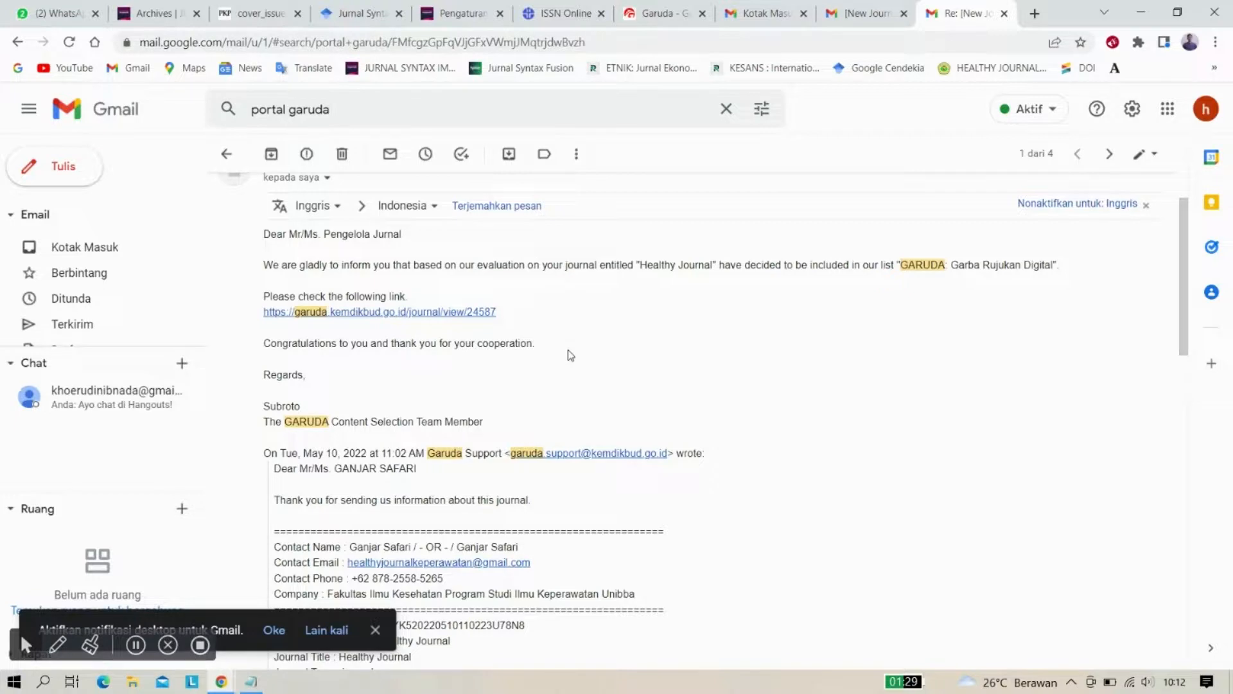
{"action": "scroll", "coordinate": [504, 300], "scroll_direction": "up", "scroll_amount": 1}
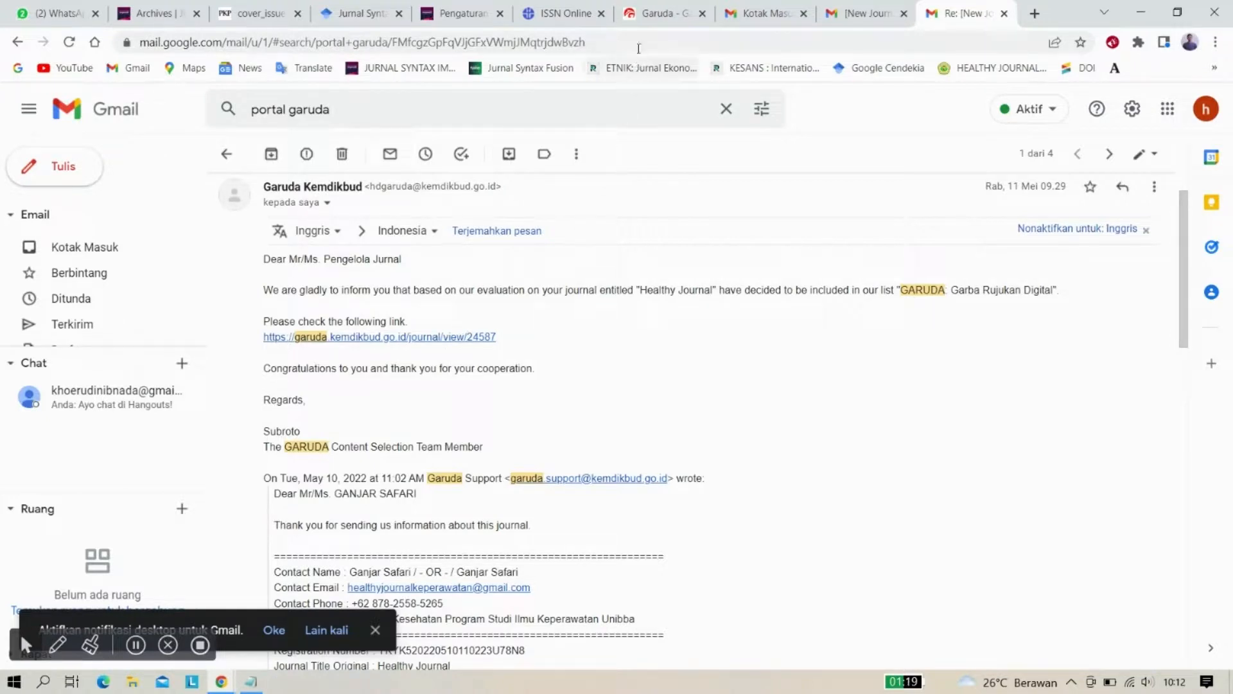
{"action": "left_click", "coordinate": [655, 16]}
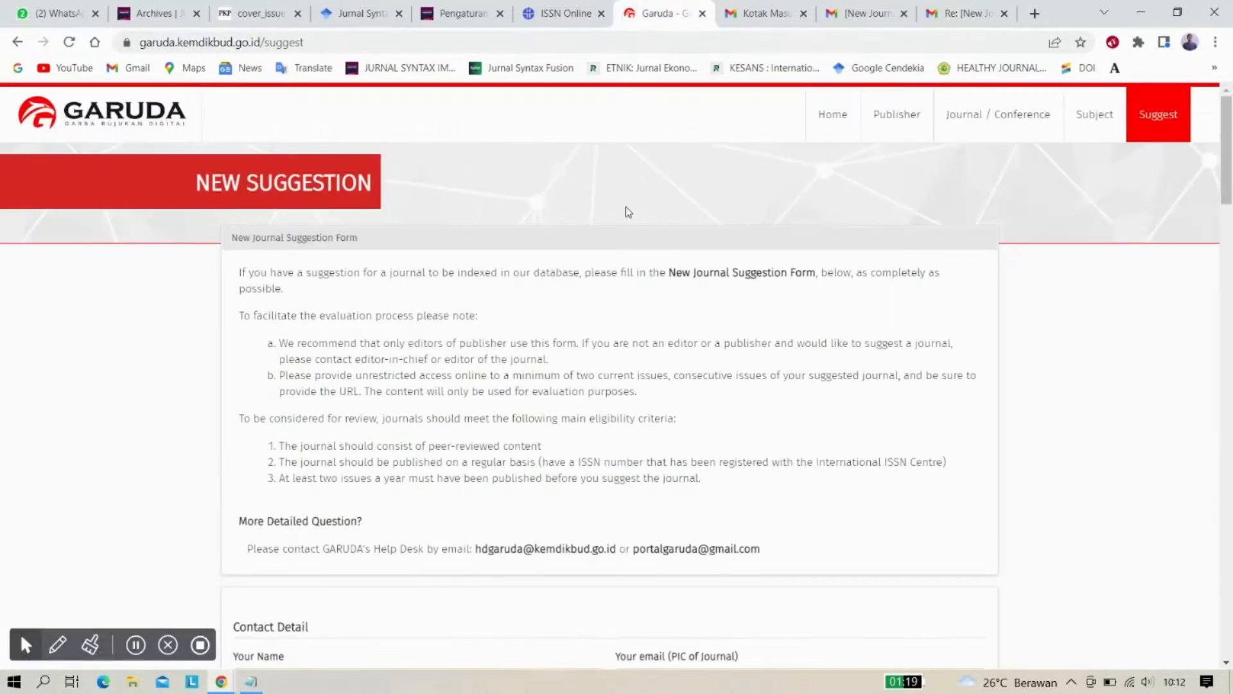
Search Garuda's Journal / Conference list for 'syntax imperatif' and open the single result
{"action": "left_click", "coordinate": [997, 119]}
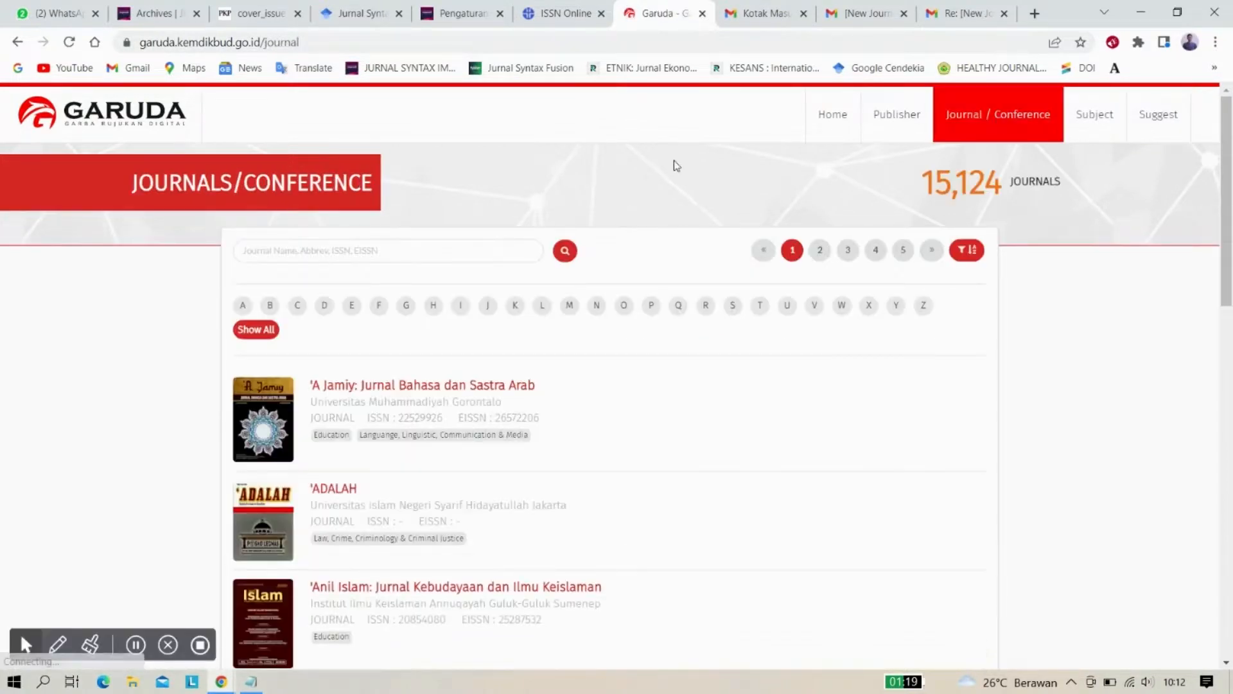
{"action": "left_click", "coordinate": [306, 250]}
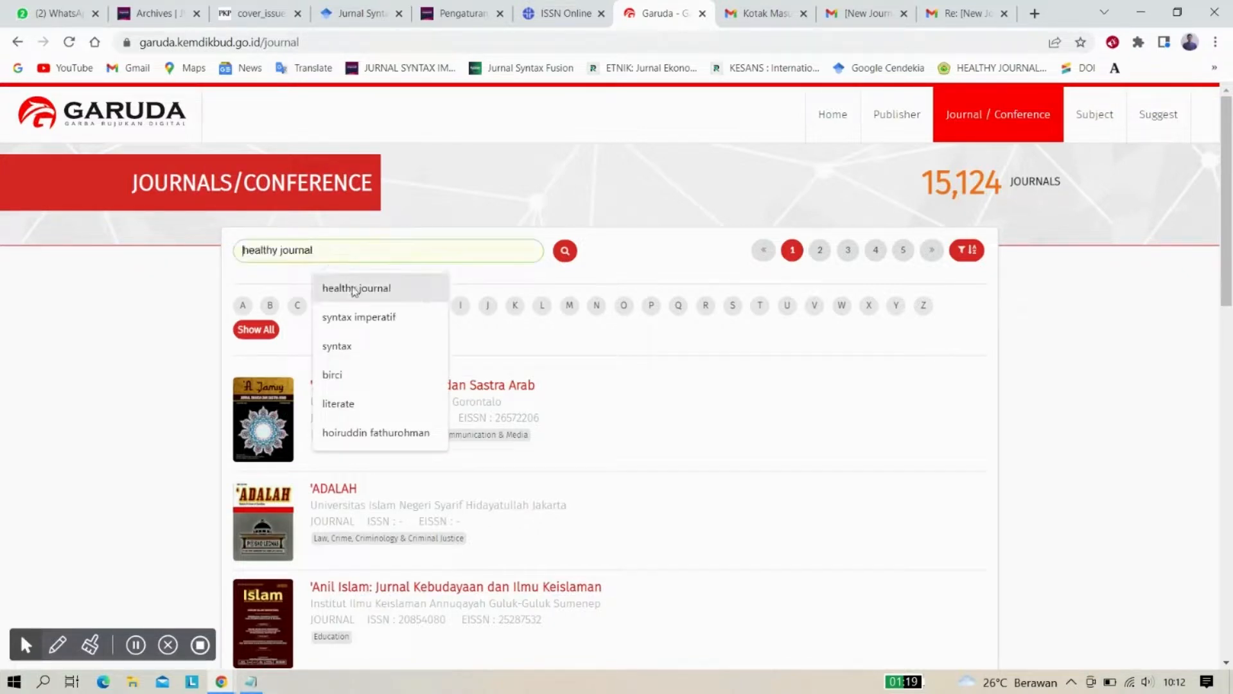
{"action": "left_click", "coordinate": [360, 317]}
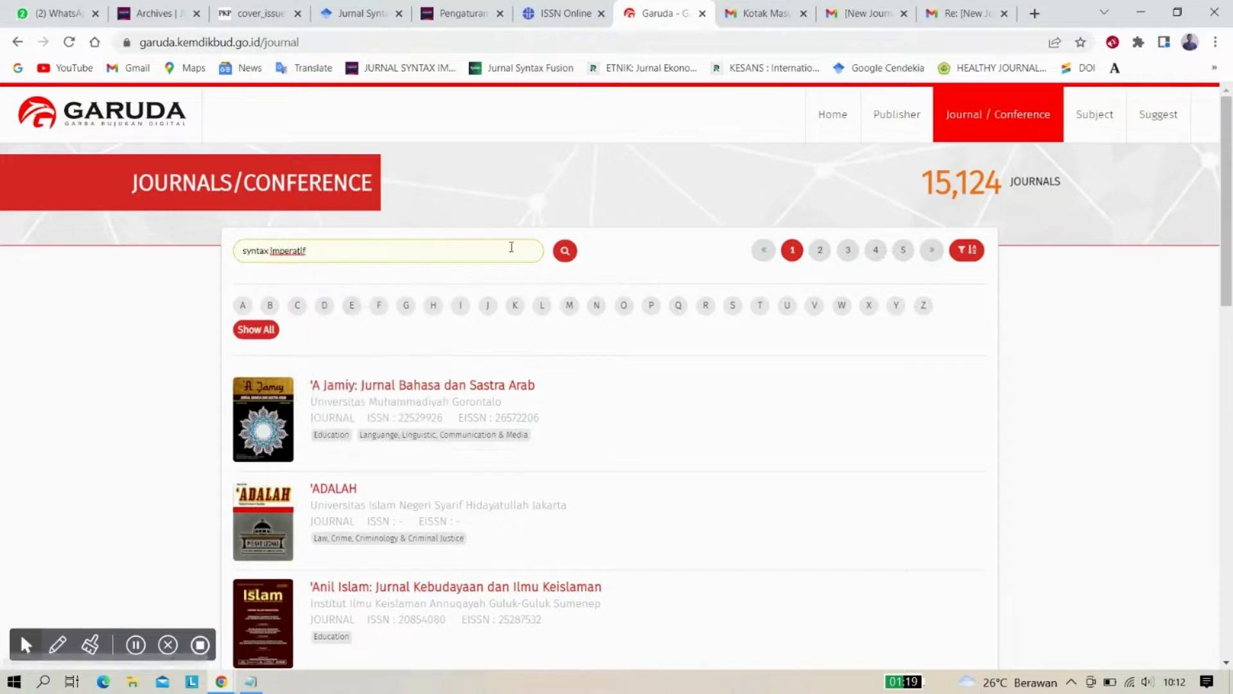
{"action": "left_click", "coordinate": [560, 254]}
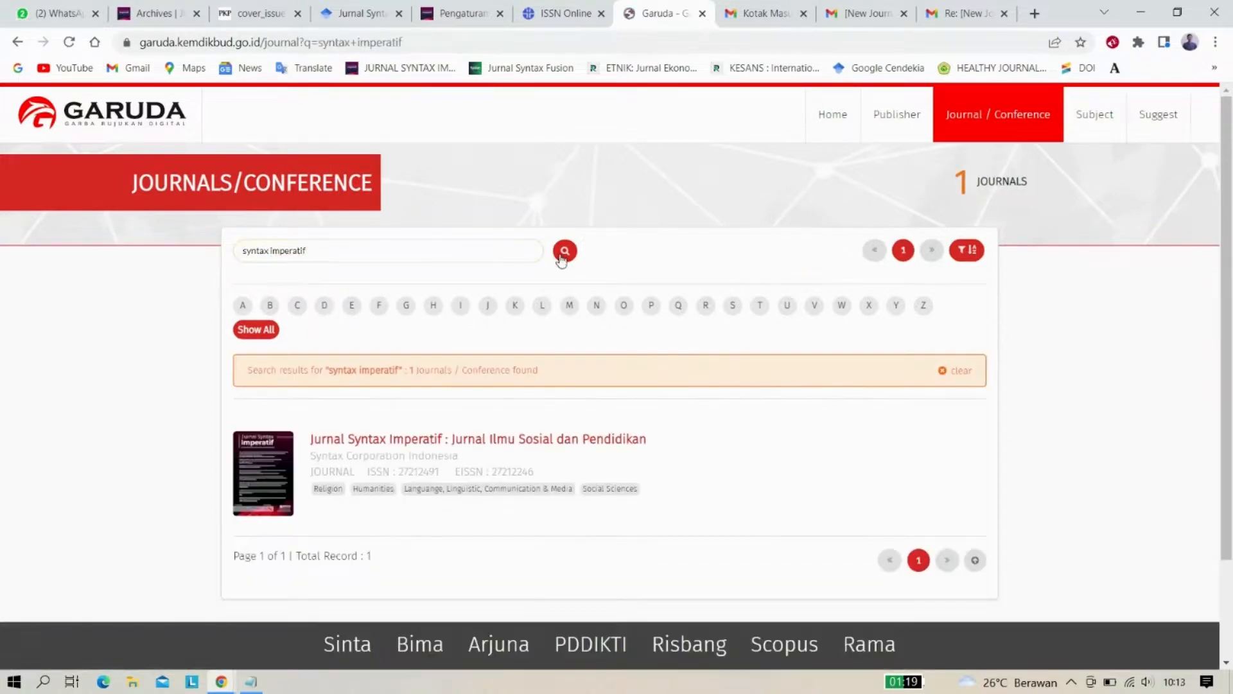
{"action": "scroll", "coordinate": [562, 259], "scroll_direction": "down", "scroll_amount": 1}
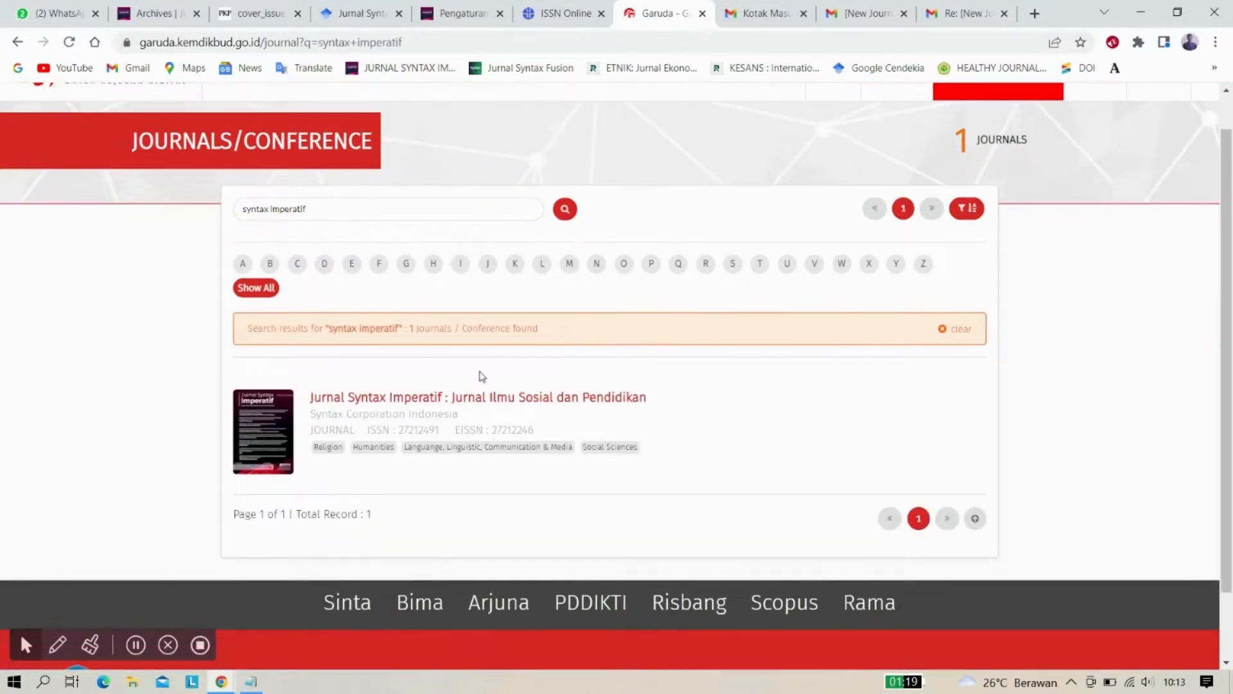
{"action": "left_click", "coordinate": [484, 397]}
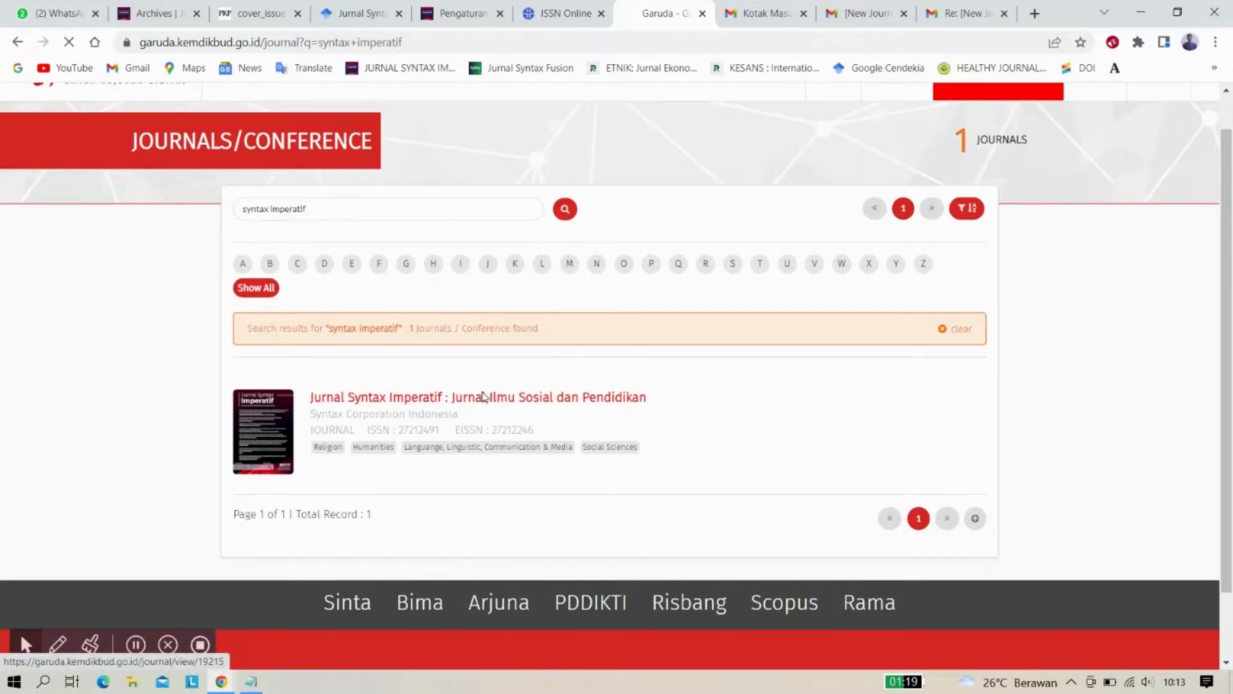
Scroll through the Jurnal Syntax Imperatif page's subjects, ISSNs and 106 indexed articles
{"action": "scroll", "coordinate": [483, 398], "scroll_direction": "down", "scroll_amount": 3}
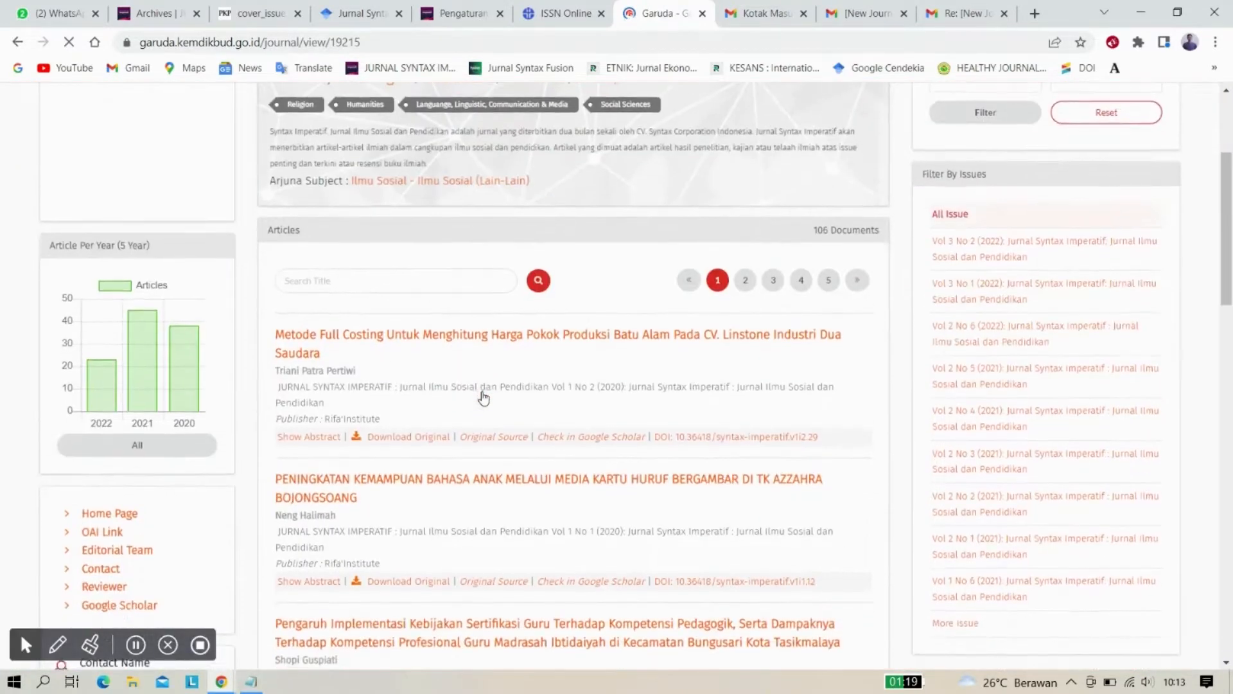
{"action": "scroll", "coordinate": [484, 397], "scroll_direction": "down", "scroll_amount": 5}
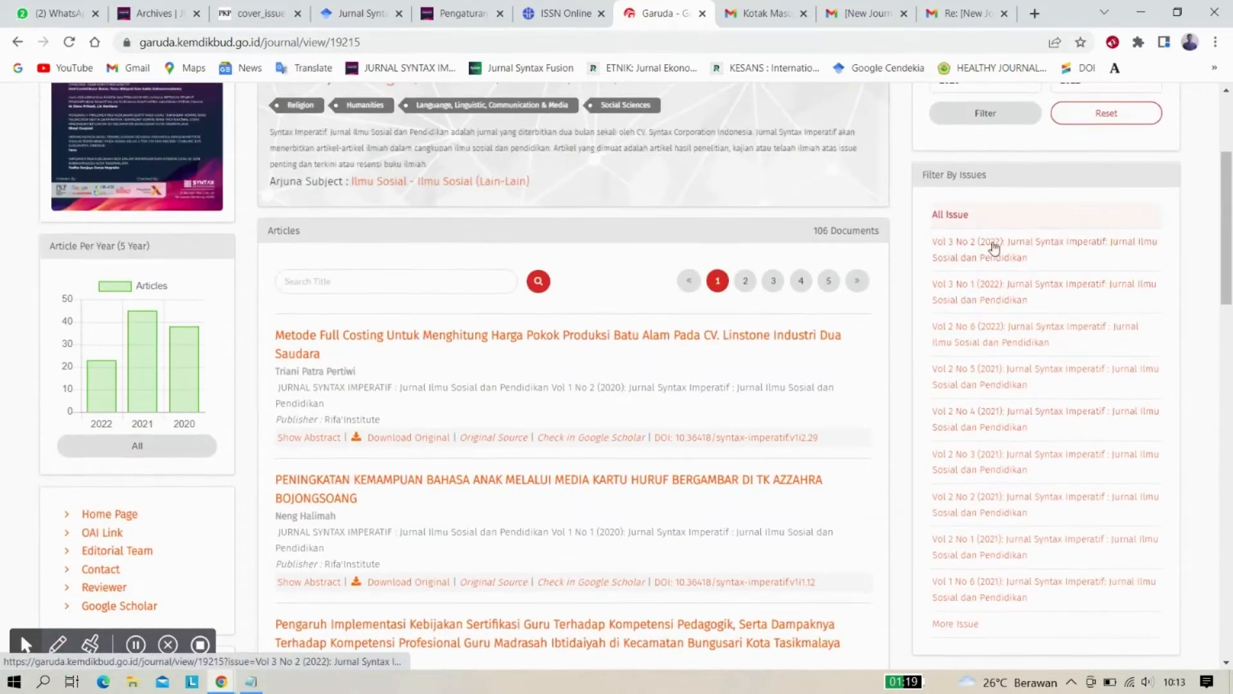
{"action": "scroll", "coordinate": [1012, 511], "scroll_direction": "down", "scroll_amount": 3}
{"action": "scroll", "coordinate": [990, 398], "scroll_direction": "up", "scroll_amount": 6}
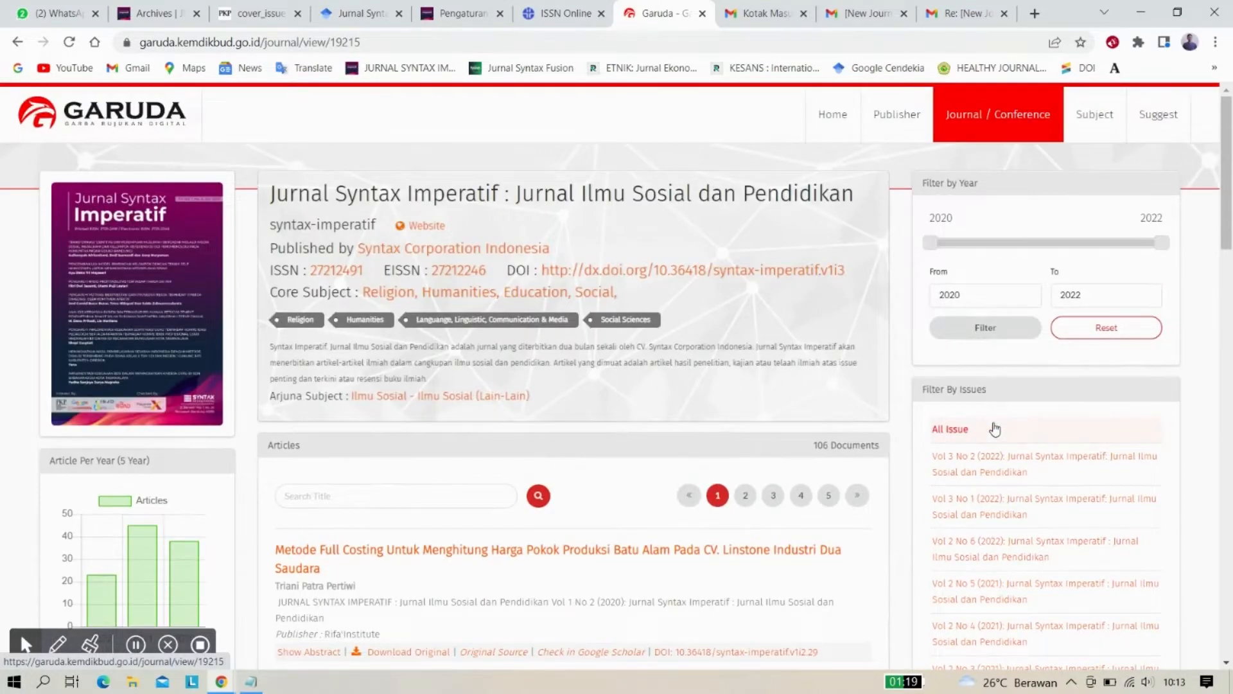
{"action": "scroll", "coordinate": [994, 429], "scroll_direction": "down", "scroll_amount": 1}
{"action": "scroll", "coordinate": [994, 429], "scroll_direction": "up", "scroll_amount": 1}
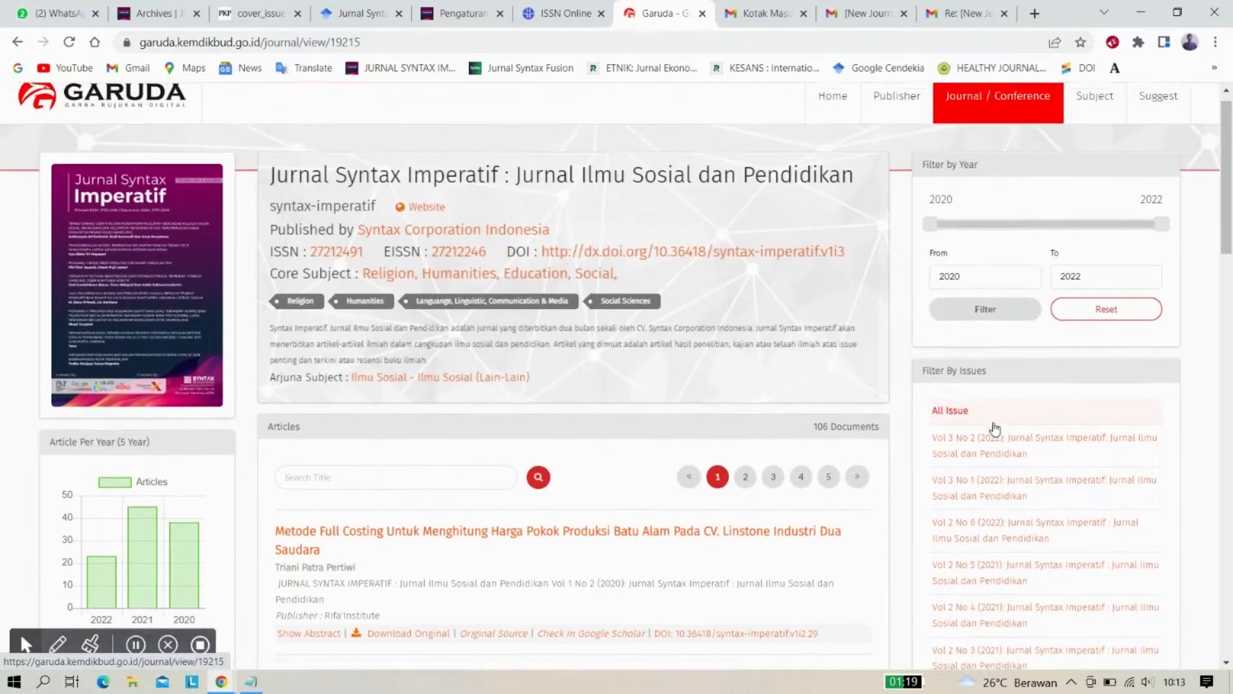